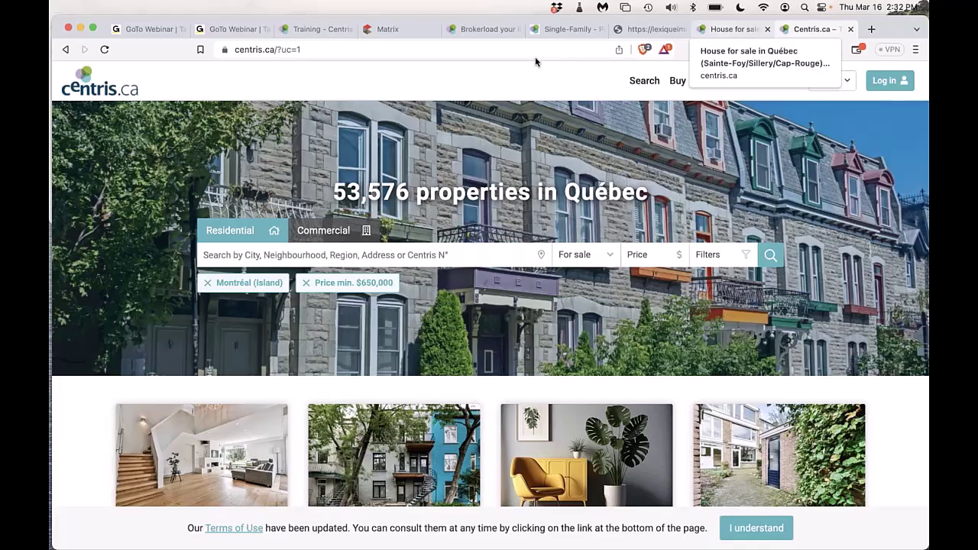
Switch from centris.ca to the 'Training - Centris Zone' browser tab.
left_click(311, 31)
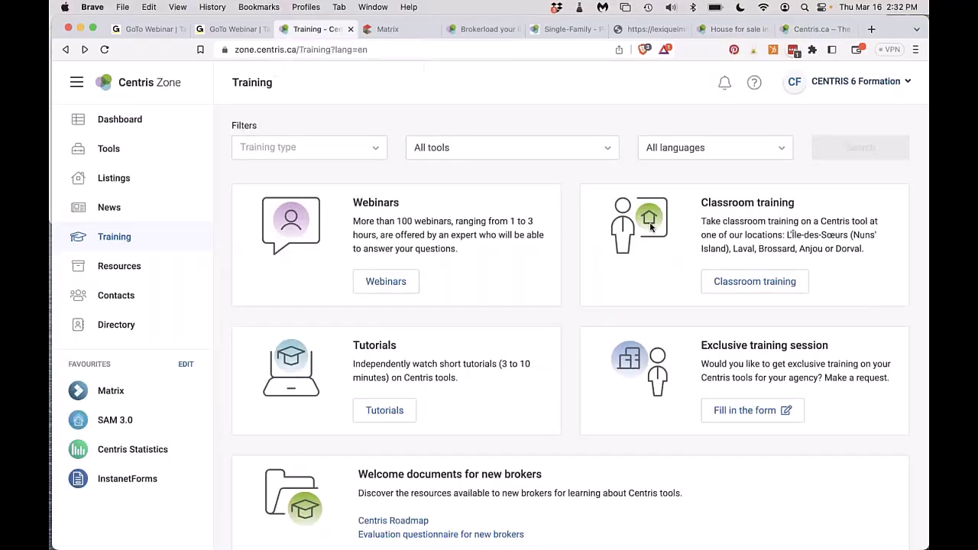
View and close the help and contact panel, then go to the Dashboard.
left_click(754, 85)
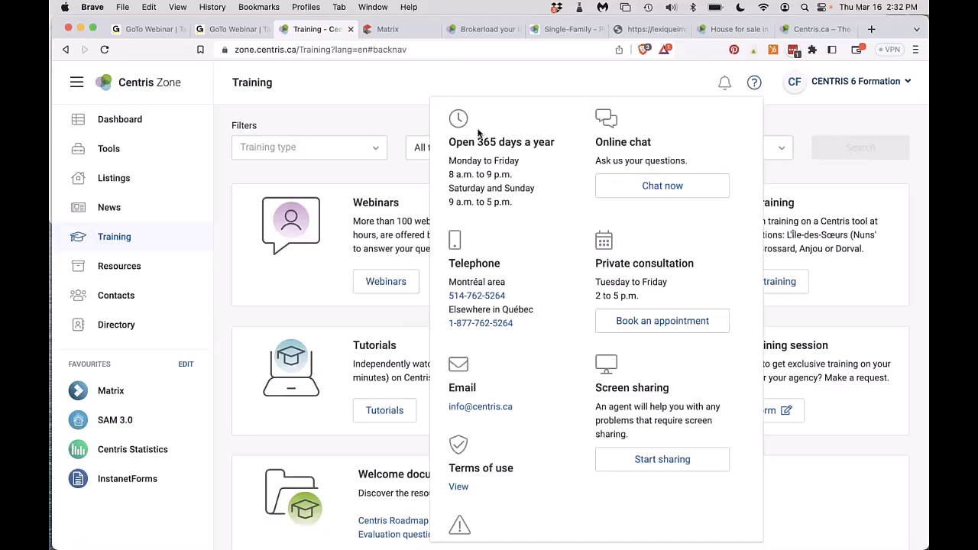
left_click(326, 110)
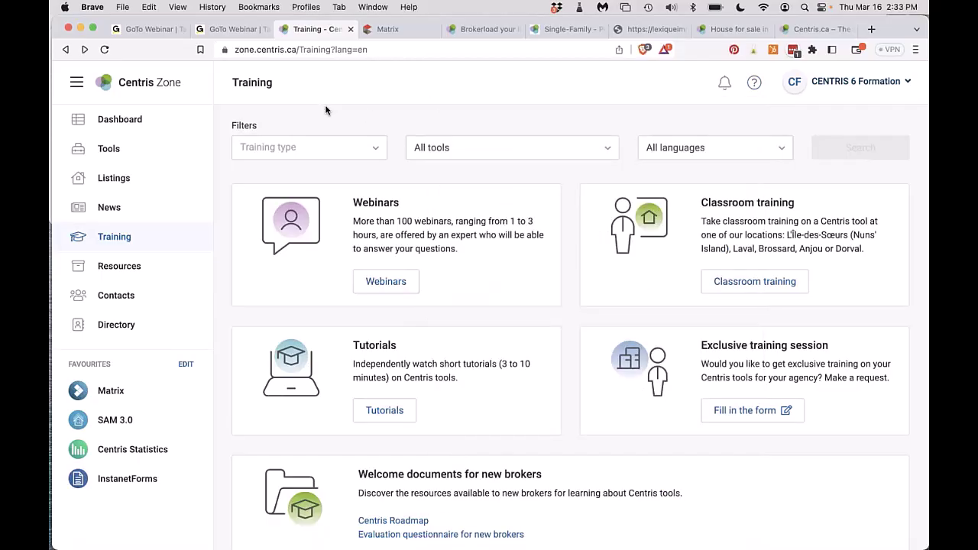
left_click(107, 121)
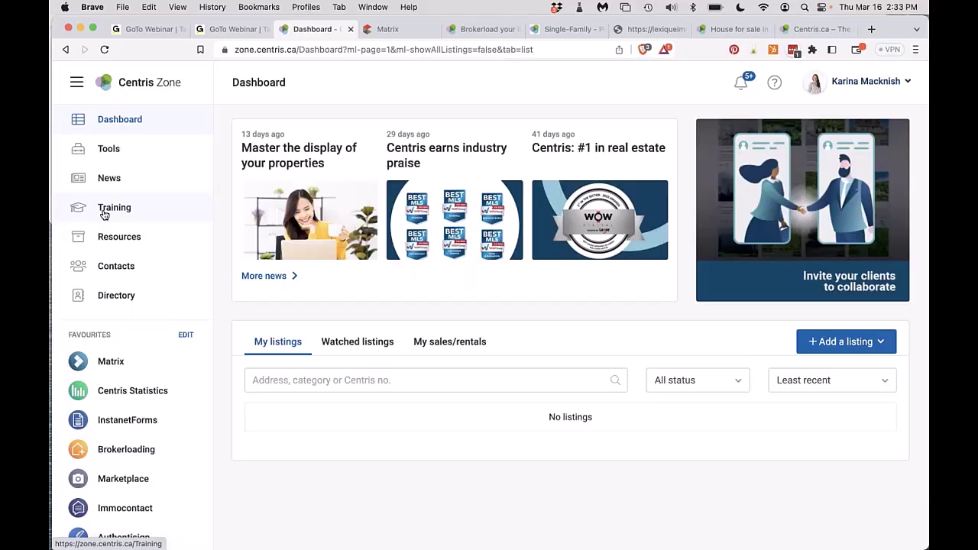
left_click(105, 216)
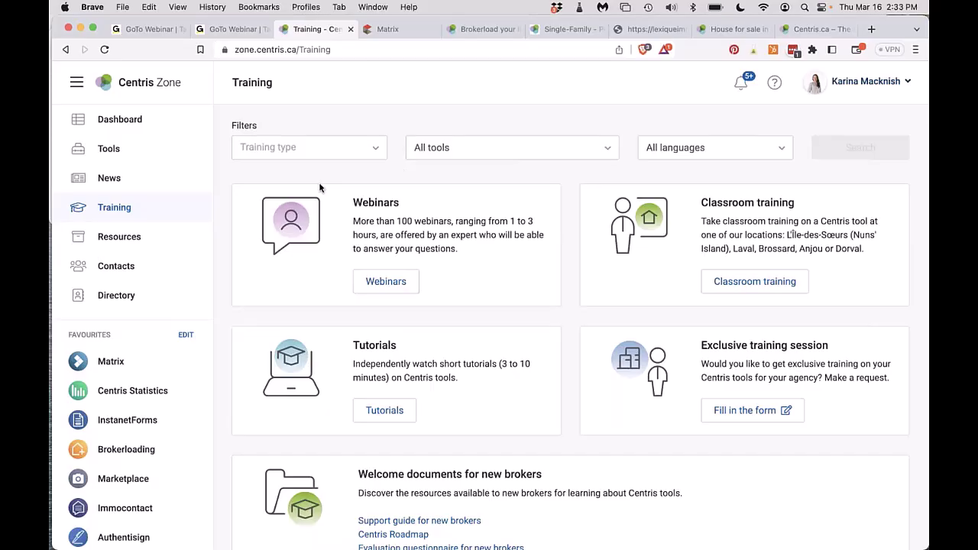
left_click(377, 282)
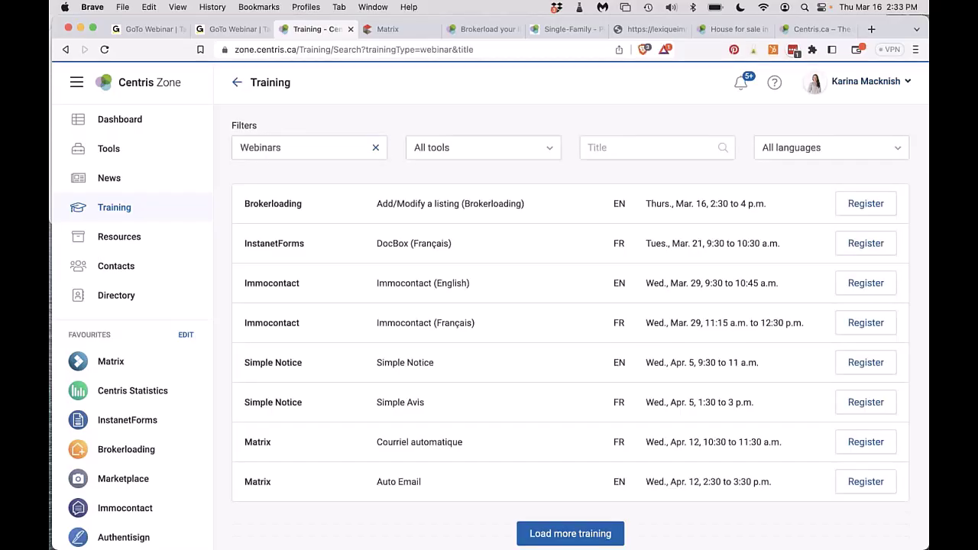
left_click(496, 150)
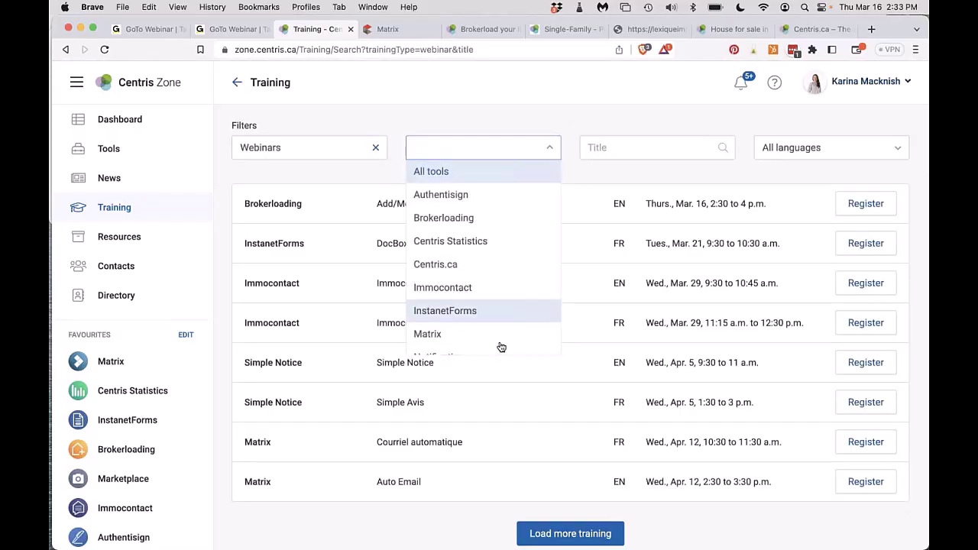
scroll(501, 346, "down", 5)
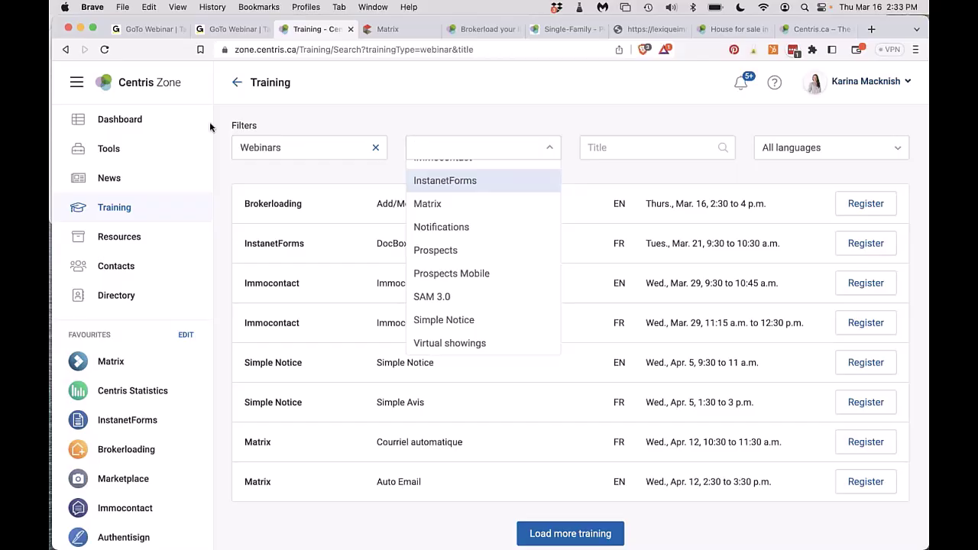
left_click(132, 113)
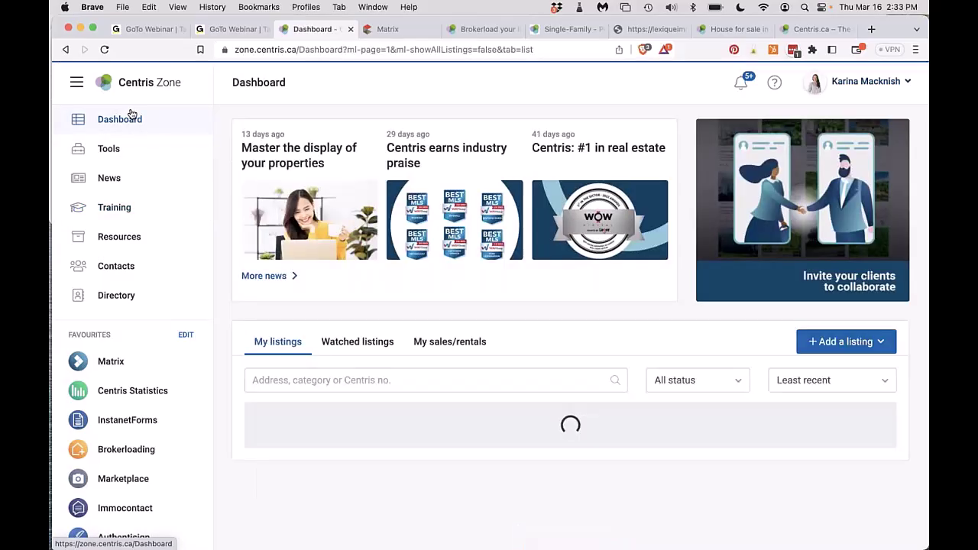
Start a new Single Family listing from '+ Add a listing'.
left_click(870, 346)
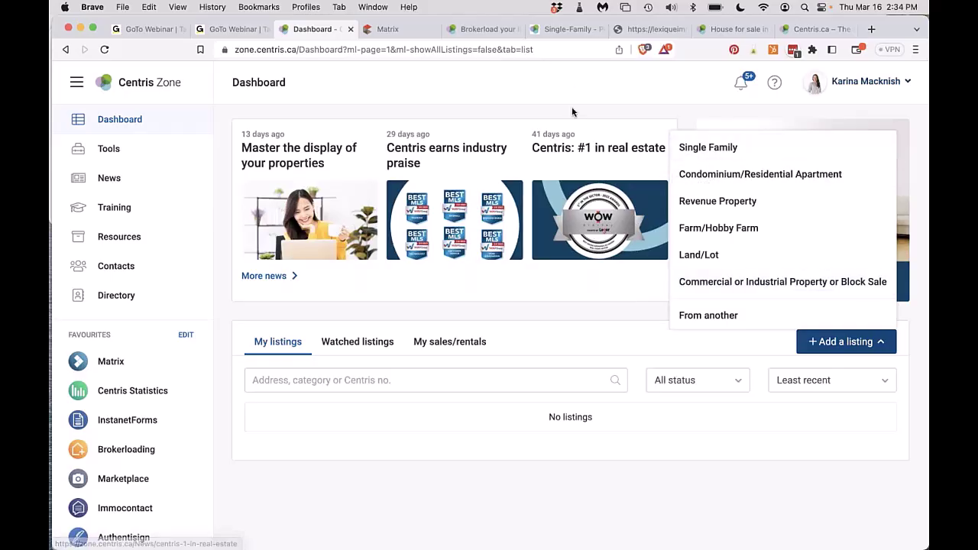
left_click(561, 30)
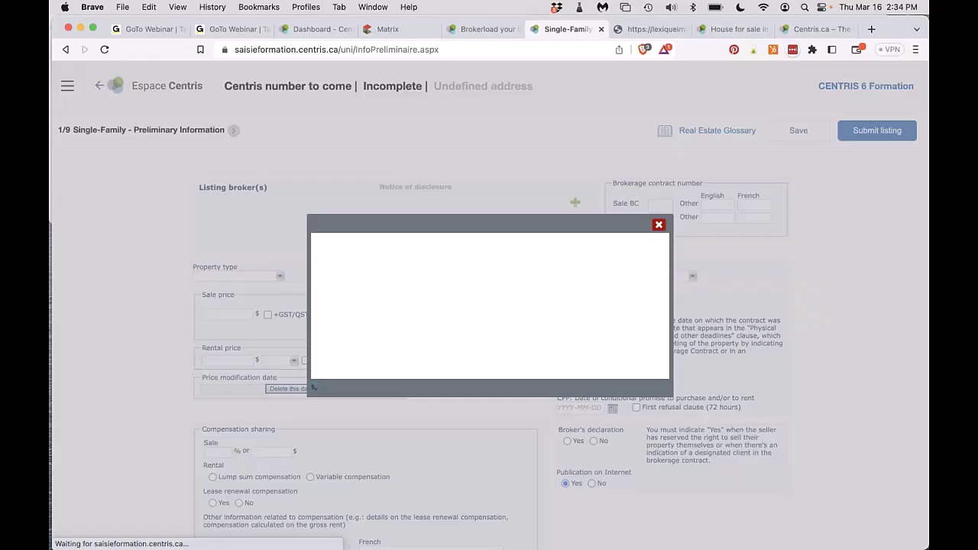
Fill the Prénom field from autofill and search the member directory.
left_click(480, 249)
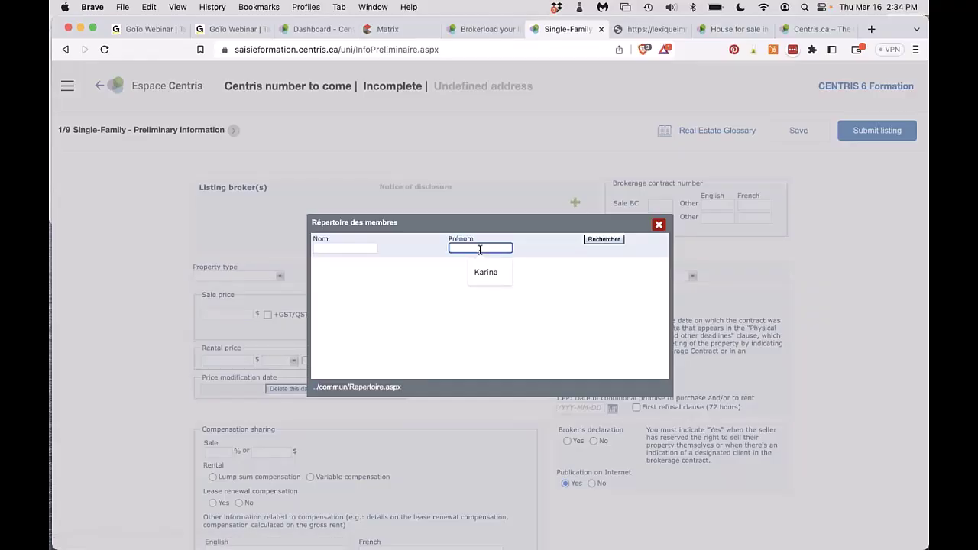
left_click(485, 272)
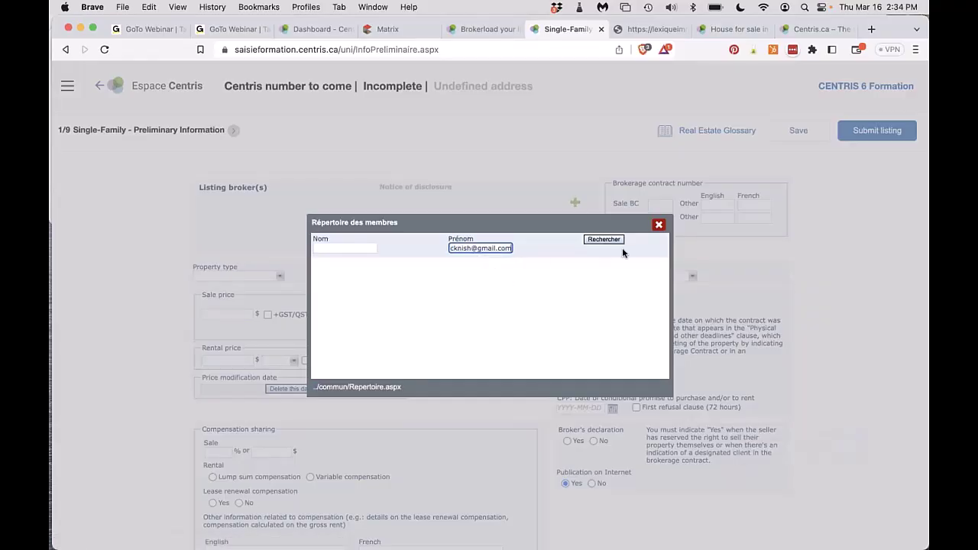
left_click(610, 242)
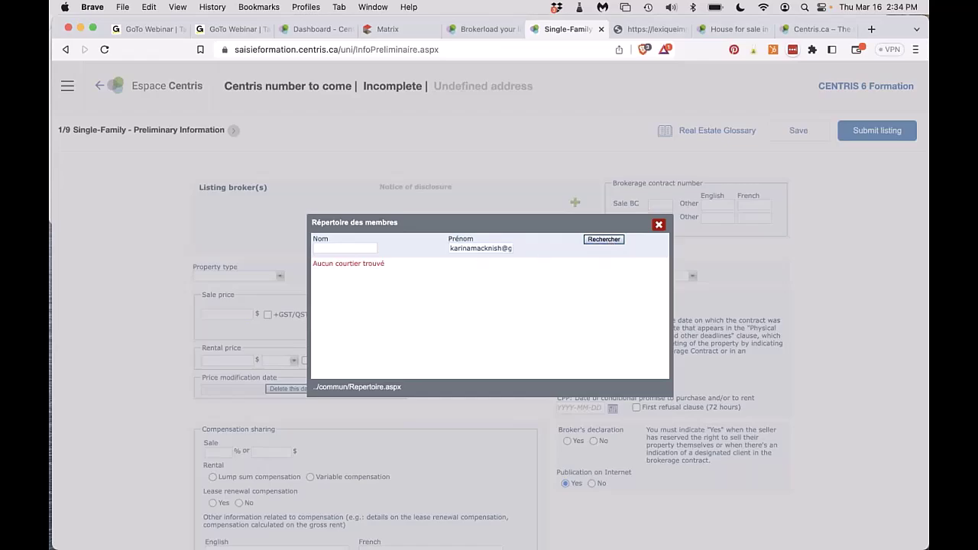
double_click(476, 248)
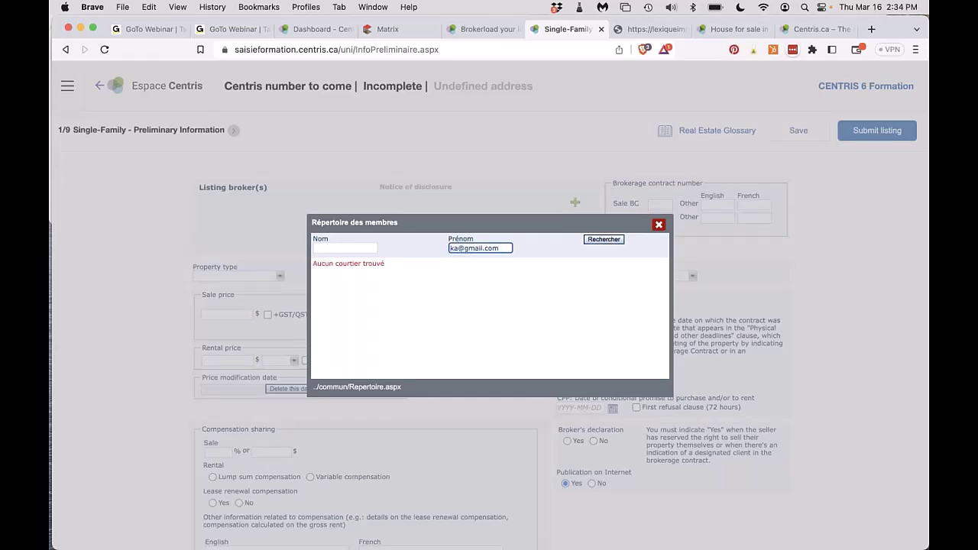
triple_click(475, 248)
type("k")
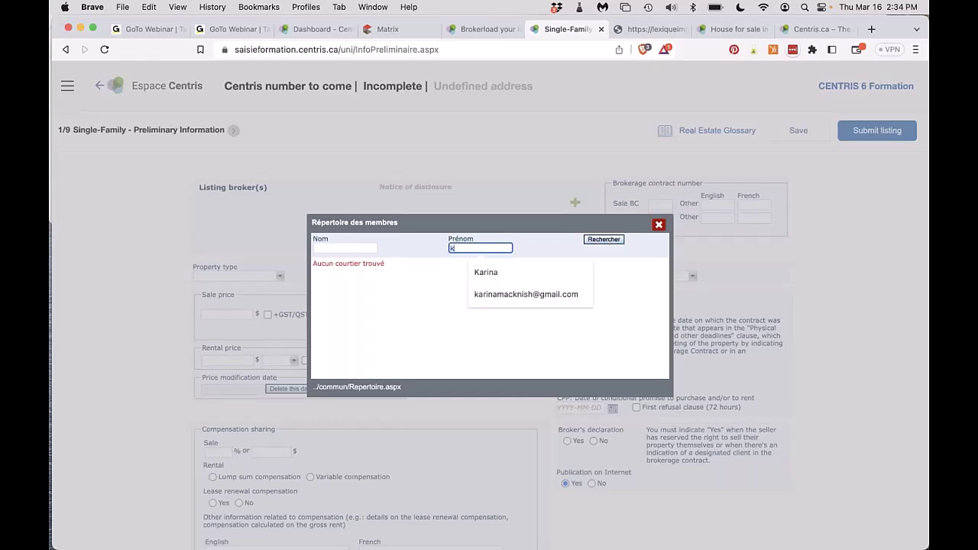
key("Down")
key("Down")
key("Return")
Trim the entry to just the broker's first name, search again, and pick the matching broker.
triple_click(476, 249)
key("BackSpace")
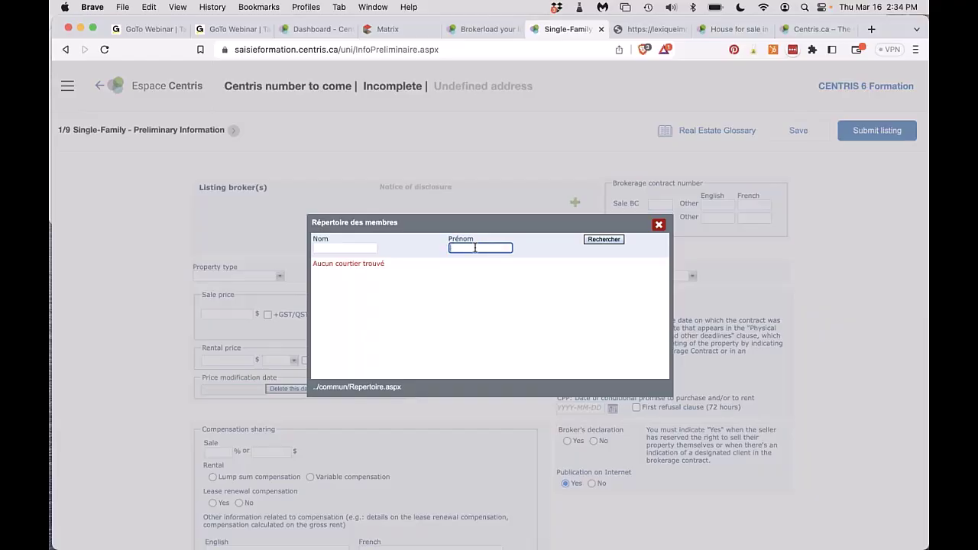
type("k")
key("Down")
key("Down")
key("Return")
triple_click(475, 248)
key("BackSpace")
key("BackSpace")
key("BackSpace")
key("BackSpace")
key("BackSpace")
key("BackSpace")
key("BackSpace")
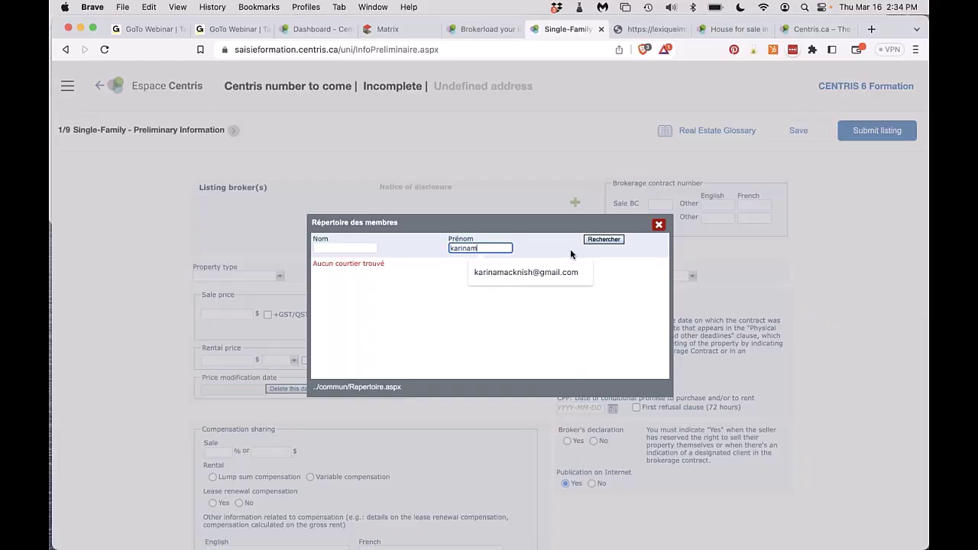
key("Return")
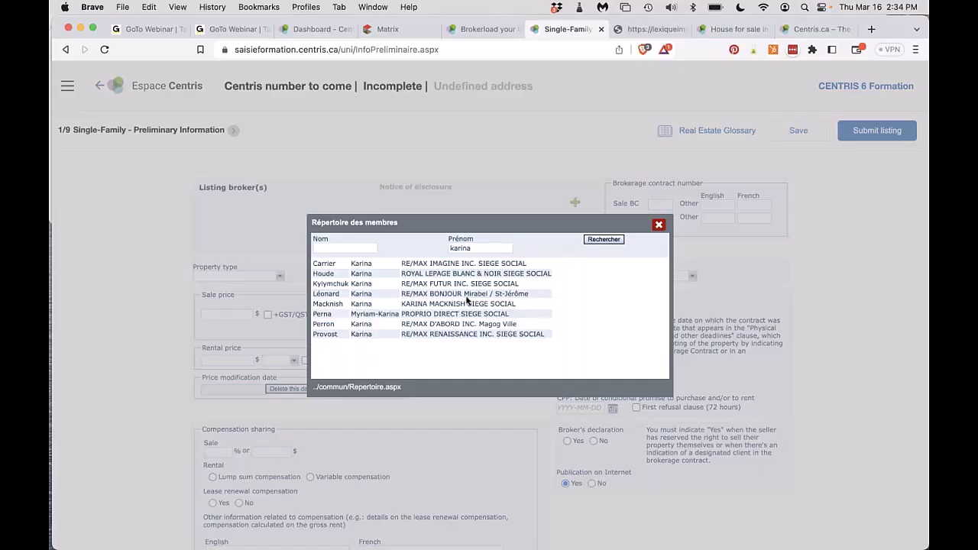
left_click(458, 304)
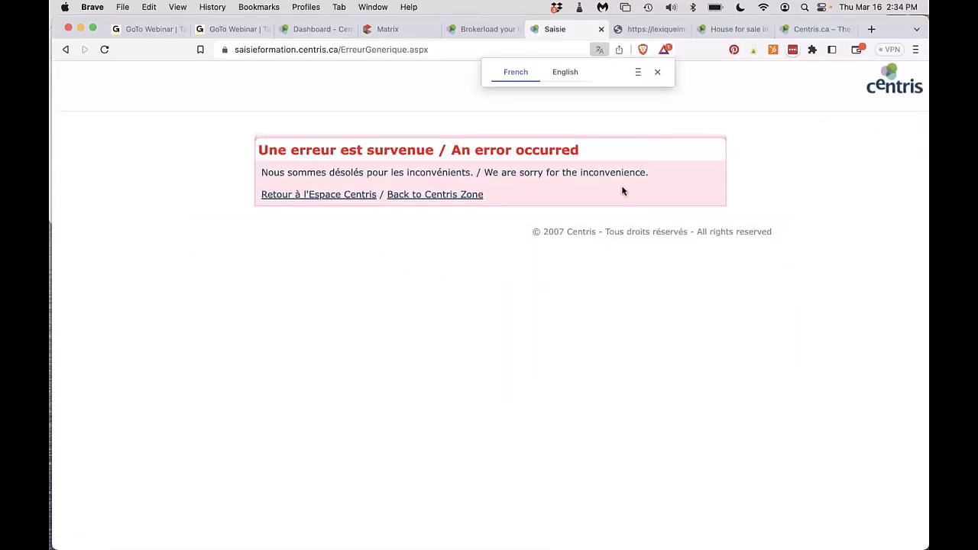
Remove '/ErreurGenerique.aspx' from the URL to reach Menu de saisie, then open Mes inscriptions.
left_click(658, 73)
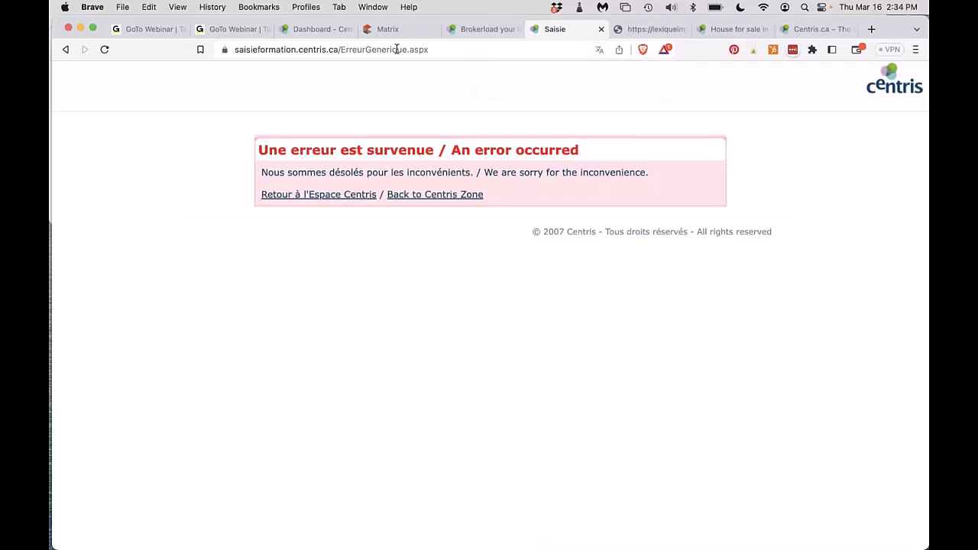
left_click_drag(339, 49, 477, 48)
key("BackSpace")
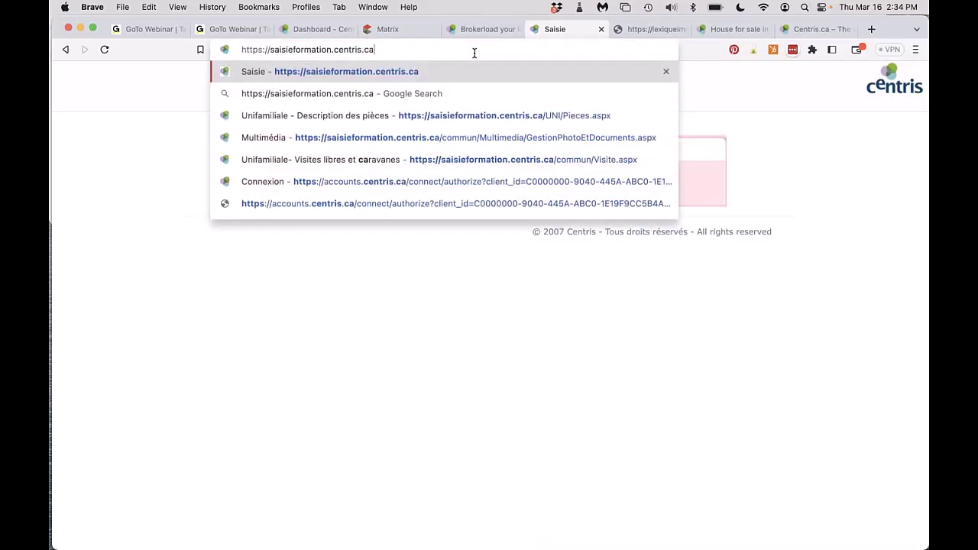
key("Return")
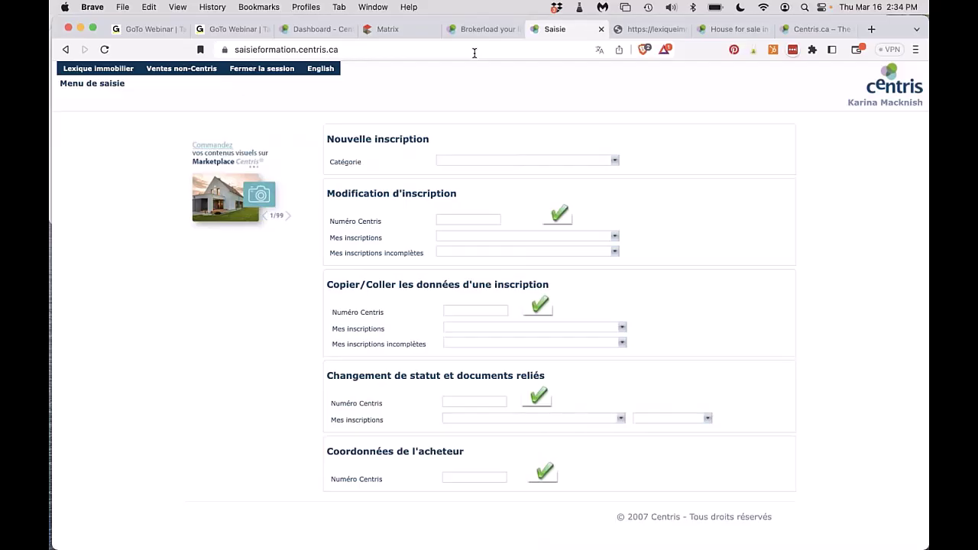
left_click(474, 236)
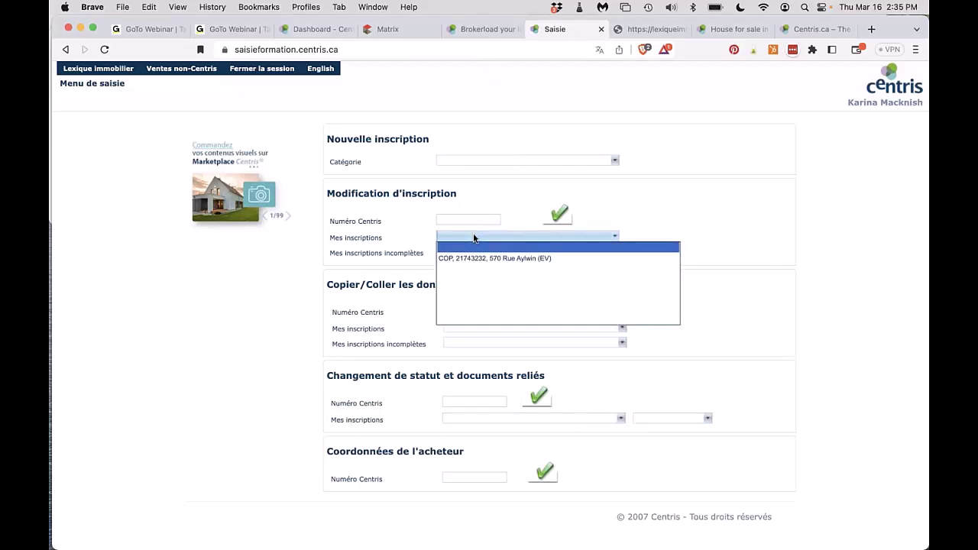
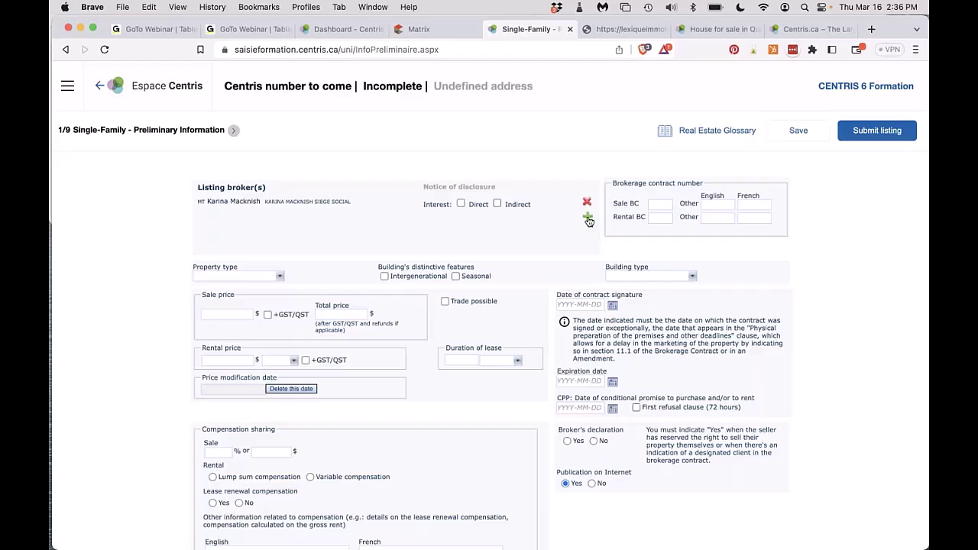
Glance at the member directory, then enter 12345 as the Sale BC contract number.
left_click(588, 219)
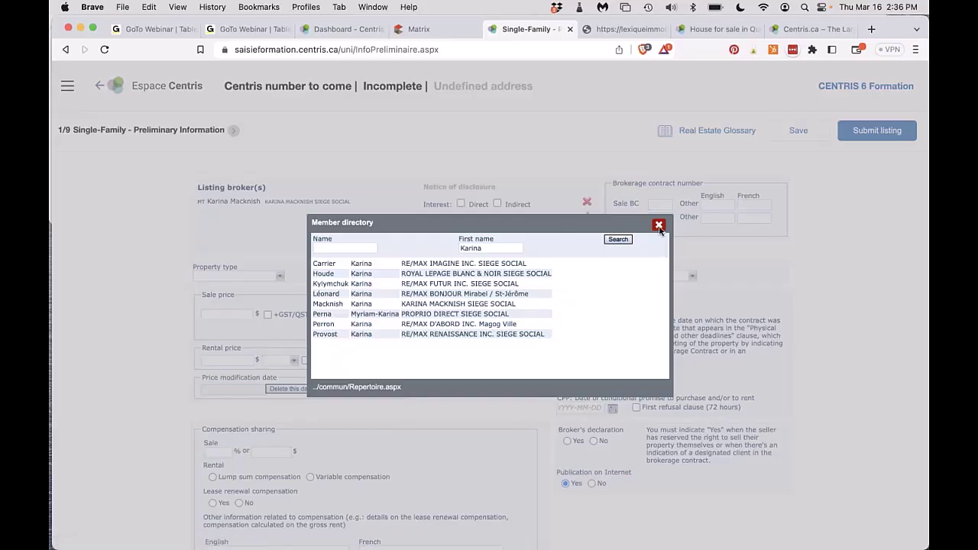
left_click(659, 225)
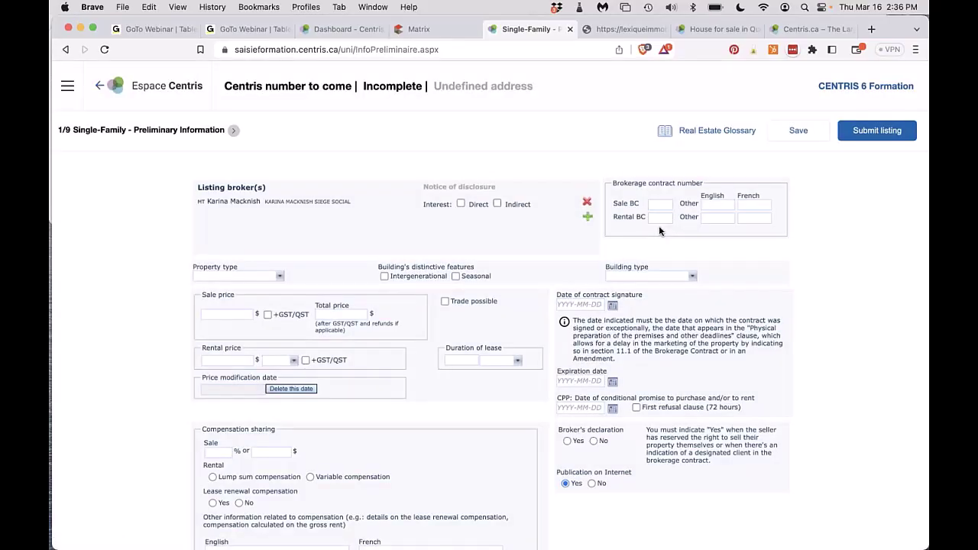
left_click(658, 203)
left_click(663, 236)
Move through the Rental BC and Other English contract fields, and mute the sound.
left_click(655, 217)
left_click(718, 204)
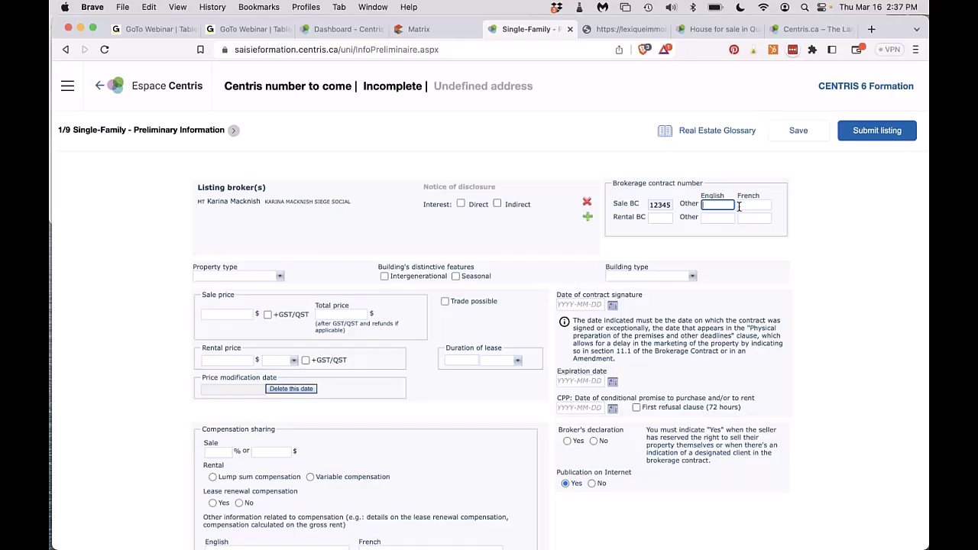
left_click(709, 217)
key("XF86AudioMute")
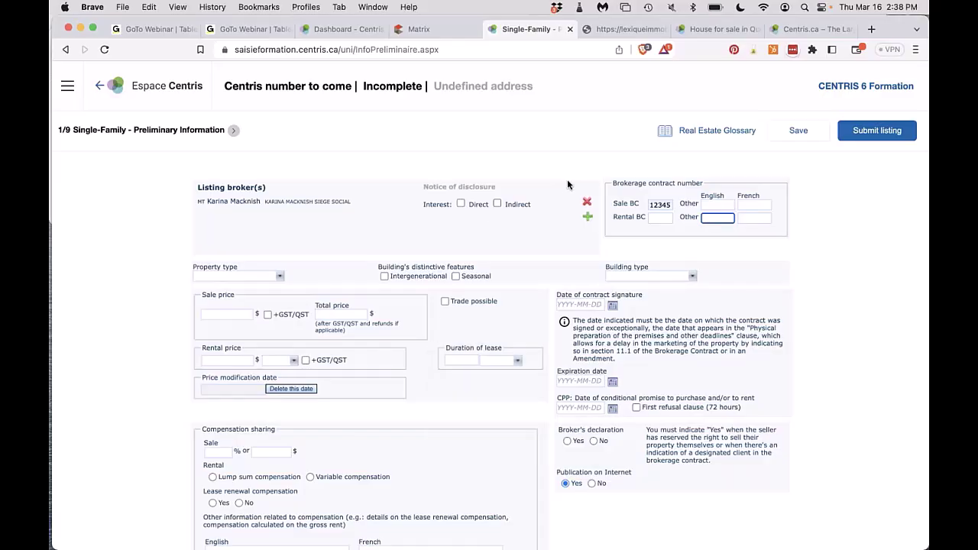
left_click(678, 131)
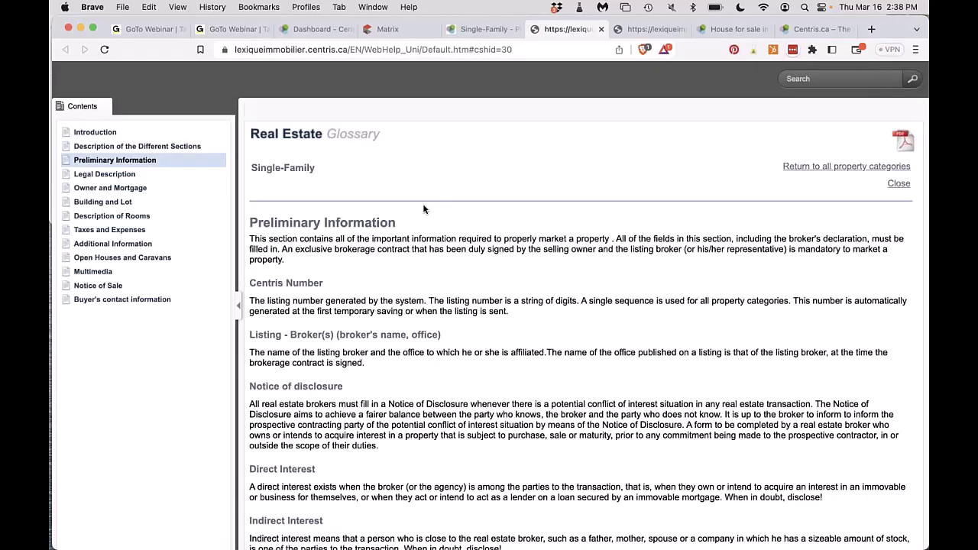
scroll(425, 209, "down", 2)
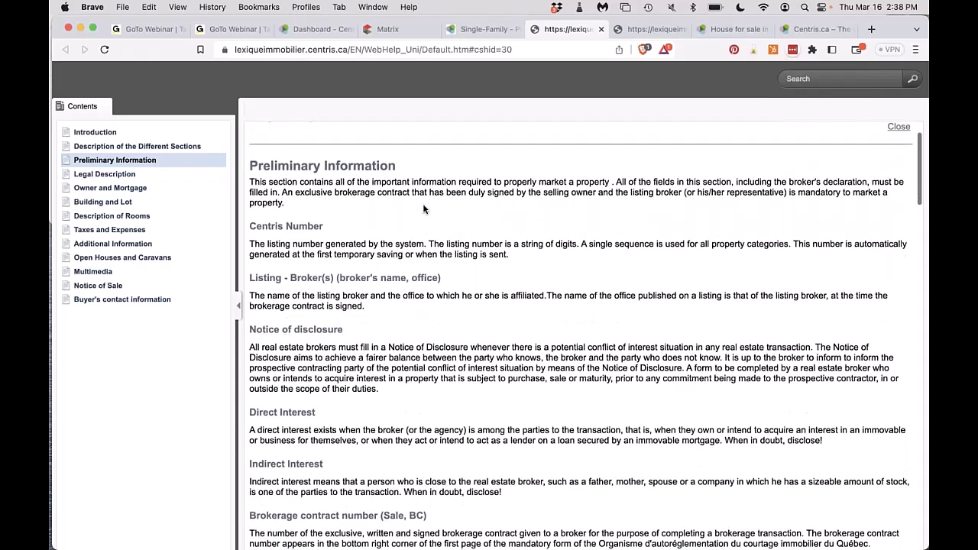
scroll(425, 210, "down", 4)
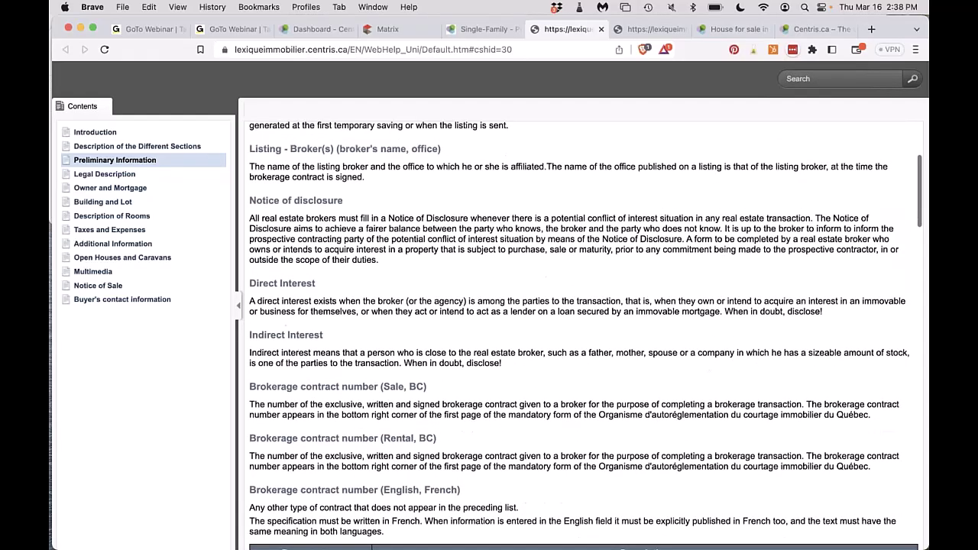
left_click_drag(250, 301, 523, 372)
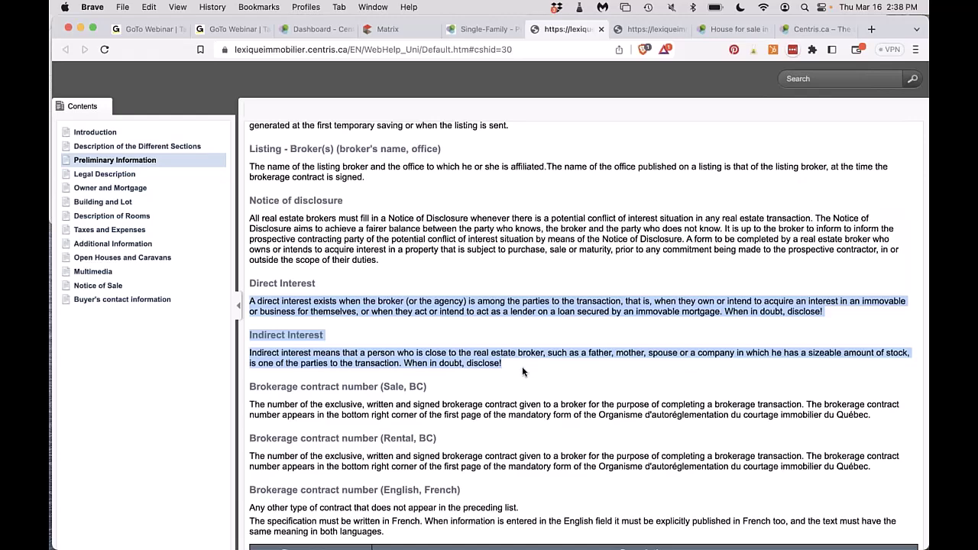
left_click(468, 31)
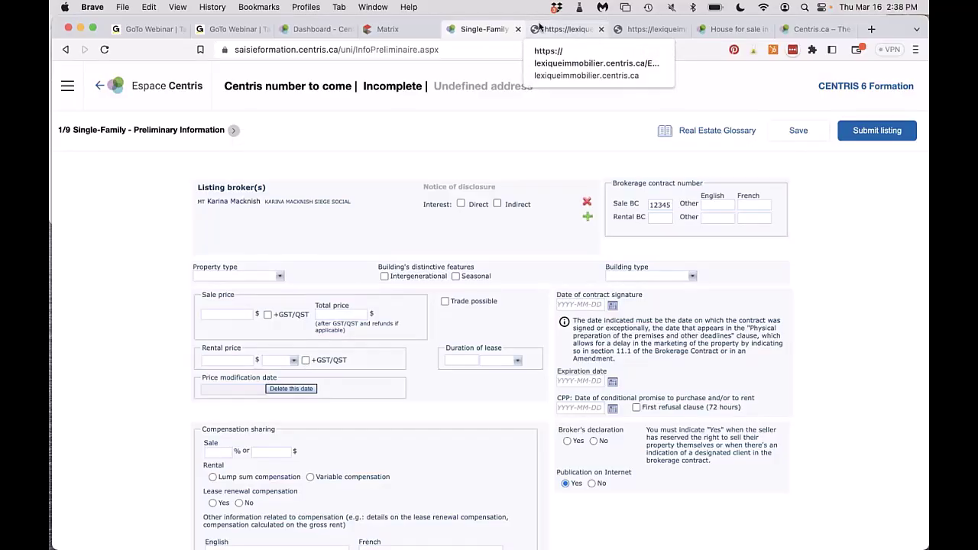
left_click(543, 27)
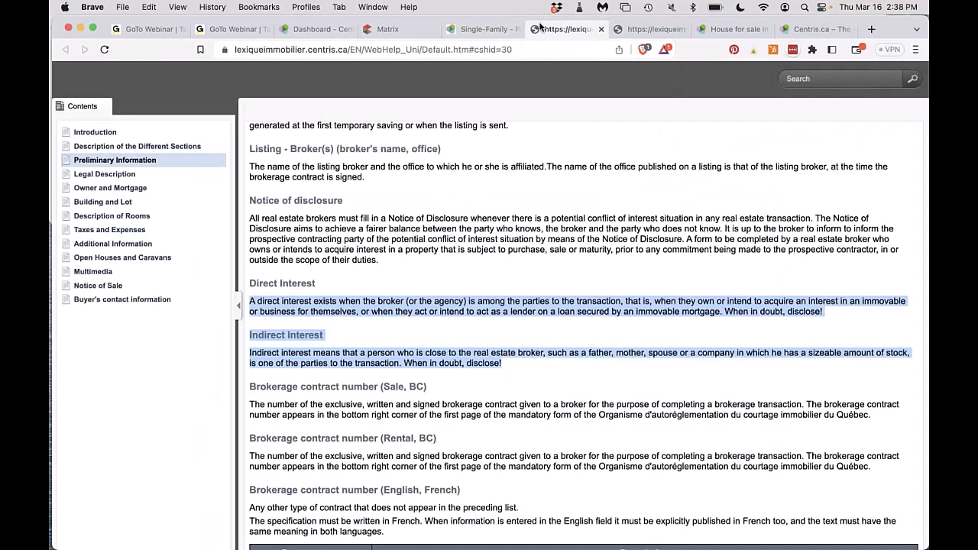
left_click(91, 175)
scroll(472, 376, "down", 15)
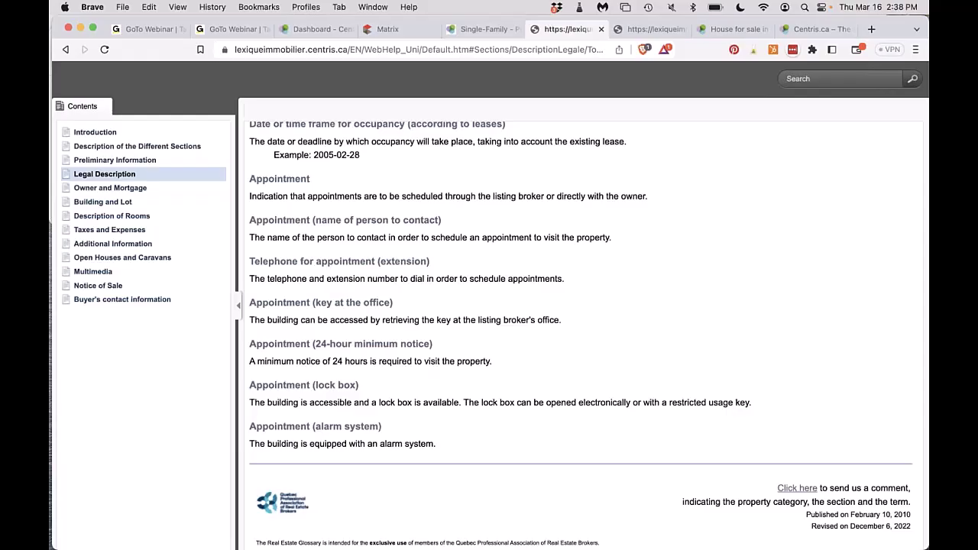
scroll(581, 328, "up", 10)
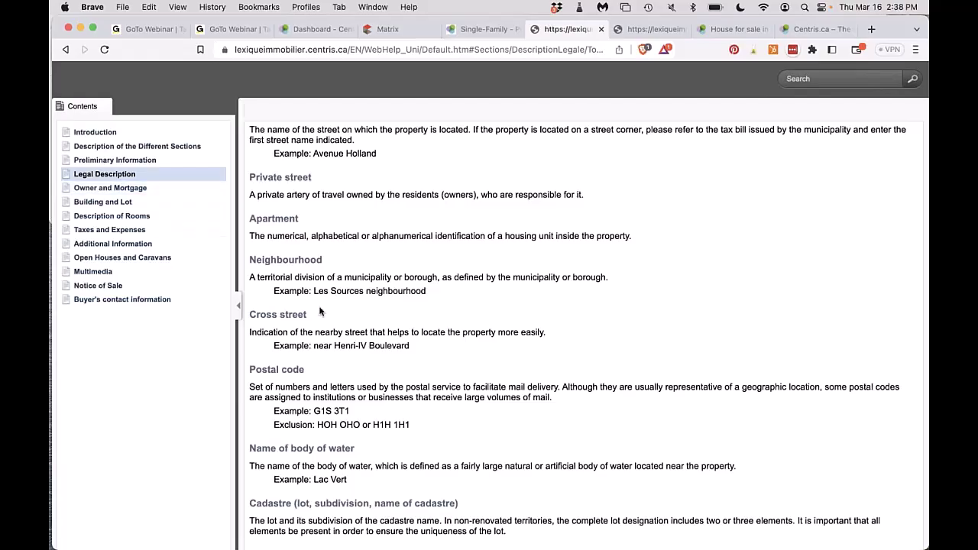
left_click(130, 201)
scroll(581, 329, "down", 5)
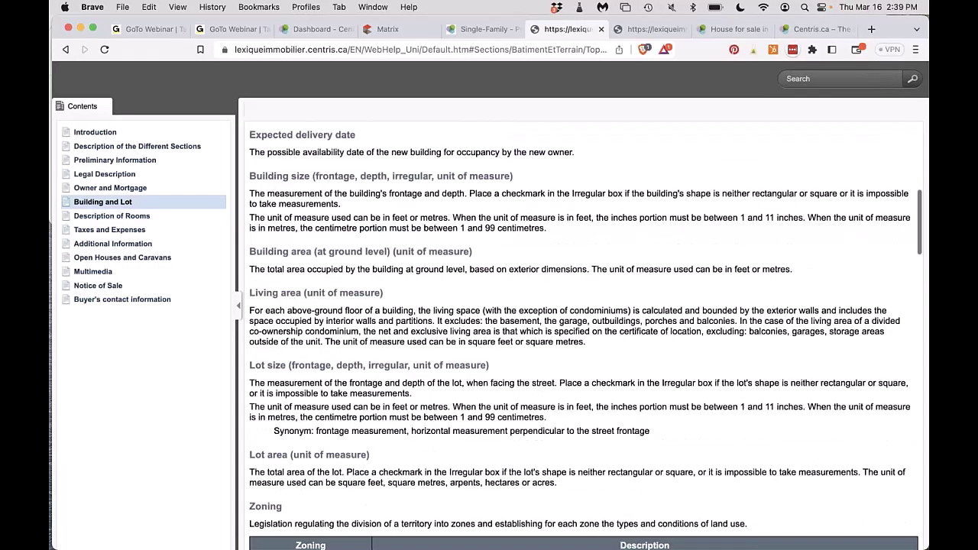
left_click(466, 29)
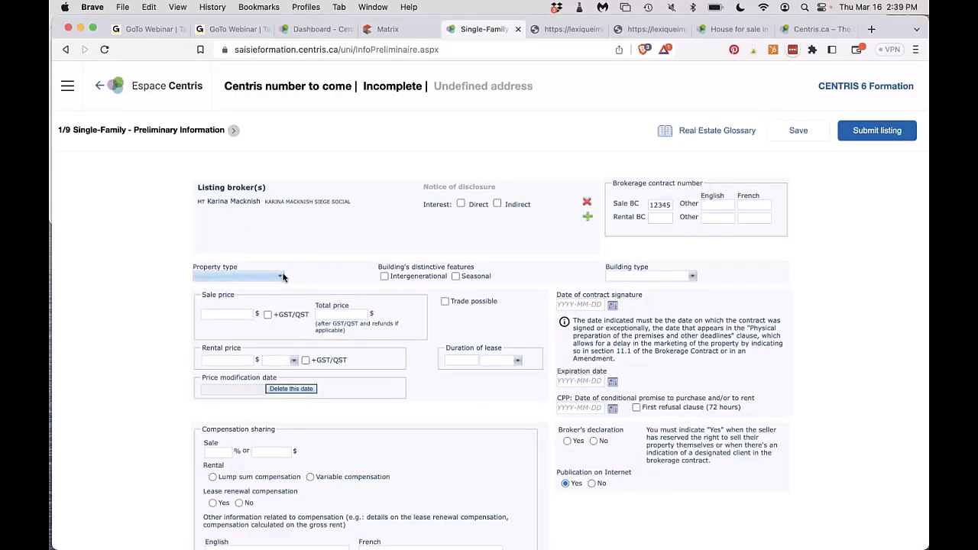
Set the property type to Two or more storey.
scroll(230, 264, "down", 2)
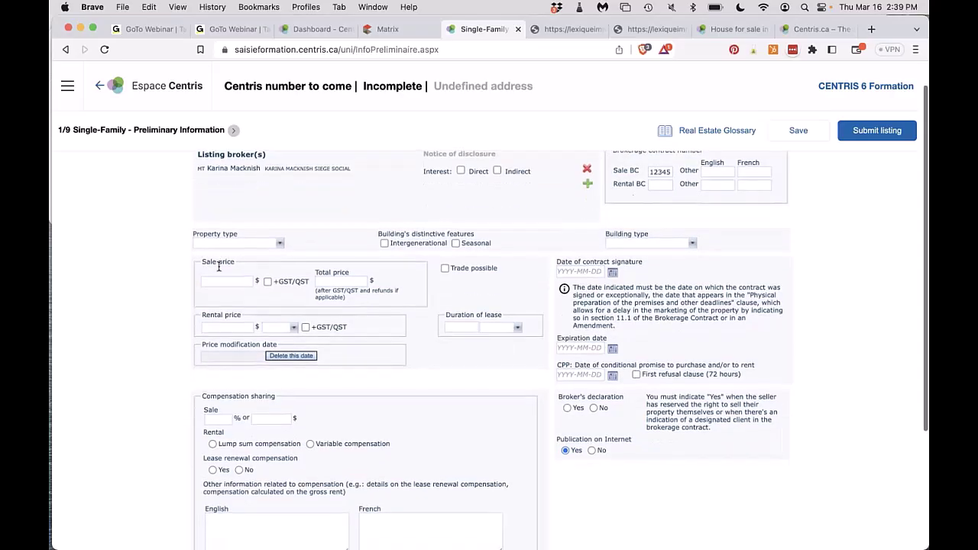
left_click(244, 242)
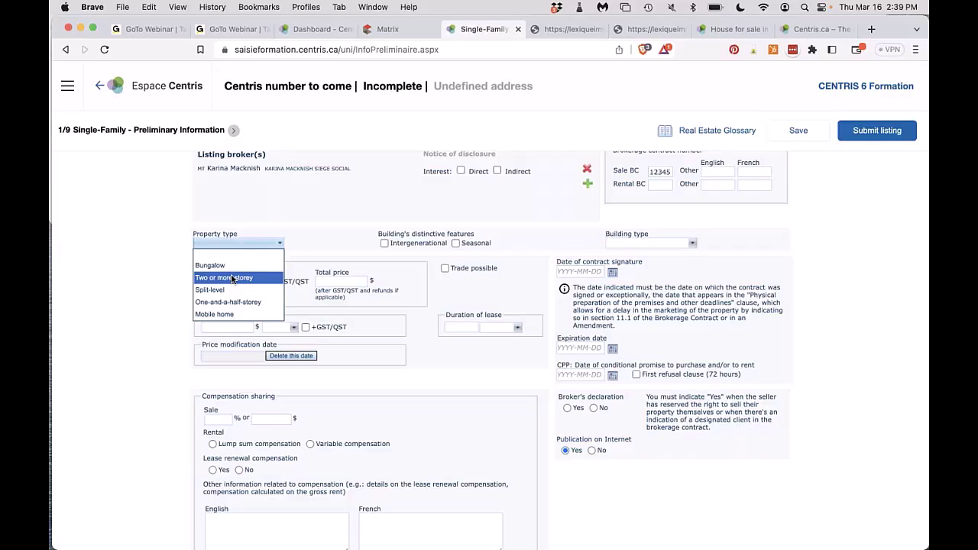
left_click(233, 278)
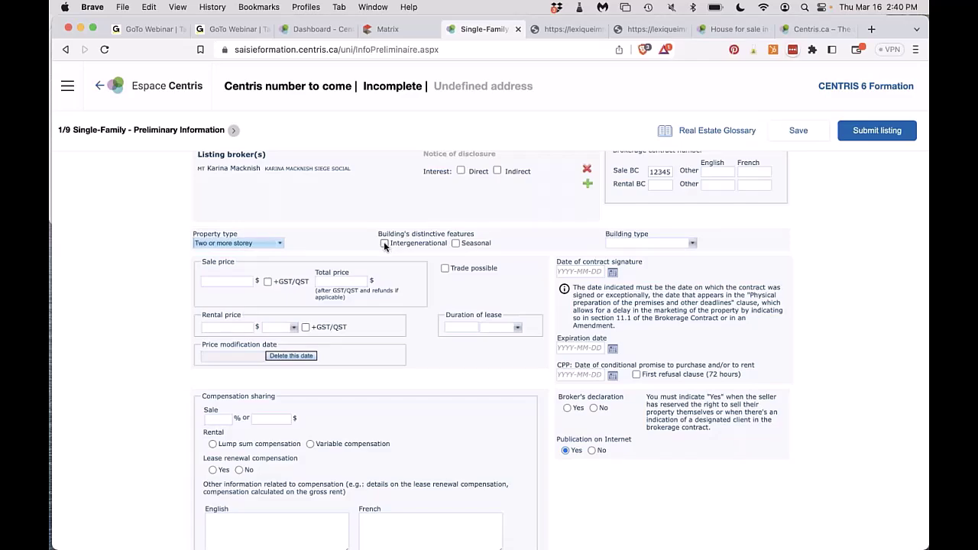
Tick Intergenerational and acknowledge the intergenerational homes warning.
left_click(385, 244)
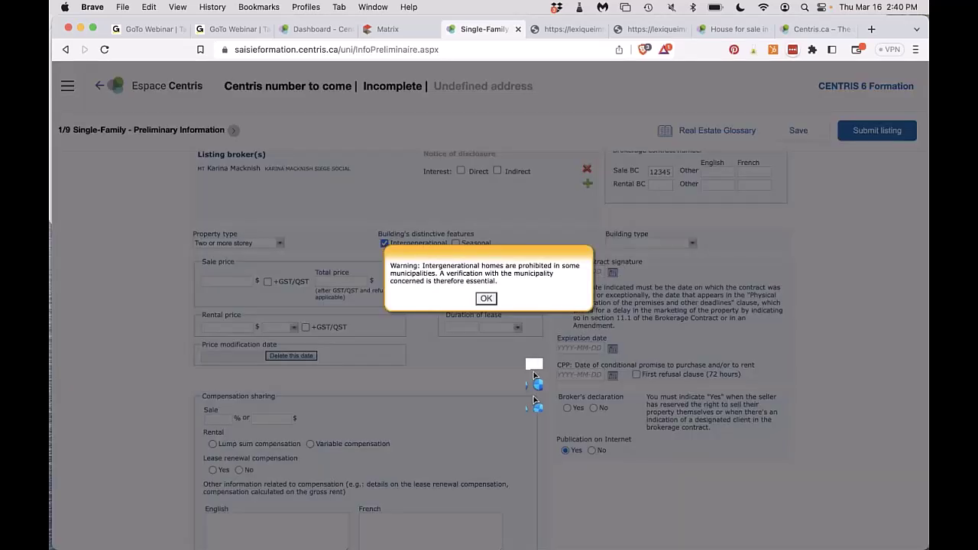
left_click(486, 299)
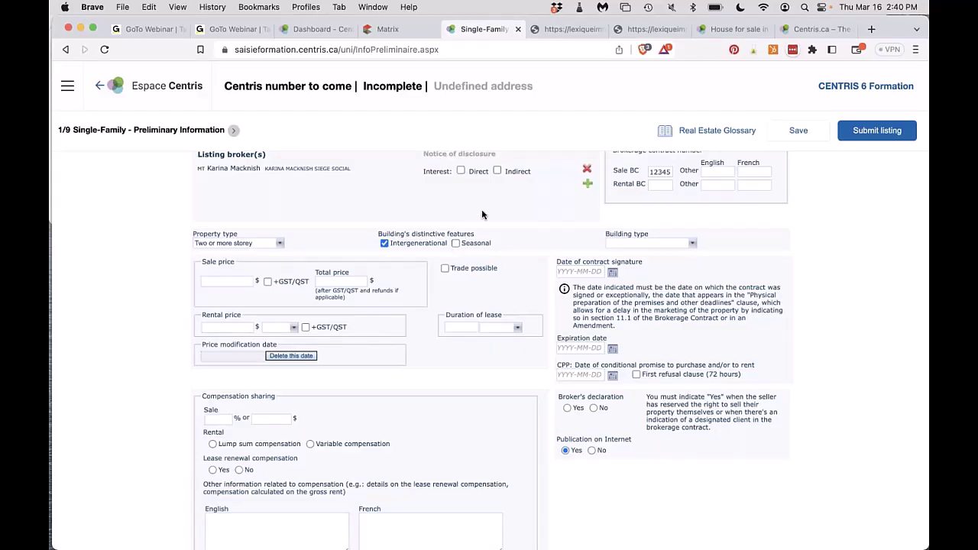
scroll(482, 215, "up", 1)
Check the Building type options and bring up the glossary's Preliminary Information entries.
left_click(623, 270)
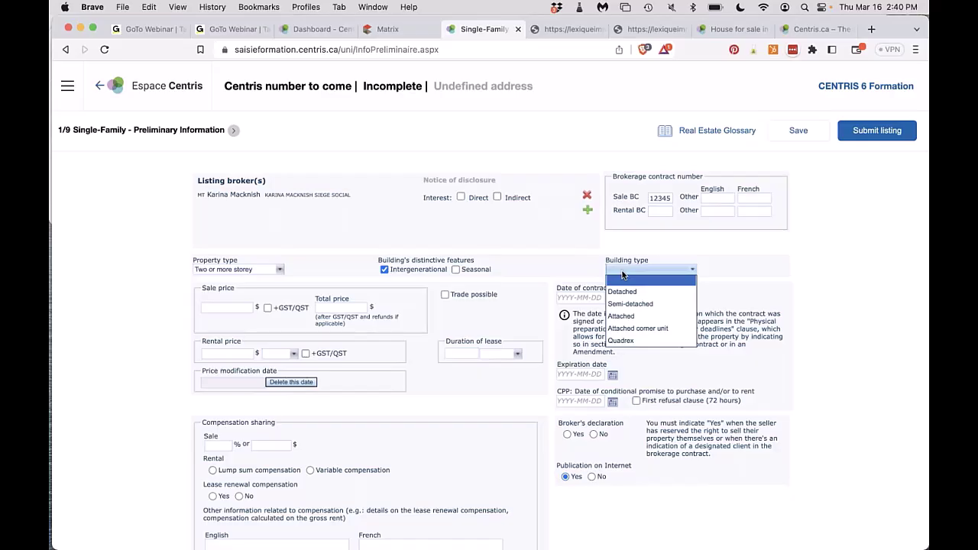
key("XF86MonBrightnessUp")
key("XF86MonBrightnessUp")
left_click(573, 29)
left_click(109, 160)
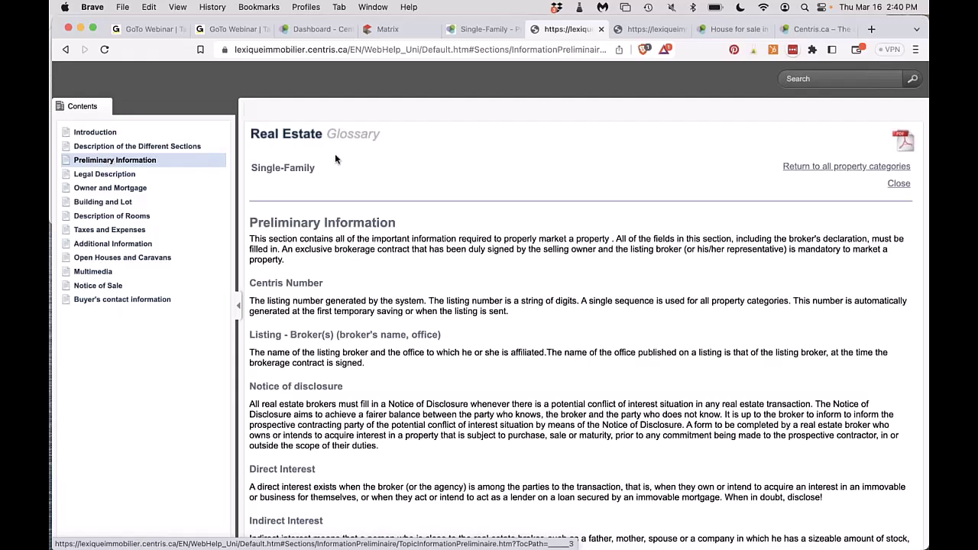
Highlight the glossary's building type definitions, then view the Matrix two-storey sample listing.
scroll(581, 329, "down", 10)
scroll(414, 448, "down", 9)
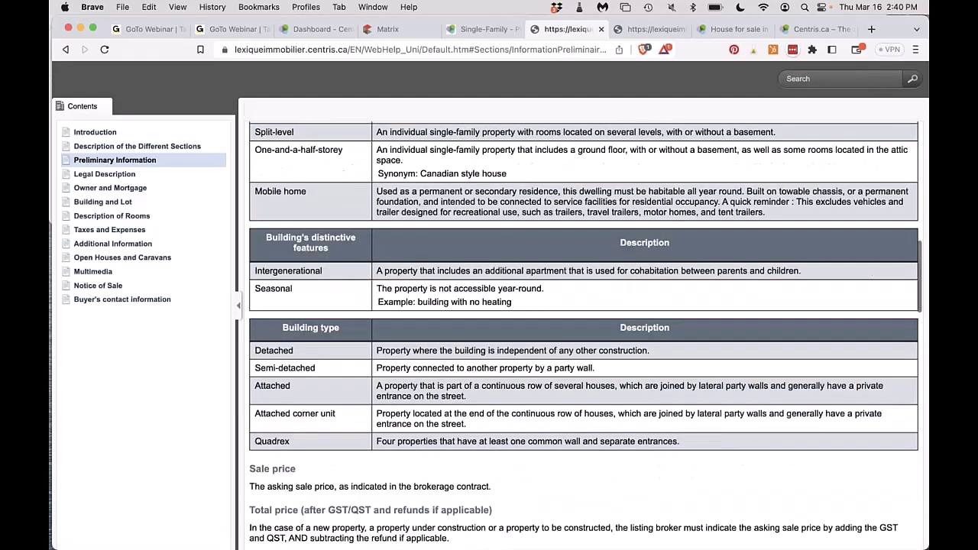
scroll(413, 448, "down", 2)
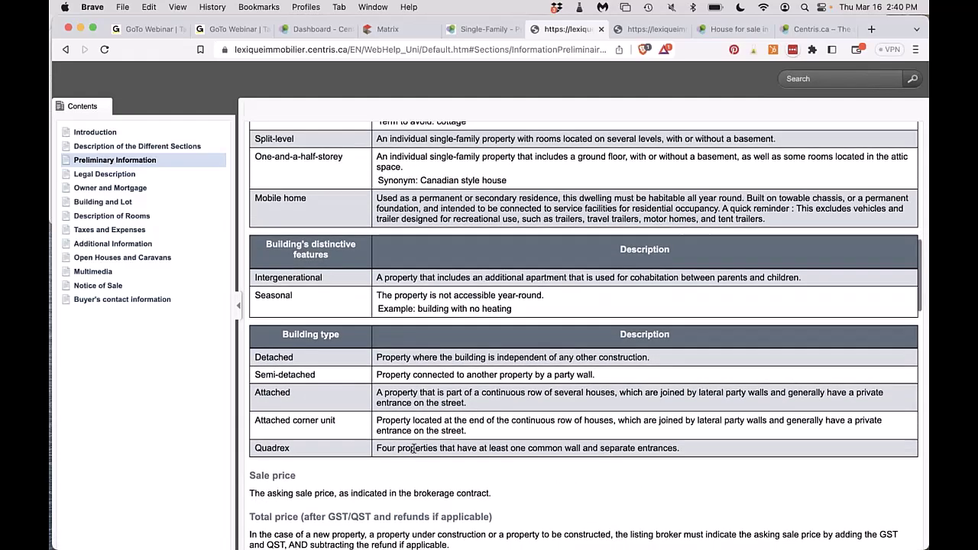
left_click_drag(679, 399, 332, 308)
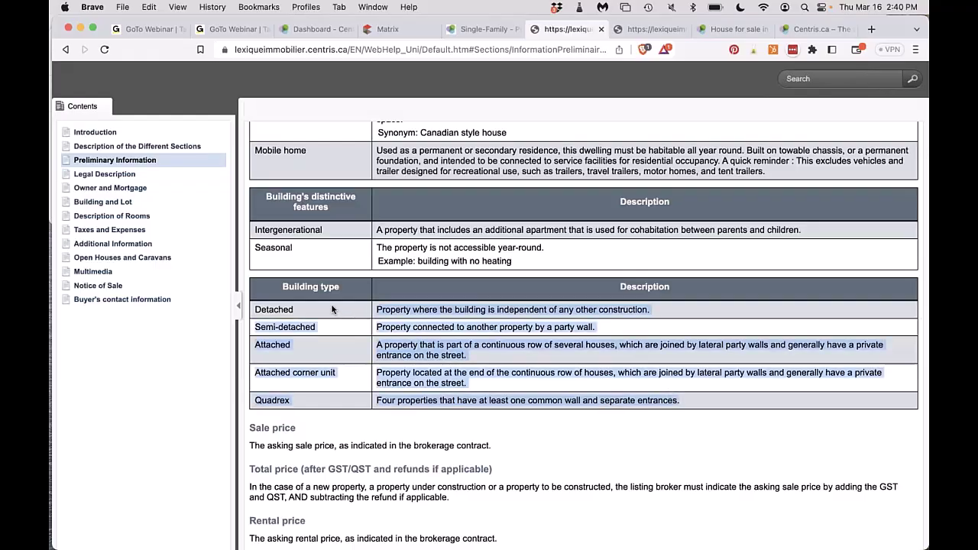
left_click(398, 29)
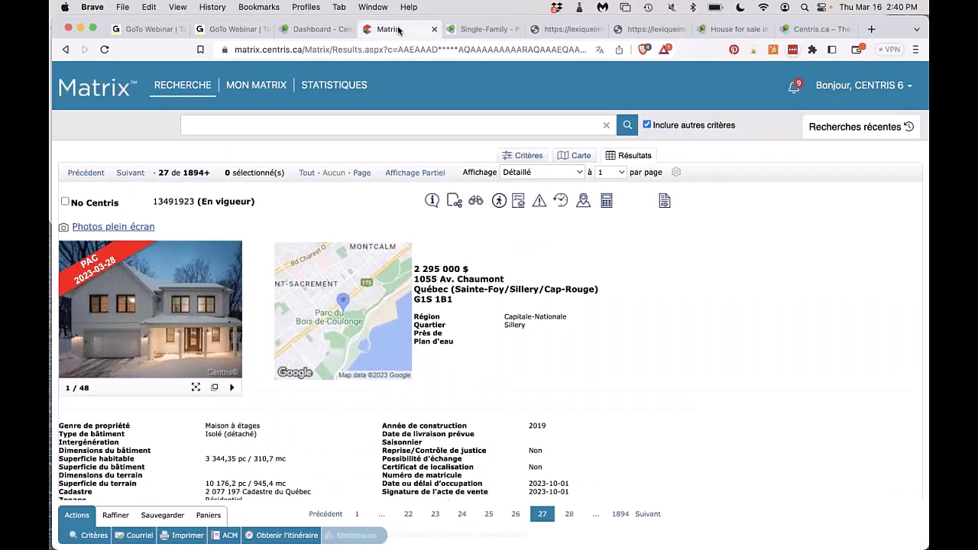
left_click(480, 34)
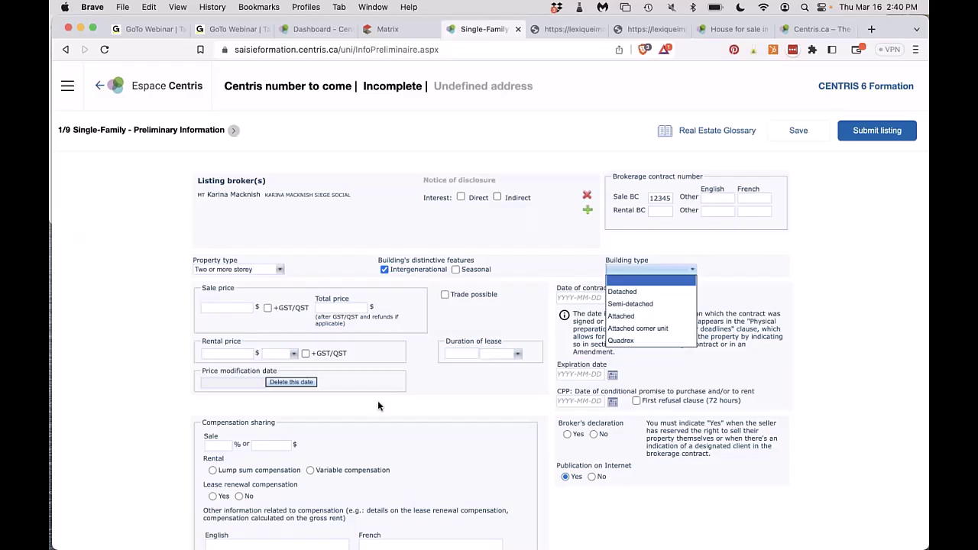
left_click(616, 294)
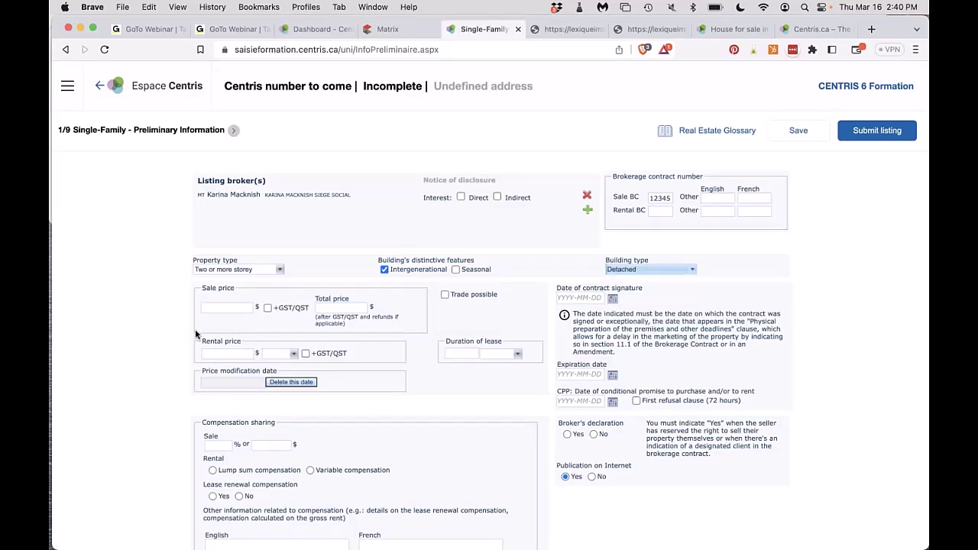
left_click(226, 308)
left_click(234, 334)
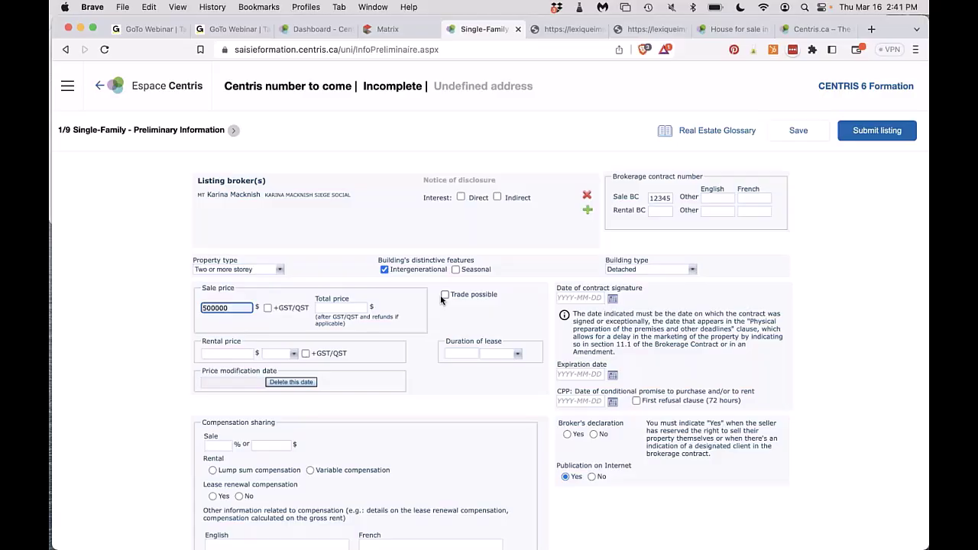
left_click(241, 353)
left_click(280, 354)
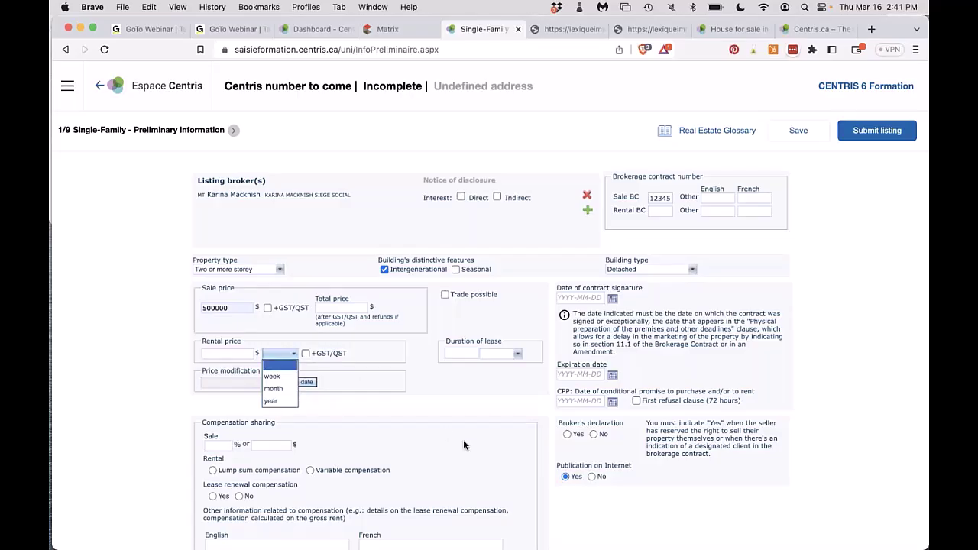
left_click(465, 353)
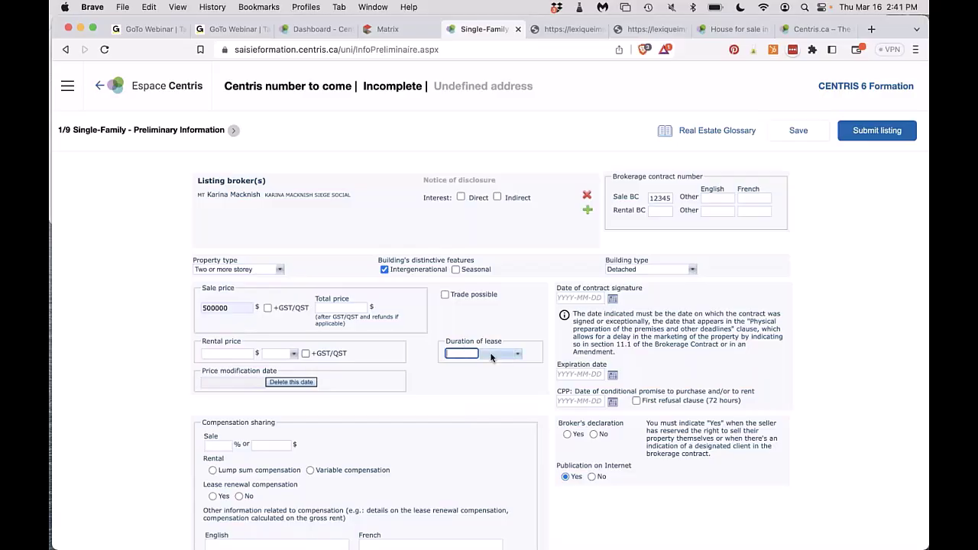
left_click(491, 353)
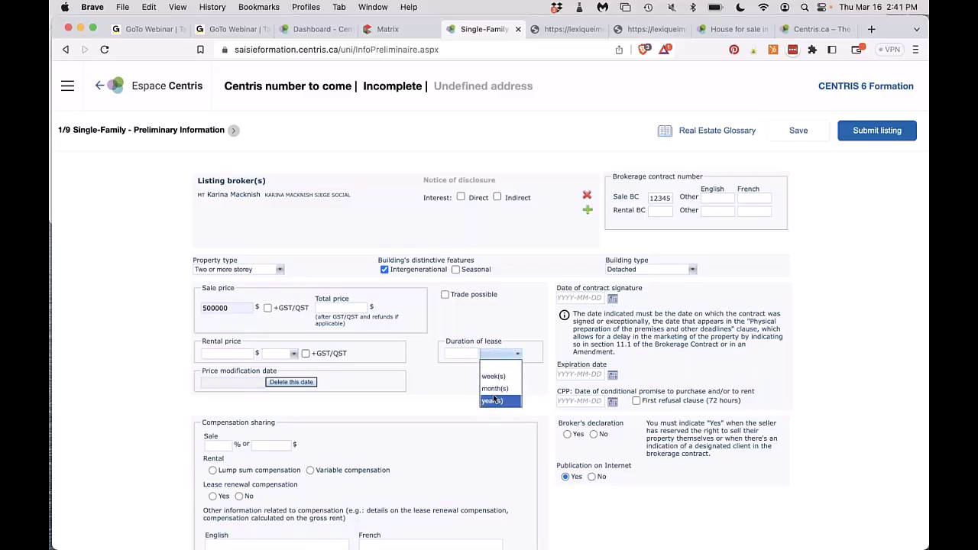
left_click(522, 332)
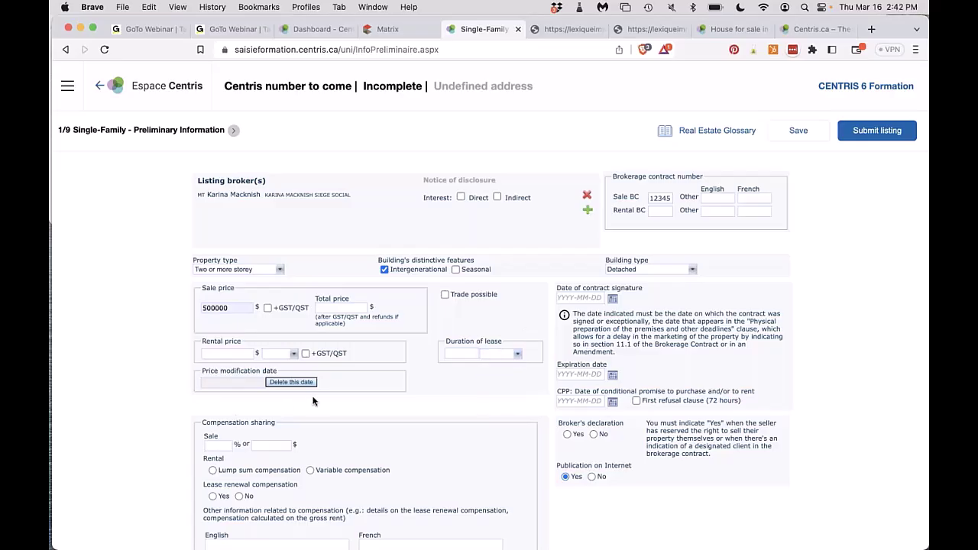
scroll(312, 402, "up", 1)
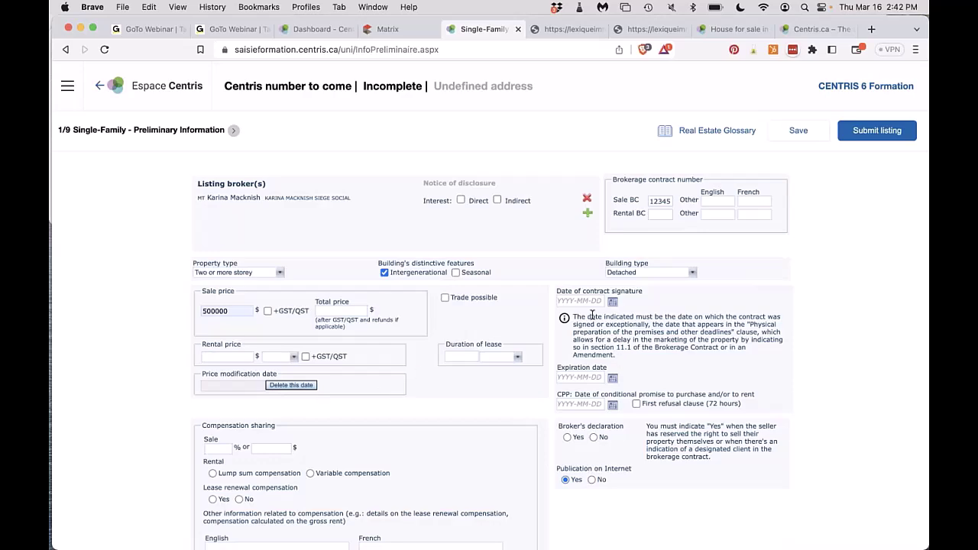
Set contract signature date 2023-03-16 and expiration date 2023-12-31 from the calendars.
left_click(613, 302)
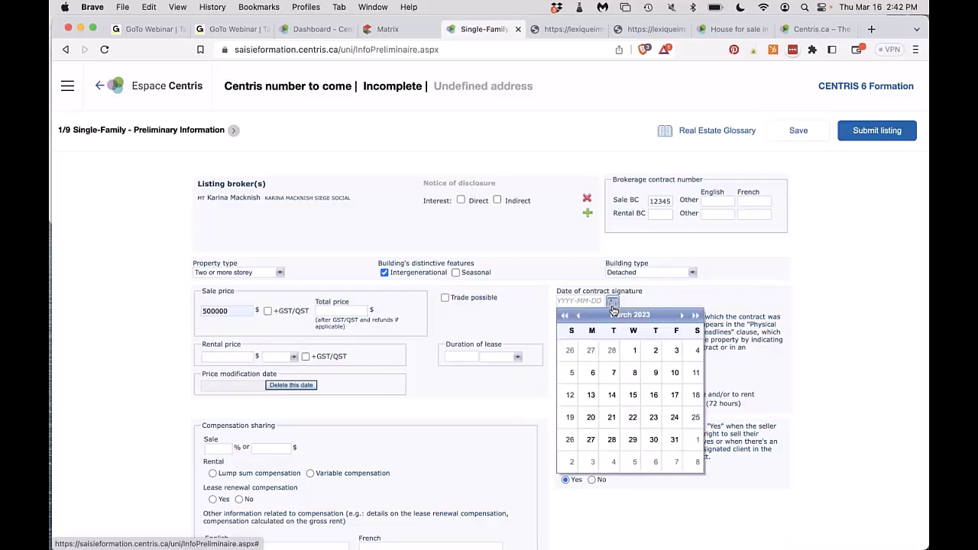
left_click(652, 395)
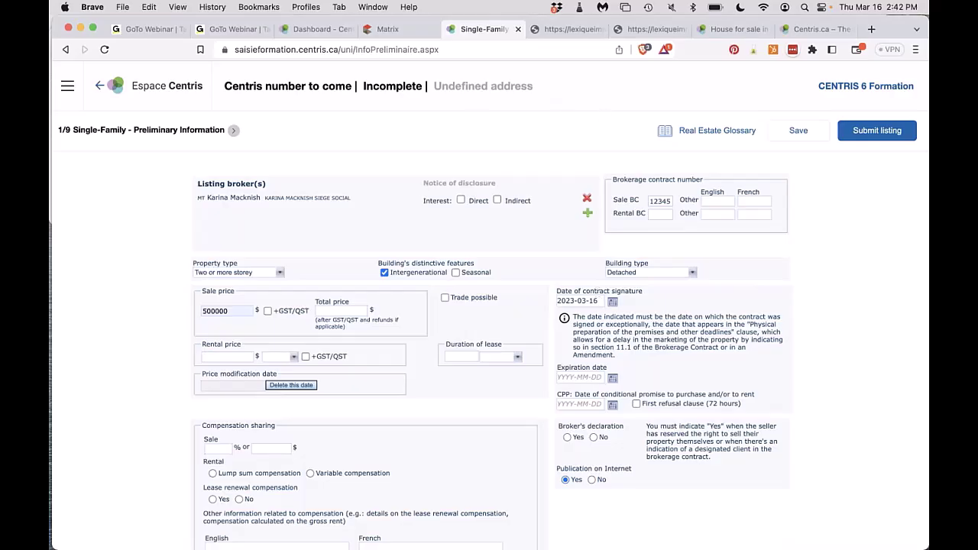
left_click(612, 379)
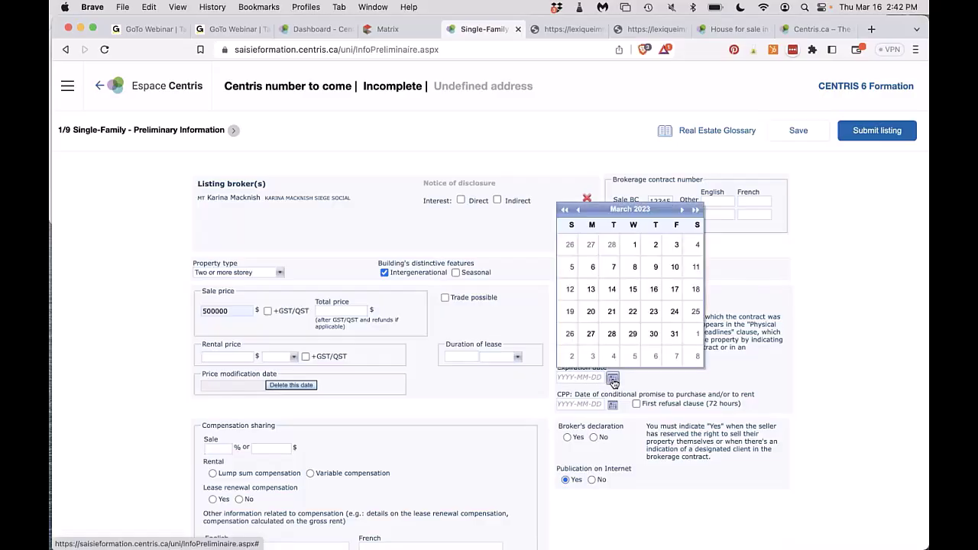
left_click(697, 211)
left_click(697, 211)
left_click(697, 211)
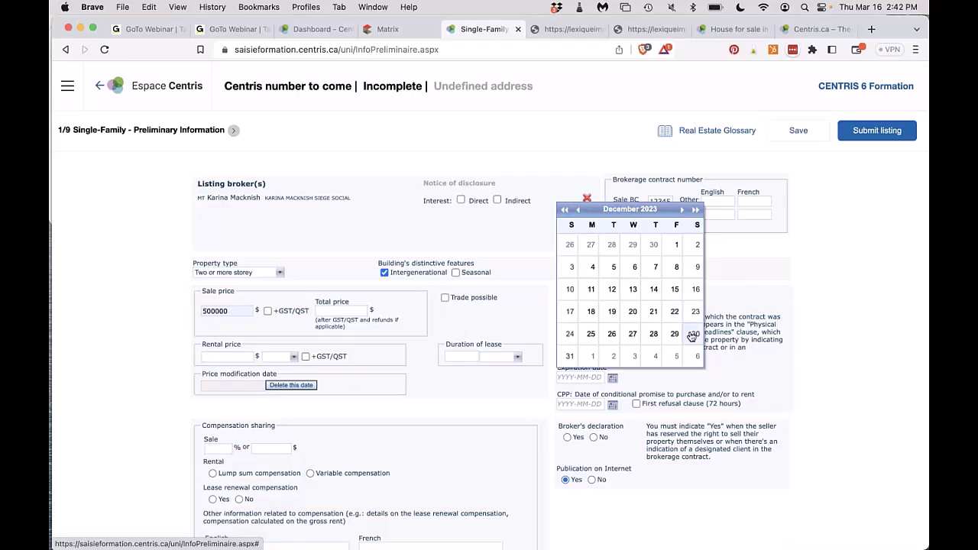
left_click(570, 356)
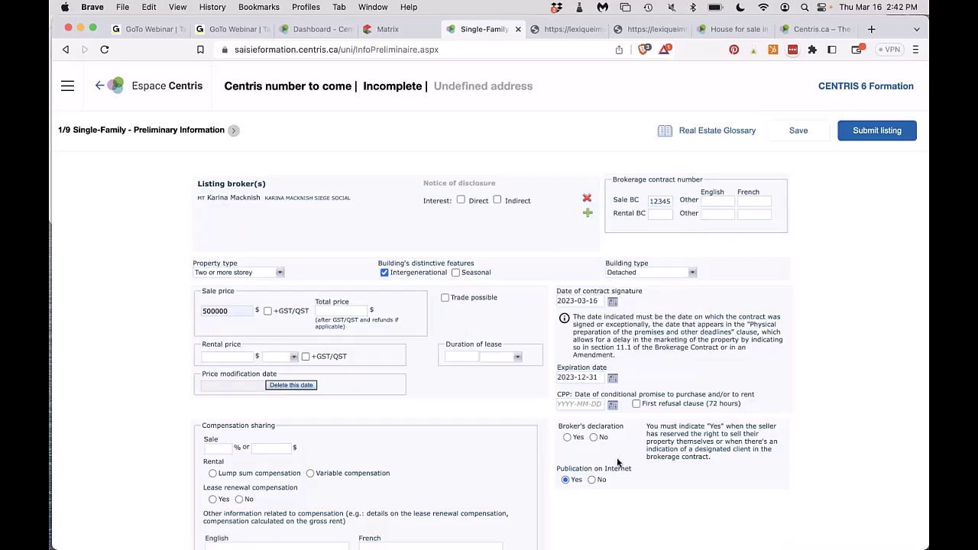
Pick 2023-03-31 as the CPP promise date, then clear it again.
scroll(618, 463, "down", 5)
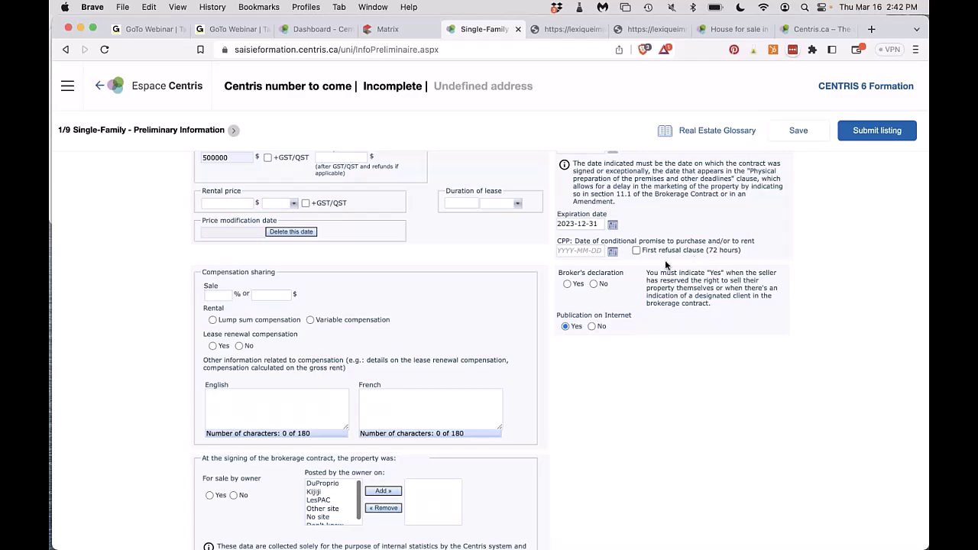
left_click(585, 254)
left_click(613, 252)
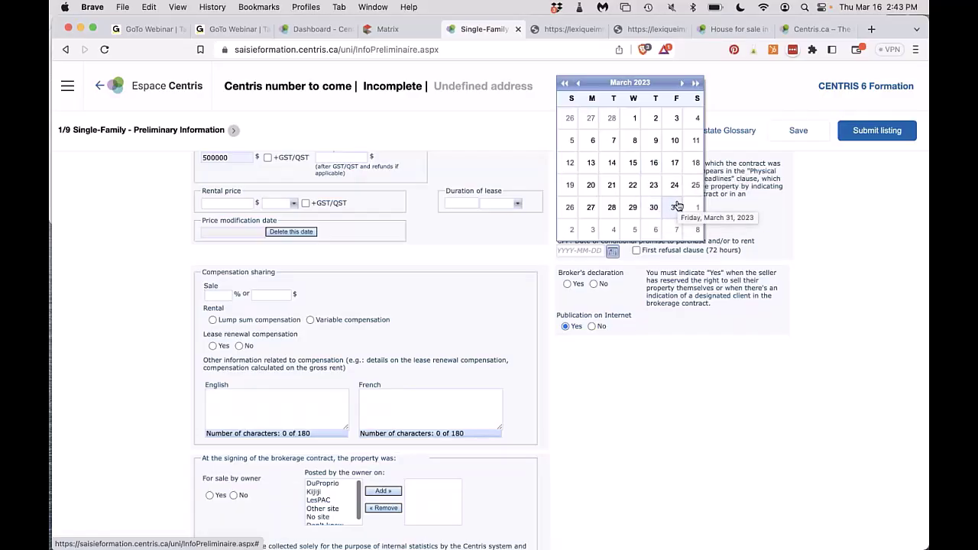
left_click(677, 206)
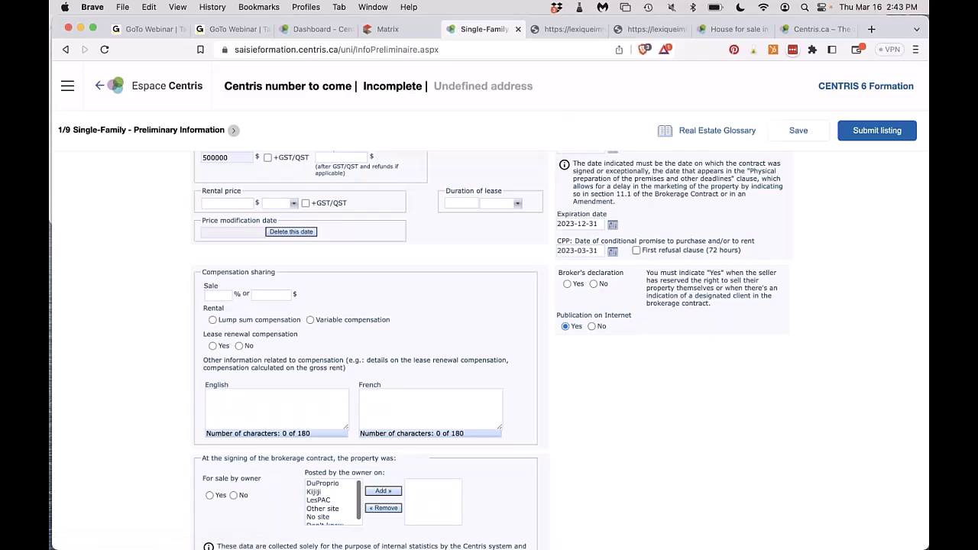
triple_click(597, 250)
key("BackSpace")
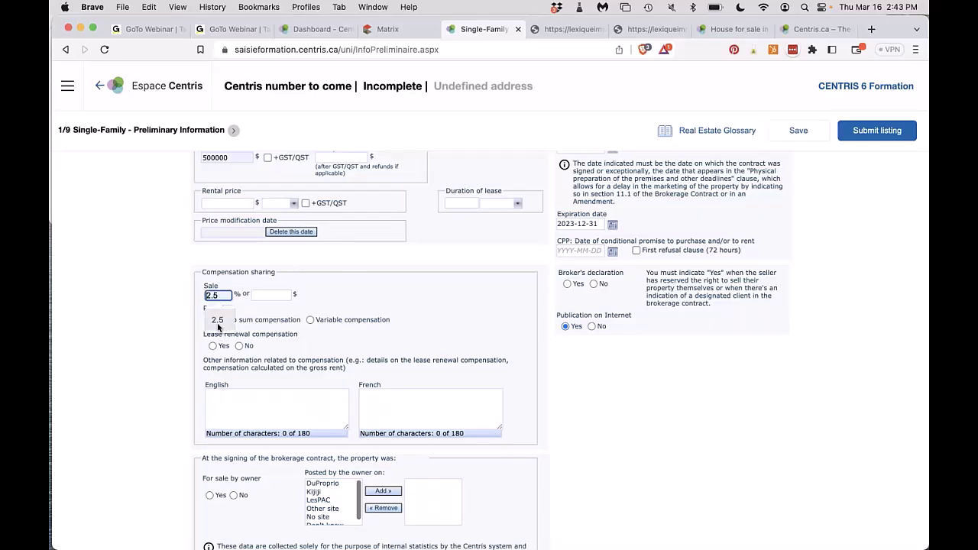
Keep 2.5 % as the sale compensation share and move to the English compensation note.
left_click(220, 326)
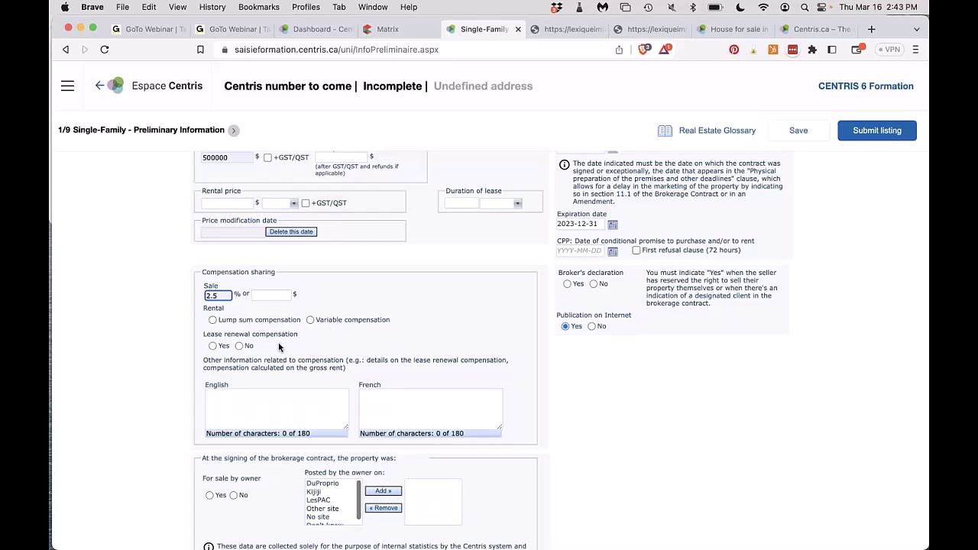
left_click(246, 412)
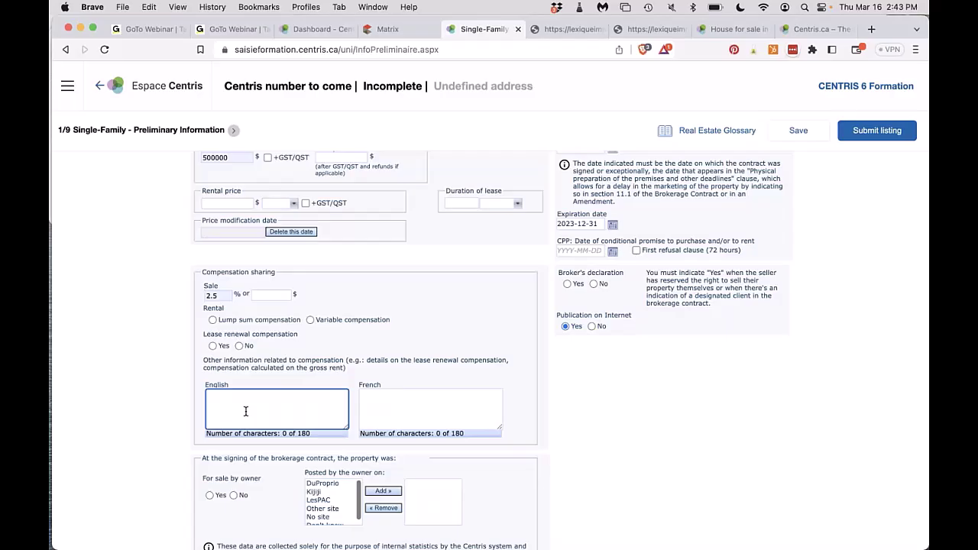
scroll(247, 412, "down", 1)
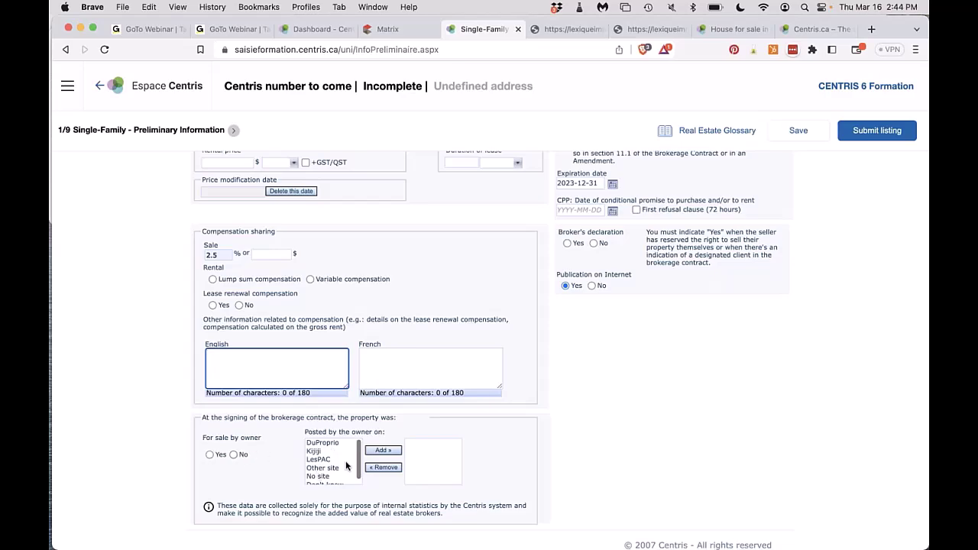
Mark the property as for sale by owner and add DuProprio as its posting site.
left_click(233, 456)
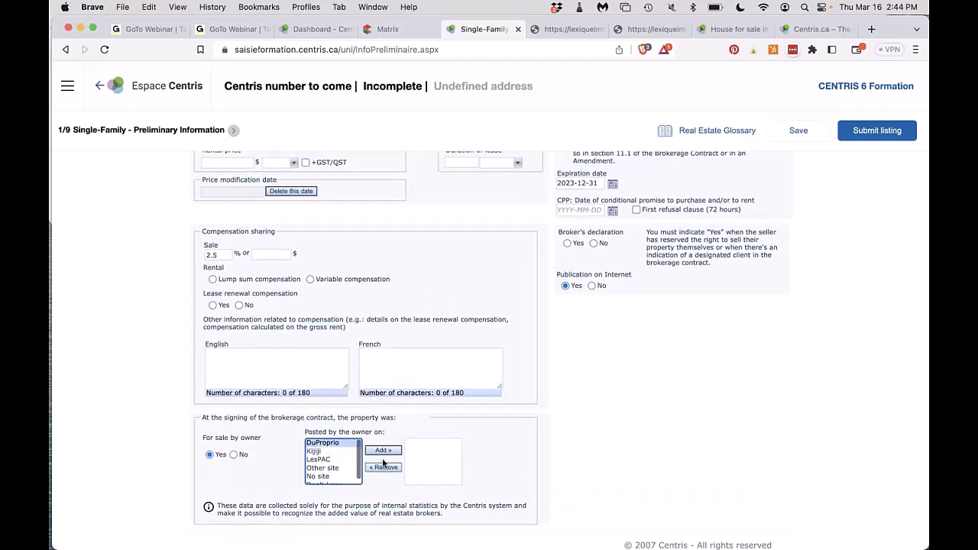
left_click(383, 452)
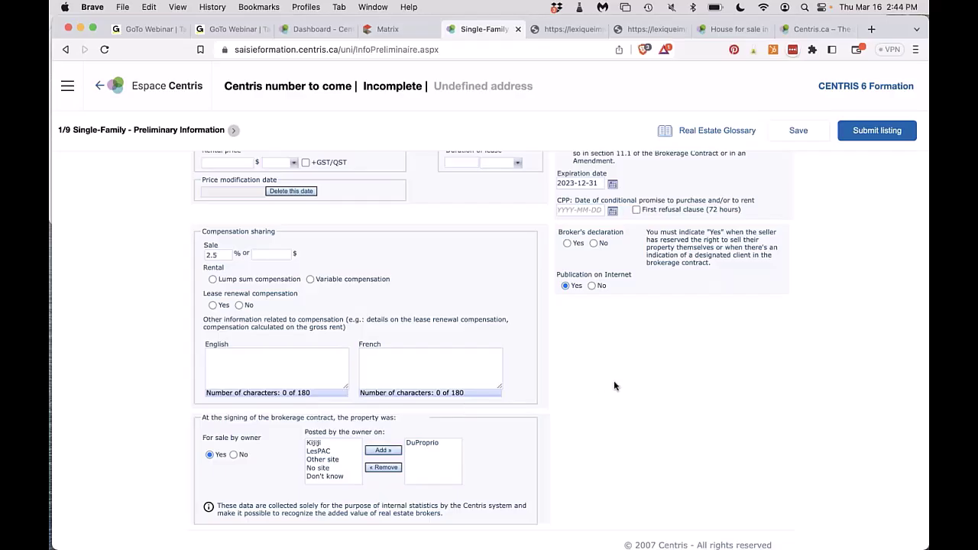
scroll(614, 386, "up", 3)
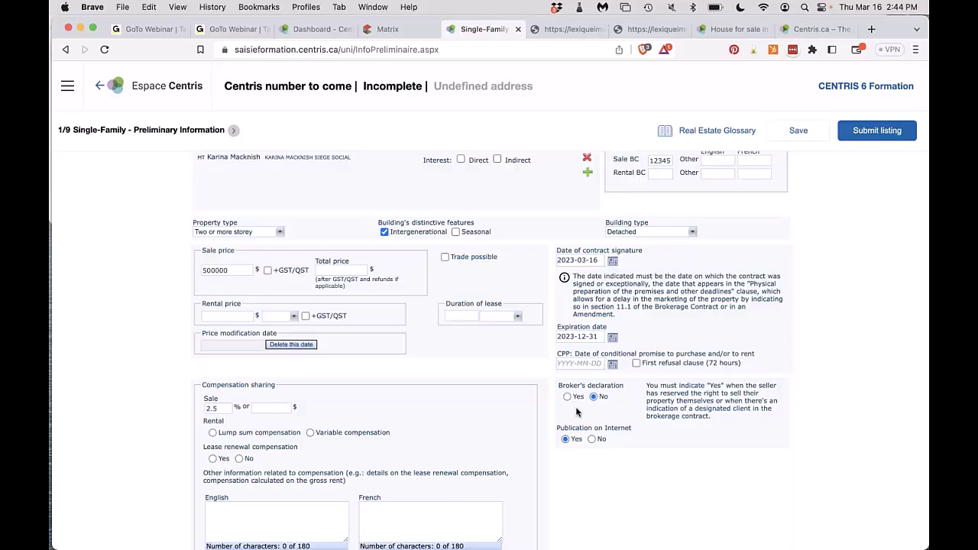
Switch to the centris.ca house-for-sale listing in Sillery, Québec.
scroll(577, 413, "down", 2)
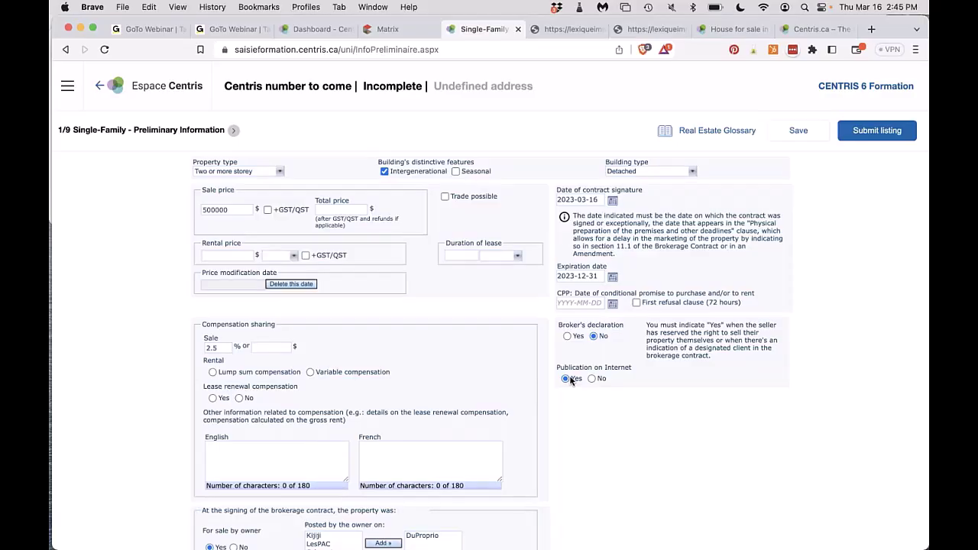
left_click(735, 29)
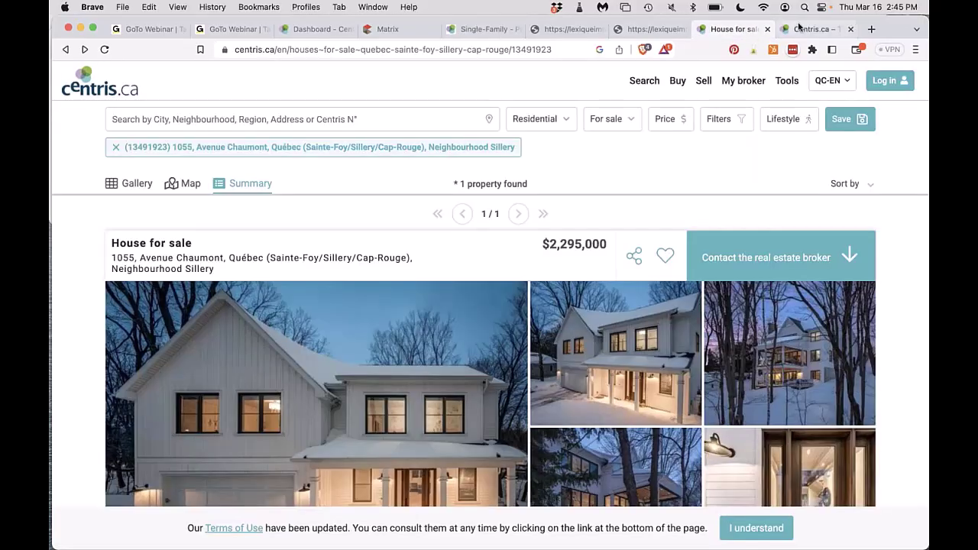
Glance at the Centris.ca home search page, then return to the Single-Family form.
left_click(799, 28)
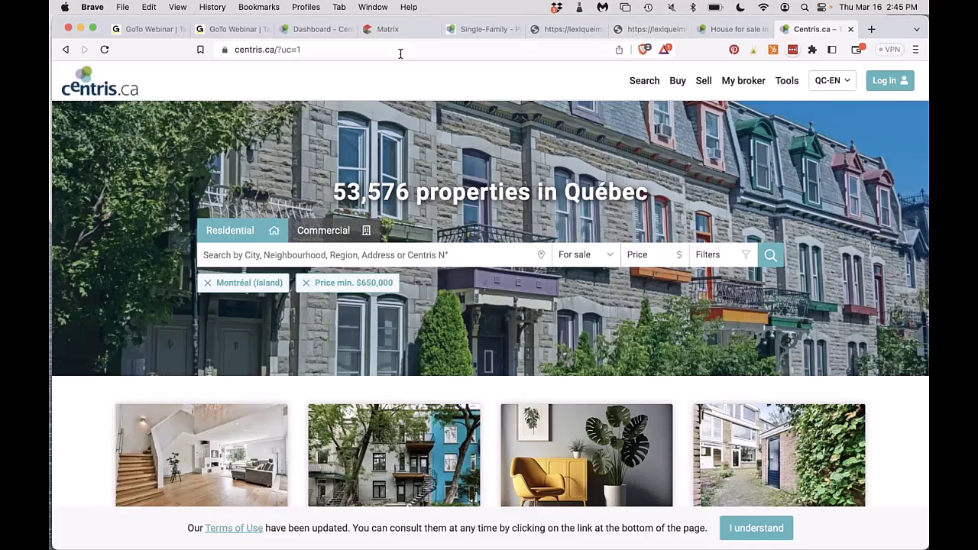
left_click(485, 29)
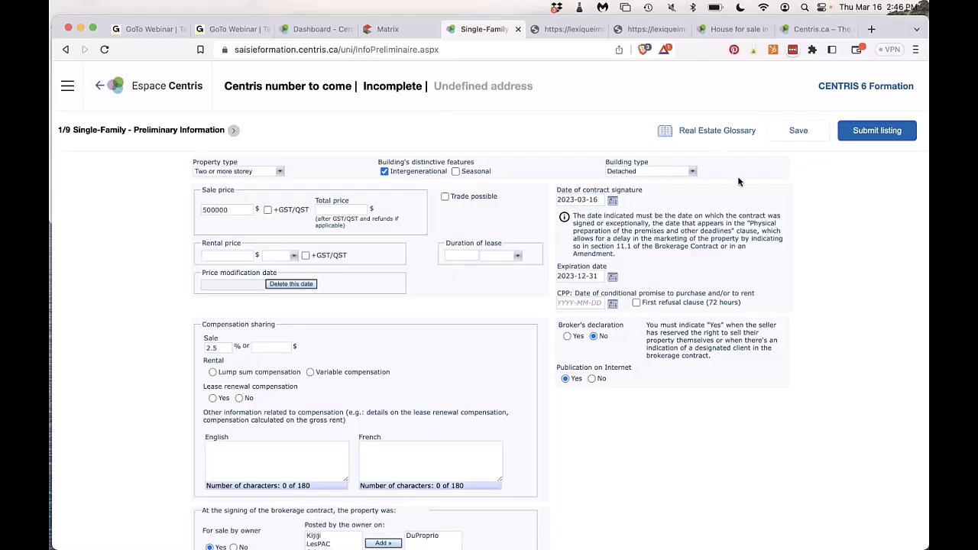
Save the incomplete listing, highlight its new Centris number, and close the confirmation.
left_click(799, 131)
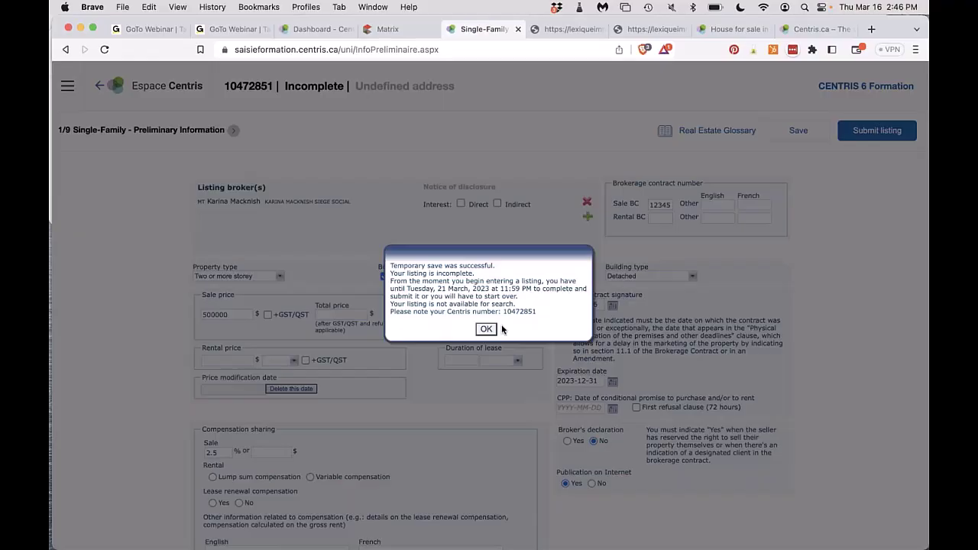
left_click_drag(503, 312, 542, 311)
left_click(493, 329)
Filter the dashboard listings to Incomplete status, then go back to the Single-Family form.
left_click(325, 29)
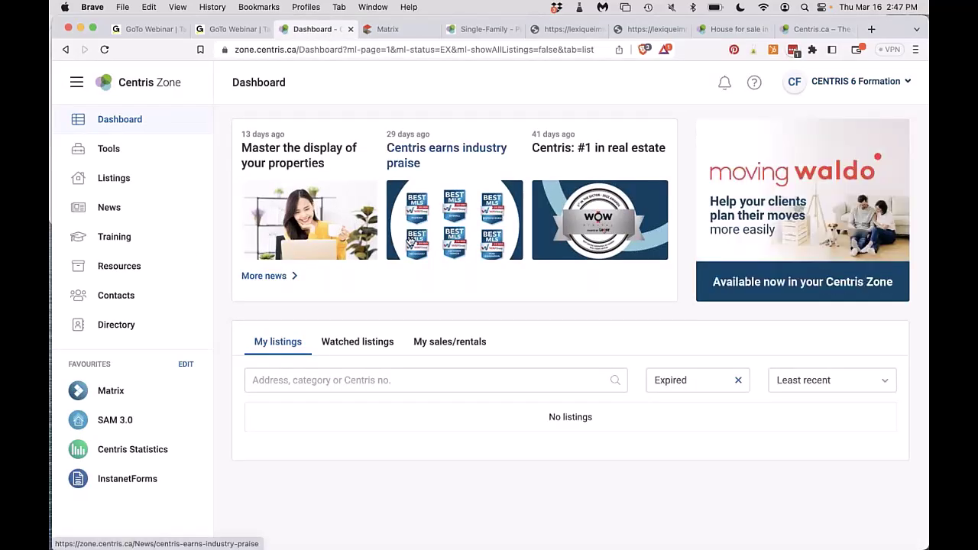
left_click(678, 379)
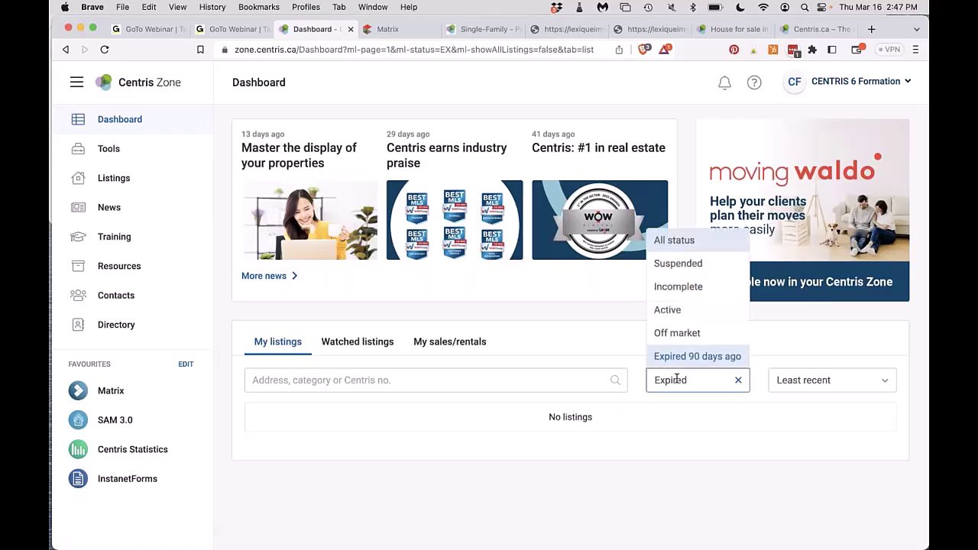
left_click(678, 289)
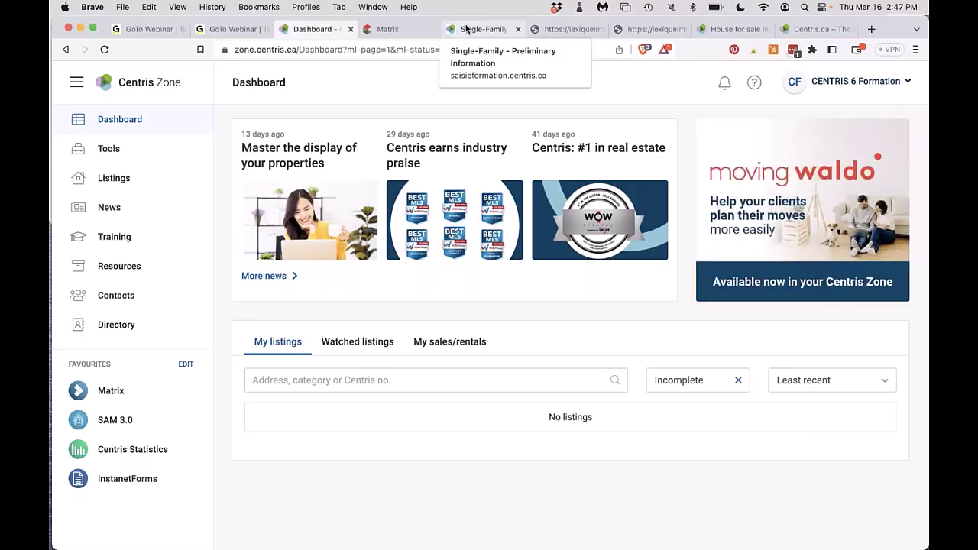
left_click(466, 28)
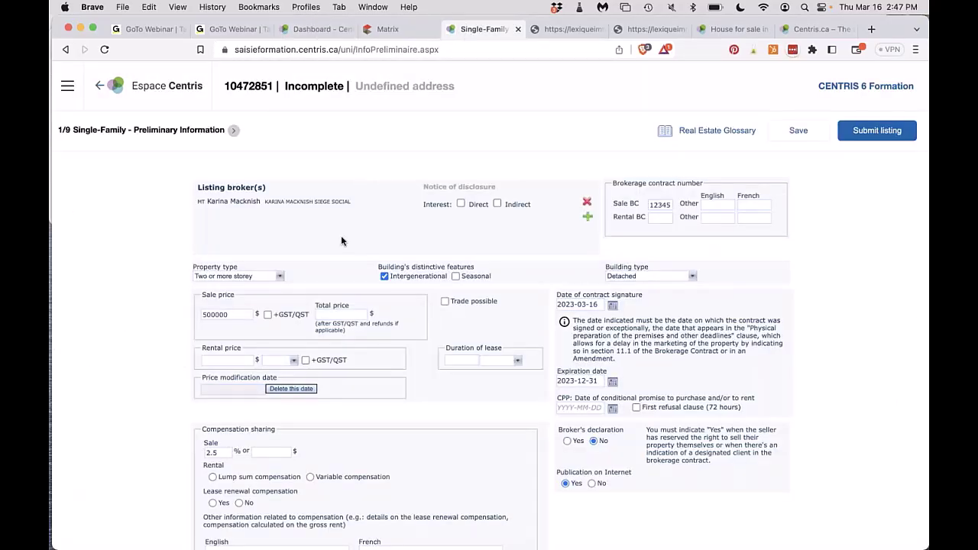
On the Legal Description page, choose region Montréal and borough Montréal (Verdun/Île-des-Soeurs).
left_click(234, 132)
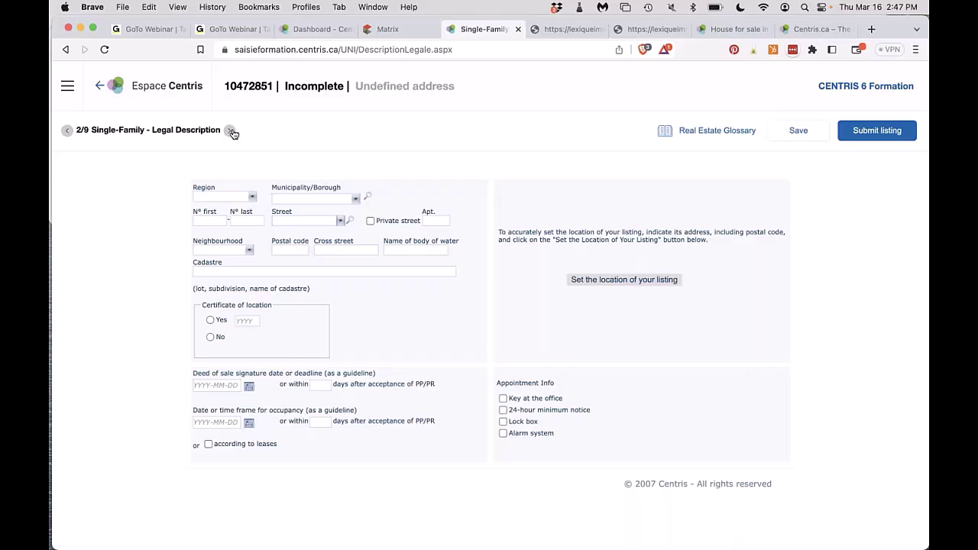
left_click(243, 197)
left_click(229, 378)
left_click(290, 198)
scroll(323, 366, "down", 5)
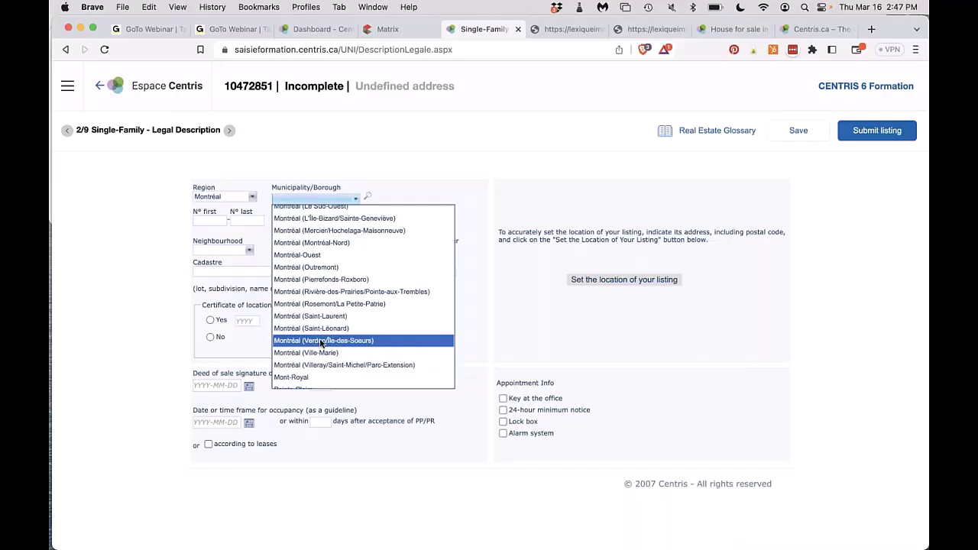
left_click(320, 340)
left_click(208, 220)
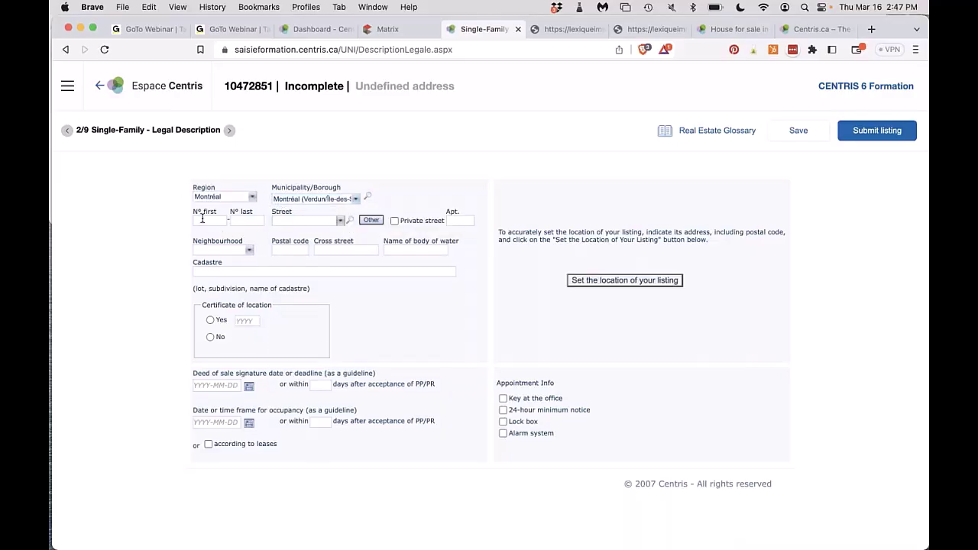
left_click(314, 221)
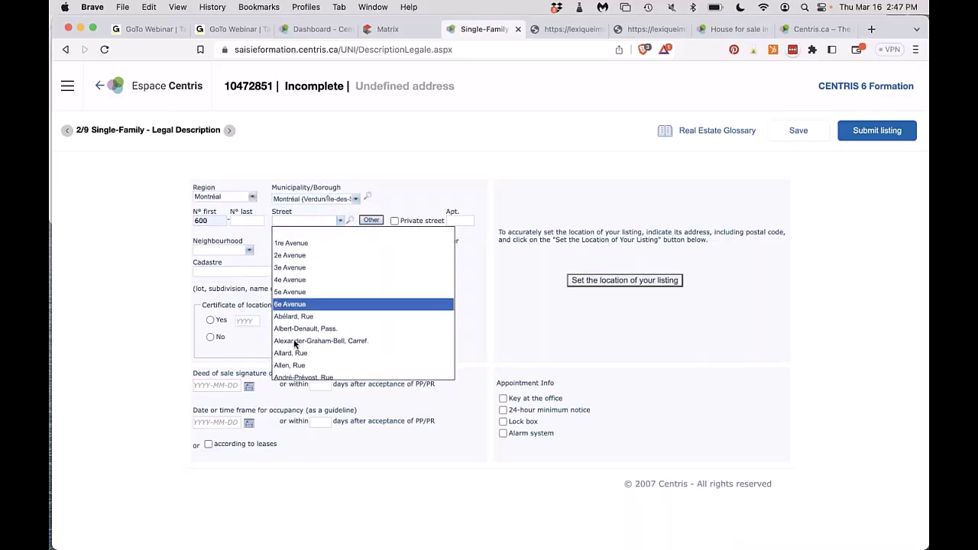
scroll(295, 344, "down", 10)
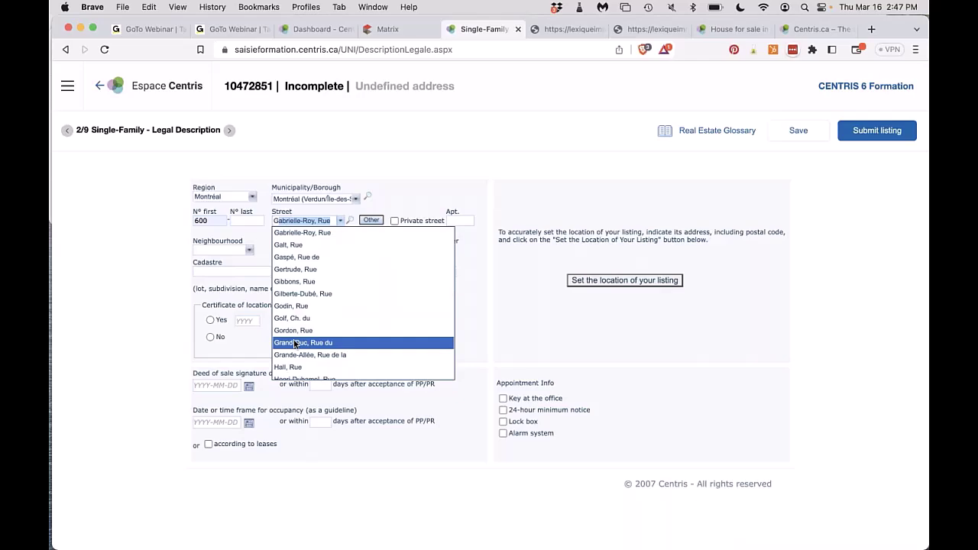
left_click(290, 234)
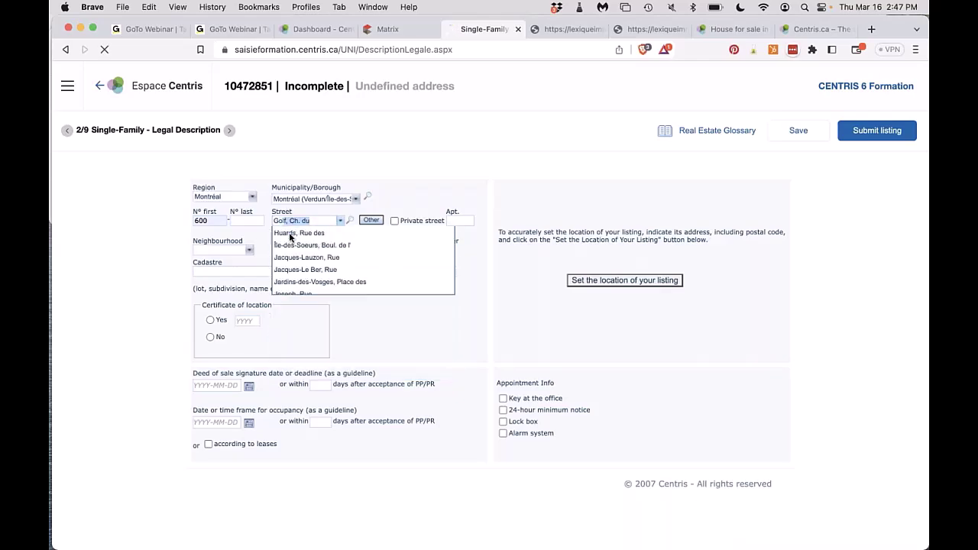
left_click(242, 250)
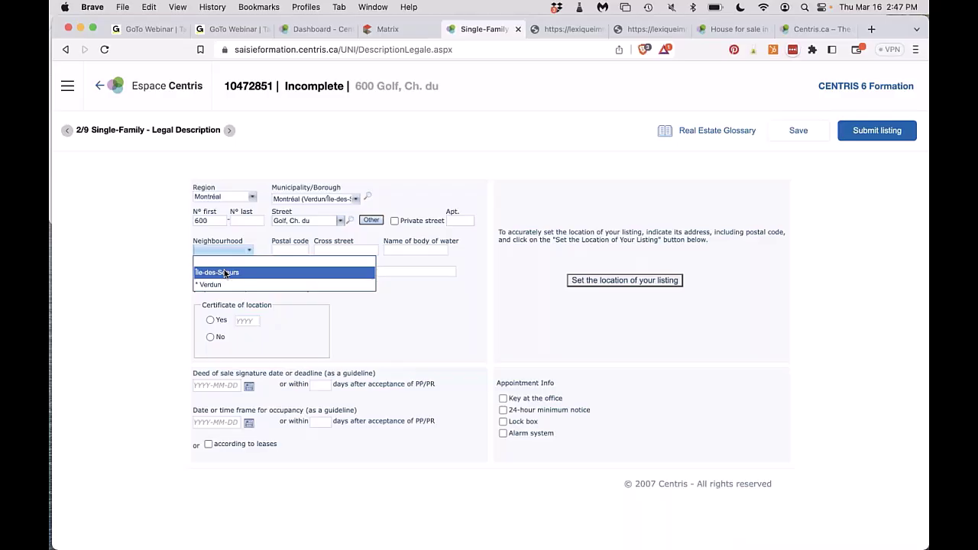
left_click(225, 273)
left_click(288, 249)
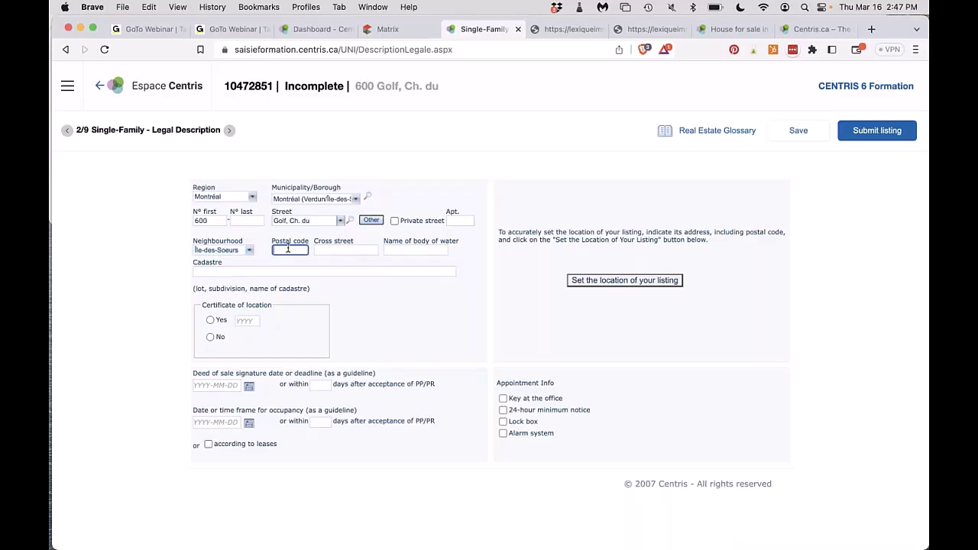
left_click(299, 274)
Keep Golf, Ch. du as the street and bring up the listing's location map.
left_click(341, 221)
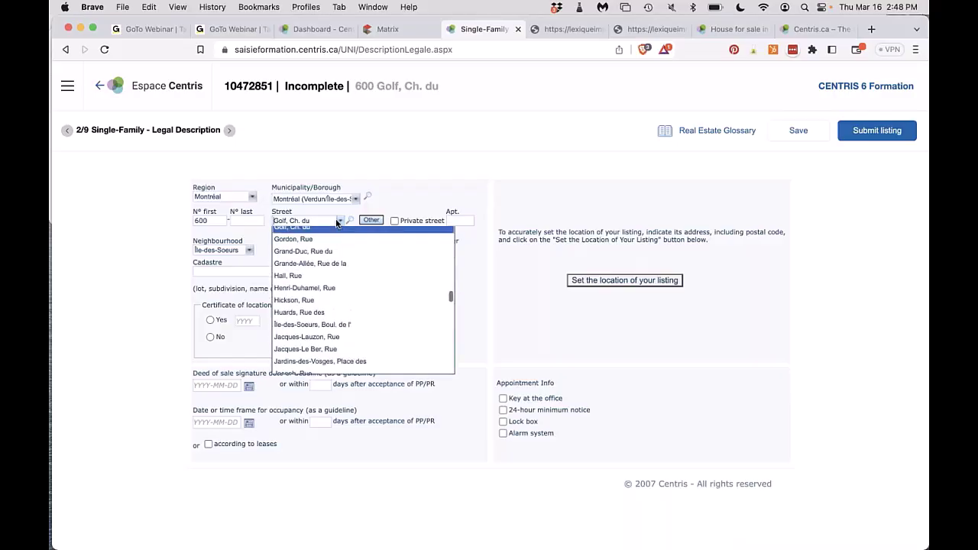
scroll(329, 329, "down", 4)
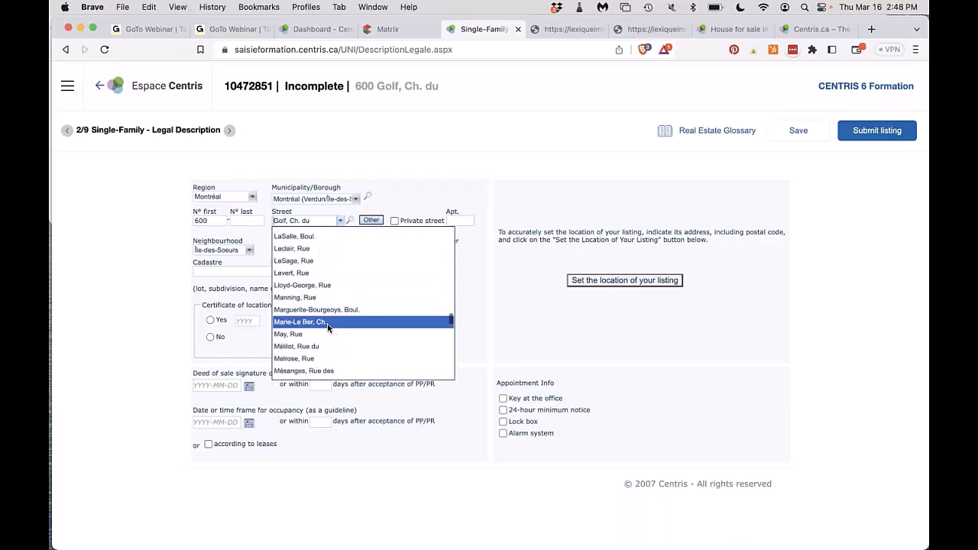
left_click(403, 201)
left_click(372, 221)
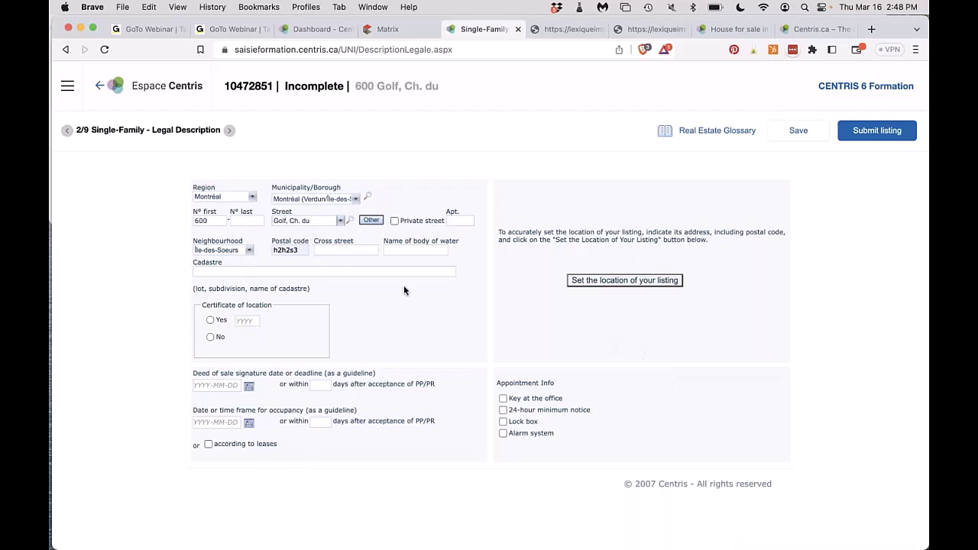
left_click(599, 281)
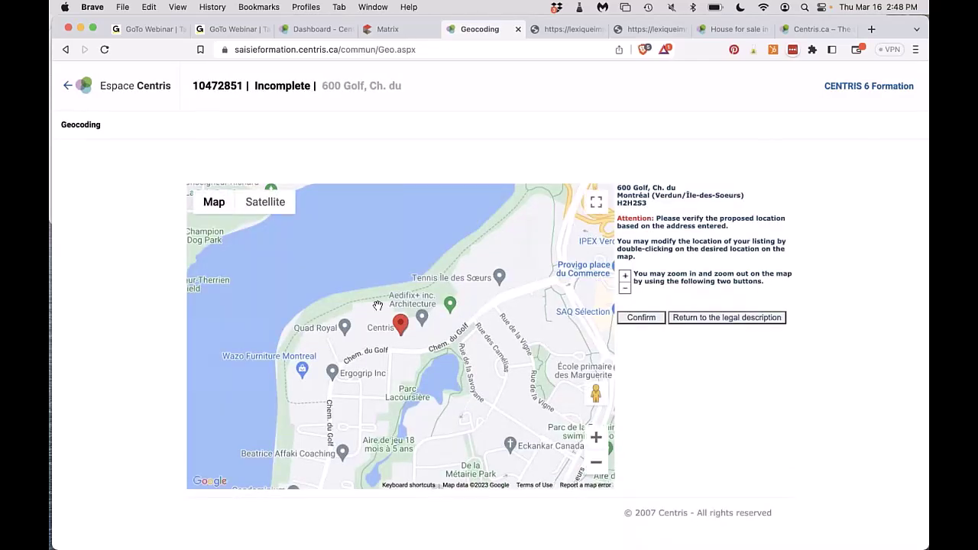
Move the map pin near Chem. du Golf and confirm the listing's location.
mouse_move(399, 325)
left_mouse_down()
mouse_move(400, 348)
mouse_move(365, 337)
mouse_move(395, 319)
mouse_move(384, 329)
left_mouse_up()
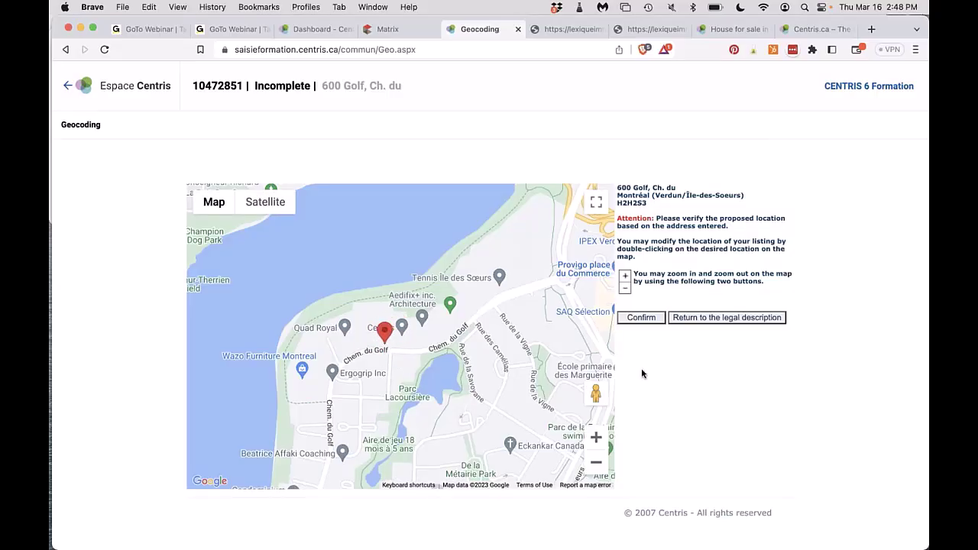
left_click(646, 319)
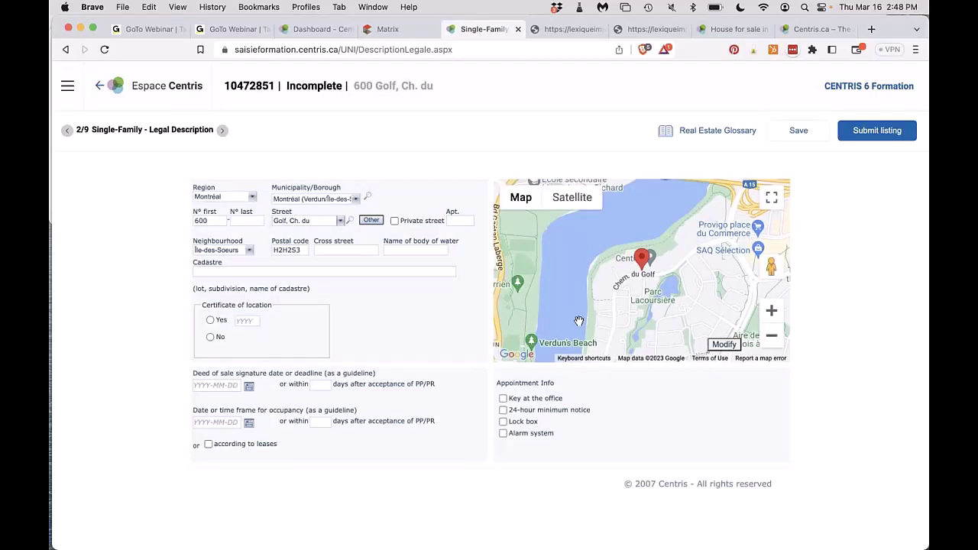
Fill cadastre 100000, mark Yes for certificate of location, and bring up the sections menu.
left_click(230, 273)
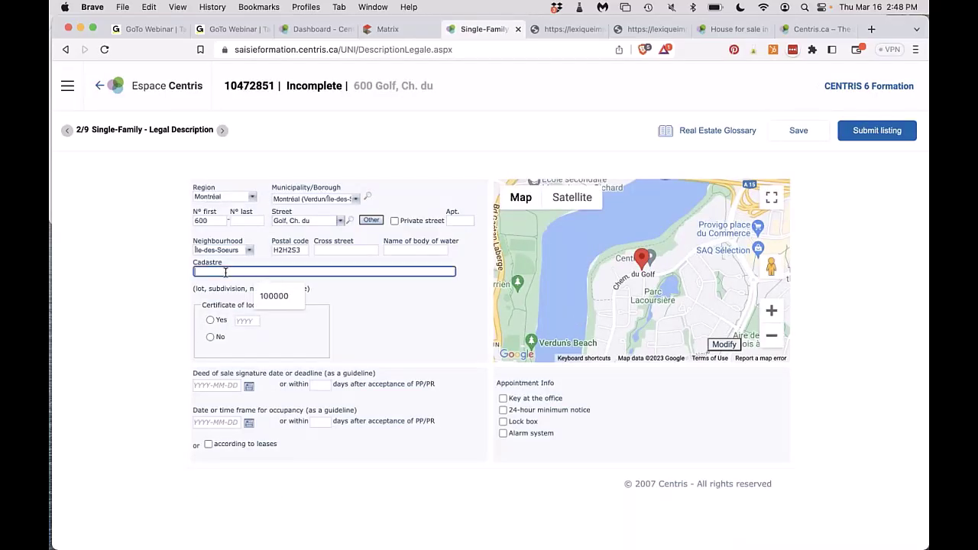
left_click(284, 304)
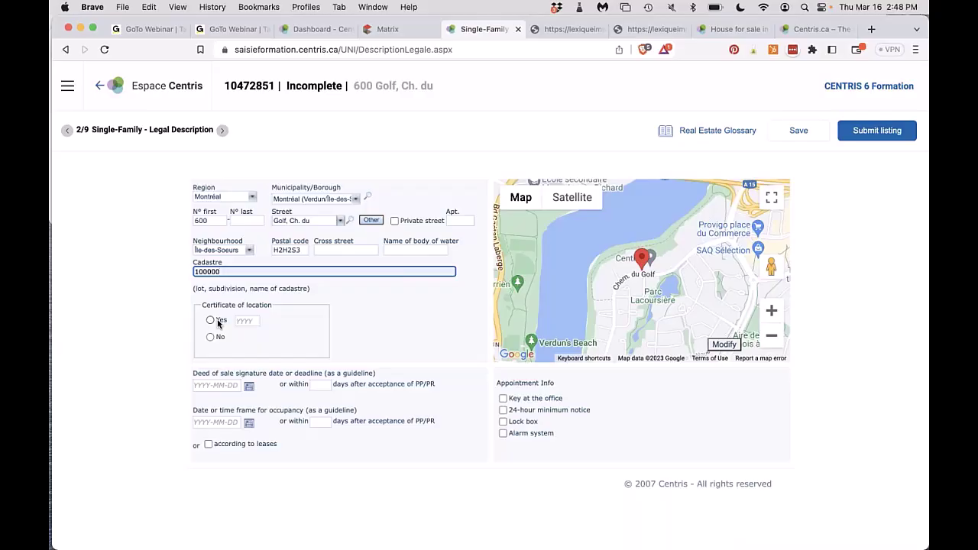
left_click(210, 337)
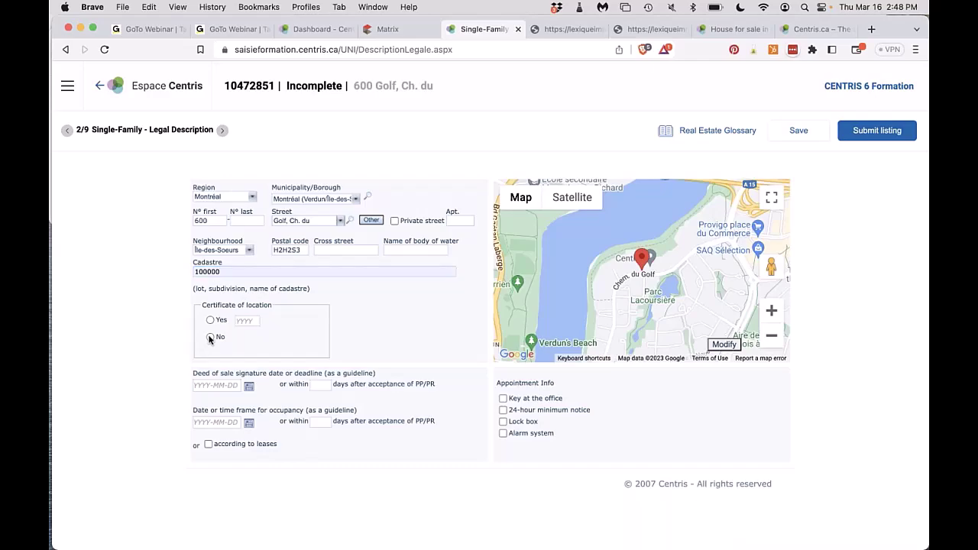
left_click(210, 321)
left_click(247, 321)
left_click(67, 85)
Choose No for certificate of location, and leave the deed-of-sale date empty after trying 2023-05-31.
left_click(210, 337)
left_click(250, 389)
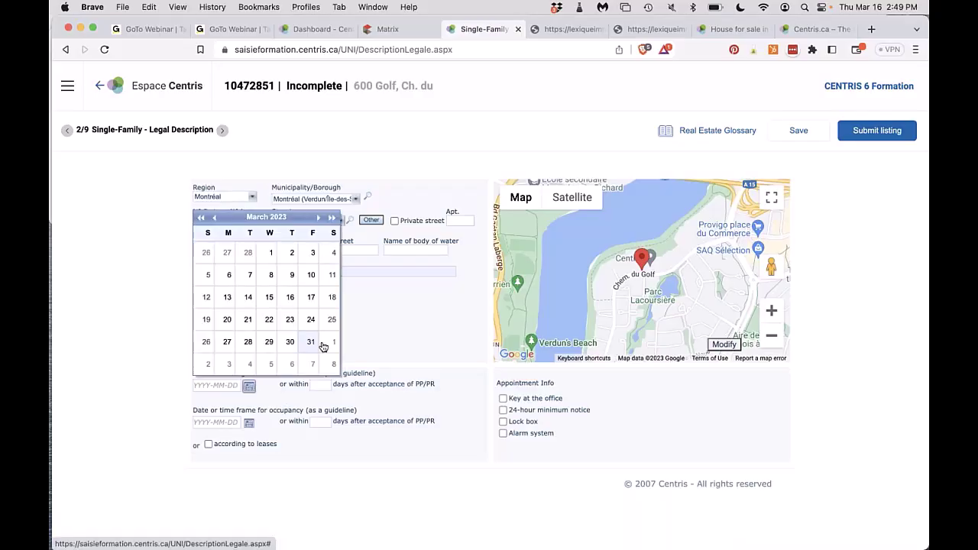
left_click(318, 218)
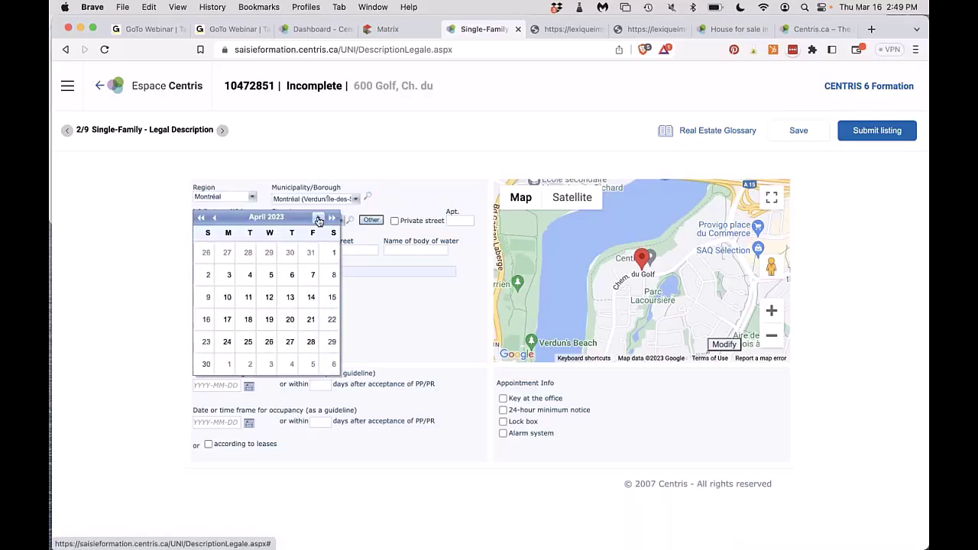
left_click(318, 218)
left_click(271, 341)
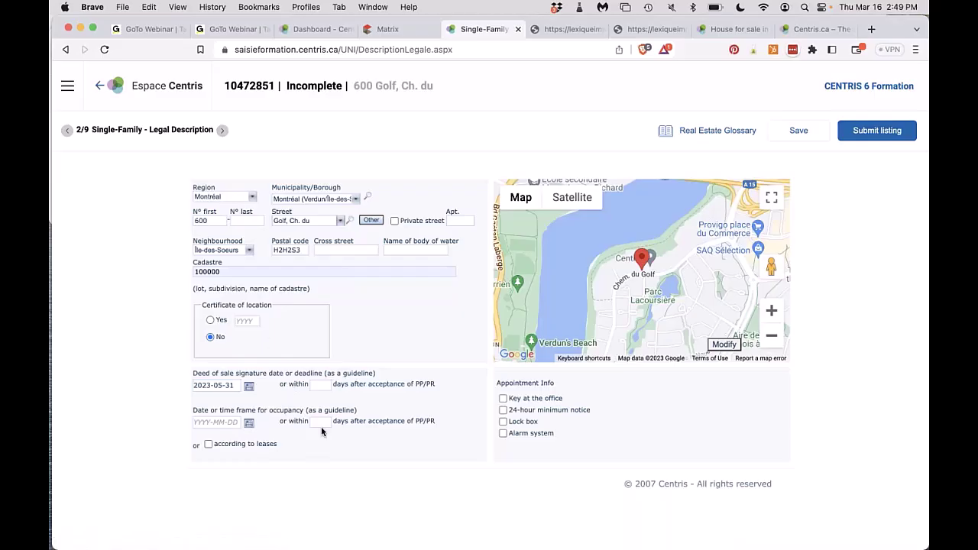
triple_click(234, 386)
key("BackSpace")
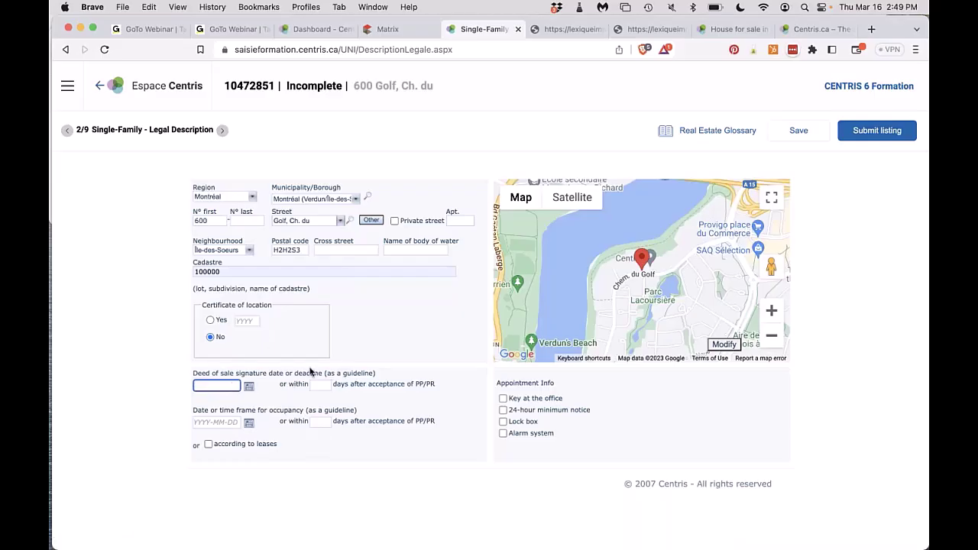
Enter 90 days for deed signature, after trying 30, 60 and 120, and 90 days for occupancy.
left_click(319, 385)
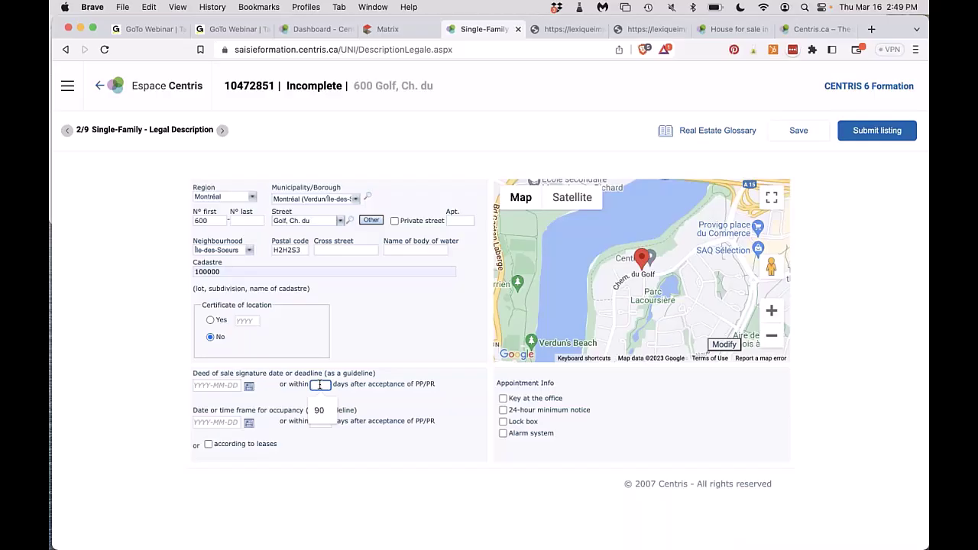
type("30")
key("BackSpace")
key("BackSpace")
type("60")
key("BackSpace")
key("BackSpace")
type("90")
key("BackSpace")
key("BackSpace")
type("120")
key("BackSpace")
key("BackSpace")
key("BackSpace")
type("90")
left_click(325, 432)
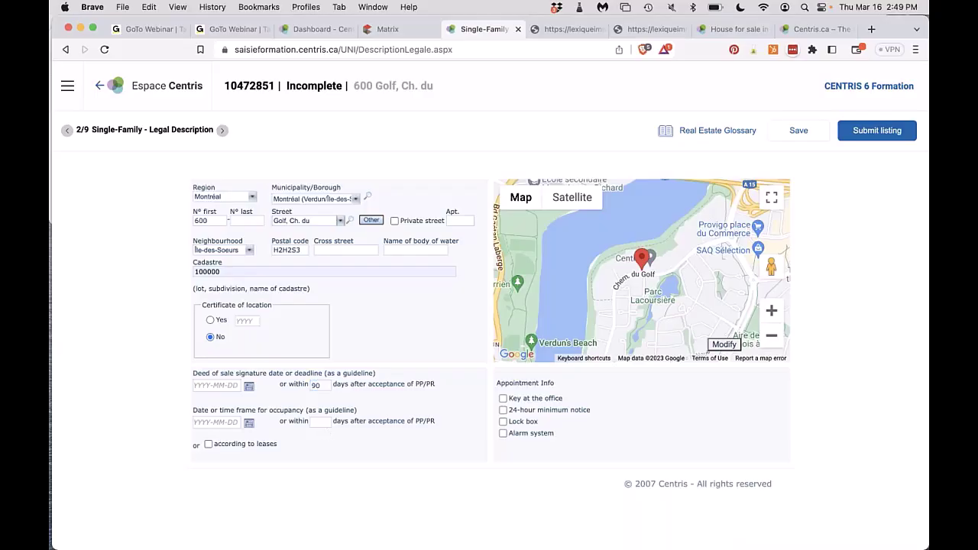
left_click(320, 422)
type("90")
Require 24-hour minimum notice for appointments, leaving the leases and lock box options unticked.
triple_click(258, 444)
left_click(208, 445)
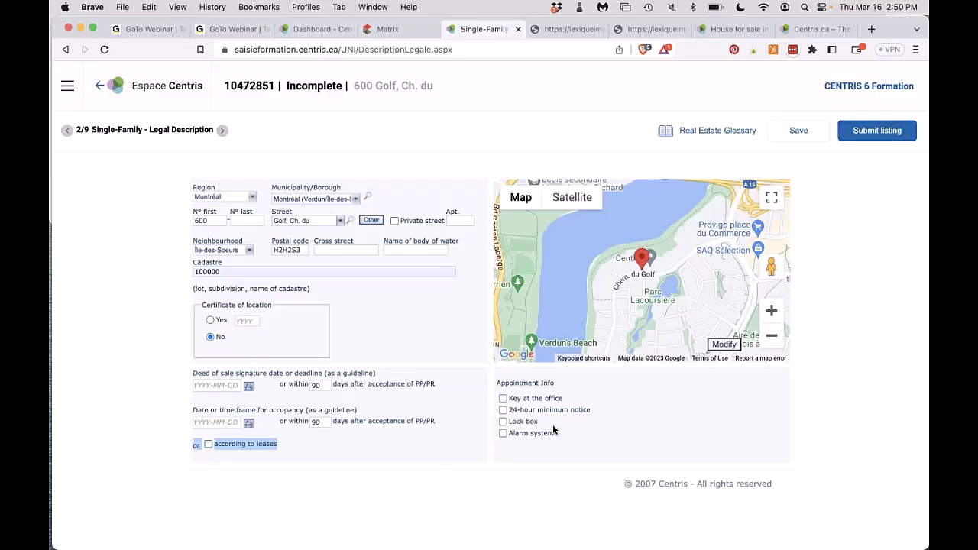
left_click(503, 410)
left_click(502, 422)
left_click(503, 422)
Save the listing temporarily and advance to the Owner and Mortgage page (3/9).
left_click(798, 132)
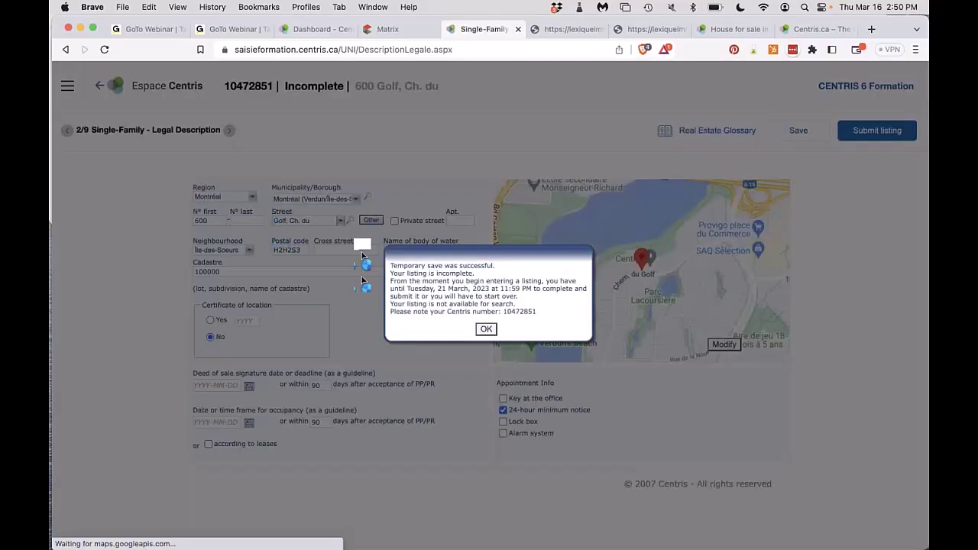
left_click(486, 329)
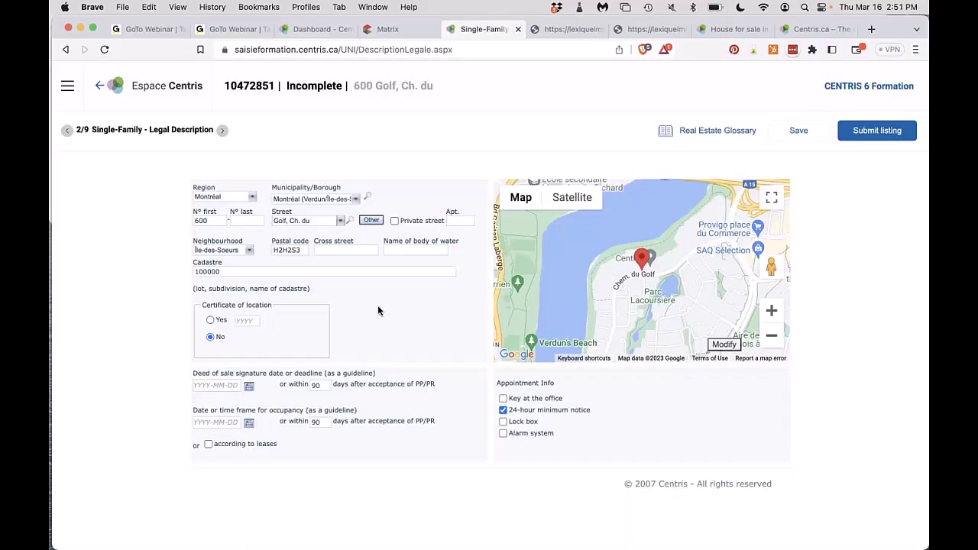
left_click(222, 130)
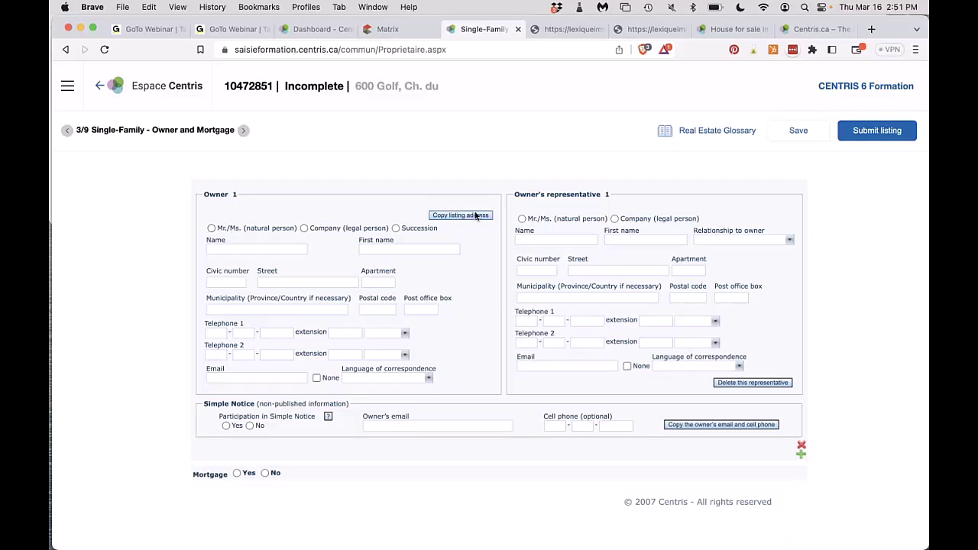
Copy the listing address to Owner 1, mark them a natural person, and autofill surname and first name.
left_click(475, 215)
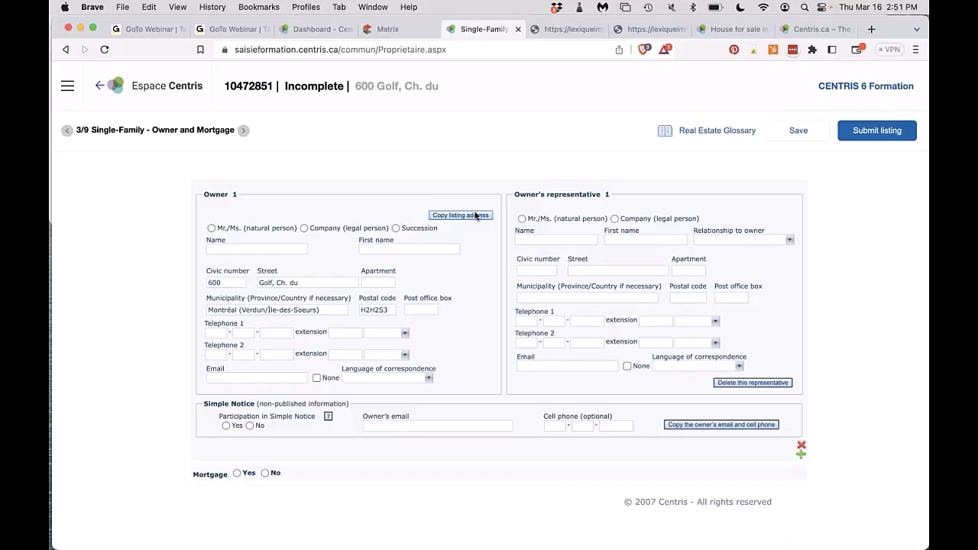
left_click(211, 228)
left_click(219, 248)
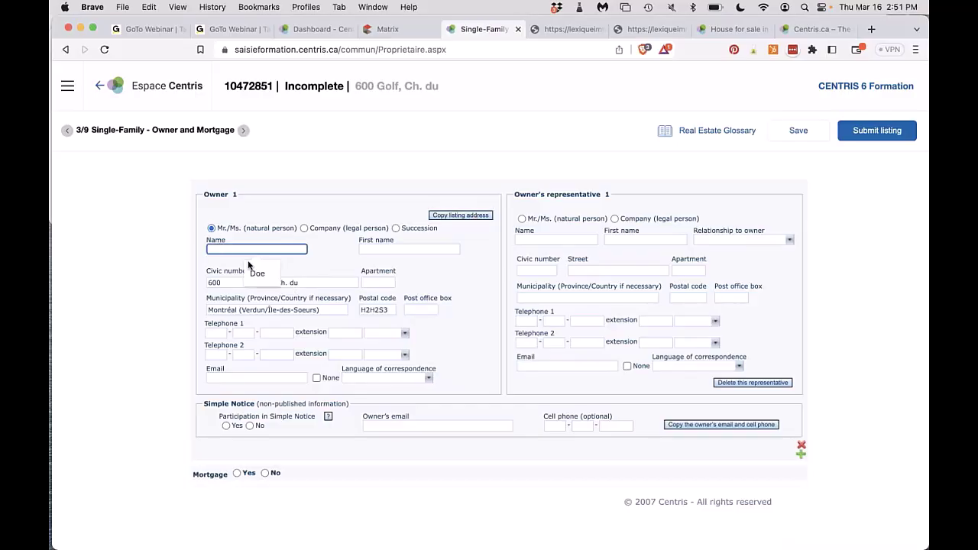
left_click(256, 275)
left_click(380, 249)
key("Down")
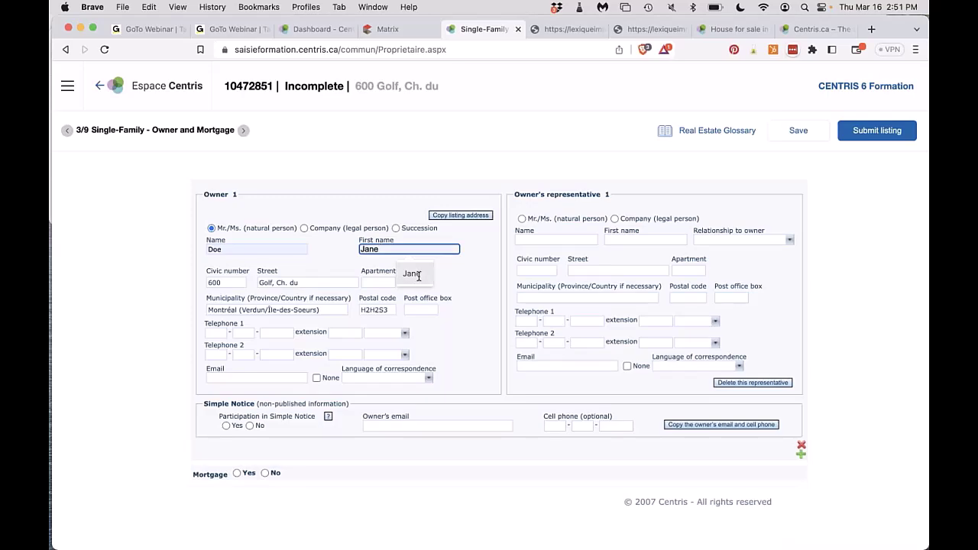
key("Return")
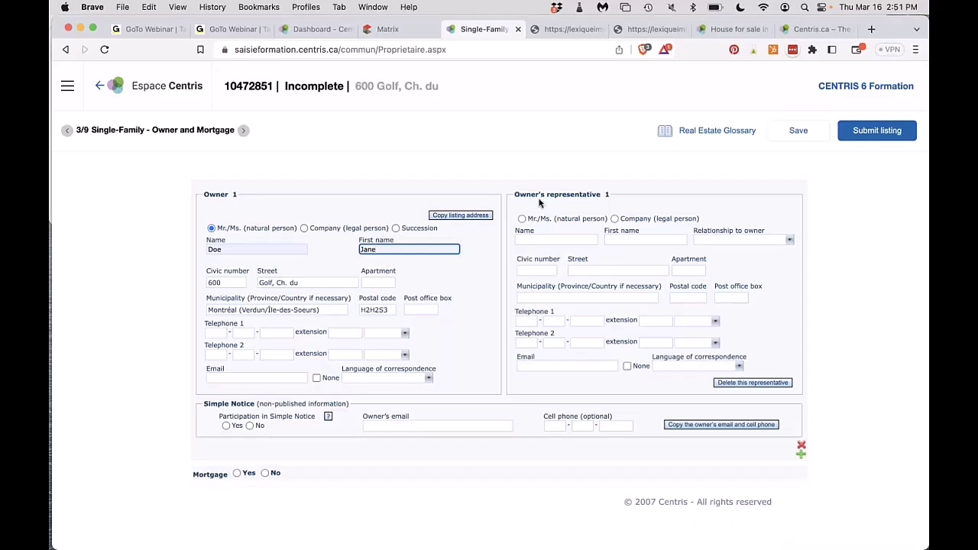
Look through the representative's relationship options without choosing, then start the representative's first name.
left_click_drag(526, 196, 620, 198)
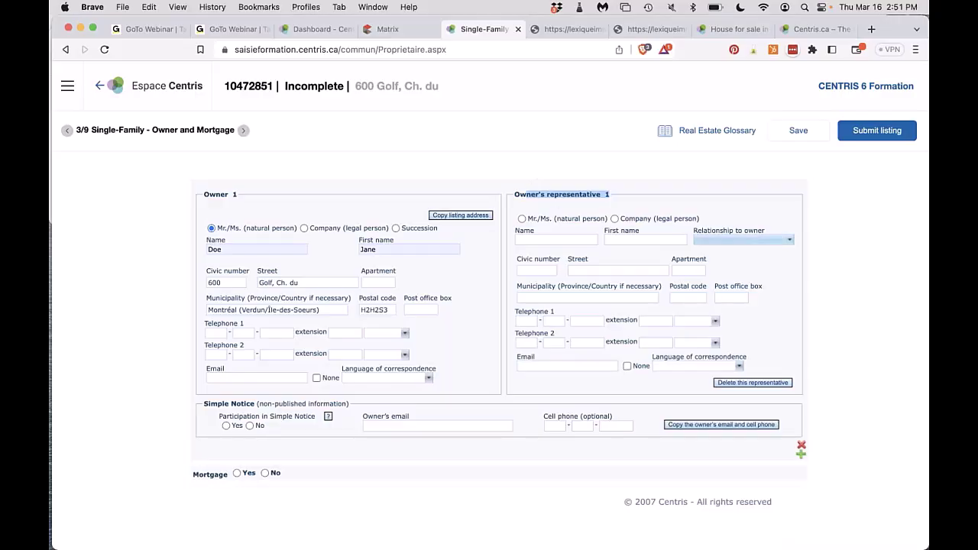
left_click(741, 239)
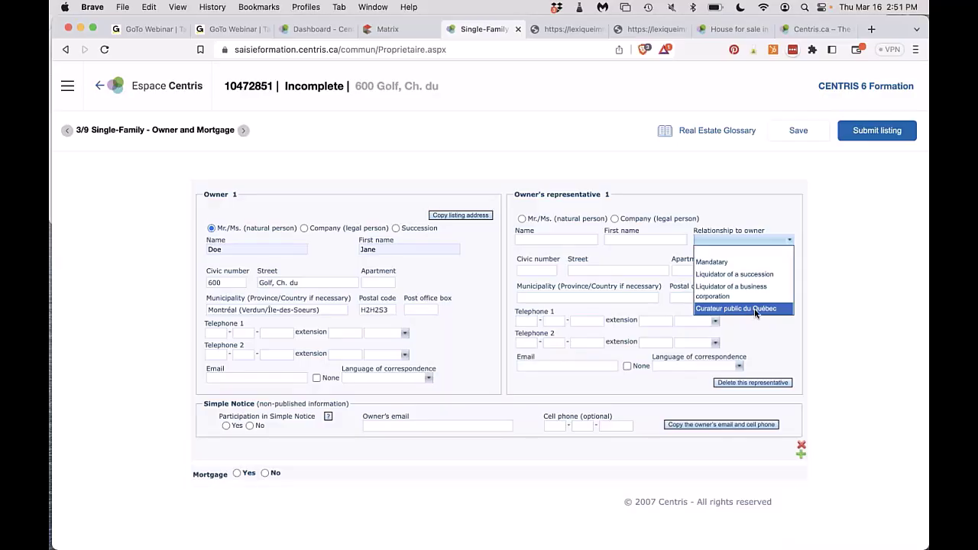
left_click(559, 241)
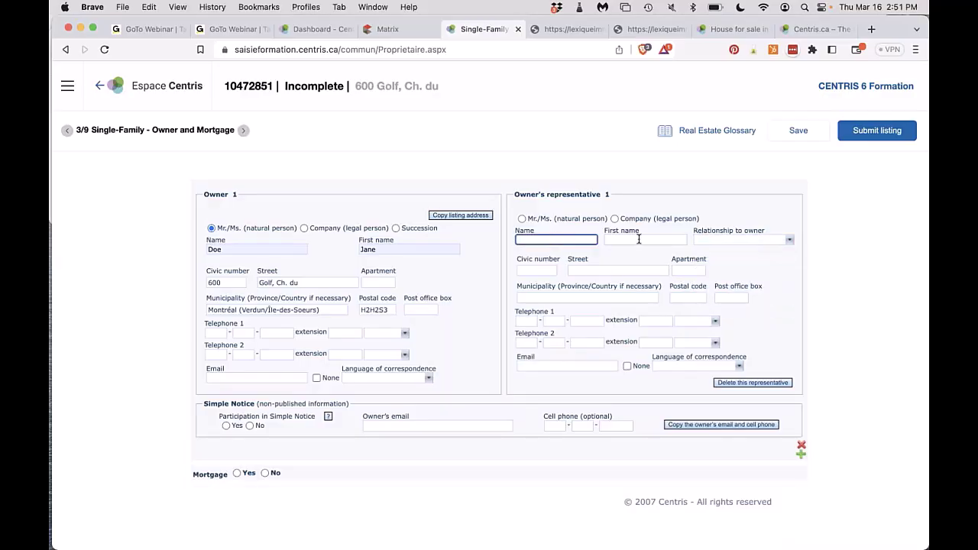
left_click(640, 239)
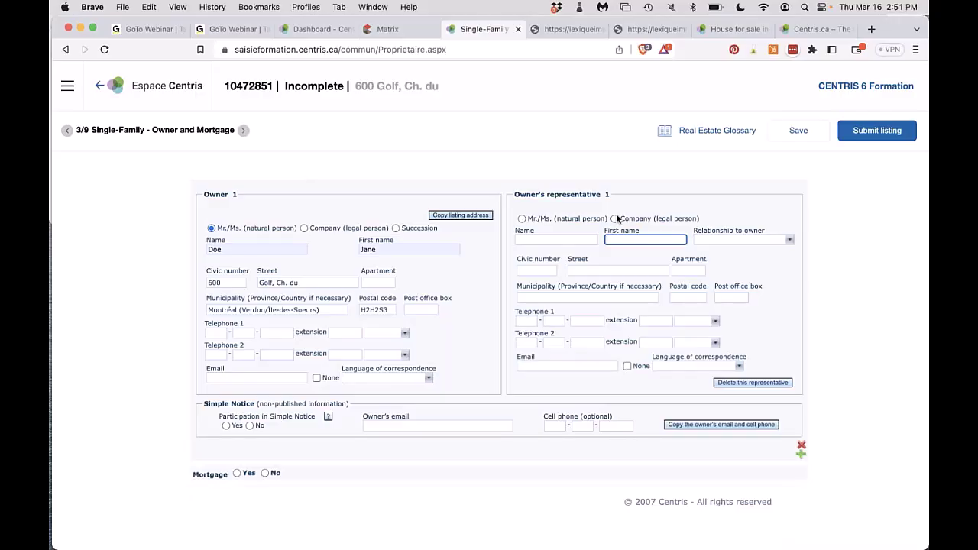
Remove the added second owner block and clear the previously entered owner details.
left_click(802, 456)
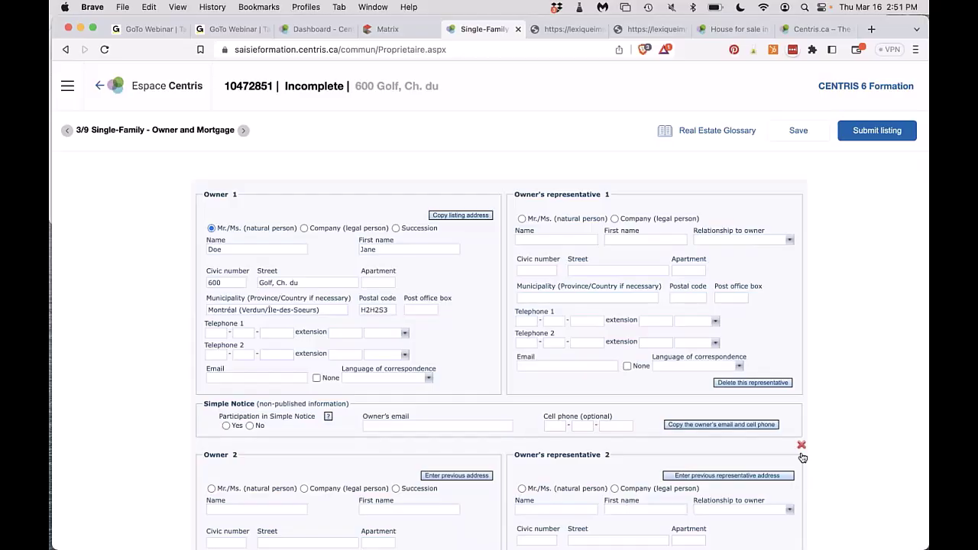
scroll(803, 458, "down", 2)
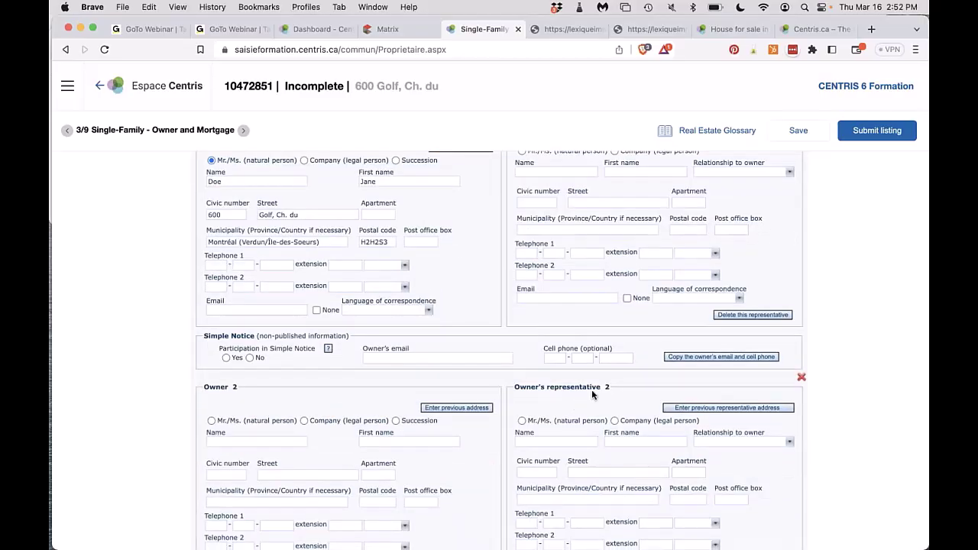
scroll(606, 388, "down", 3)
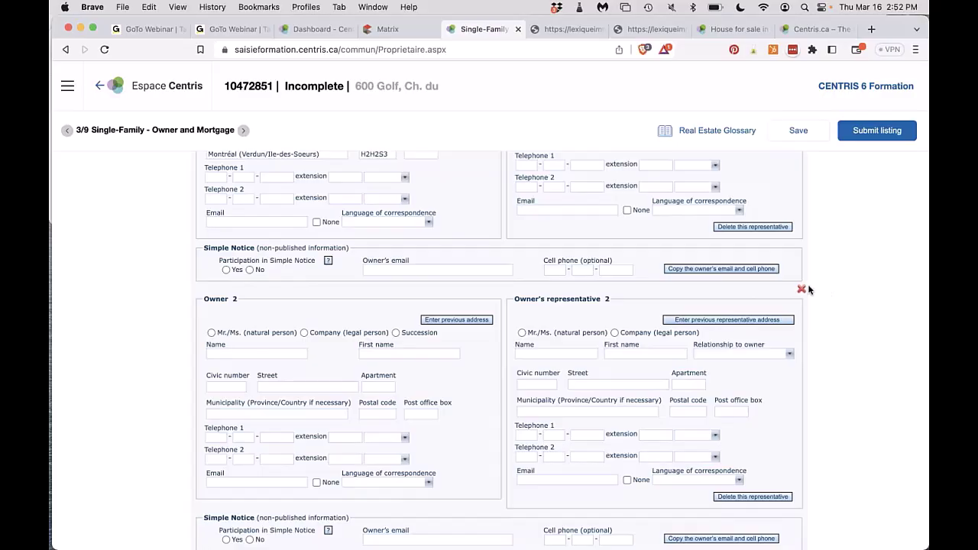
left_click(801, 289)
left_click(472, 283)
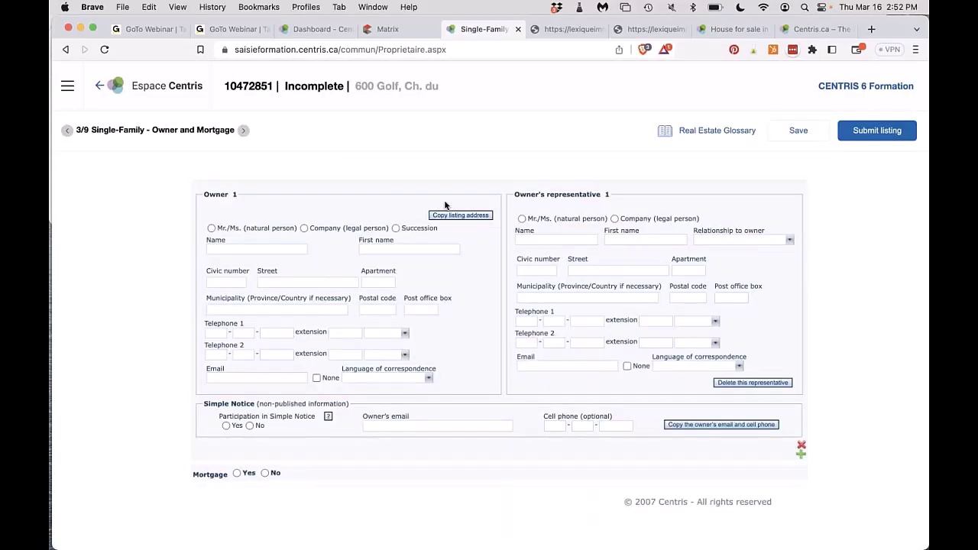
Copy the listing address, mark Owner 1 as a natural person, and enter their surname and first name.
left_click(446, 216)
left_click(212, 228)
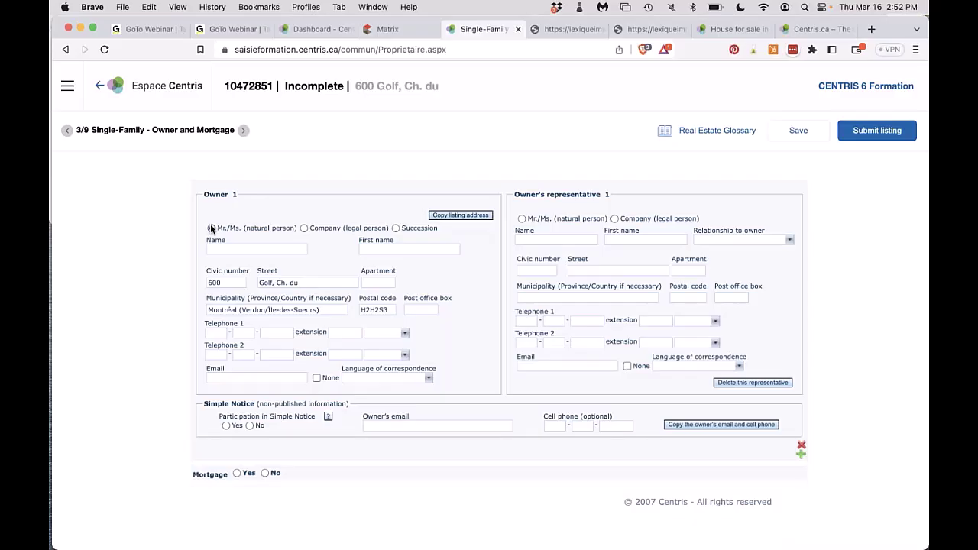
left_click(231, 246)
type("Doe")
left_click(377, 248)
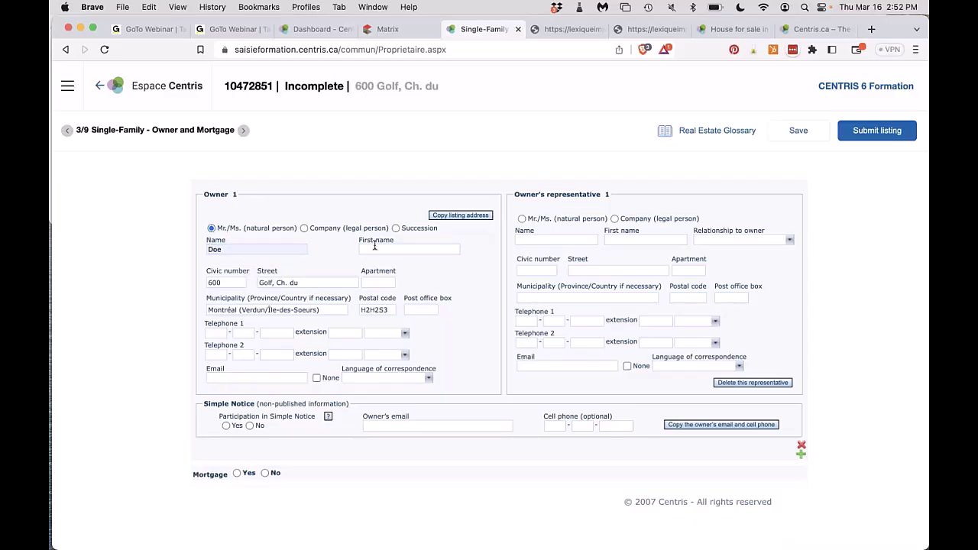
type("Jane")
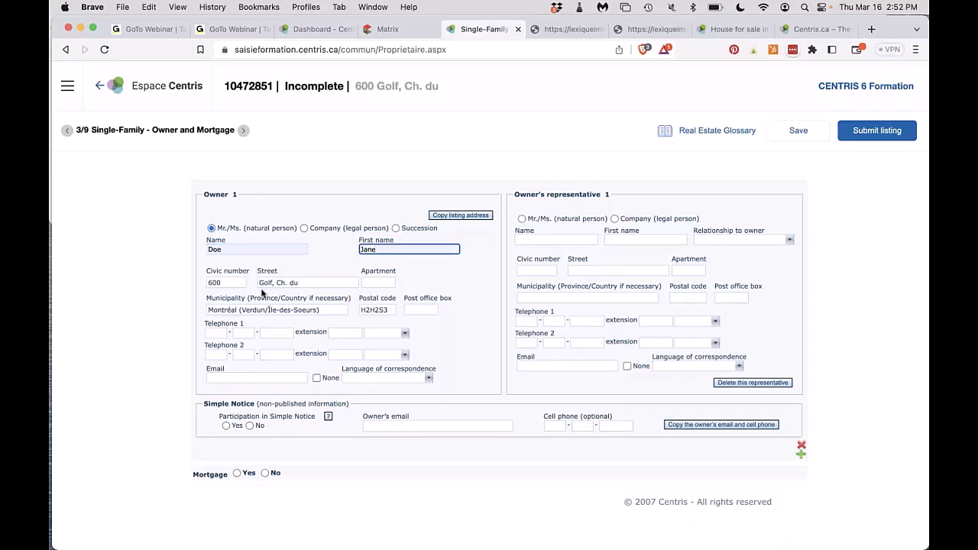
Erase the partial email entry and mark the owner's email as None.
left_click(261, 374)
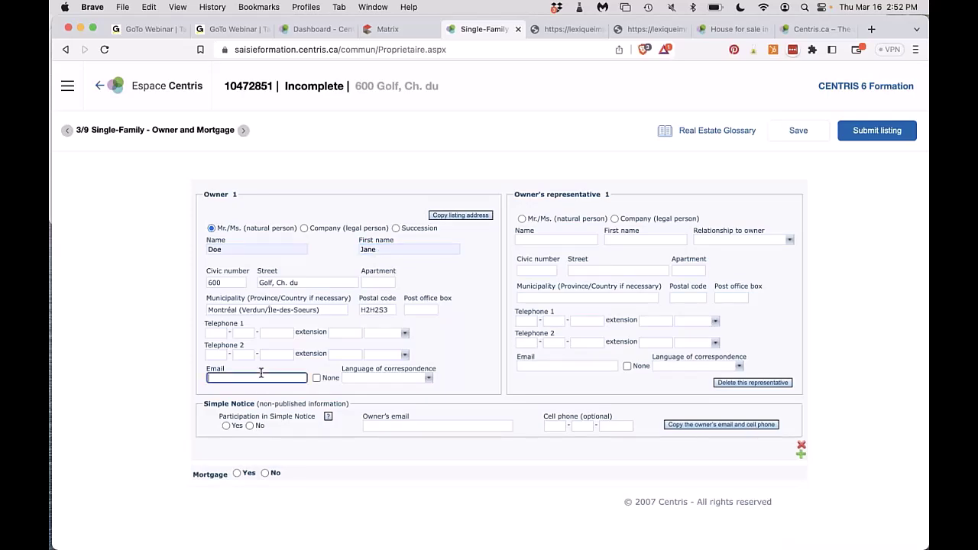
type("for")
key("BackSpace")
key("BackSpace")
key("BackSpace")
left_click(316, 377)
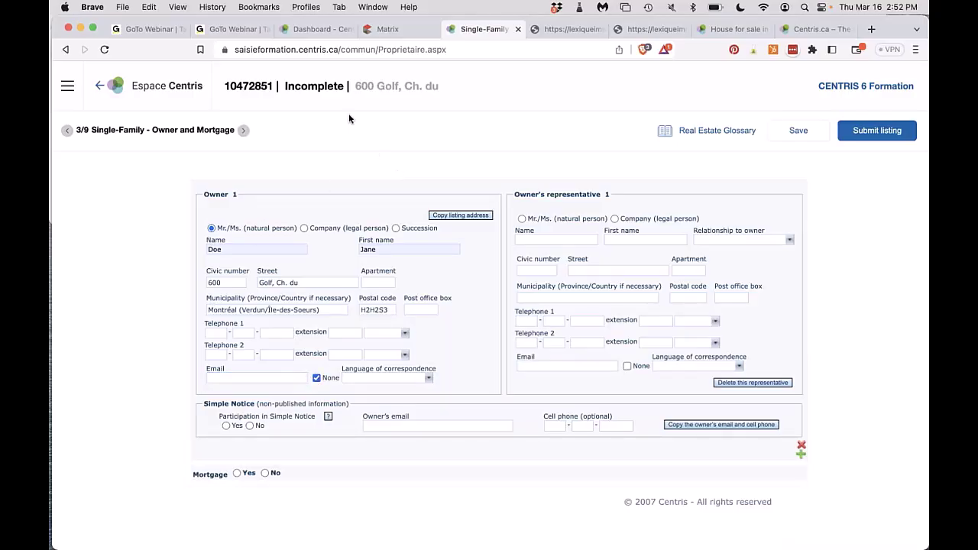
Switch Matrix to English through the Bonjour user menu, then return to the Single-Family form.
left_click(385, 31)
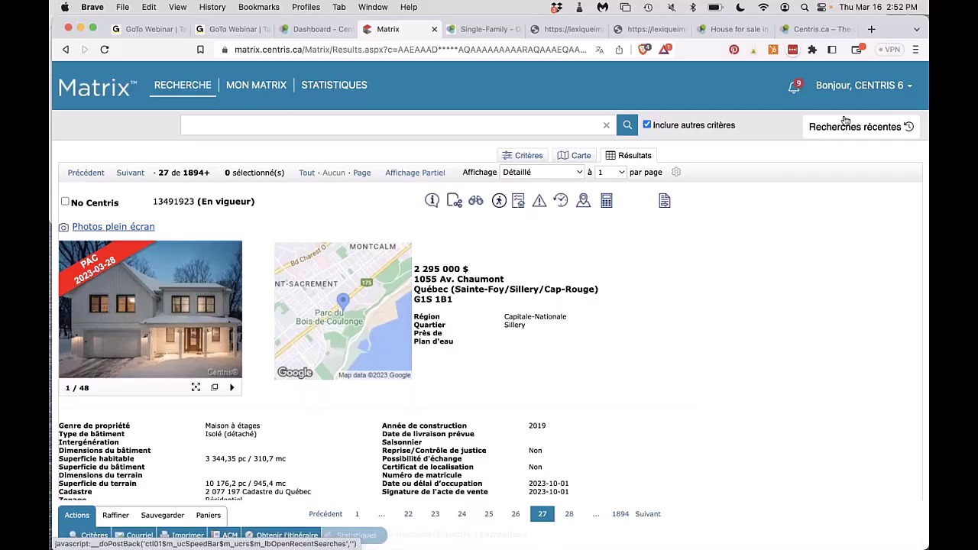
left_click(864, 90)
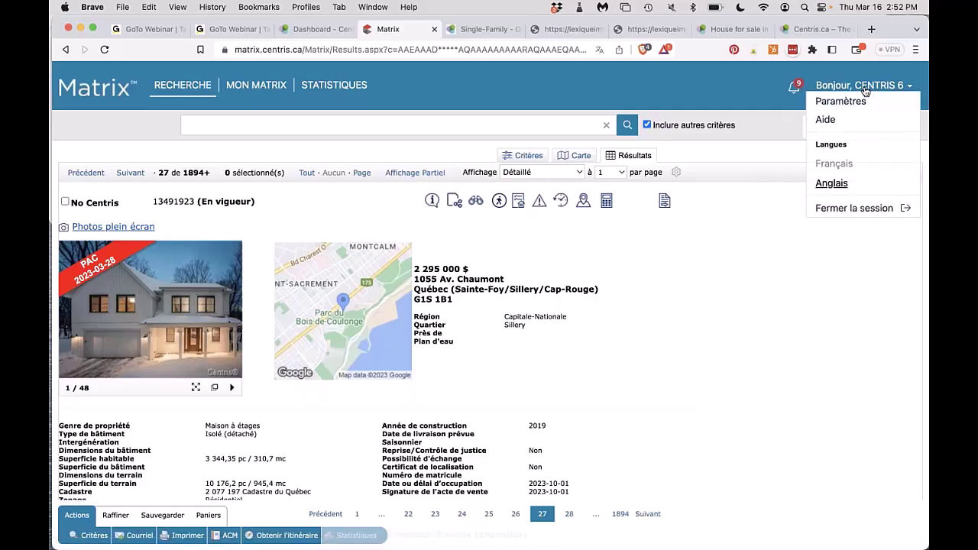
left_click(829, 184)
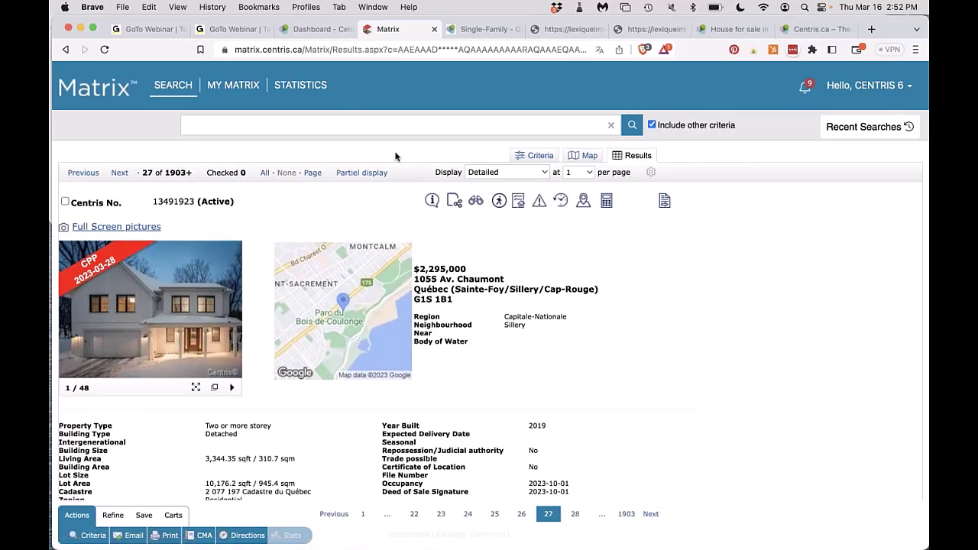
left_click(480, 30)
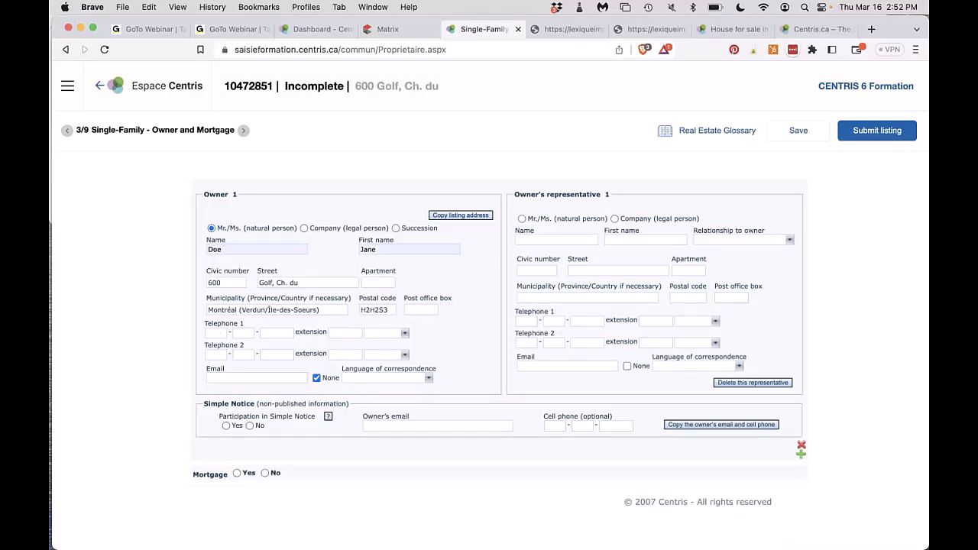
Select English as Owner 1's language of correspondence.
left_click(358, 379)
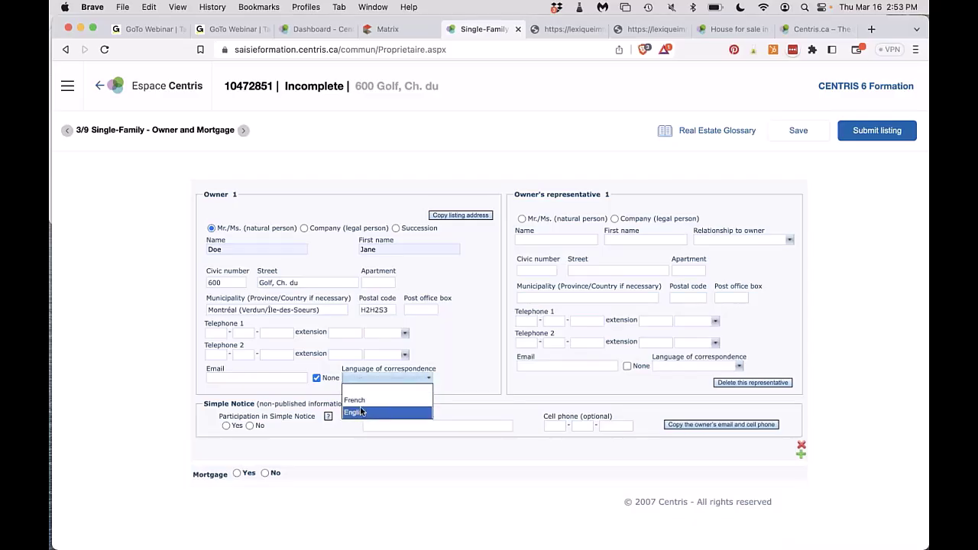
left_click(389, 31)
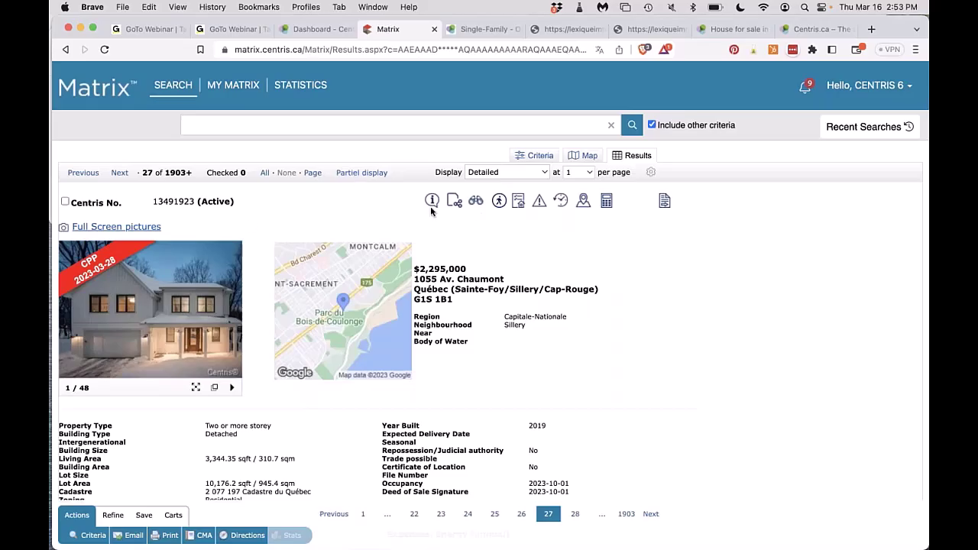
left_click(480, 29)
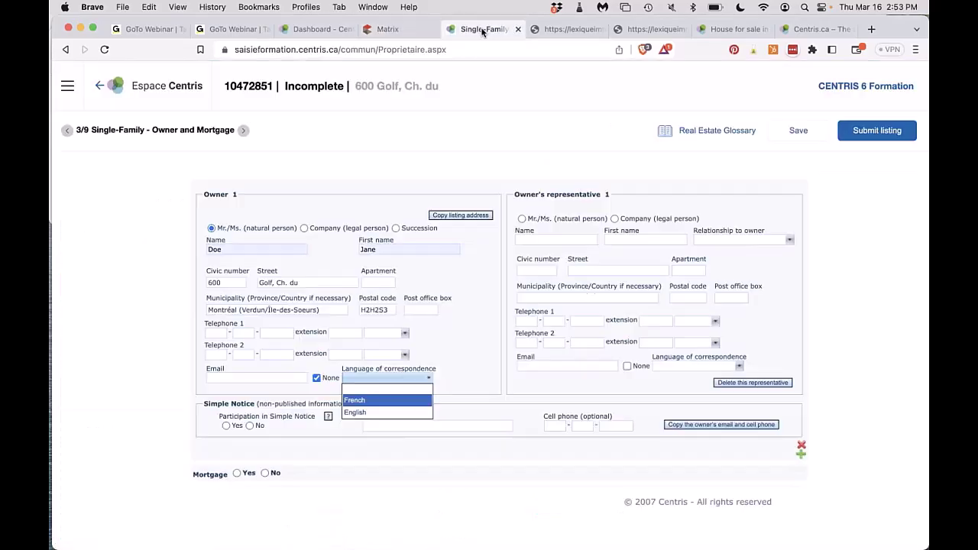
left_click(379, 412)
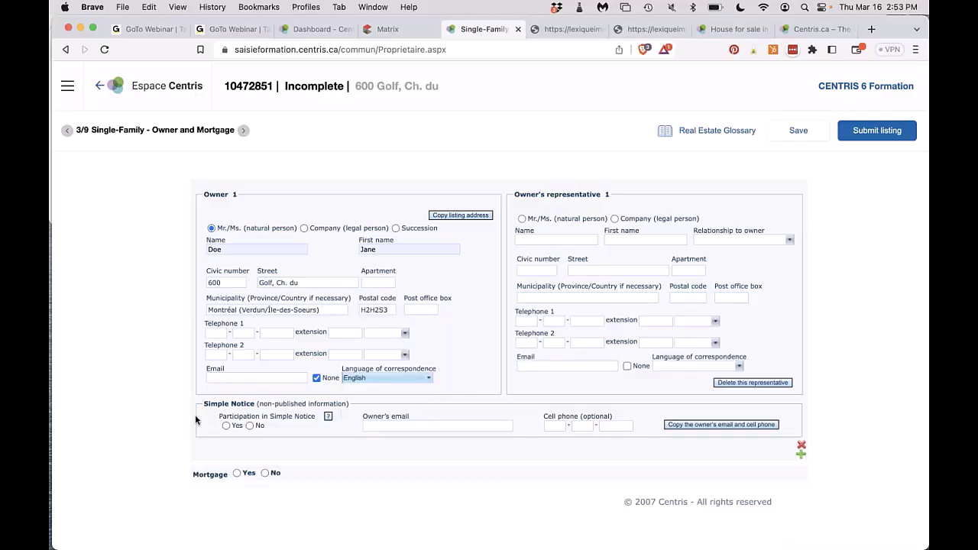
scroll(203, 418, "down", 1)
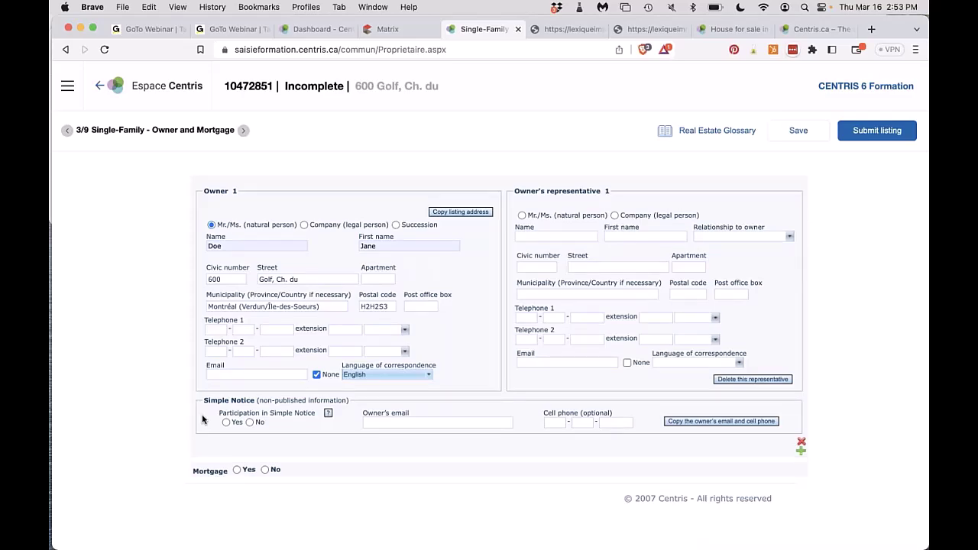
scroll(203, 419, "up", 1)
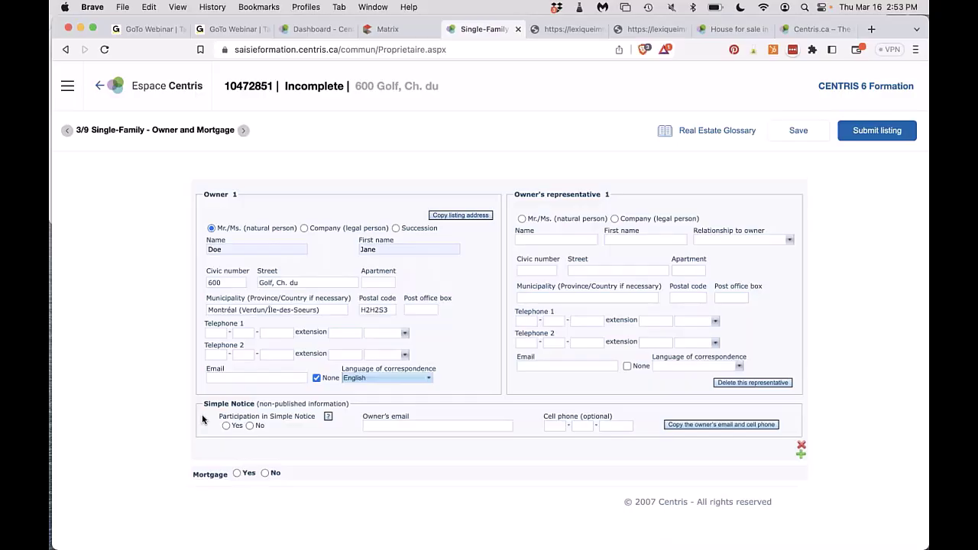
Bring up the Centris Zone Training page, then return to the Single-Family listing tab.
left_click(298, 29)
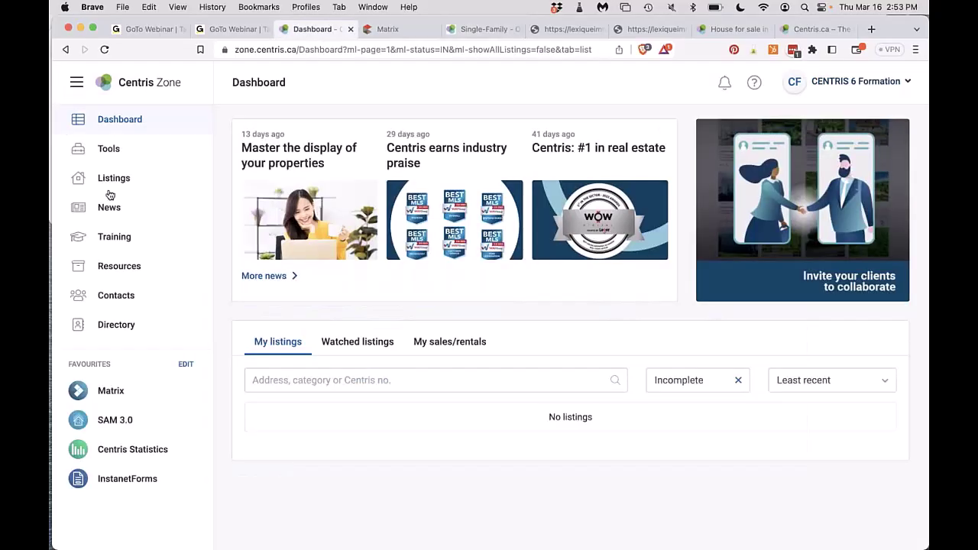
left_click(115, 238)
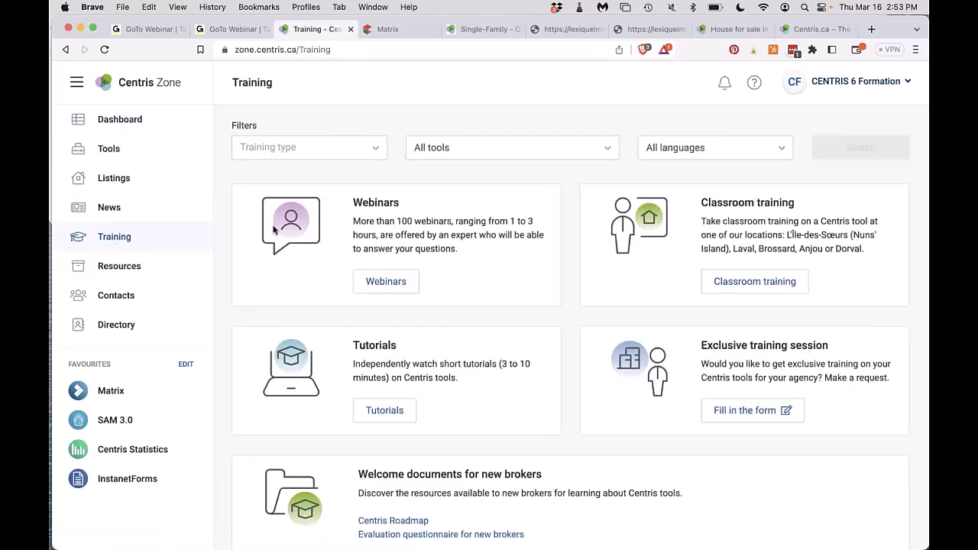
left_click(485, 30)
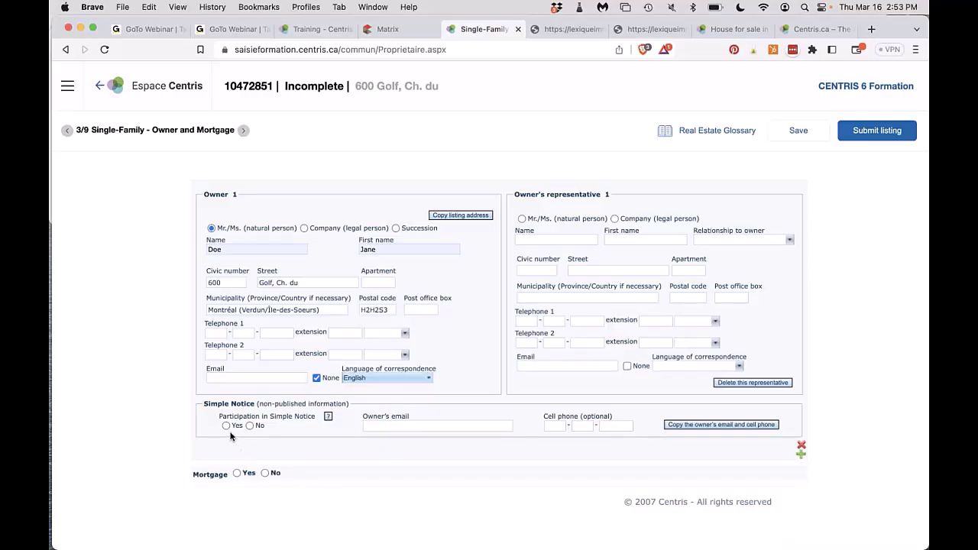
Try Simple Notice with the owner's email, then set it to No and go to page 4/9.
left_click(226, 426)
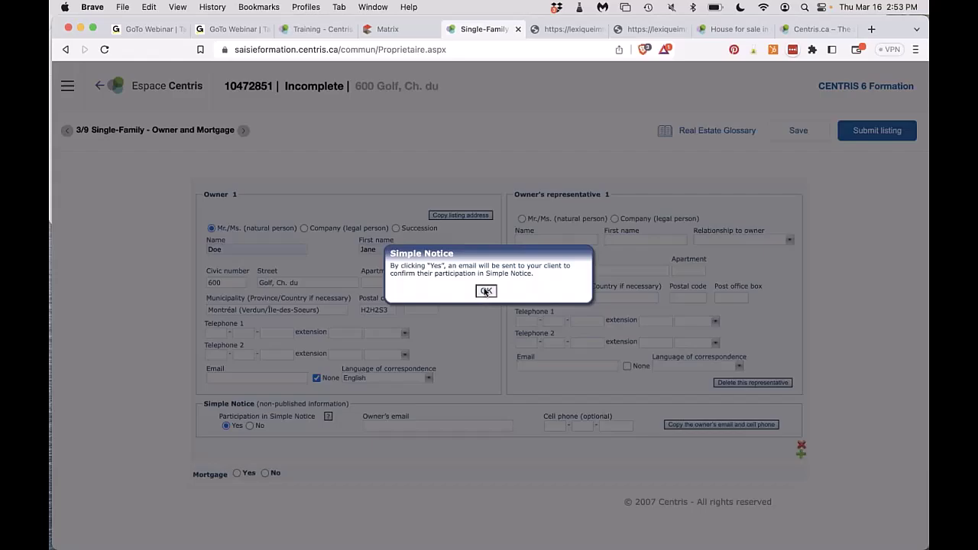
left_click(486, 294)
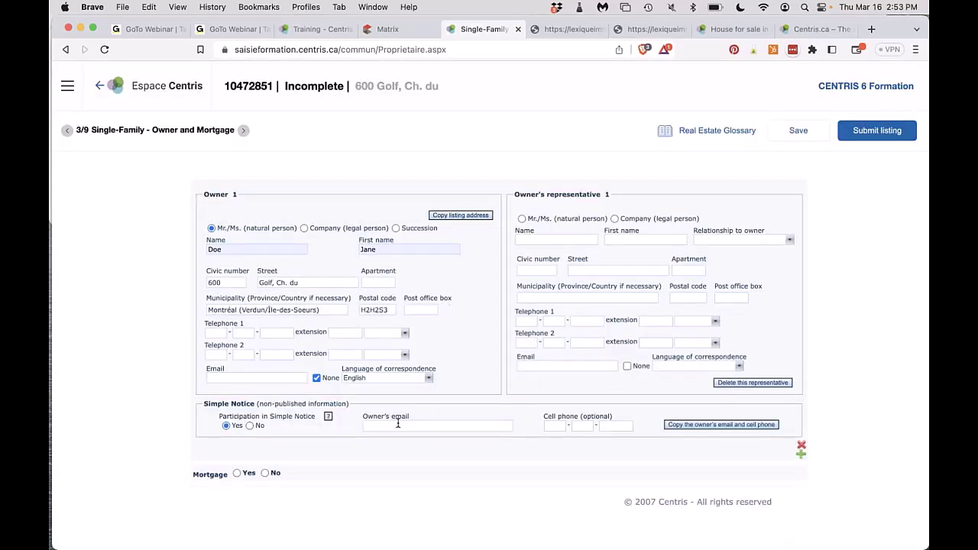
left_click(443, 426)
left_click(449, 448)
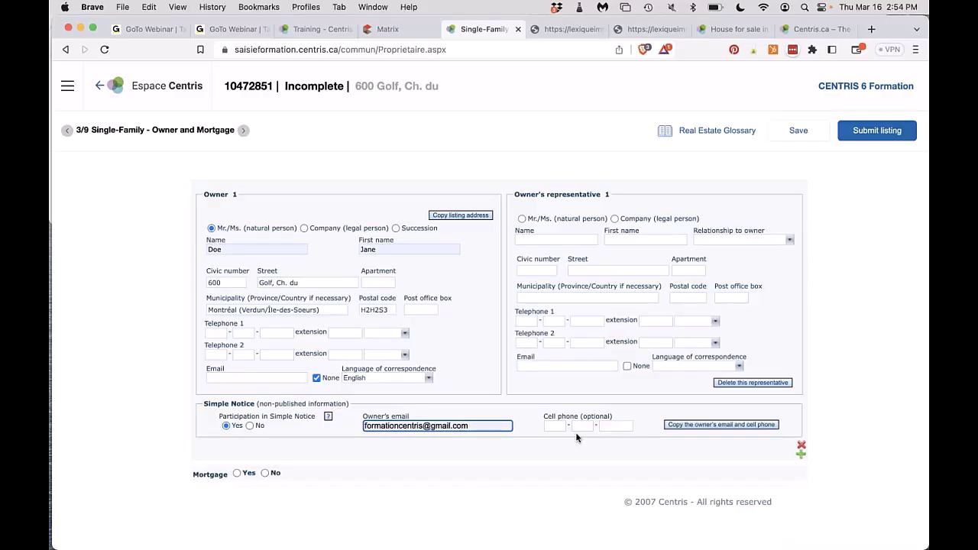
left_click(249, 425)
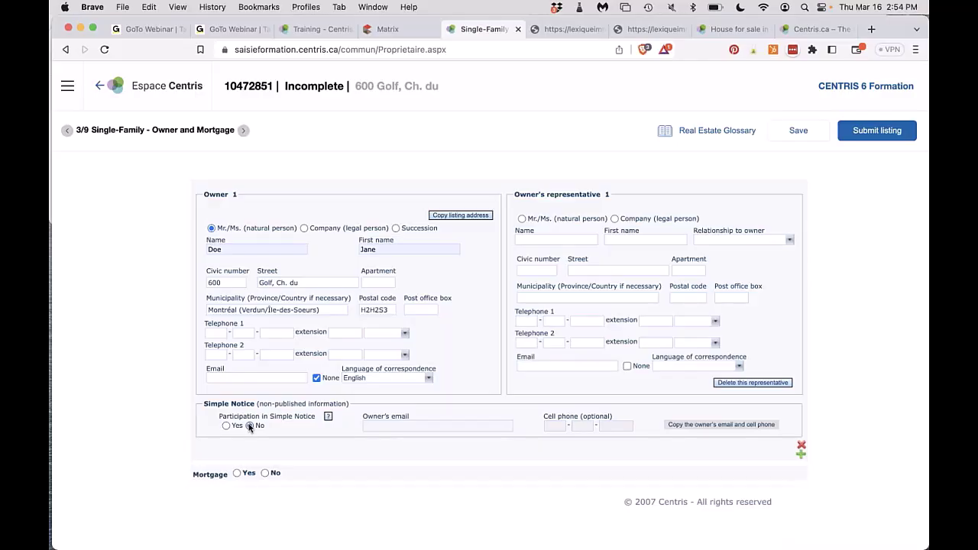
left_click(243, 131)
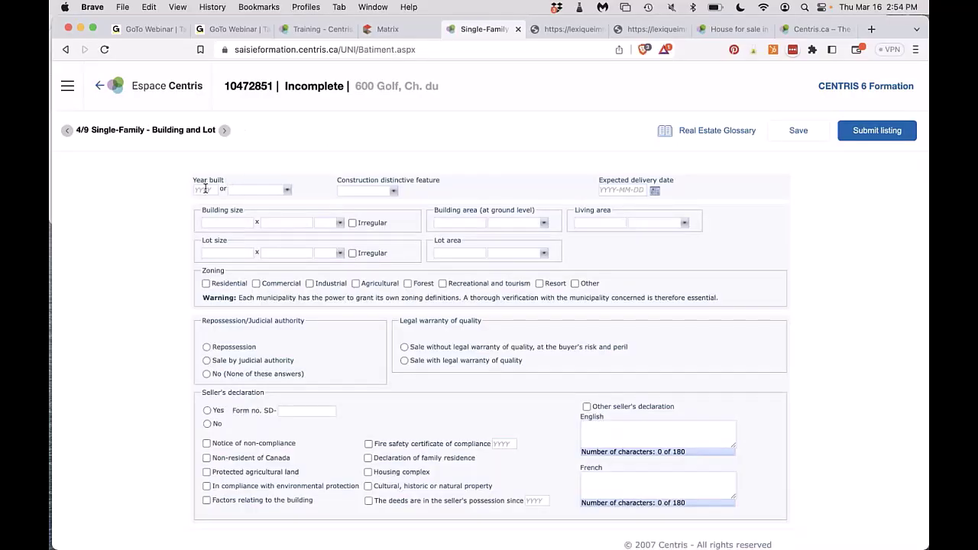
Enter 2000 as the year built and review the year-built status options.
left_click(205, 189)
type("2000")
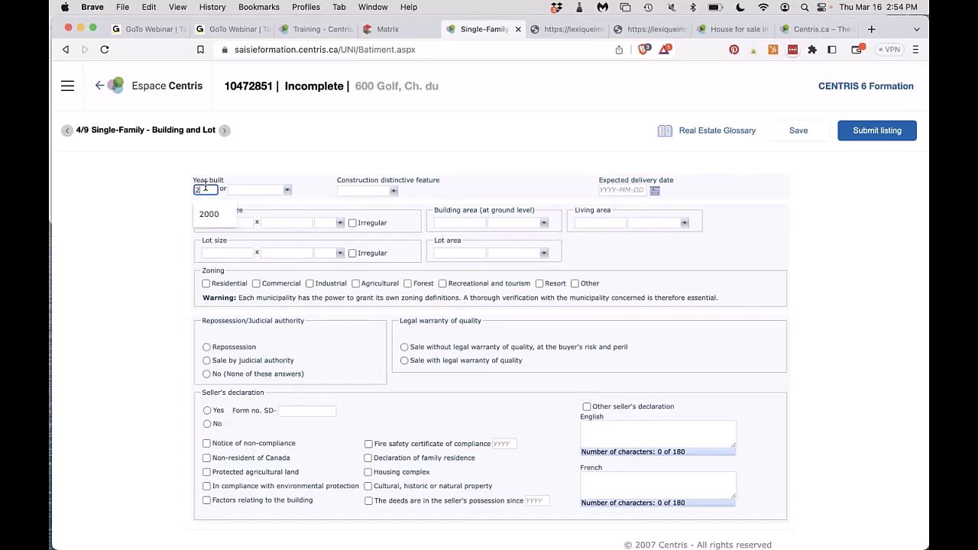
left_click(249, 191)
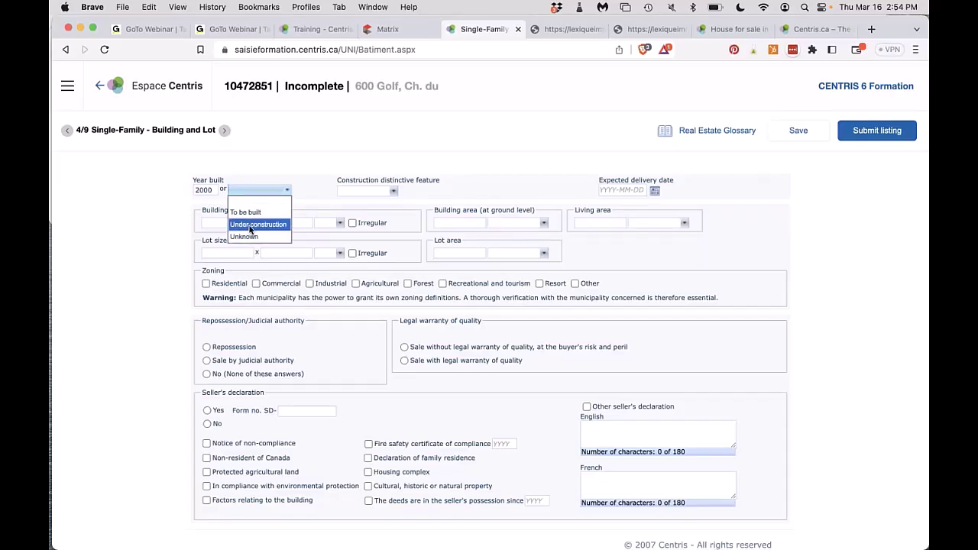
Check the distinctive-feature and delivery-date options, then enter 40 as the first building dimension.
left_click(342, 193)
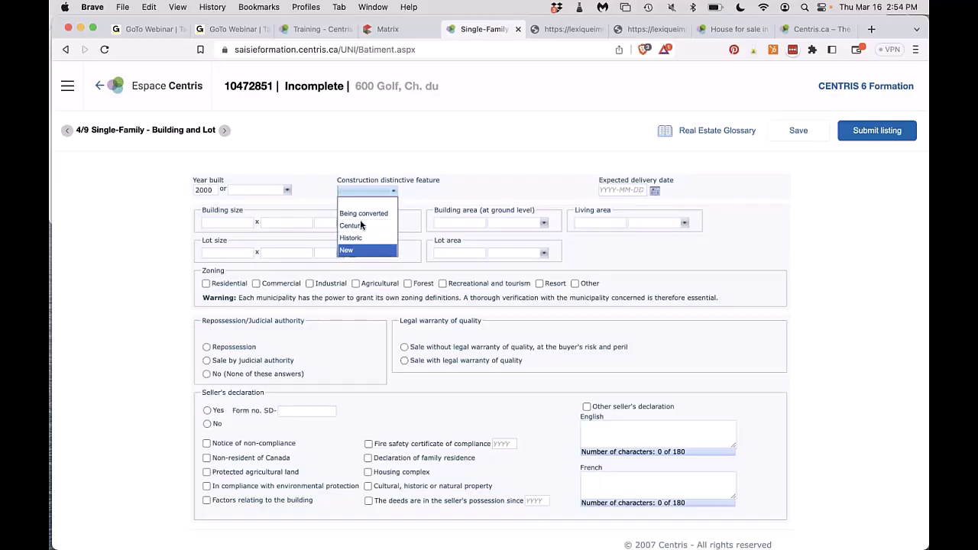
left_click(682, 207)
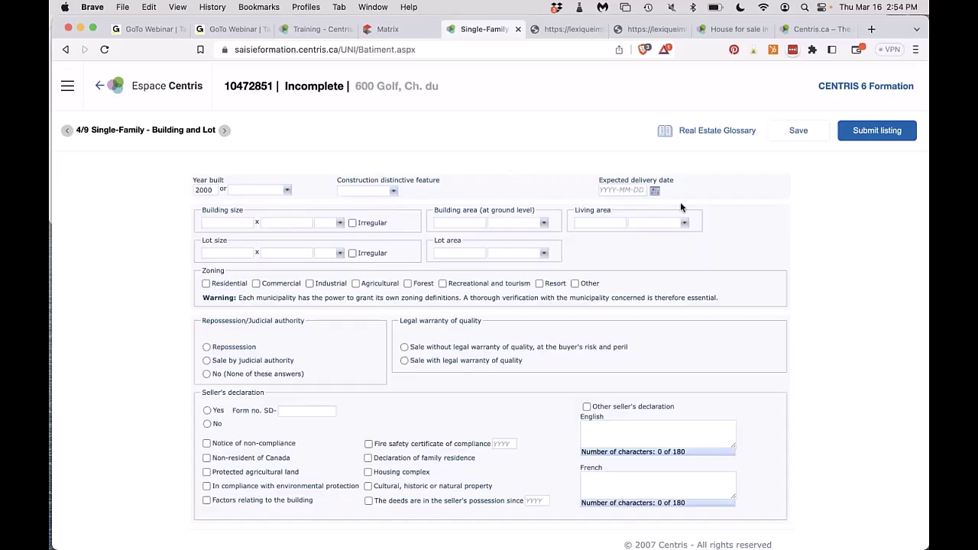
left_click(652, 191)
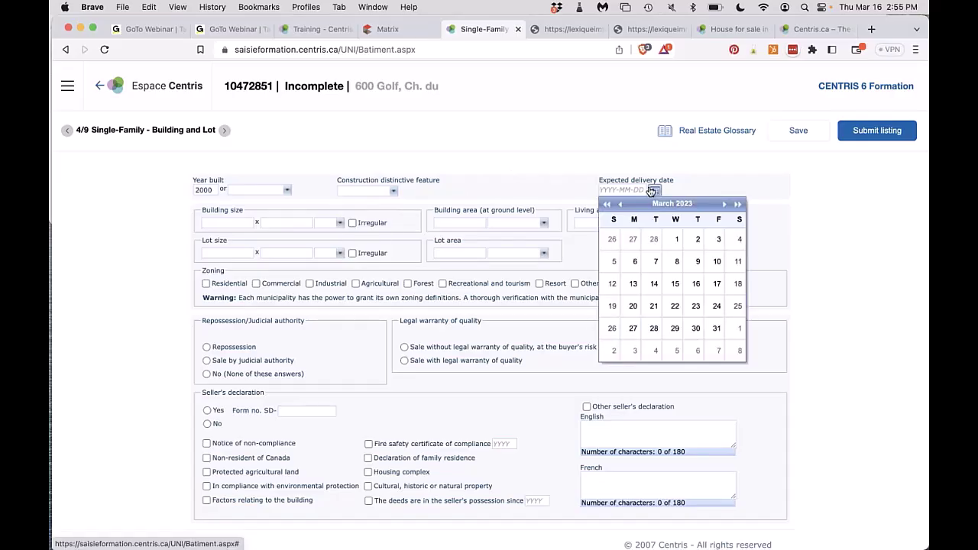
left_click(580, 156)
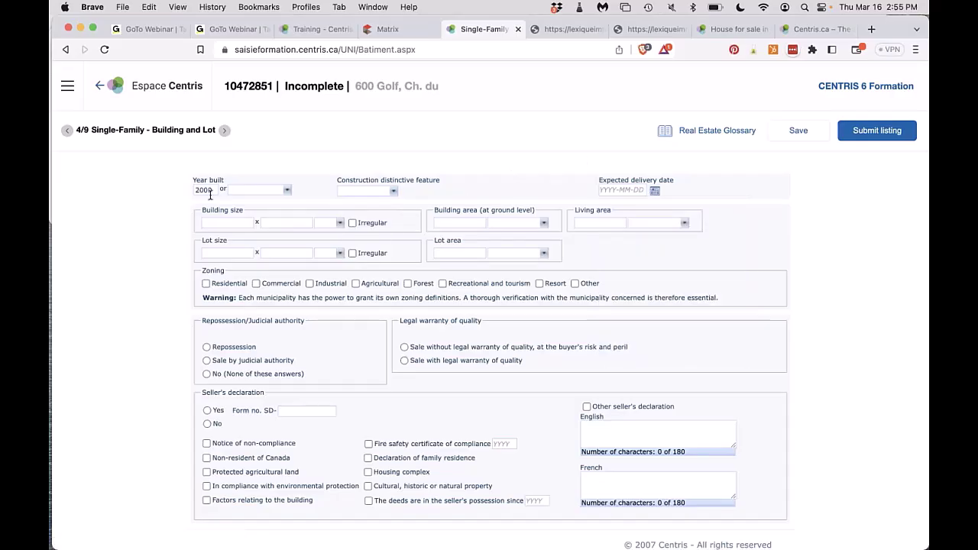
left_click(230, 221)
left_click(225, 247)
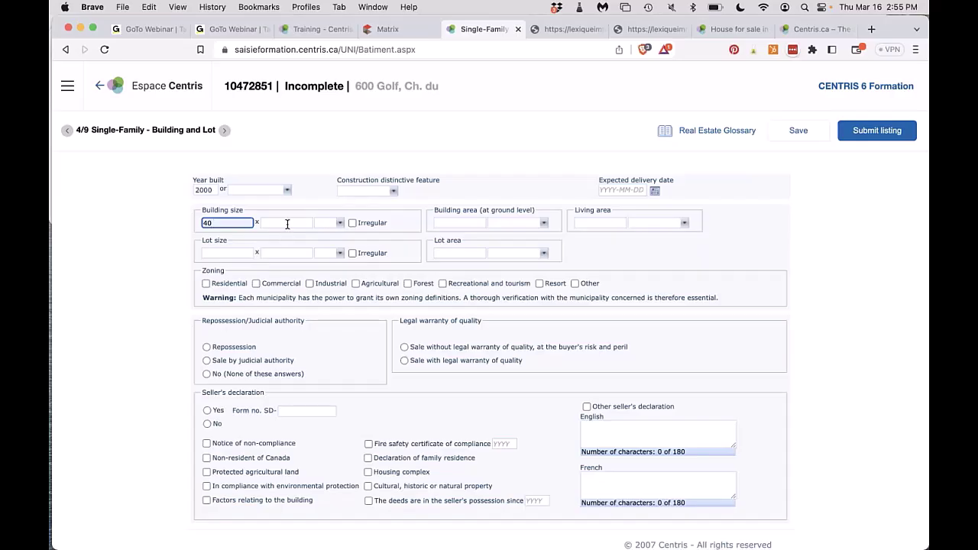
Complete the building size as 40 x 40 feet.
left_click(286, 223)
left_click(292, 253)
left_click(330, 222)
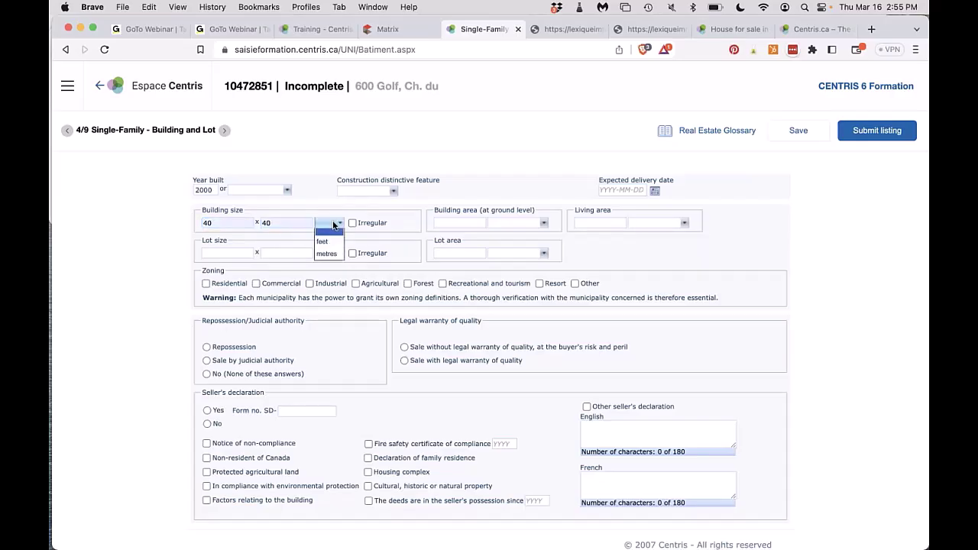
left_click(326, 246)
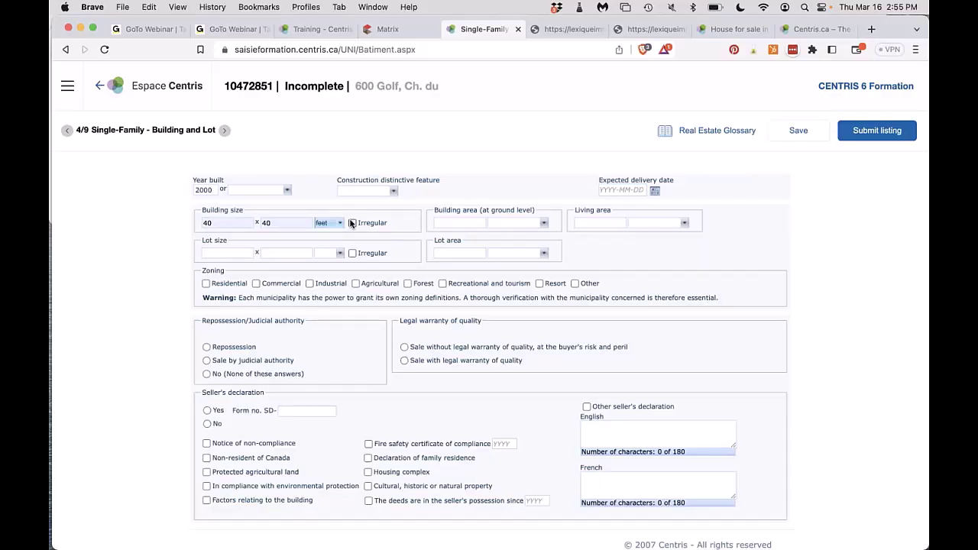
Set building area to 1600 square feet and living area to 3200 square feet.
left_click(460, 223)
left_click(462, 249)
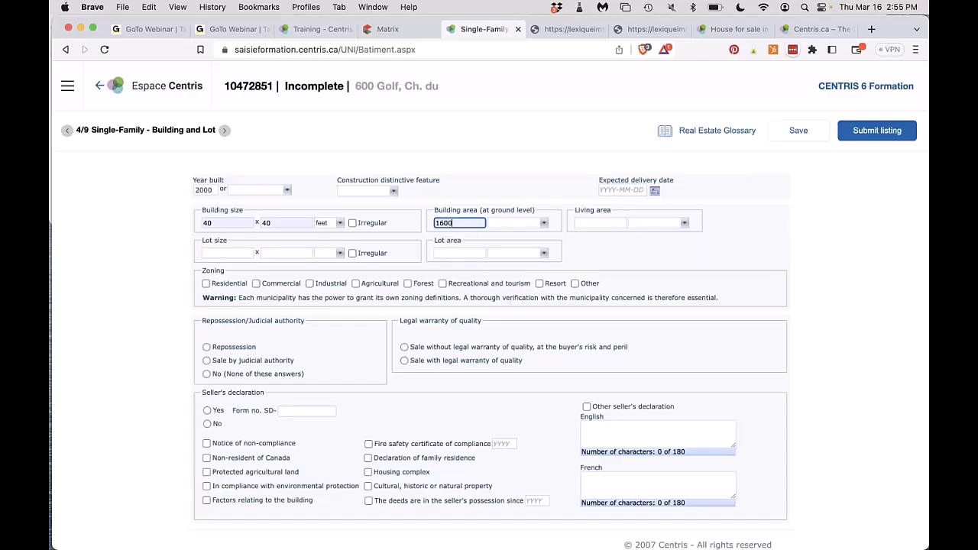
left_click(518, 223)
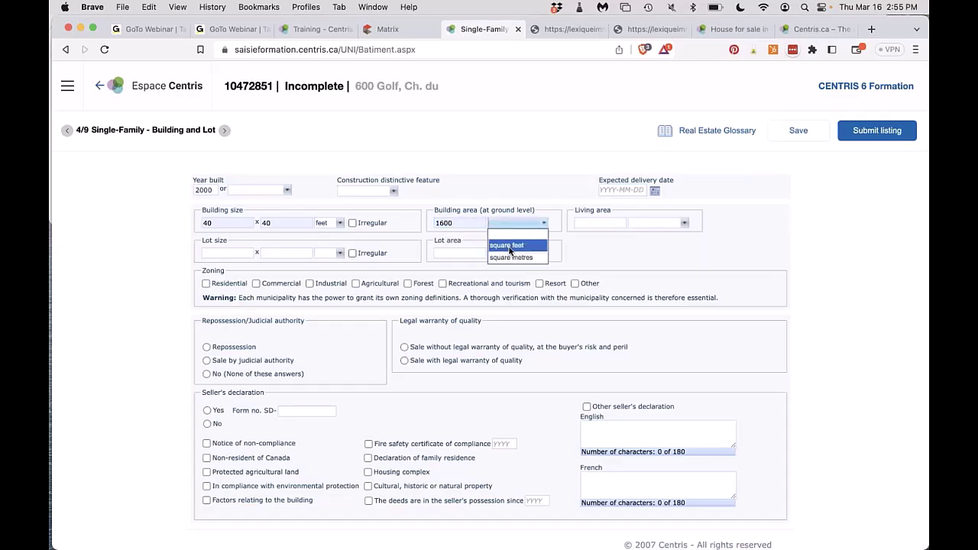
left_click(507, 245)
left_click(600, 222)
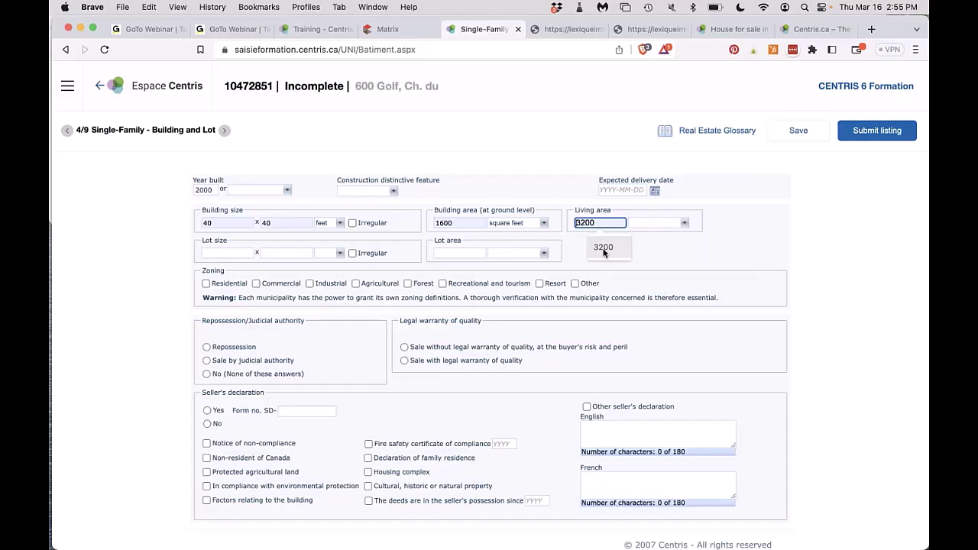
left_click(604, 249)
left_click(644, 224)
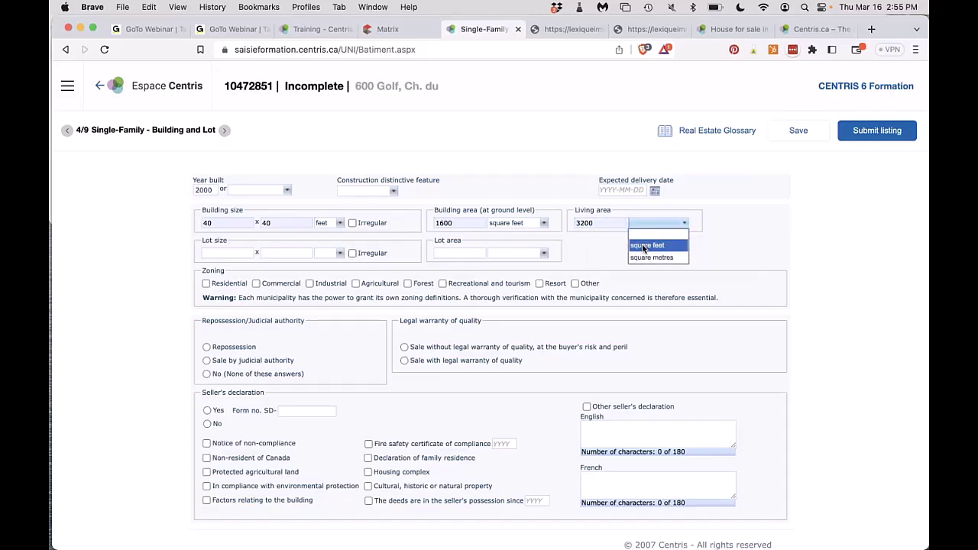
left_click(646, 245)
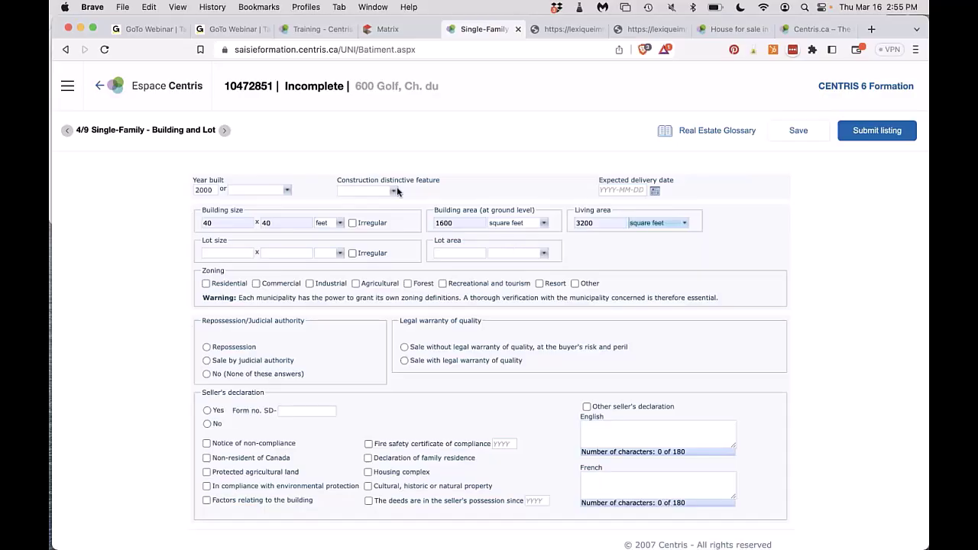
Enter the lot size as 60 x 100 feet and mark it irregular.
left_click(235, 252)
type("60")
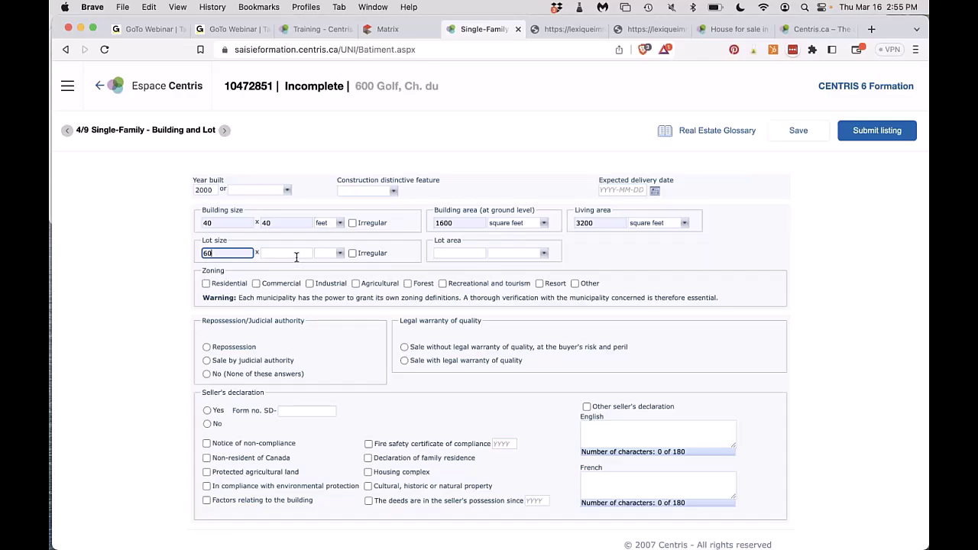
left_click(296, 255)
type("100")
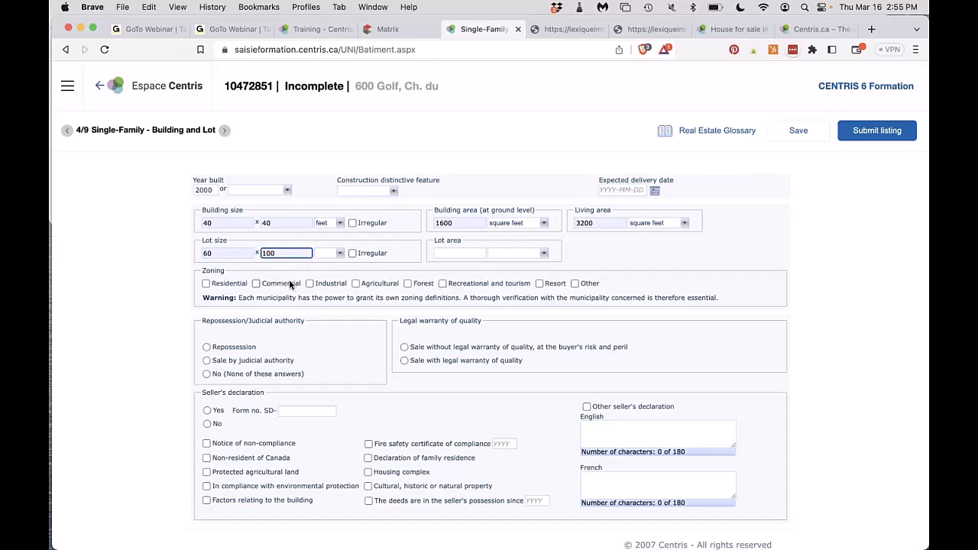
left_click(329, 253)
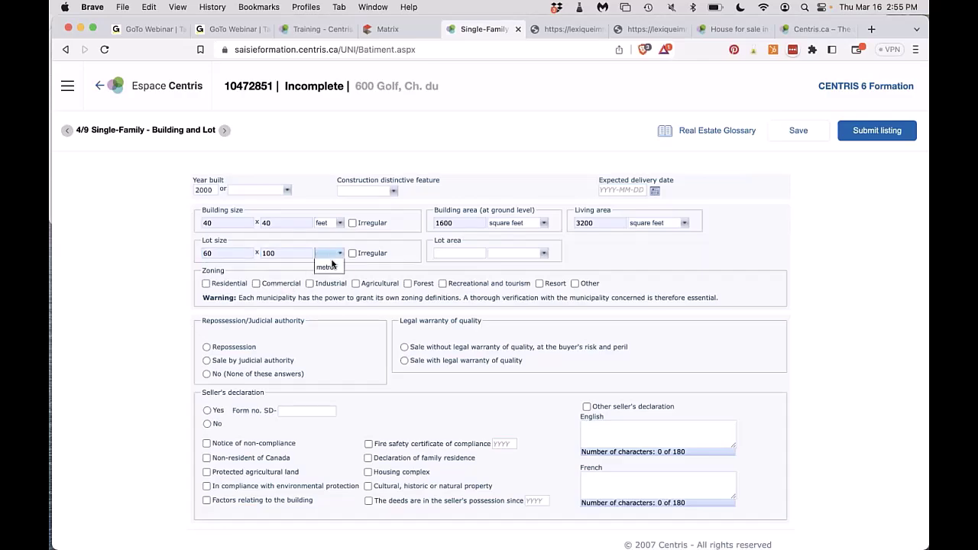
left_click(327, 269)
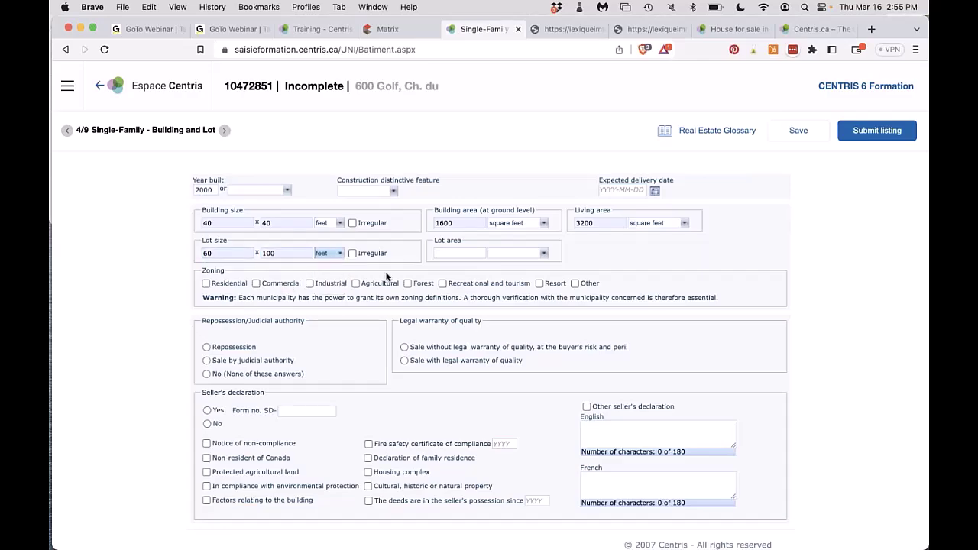
left_click(352, 255)
Tick Residential zoning, answer No to repossession, and set the seller's declaration to No.
left_click(205, 285)
left_click(206, 374)
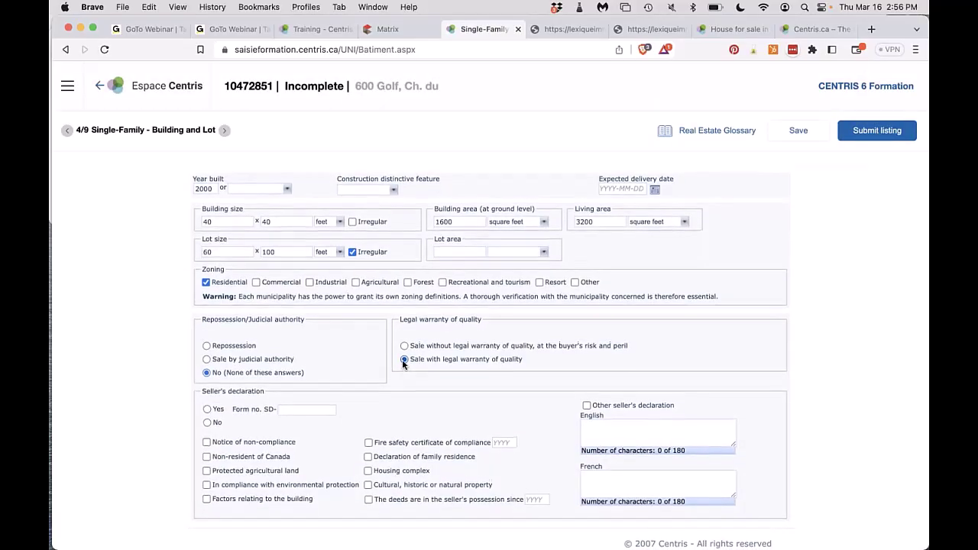
left_click(207, 411)
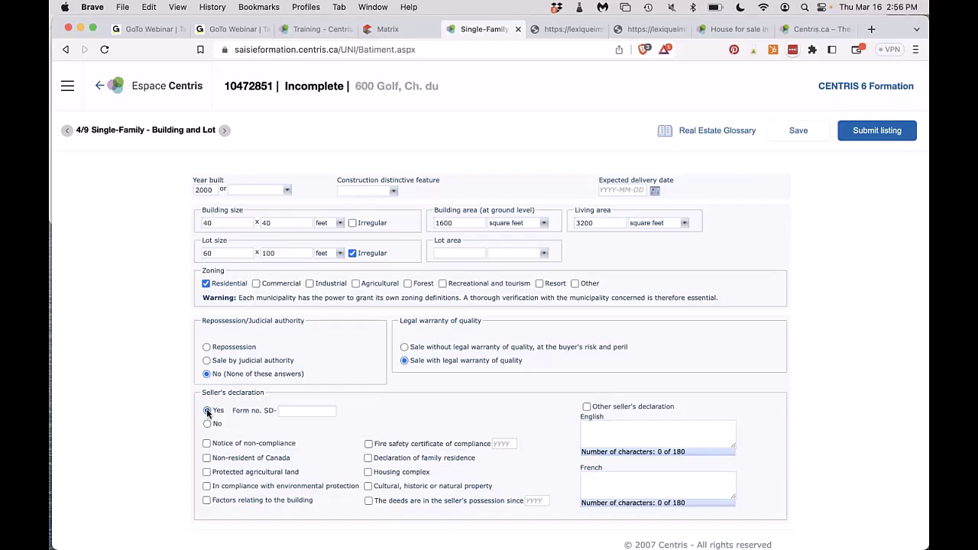
left_click(303, 411)
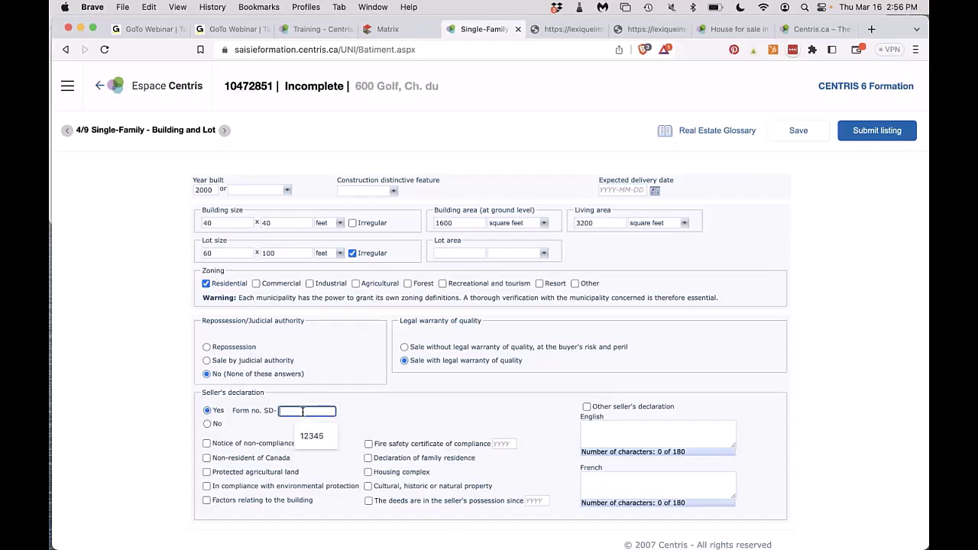
left_click(311, 436)
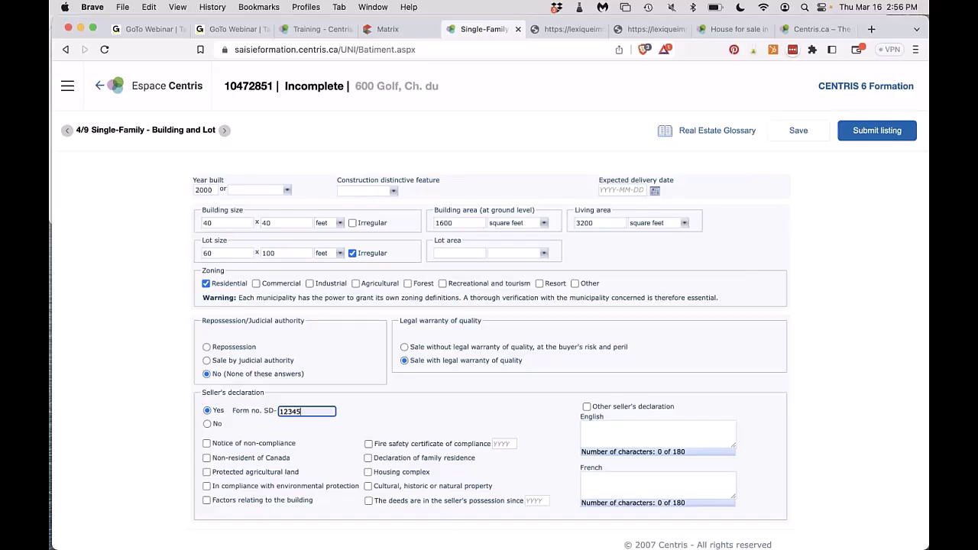
left_click(206, 425)
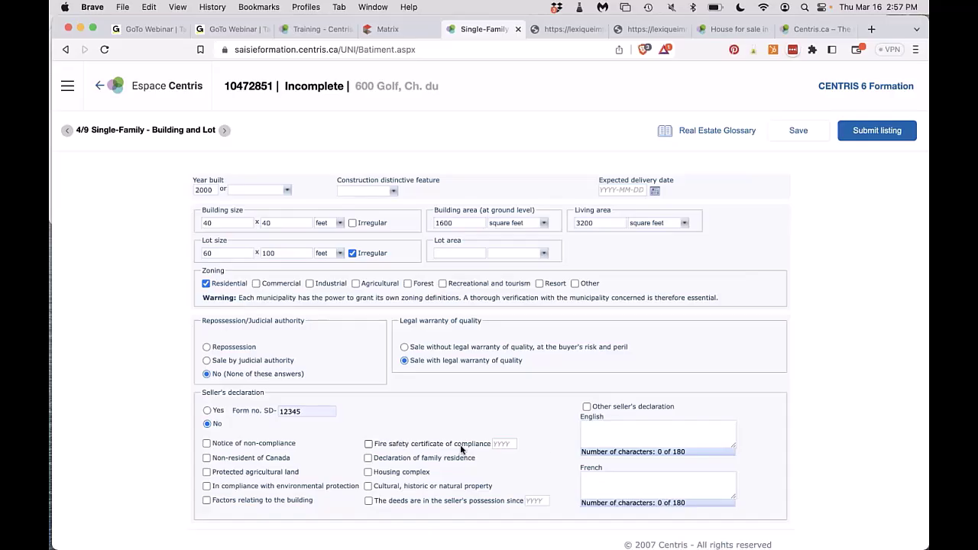
Tick Other seller's declaration and advance to the Description of rooms page.
left_click(587, 409)
left_click(599, 427)
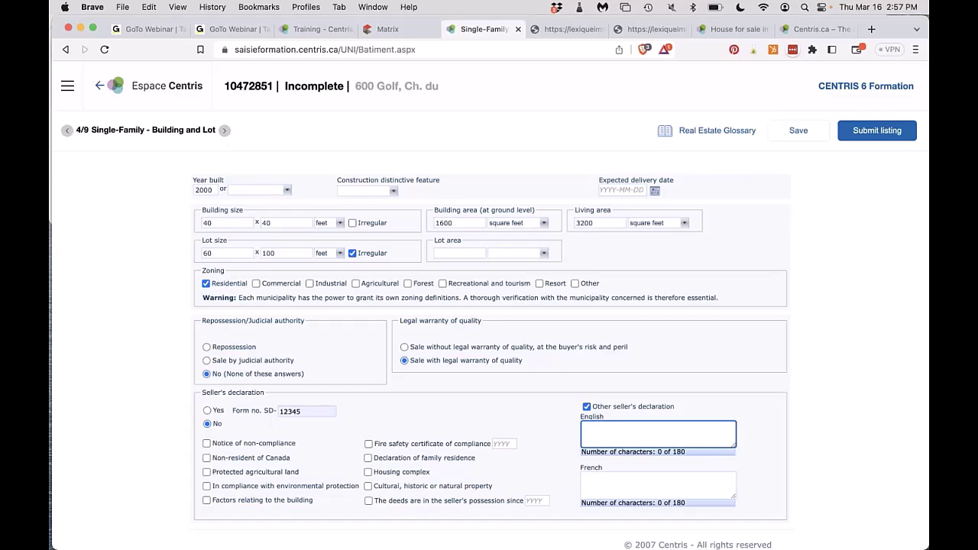
left_click(226, 131)
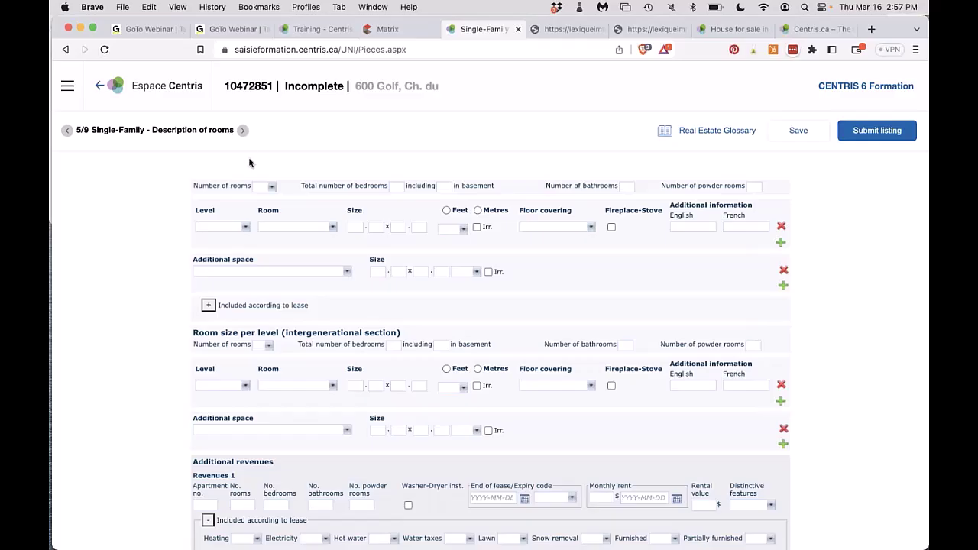
Enter 8 rooms, 3 bedrooms with 0 in the basement, 1 bathroom and 1 powder room.
left_click(262, 187)
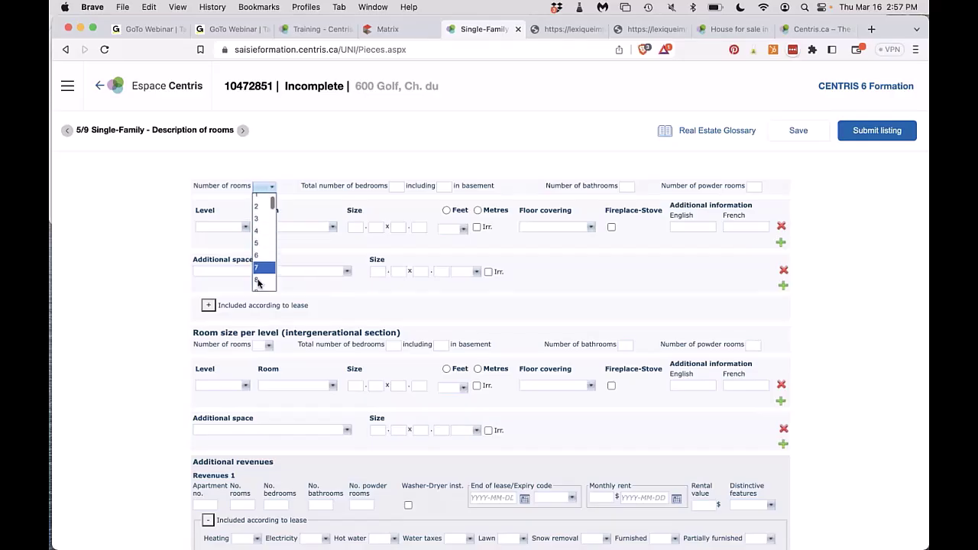
scroll(259, 281, "down", 1)
left_click(258, 281)
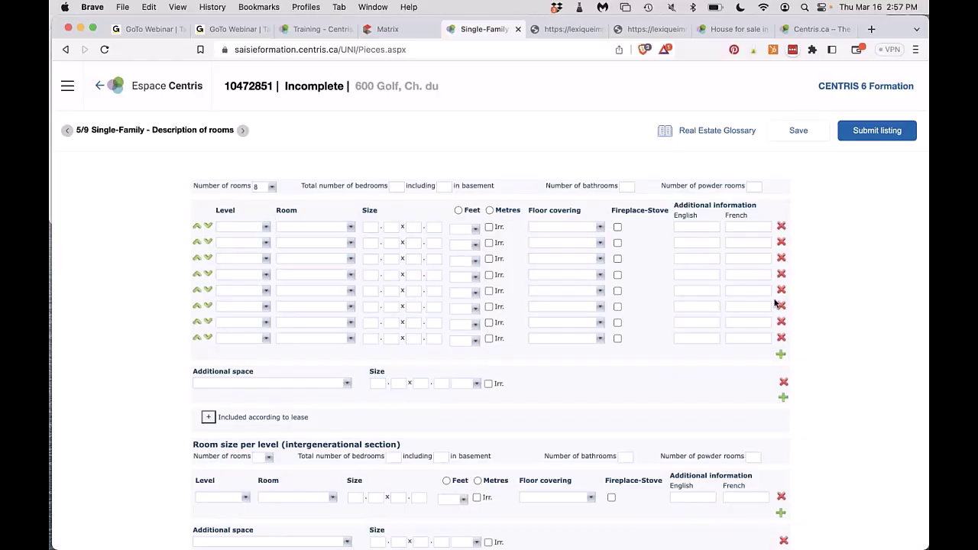
left_click(396, 186)
type("3")
key("Escape")
key("Tab")
type("0")
key("Tab")
type("1")
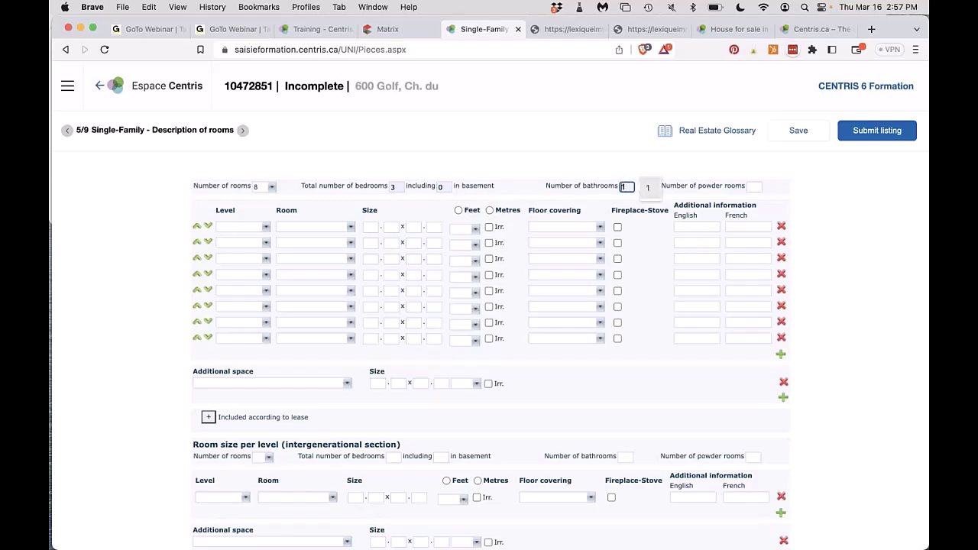
left_click(756, 186)
type("1")
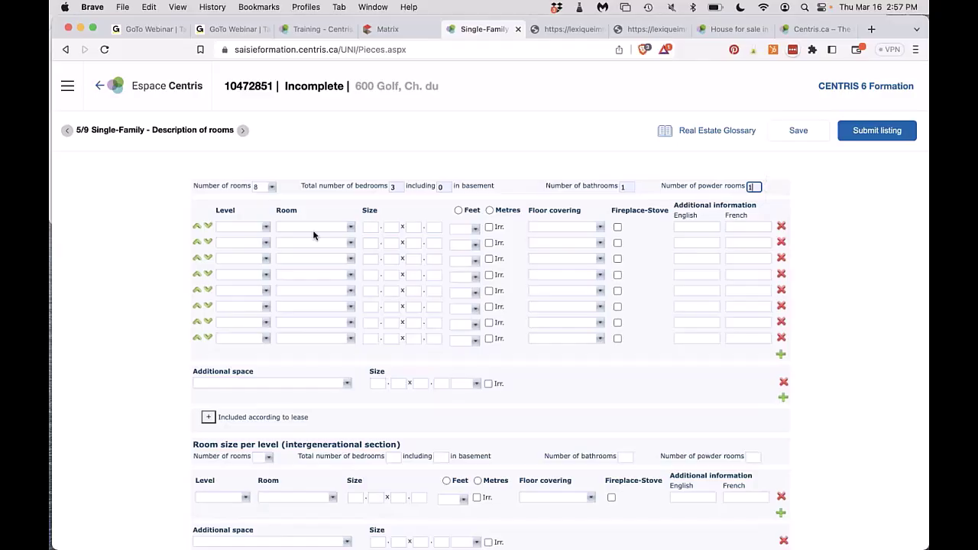
left_click(249, 227)
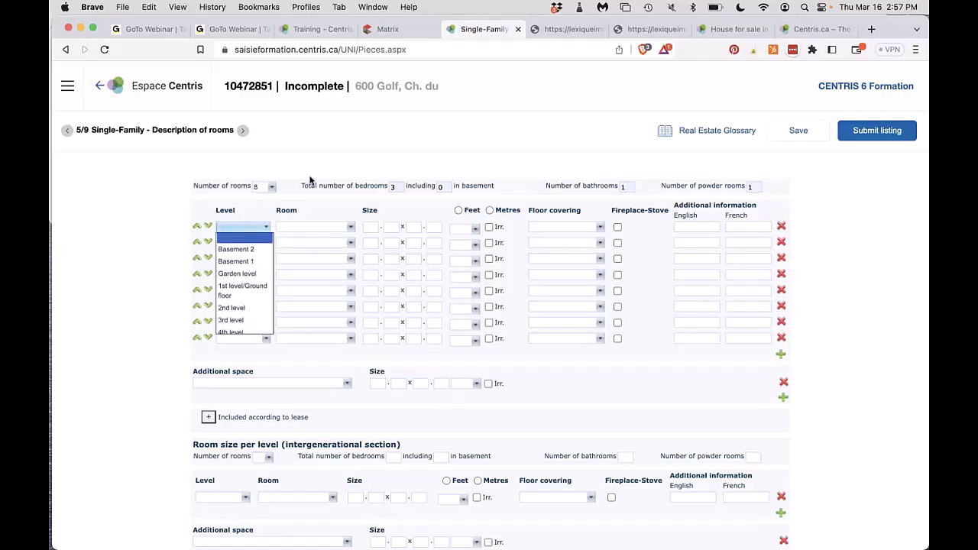
Change the basement bedroom count to 1 and put room rows 1–4 on the 1st level/ground floor.
left_click(444, 186)
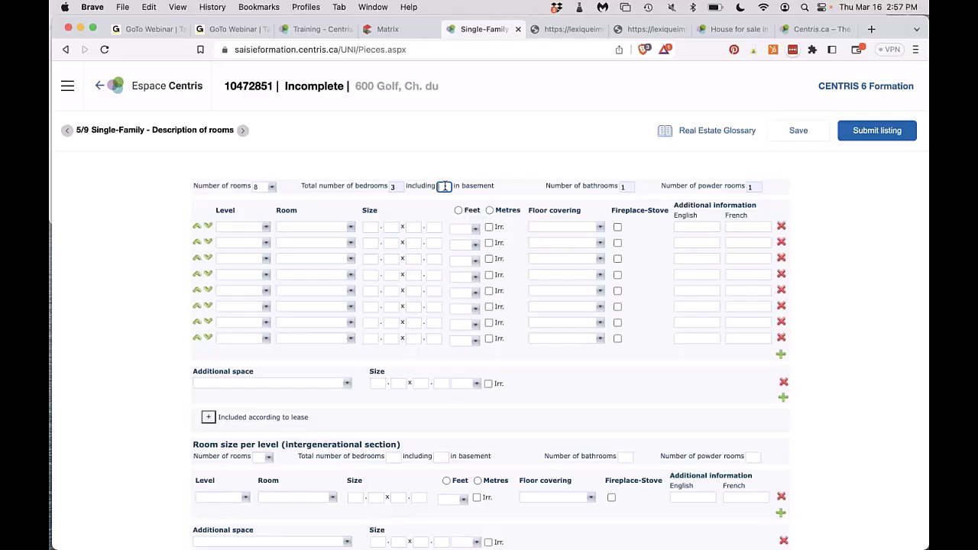
type("1")
left_click(230, 227)
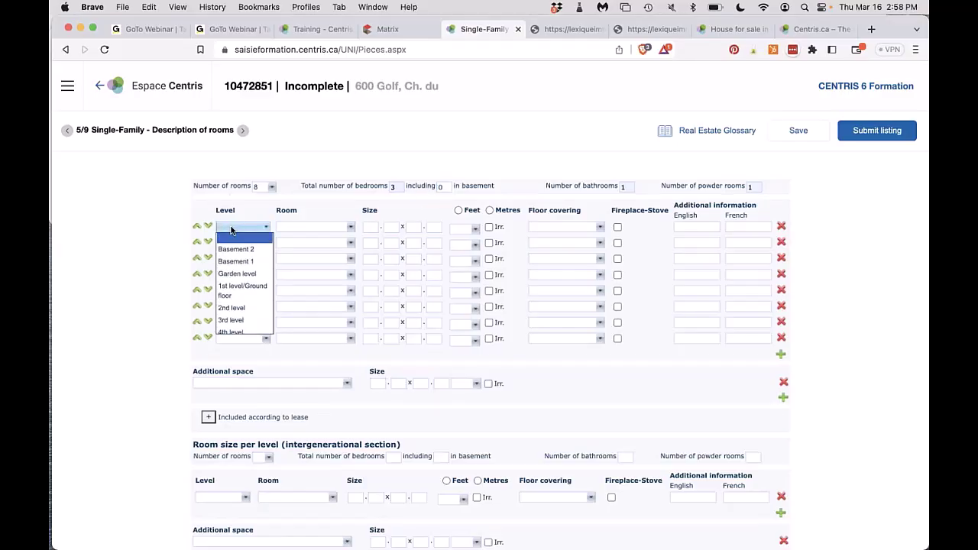
left_click(242, 289)
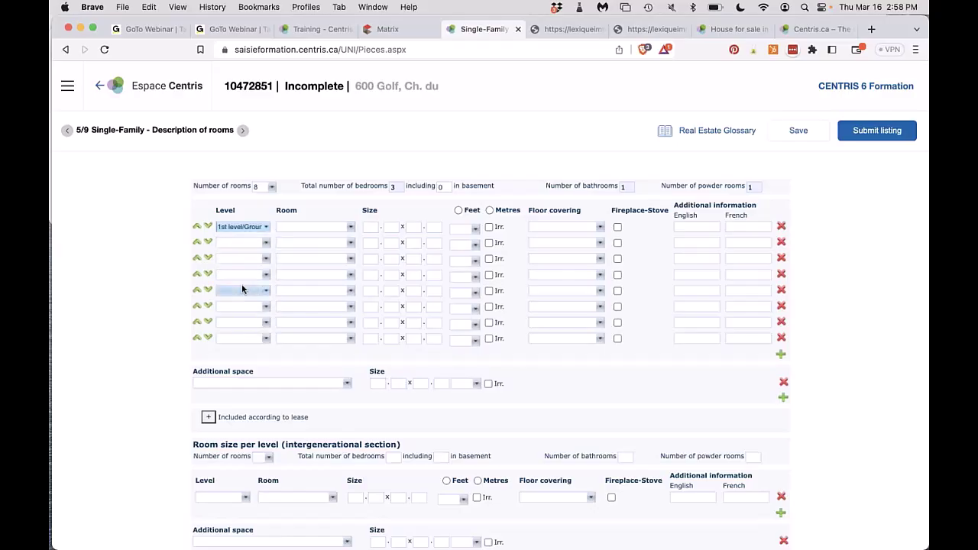
left_click(243, 243)
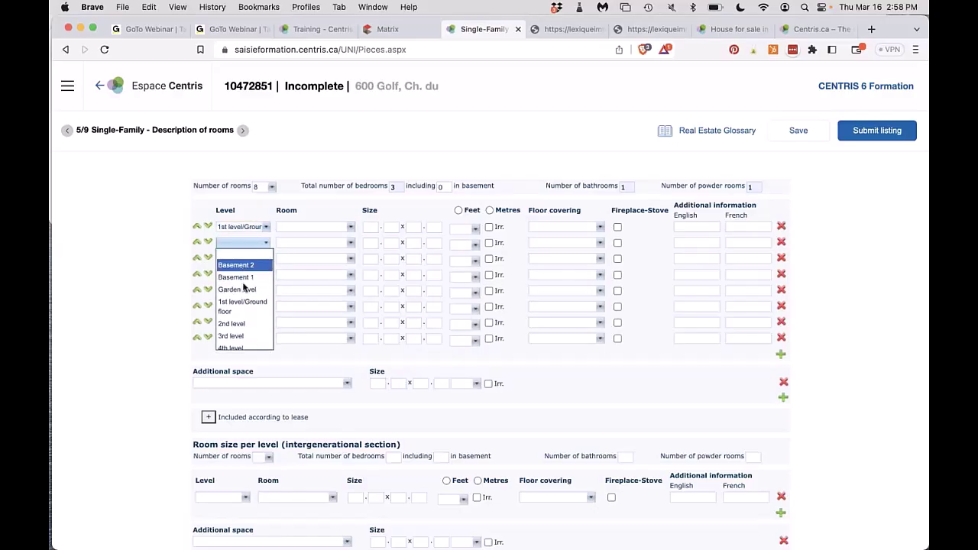
left_click(242, 306)
left_click(244, 257)
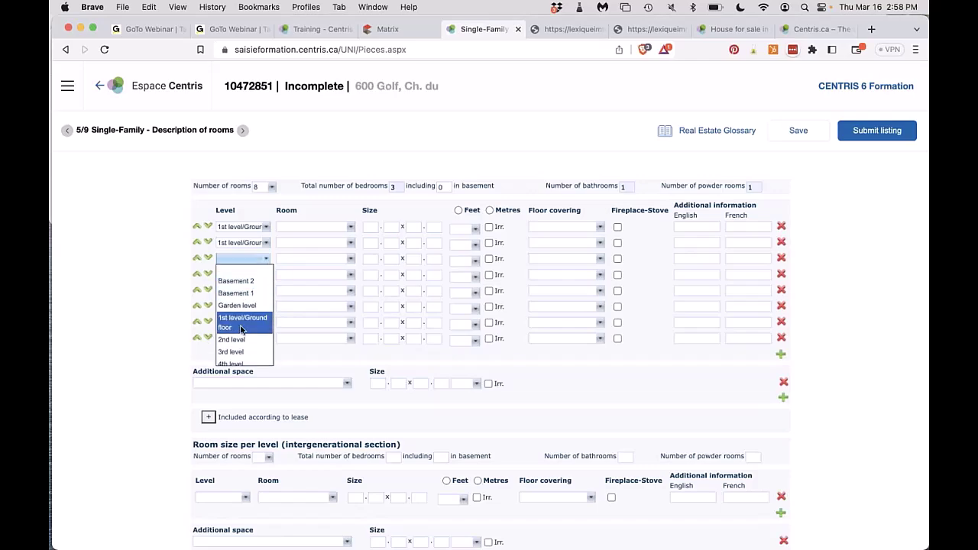
left_click(241, 328)
left_click(242, 275)
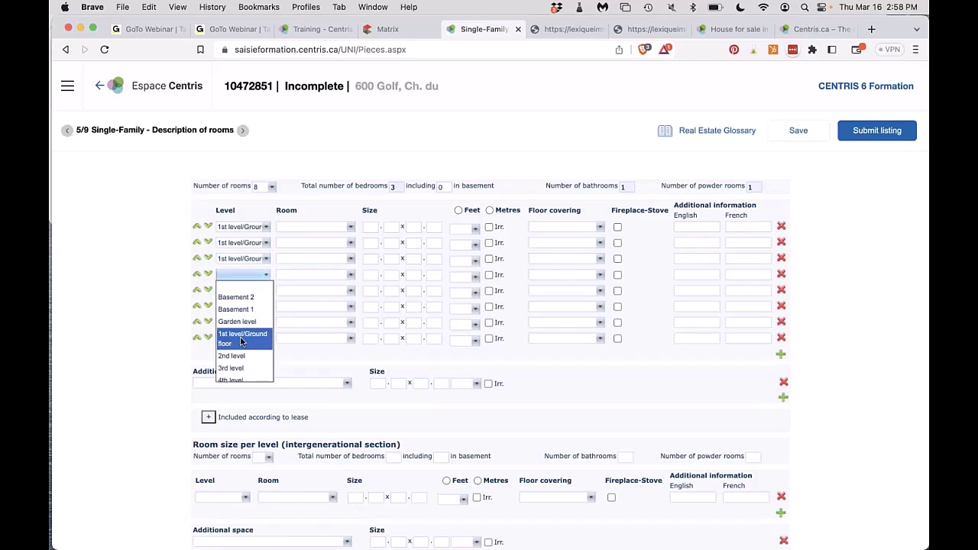
left_click(242, 340)
Set the first two rows to Kitchen and Living room.
left_click(330, 226)
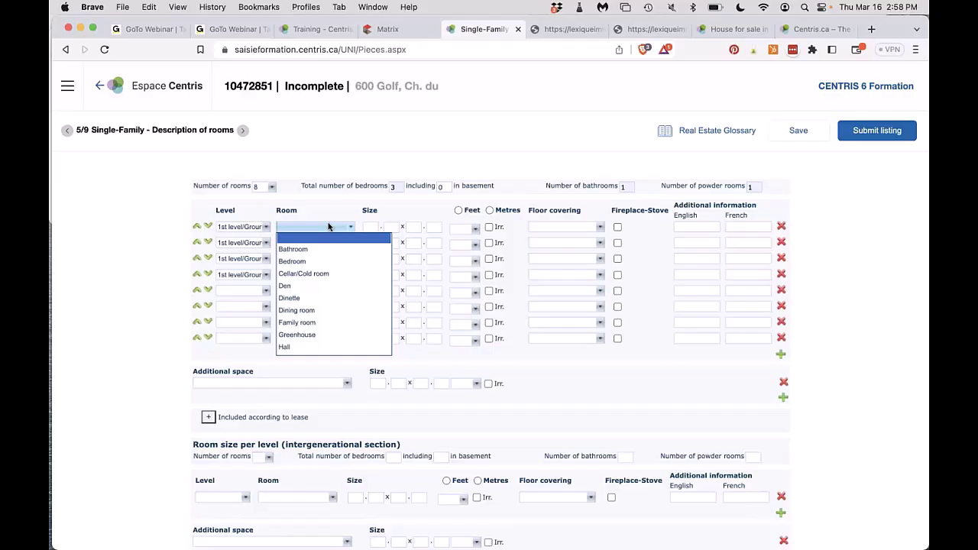
key("k")
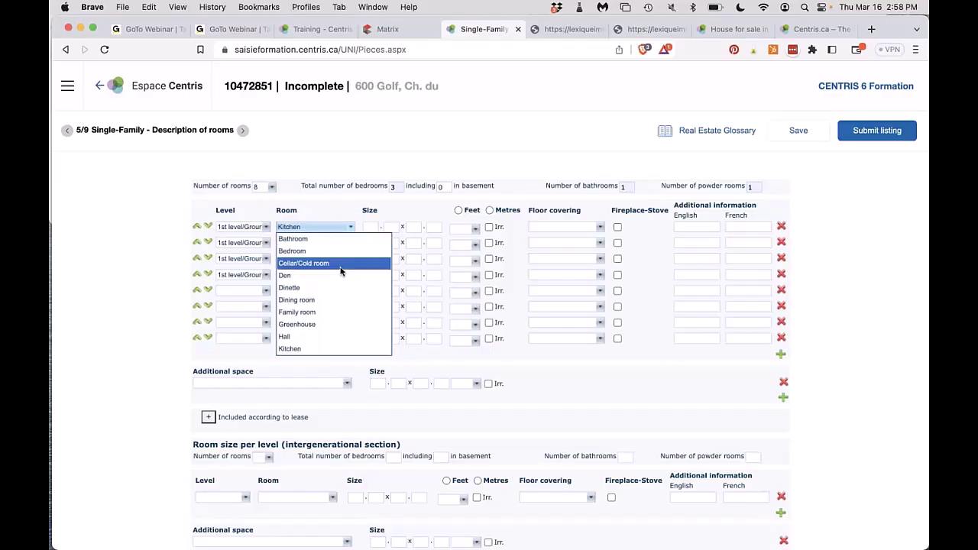
scroll(341, 271, "down", 2)
left_click(341, 268)
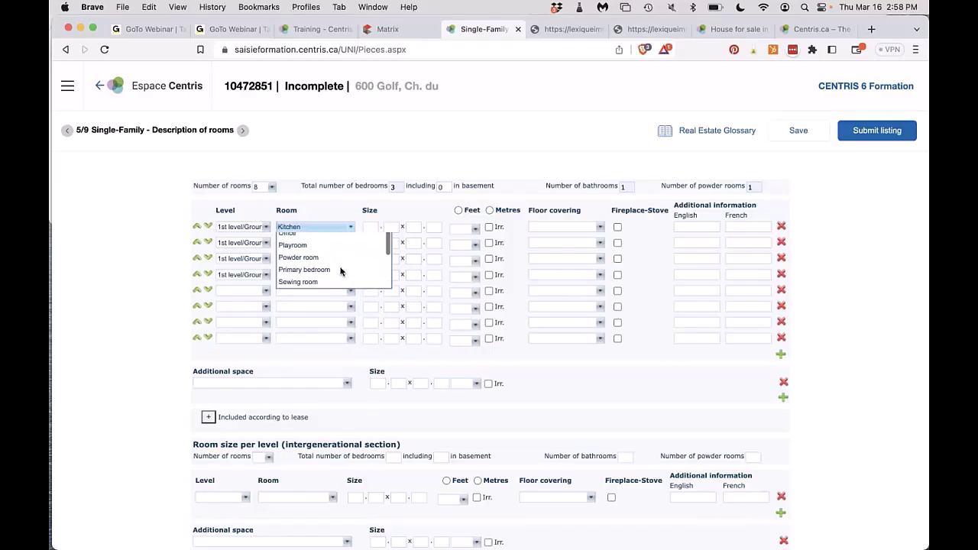
left_click(312, 244)
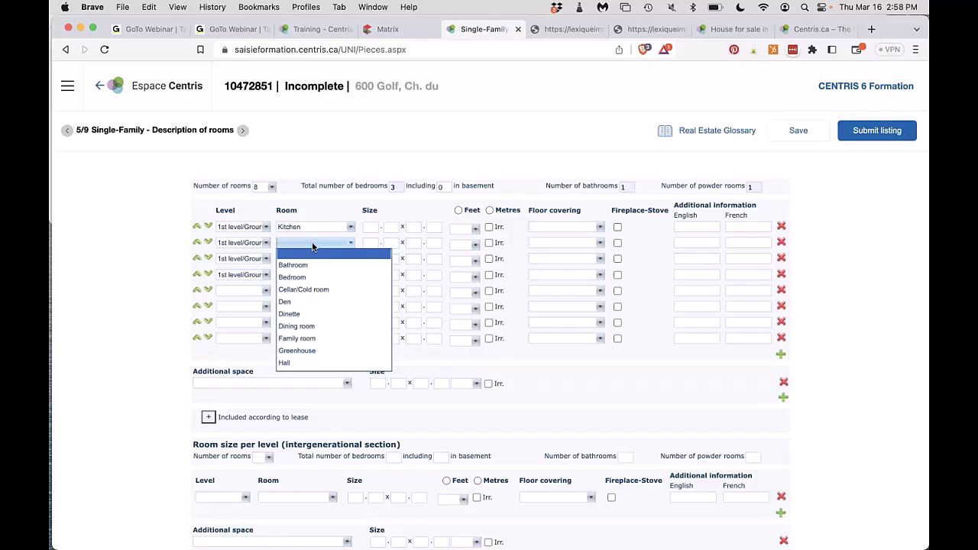
key("l")
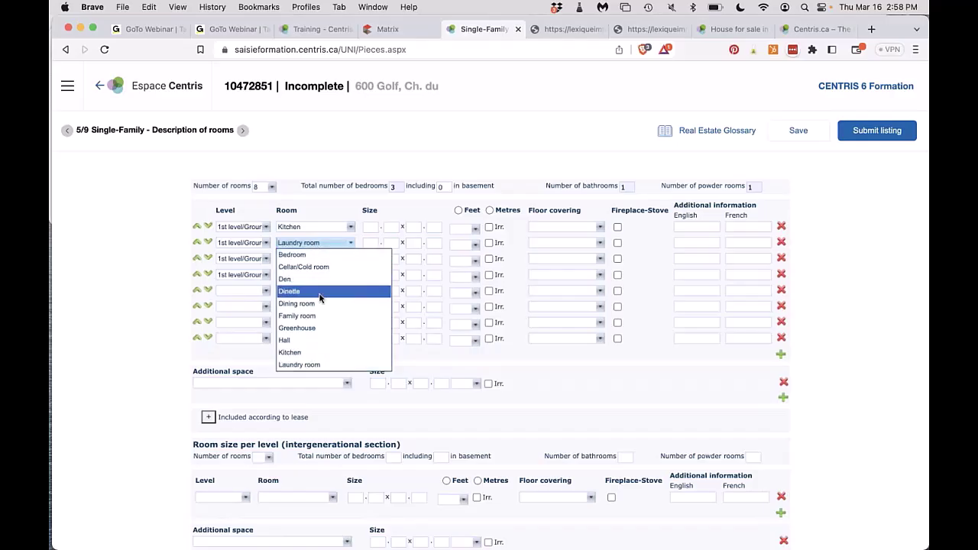
scroll(319, 300, "down", 1)
scroll(319, 294, "down", 2)
left_click(325, 331)
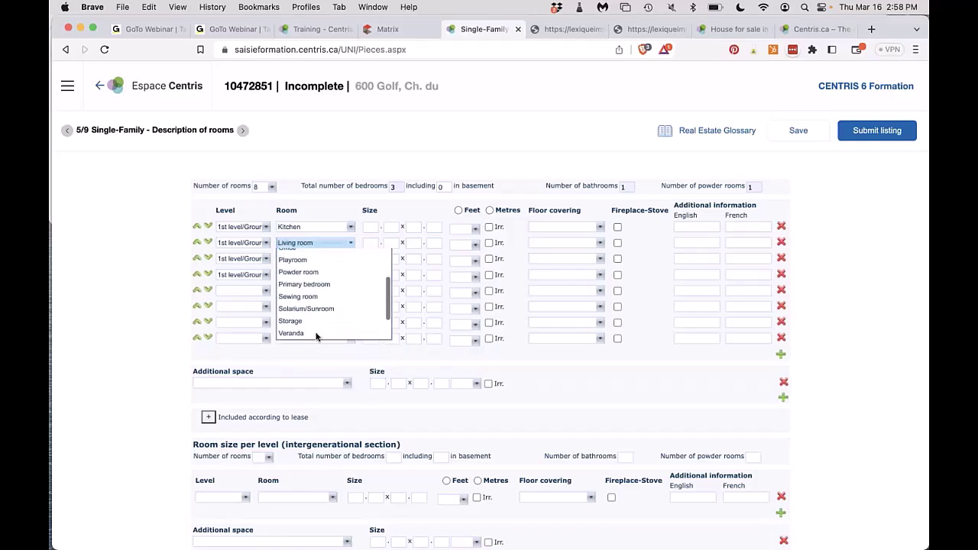
Set the third and fourth rows to Dining room and Powder room.
left_click(311, 260)
key("d")
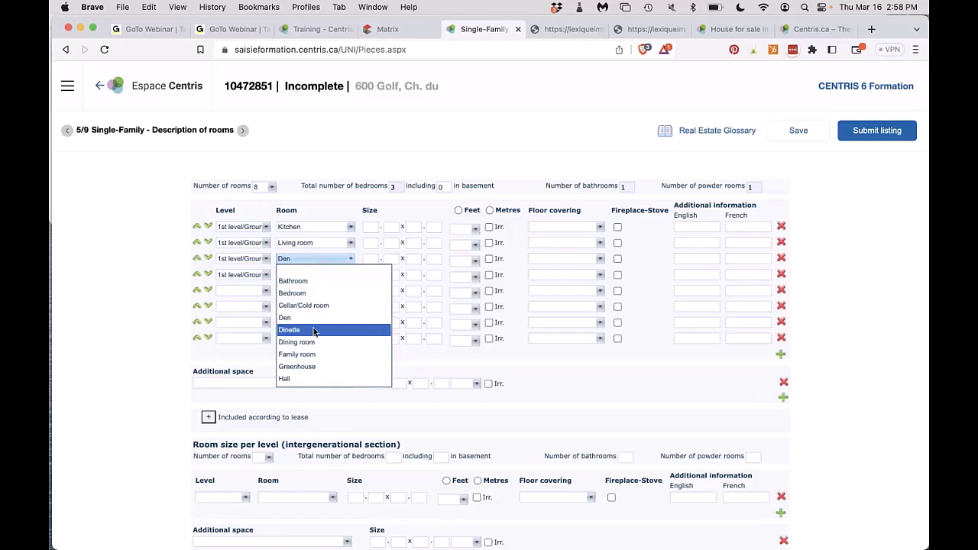
left_click(306, 342)
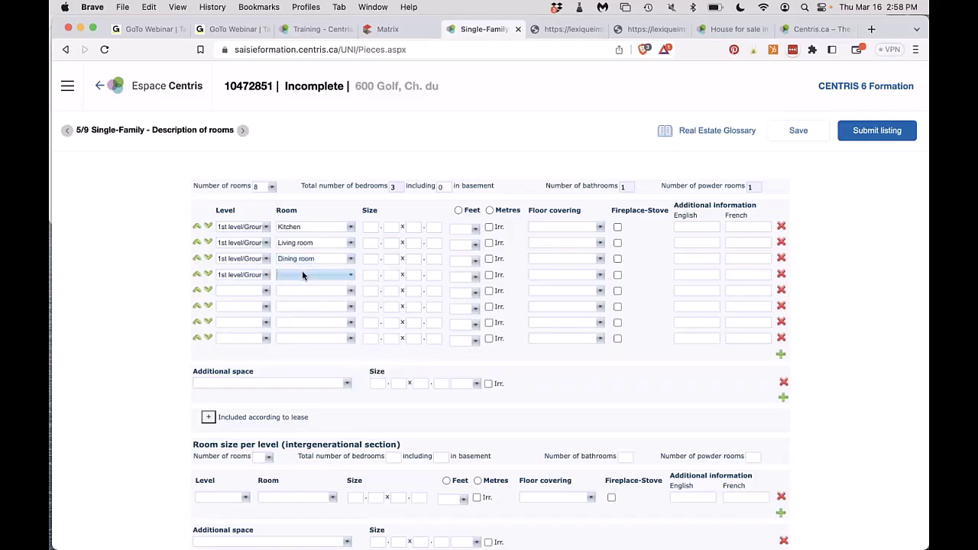
left_click(303, 274)
key("p")
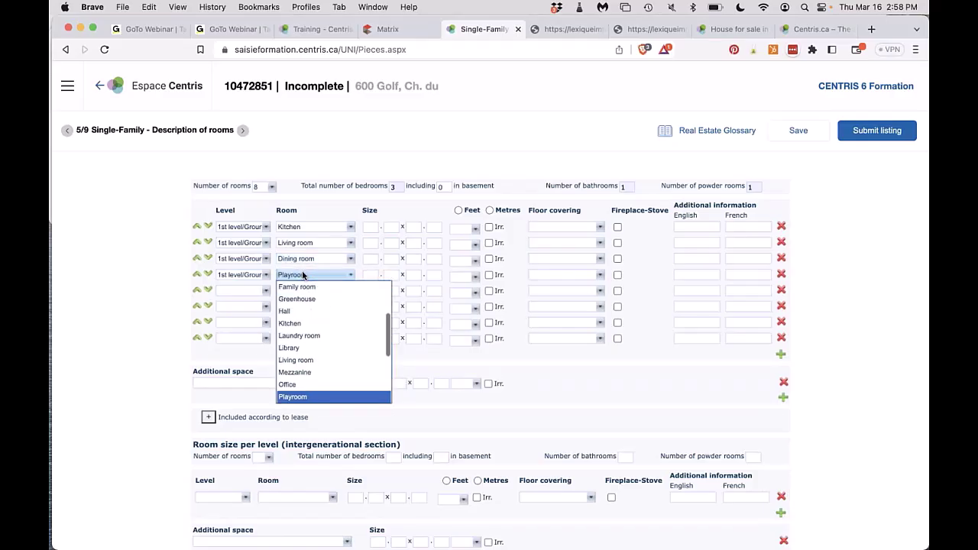
scroll(310, 344, "down", 3)
left_click(310, 357)
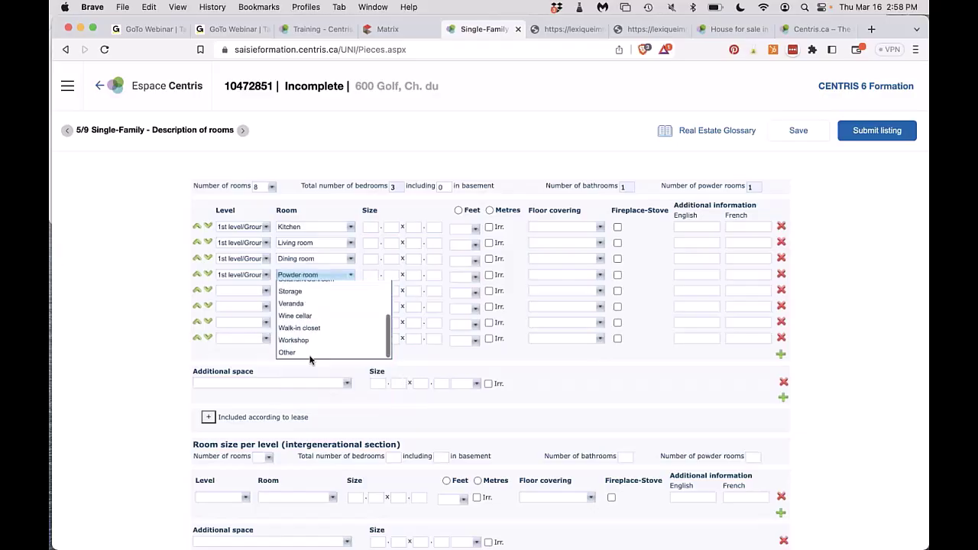
Put room rows 5–8 on the 2nd level.
left_click(241, 291)
left_click(243, 373)
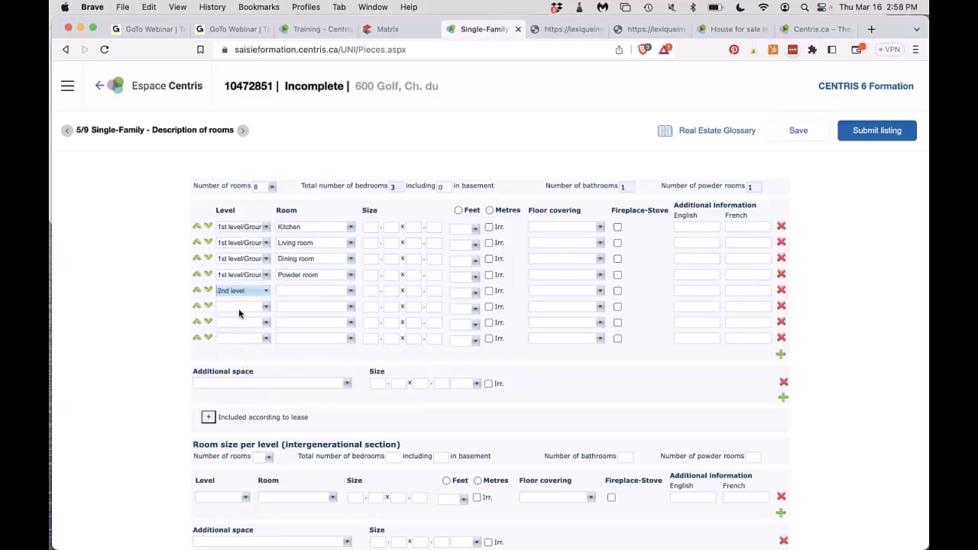
left_click(239, 307)
key("2")
key("Return")
left_click(241, 323)
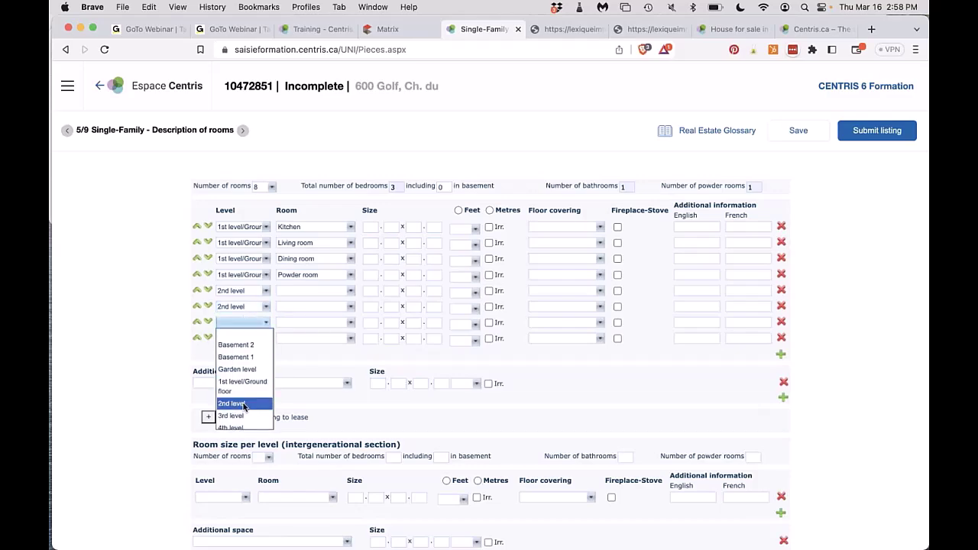
left_click(243, 404)
left_click(241, 339)
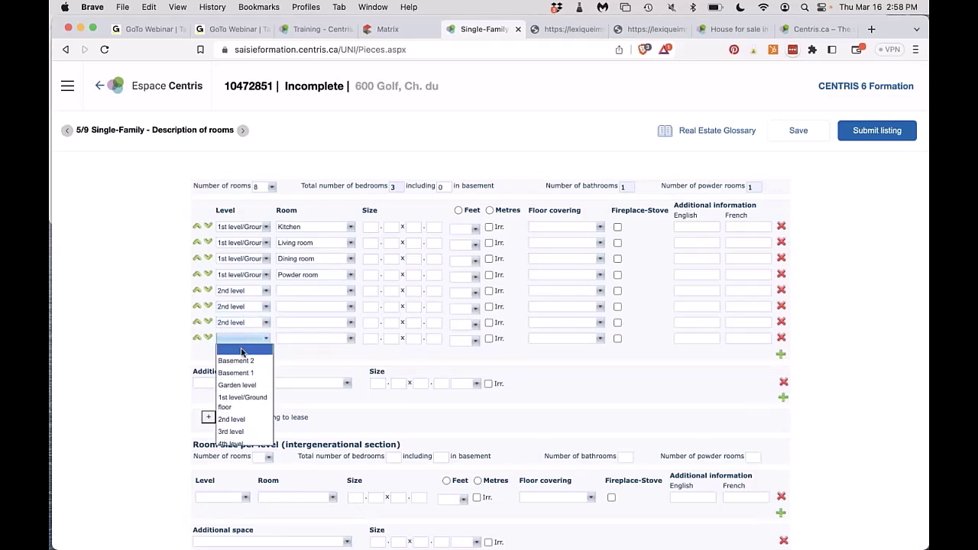
left_click(245, 419)
Set rows 5–7 to Bedroom and row 8 to Bathroom.
left_click(314, 291)
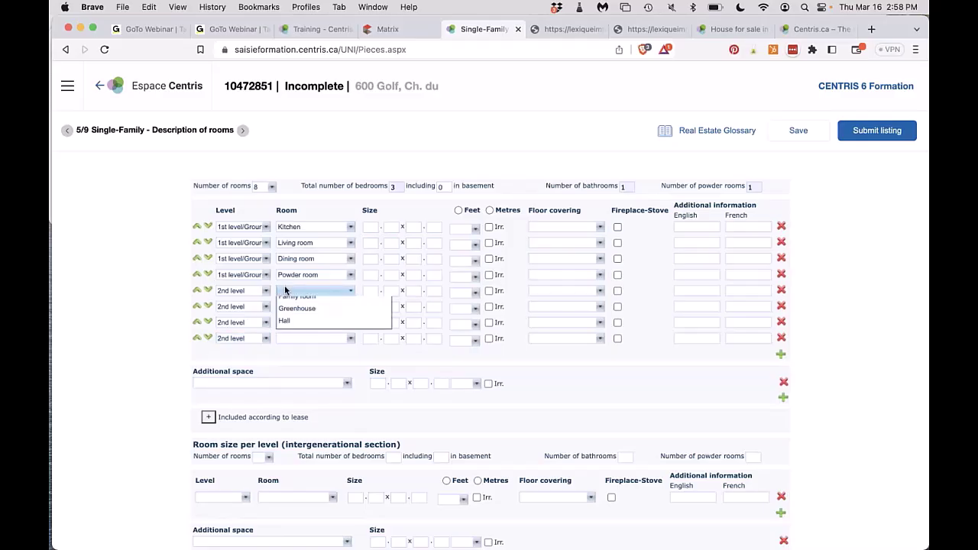
key("b")
scroll(299, 328, "down", 2)
key("Return")
left_click(297, 306)
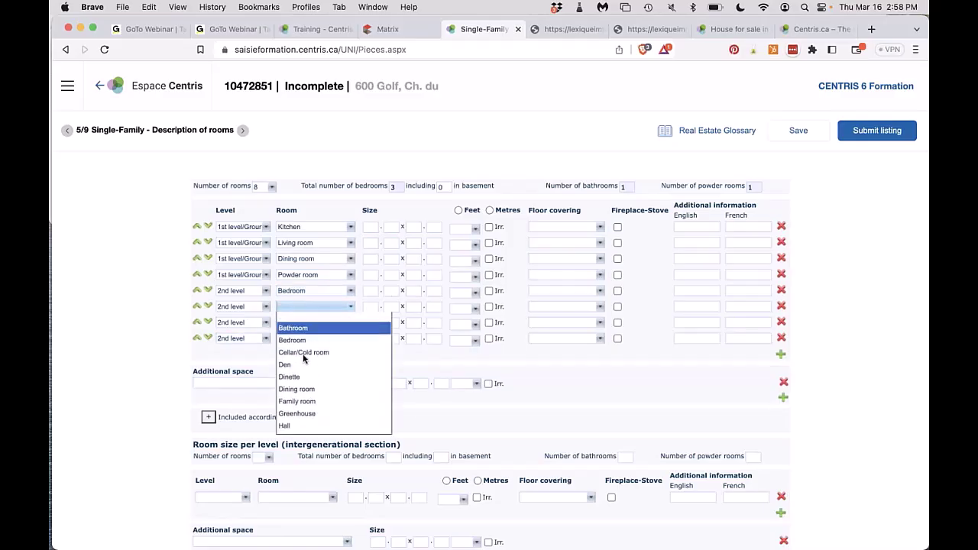
left_click(302, 345)
left_click(301, 322)
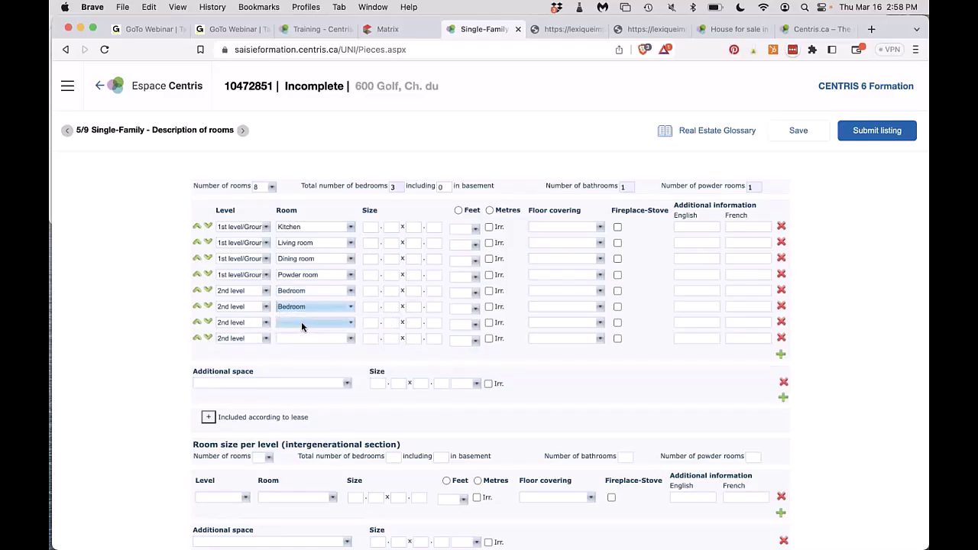
left_click(299, 357)
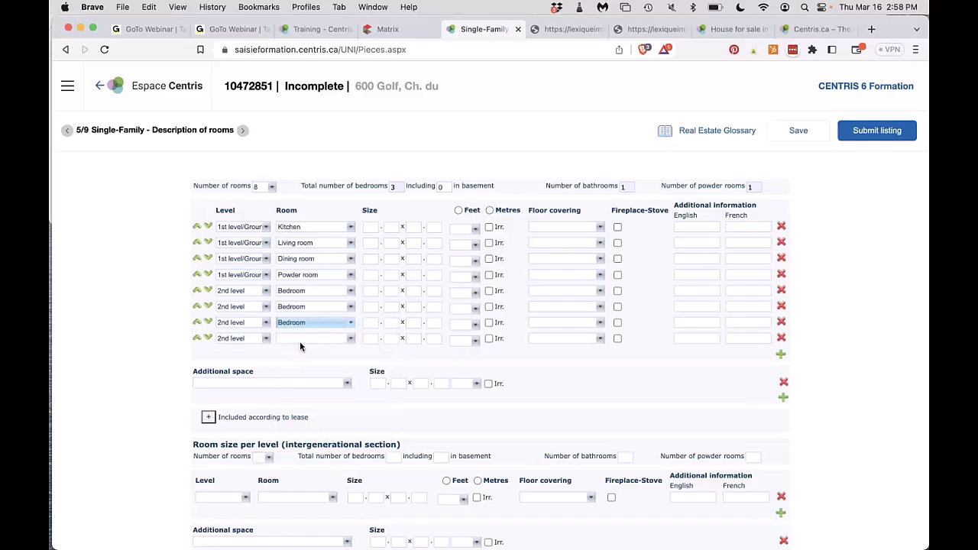
left_click(300, 339)
left_click(293, 360)
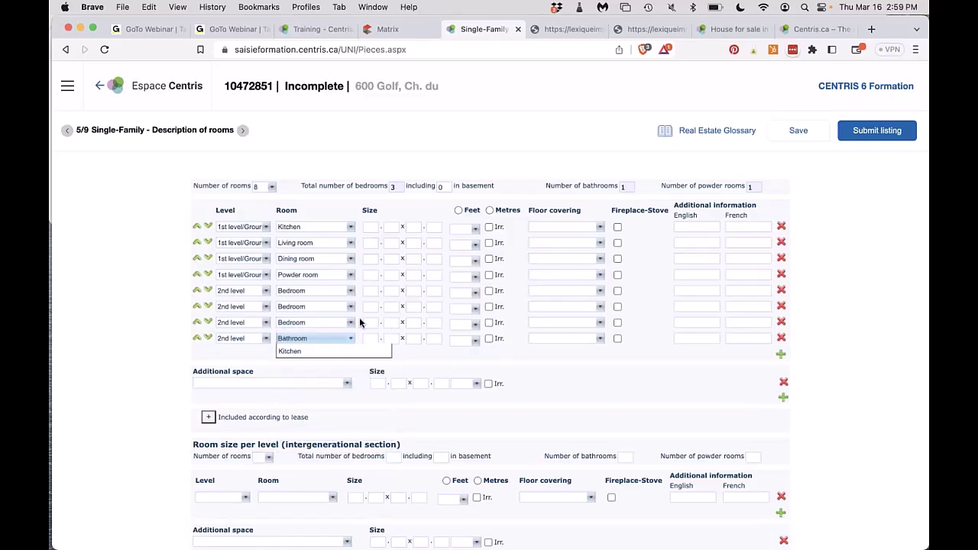
left_click(369, 228)
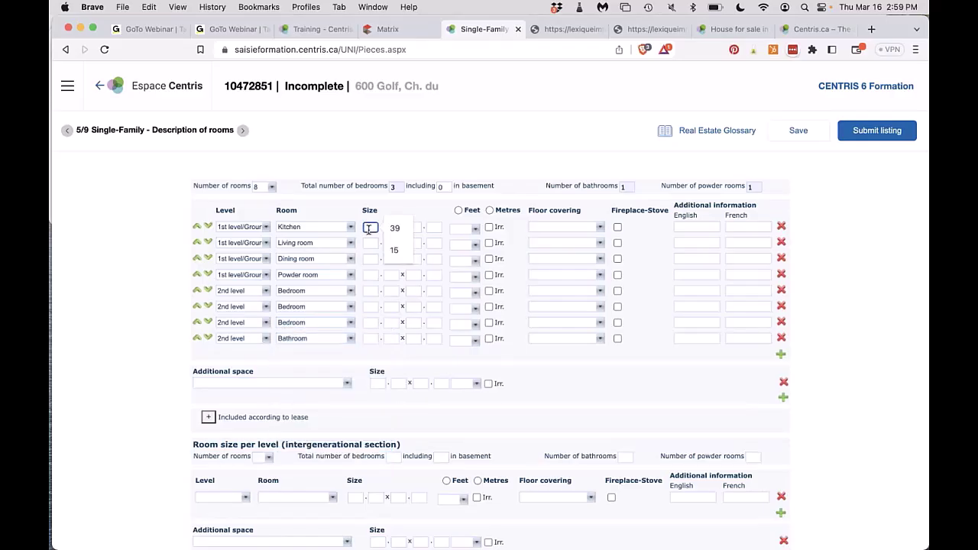
Size the kitchen at 10 x 15 feet and mark it irregular.
type("10")
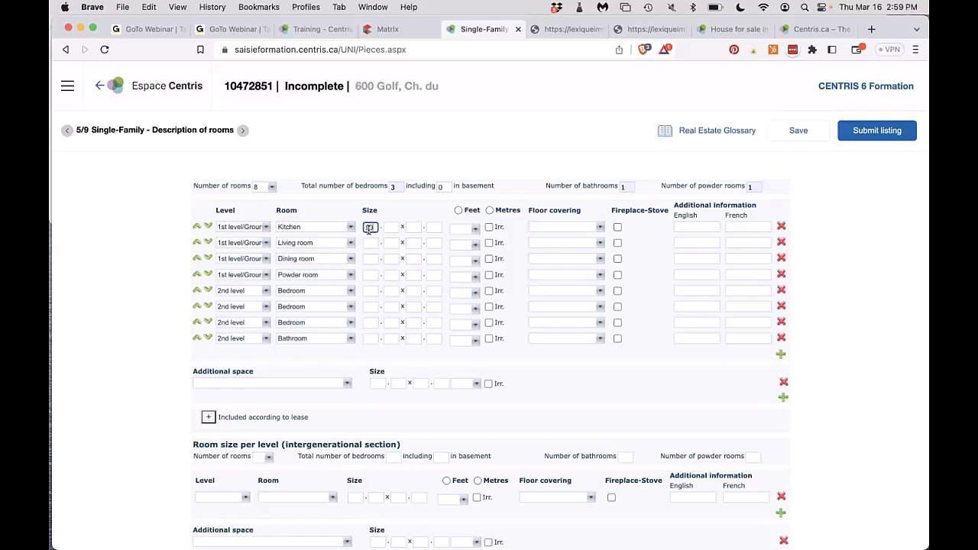
left_click(415, 227)
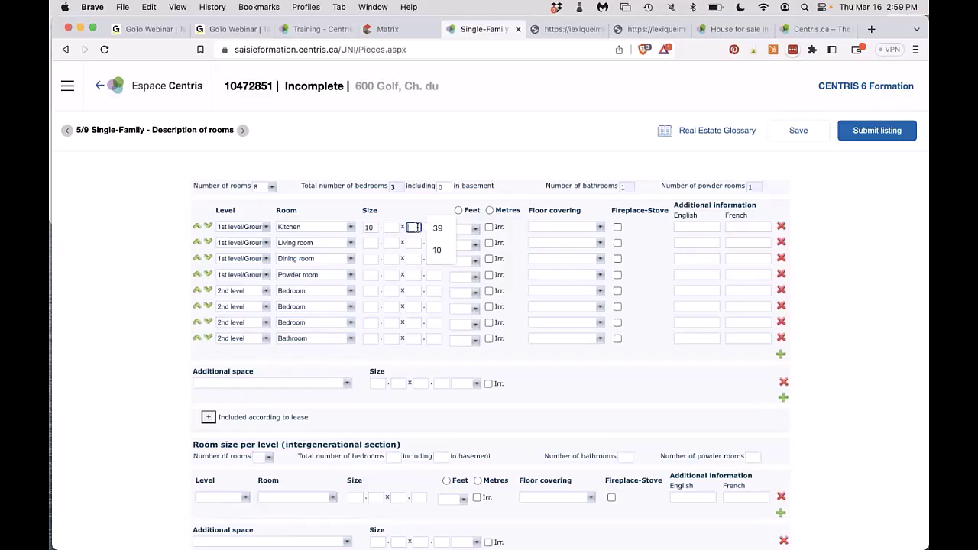
type("15")
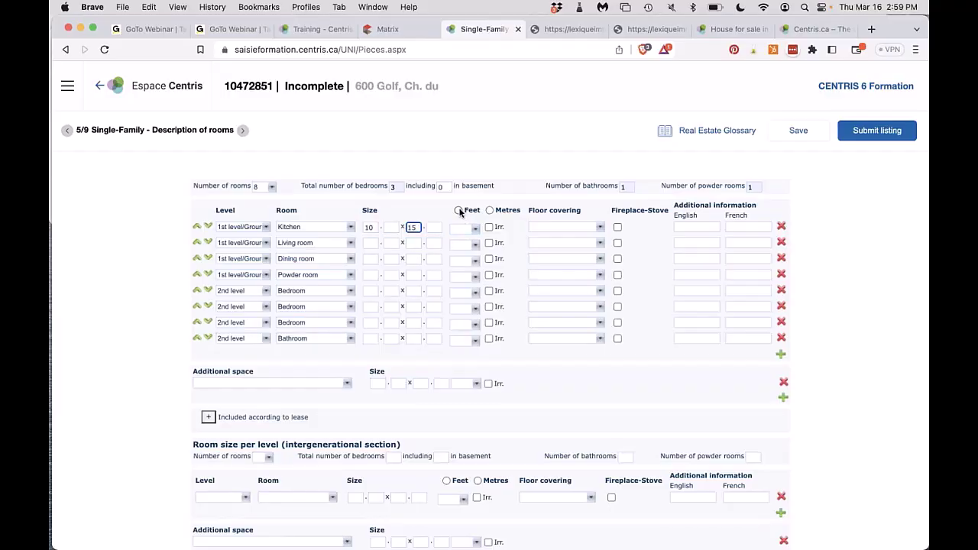
left_click(459, 211)
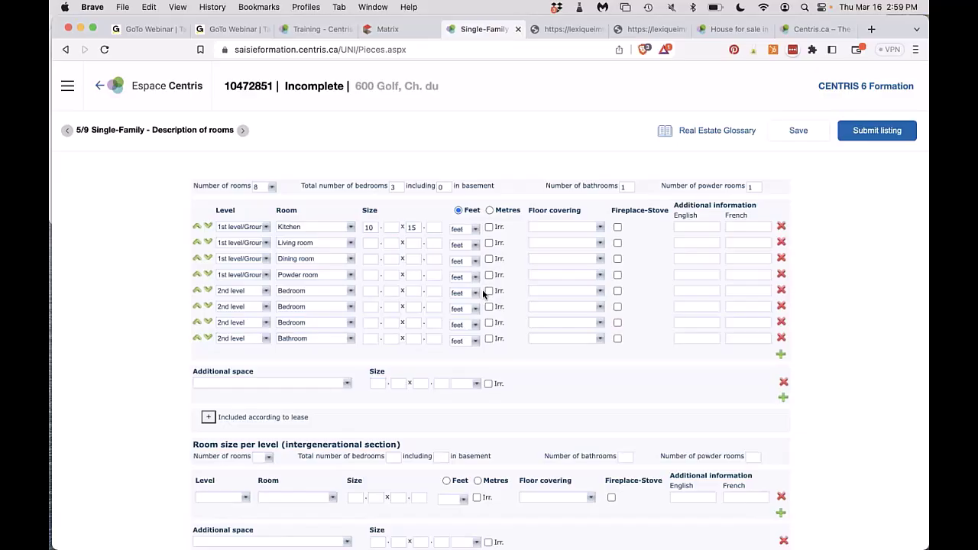
left_click(489, 228)
Set the kitchen's floor covering to Wood.
left_click(543, 229)
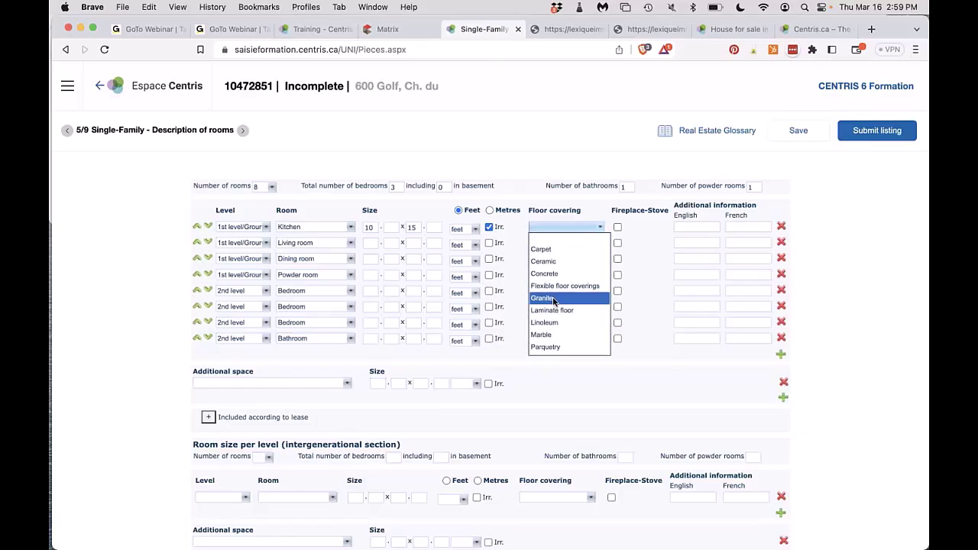
scroll(553, 301, "down", 3)
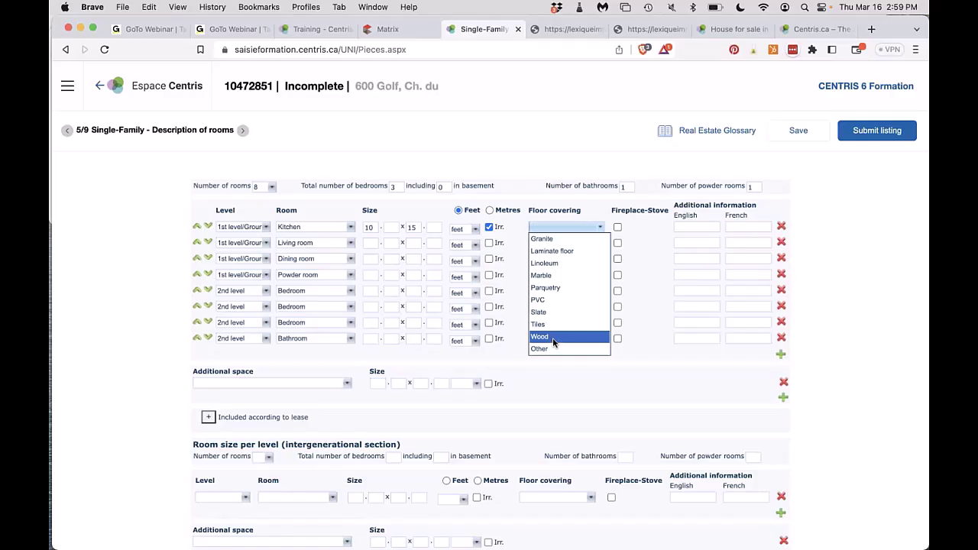
left_click(554, 339)
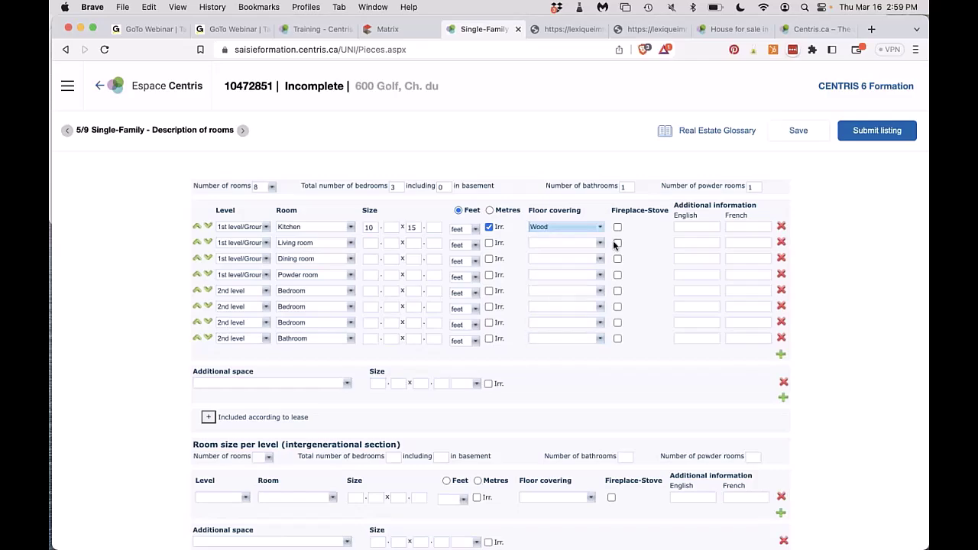
left_click(588, 227)
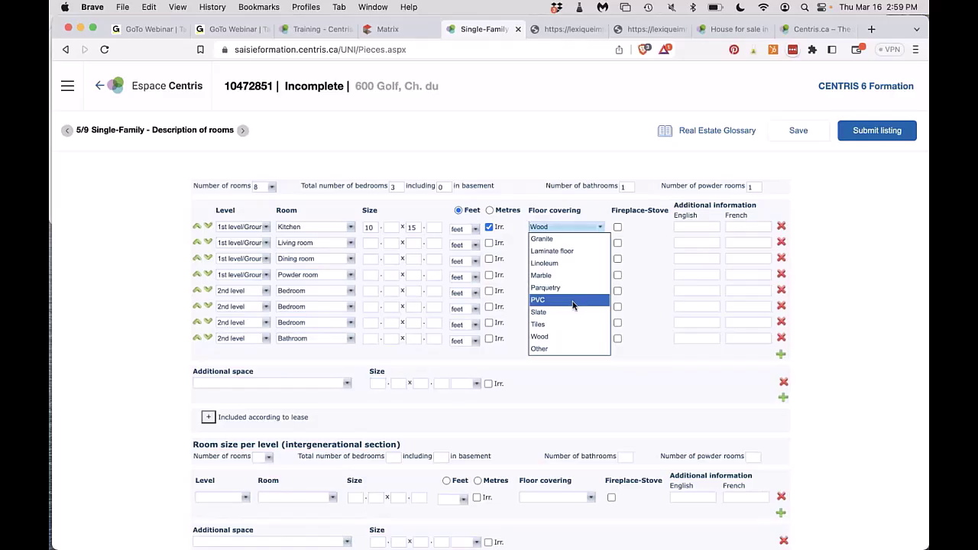
scroll(570, 270, "up", 3)
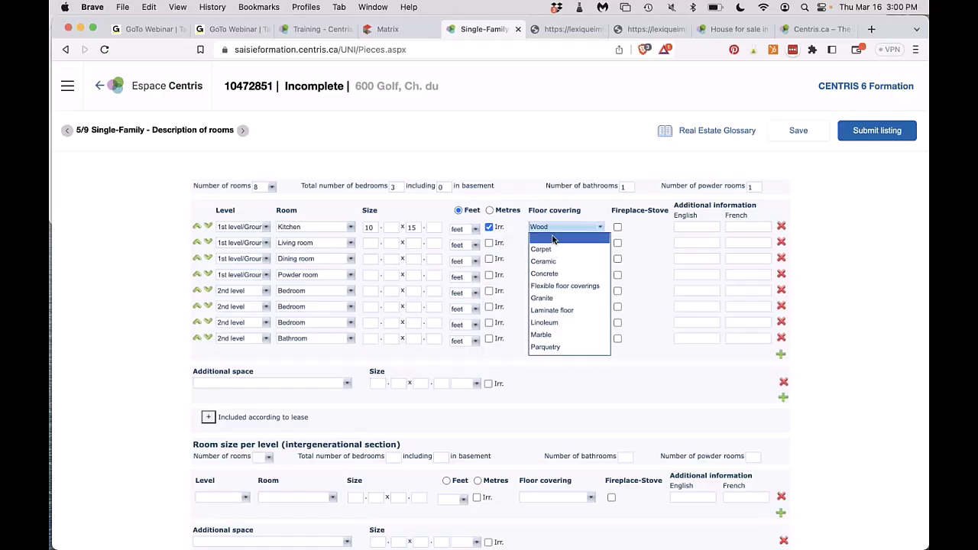
left_click(519, 223)
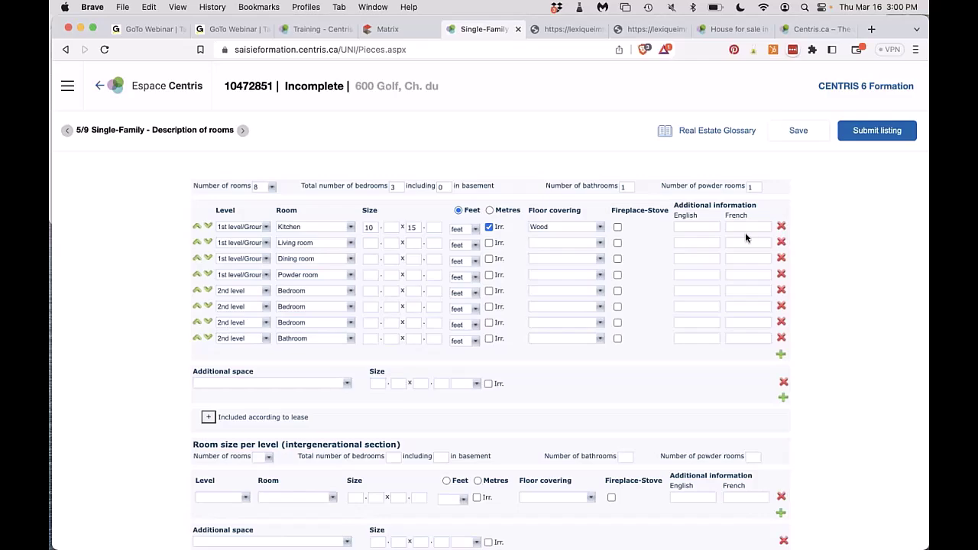
Add English notes 'view of the lake' to the Kitchen row and 'en suite' to the Bathroom row.
left_click(698, 227)
type("view ")
type("of the lake")
left_click(678, 338)
type("ensuite")
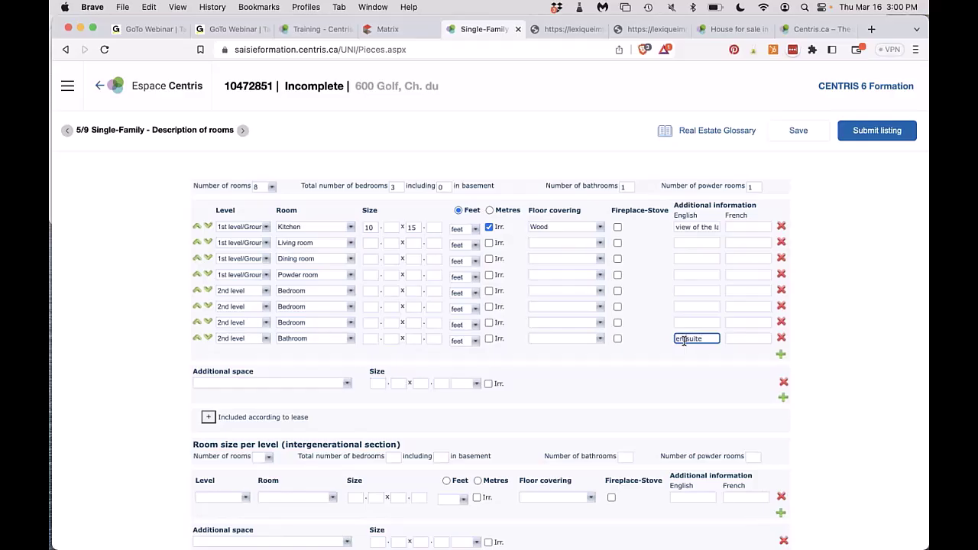
left_click(685, 338)
List a Balcony measuring 20 x 20 ft as the first additional space.
left_click(302, 383)
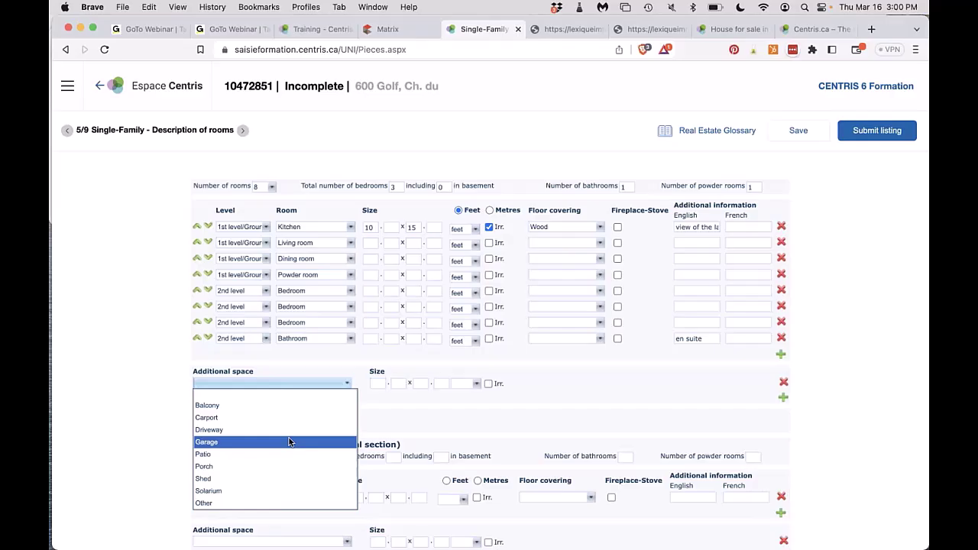
scroll(289, 441, "down", 1)
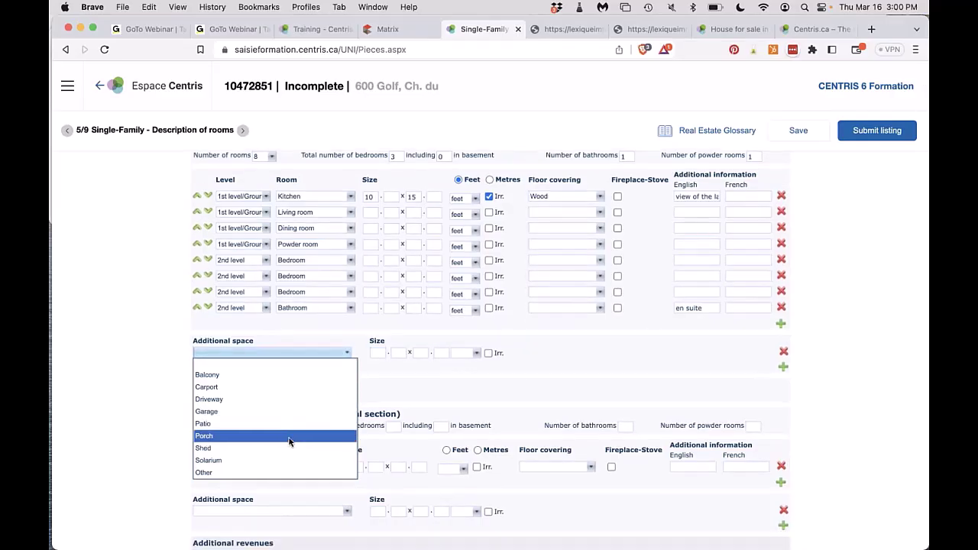
left_click(266, 376)
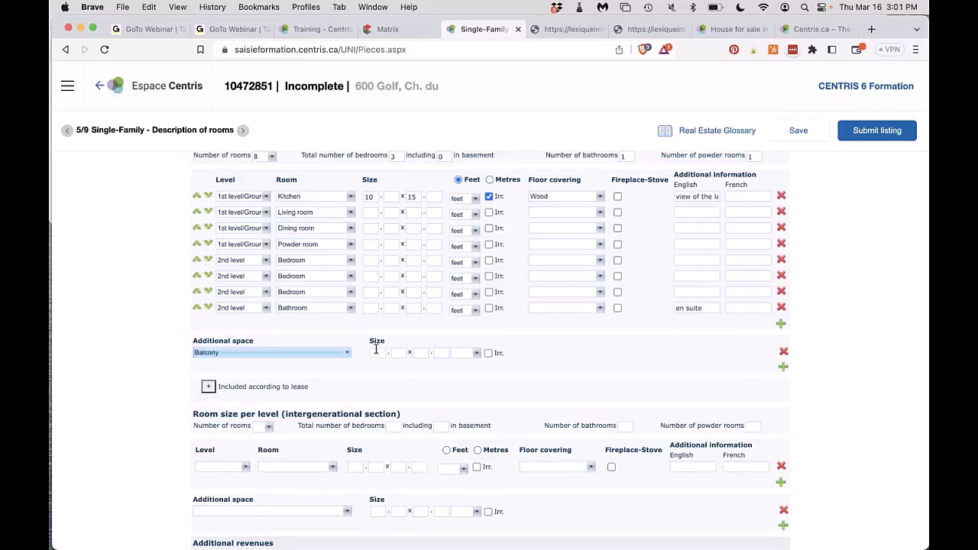
left_click(378, 352)
left_click(401, 353)
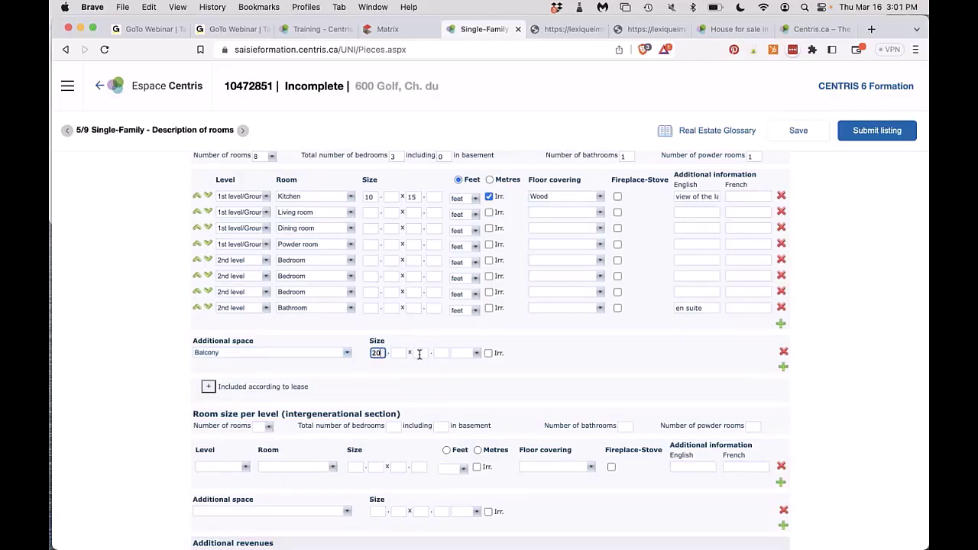
left_click(419, 353)
left_click(445, 353)
left_click(465, 353)
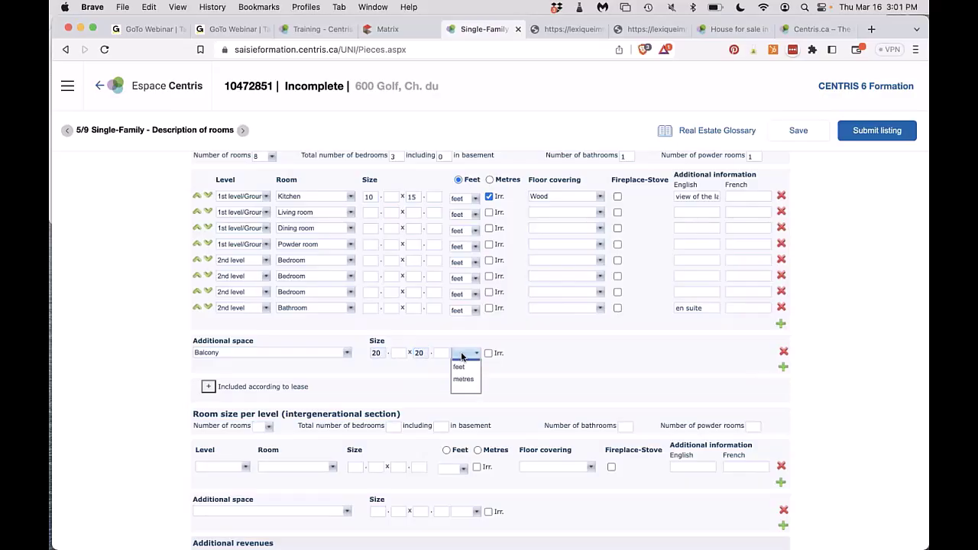
left_click(462, 375)
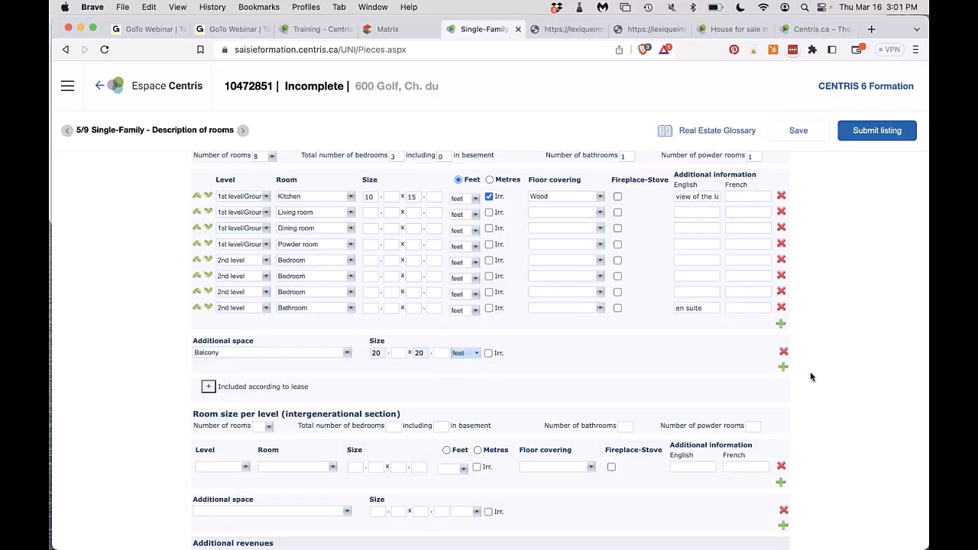
Add a second additional-space row for a Solarium sized 15 x 10.
left_click(782, 367)
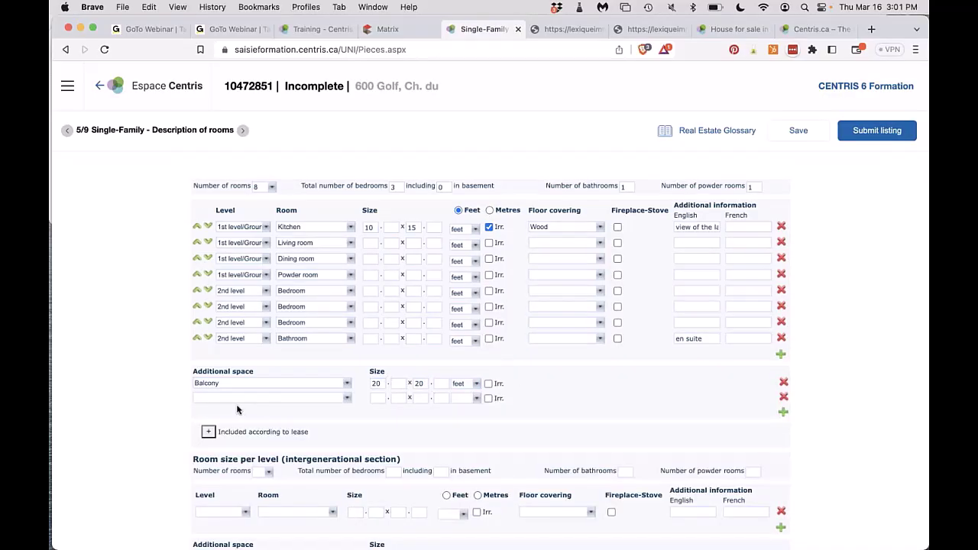
left_click(227, 397)
left_click(227, 506)
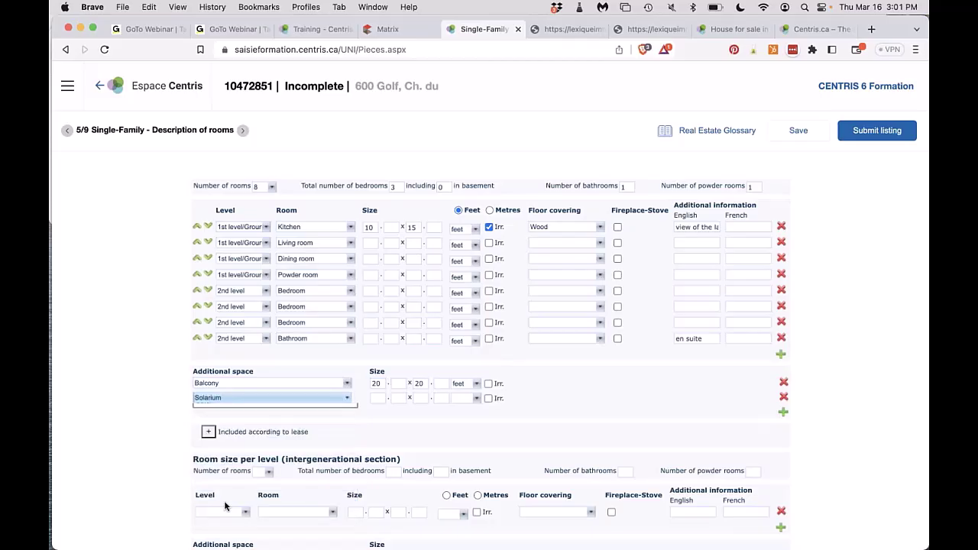
left_click(378, 398)
type("15")
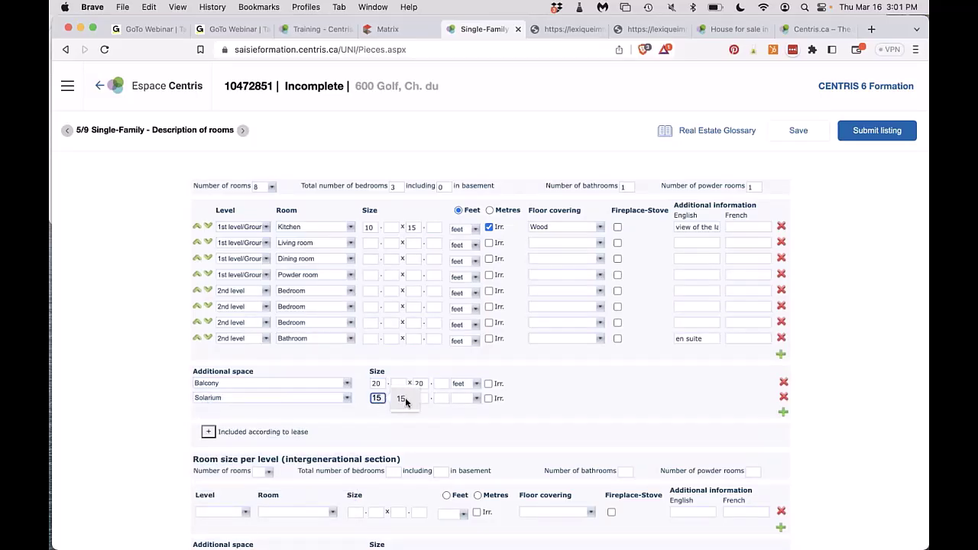
left_click(420, 399)
type("10")
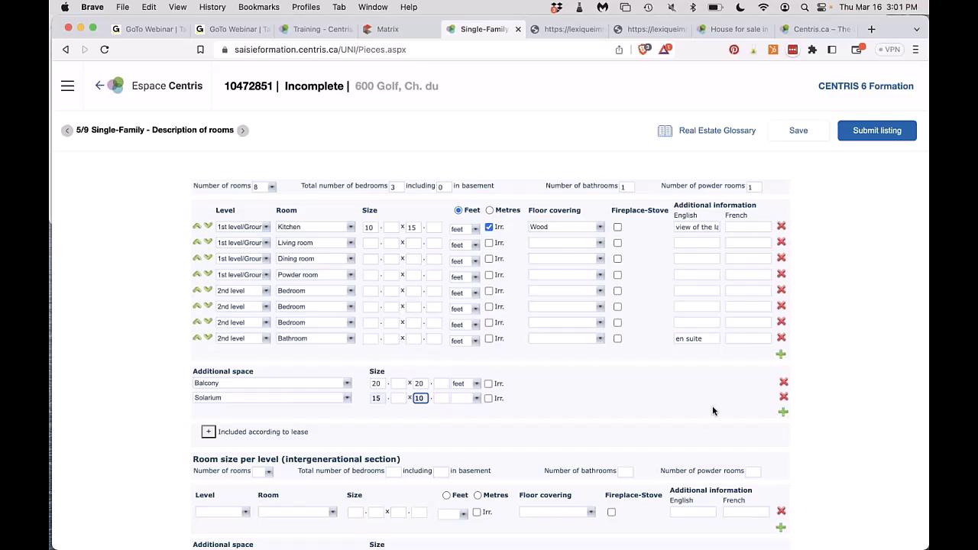
Add a 20 x 20 Garage row and set the garage and solarium units to feet.
left_click(783, 414)
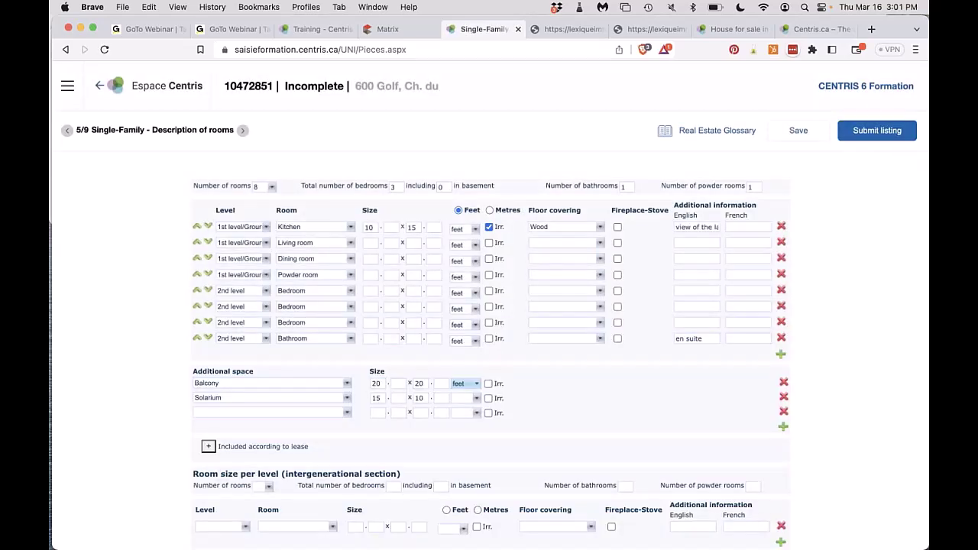
left_click(286, 412)
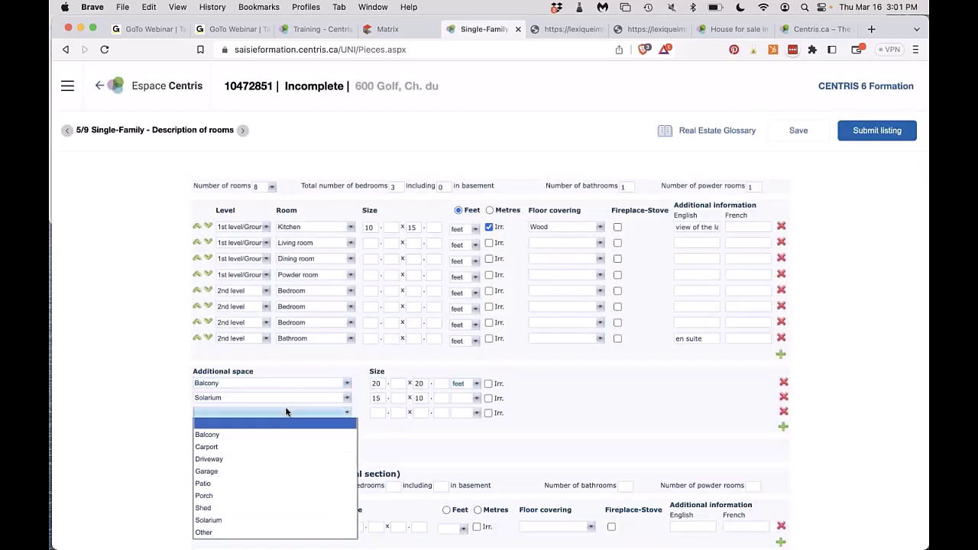
left_click(273, 469)
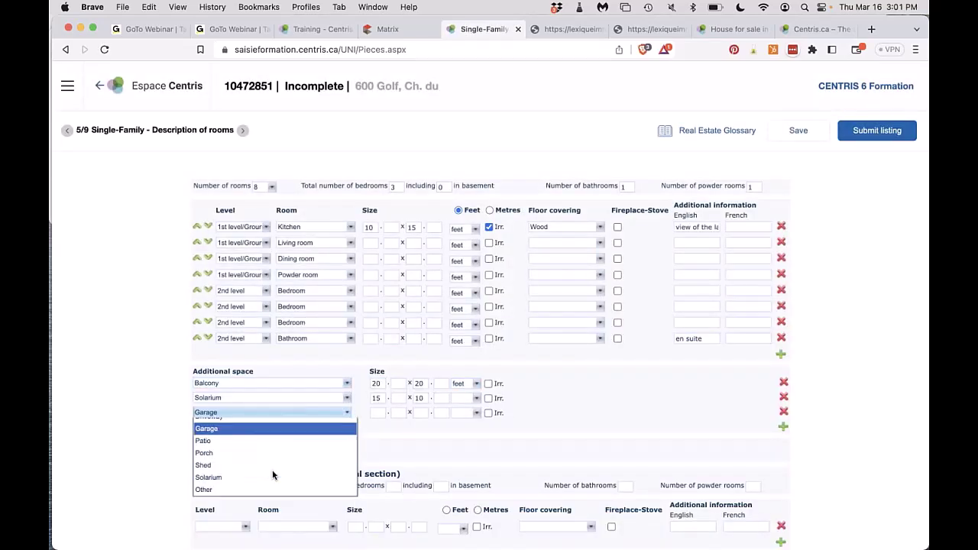
left_click(378, 412)
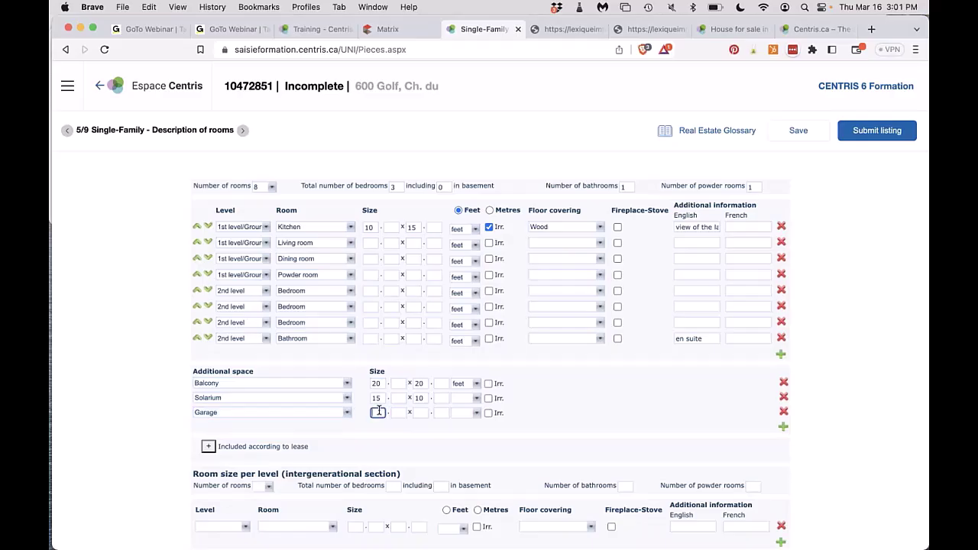
type("20")
left_click(420, 413)
type("20")
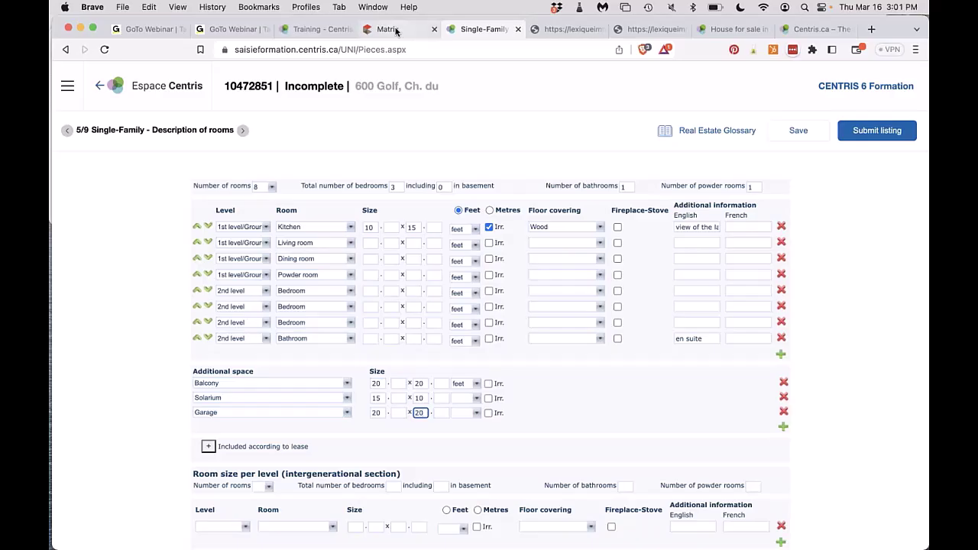
left_click(466, 412)
left_click(462, 432)
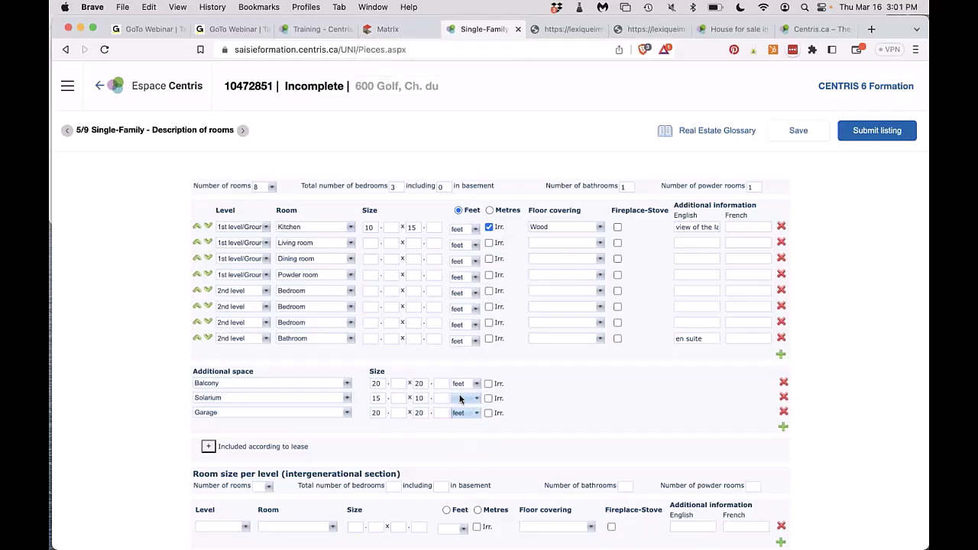
left_click(461, 399)
left_click(460, 417)
scroll(461, 421, "down", 3)
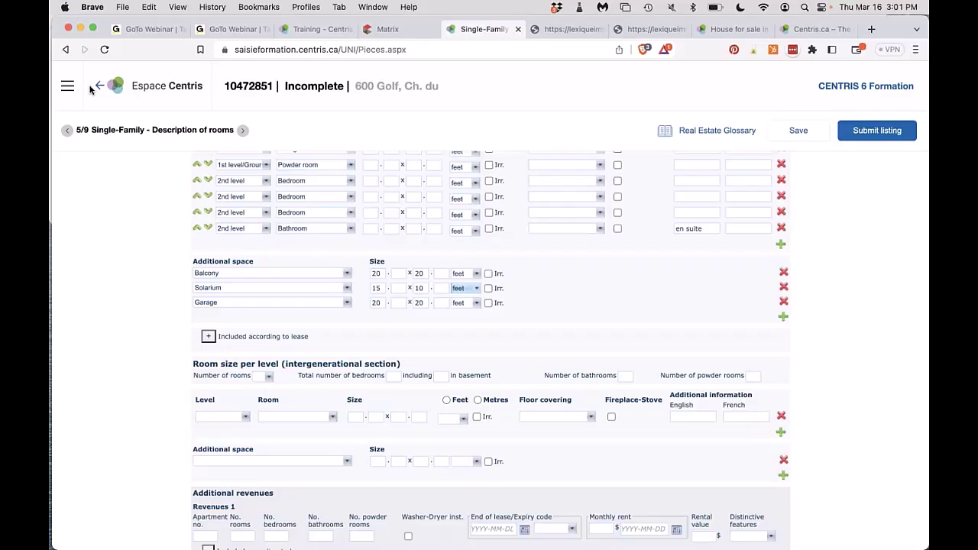
left_click(248, 305)
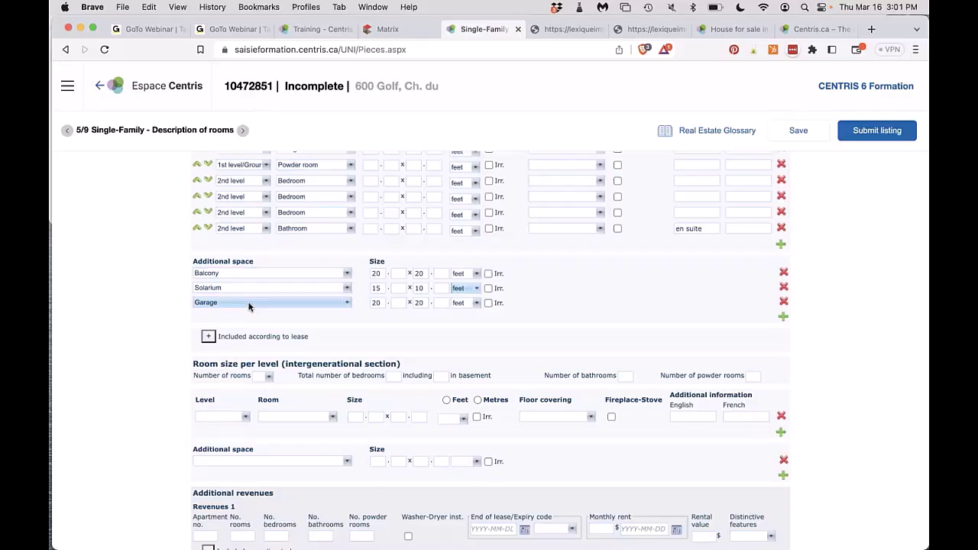
scroll(248, 305, "down", 2)
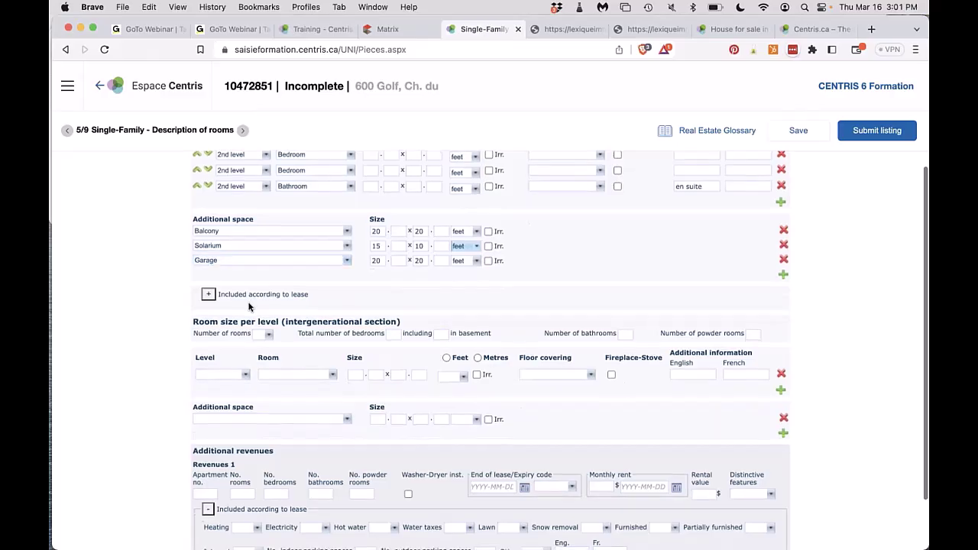
left_click(208, 296)
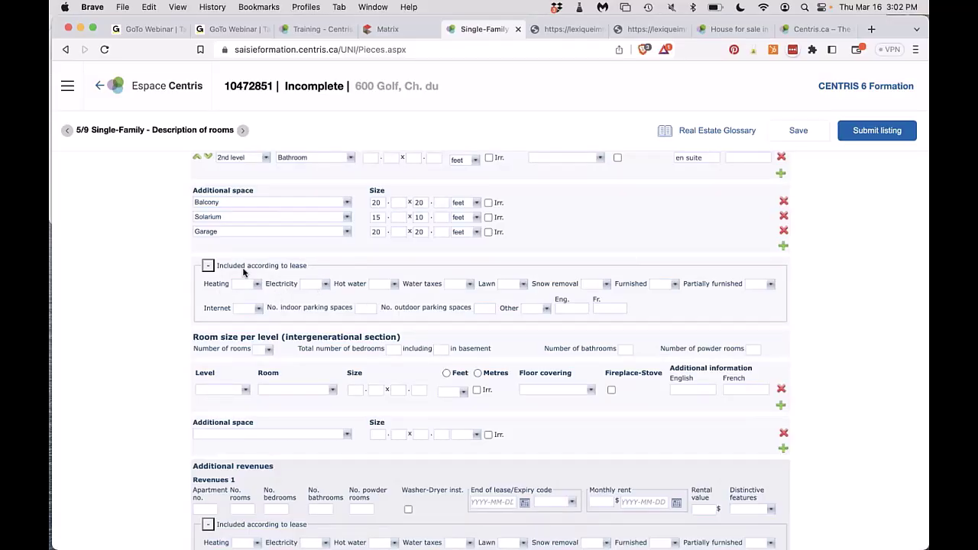
left_click(209, 266)
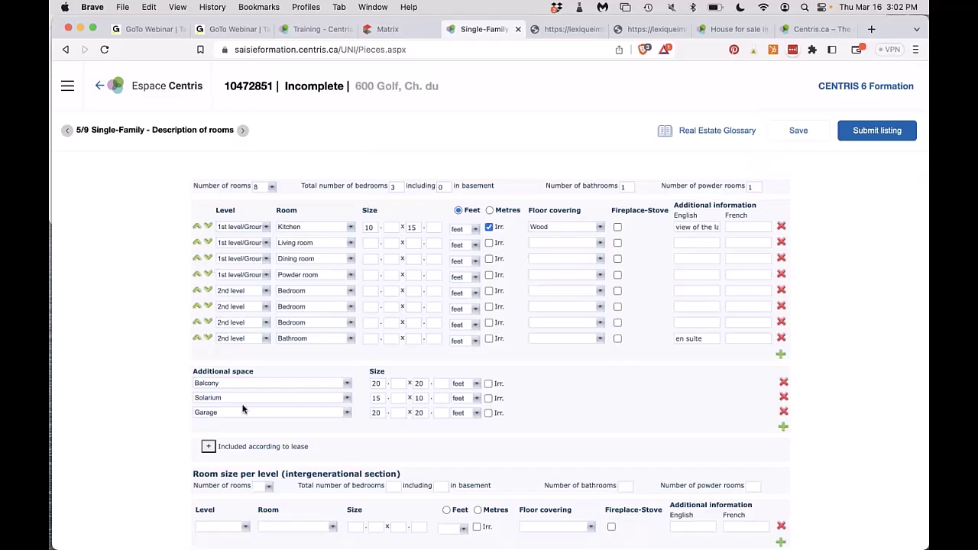
scroll(243, 411, "down", 6)
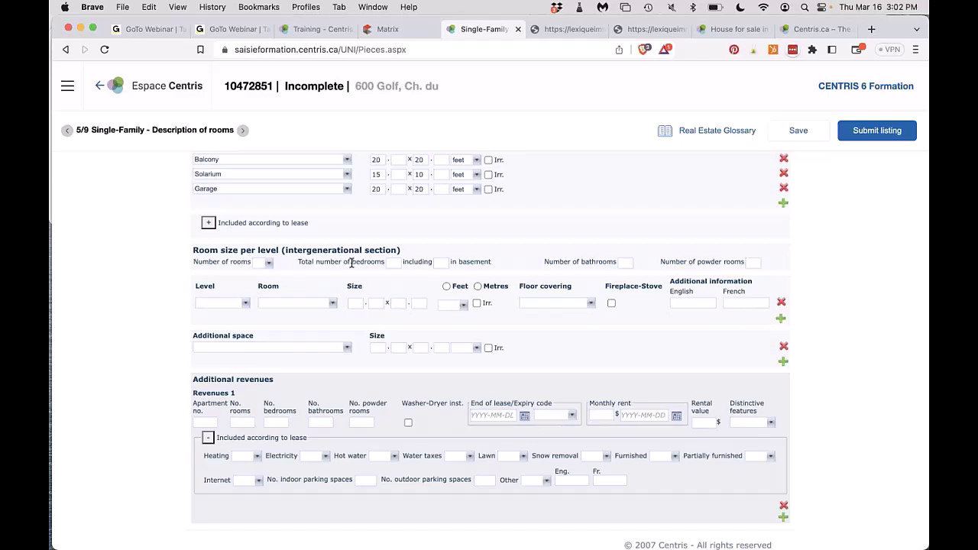
Set the intergenerational room count to 3, with all three rows on Basement 1.
left_click(268, 264)
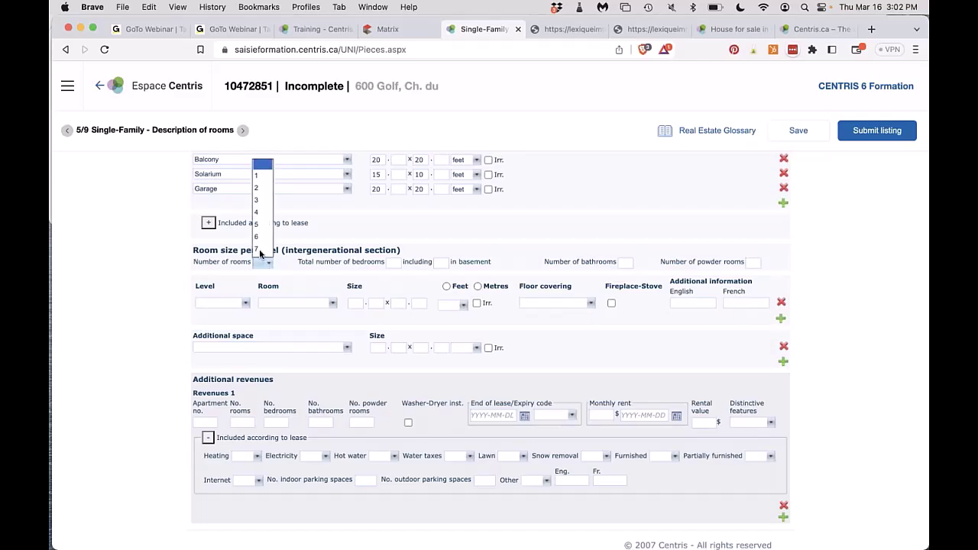
left_click(257, 200)
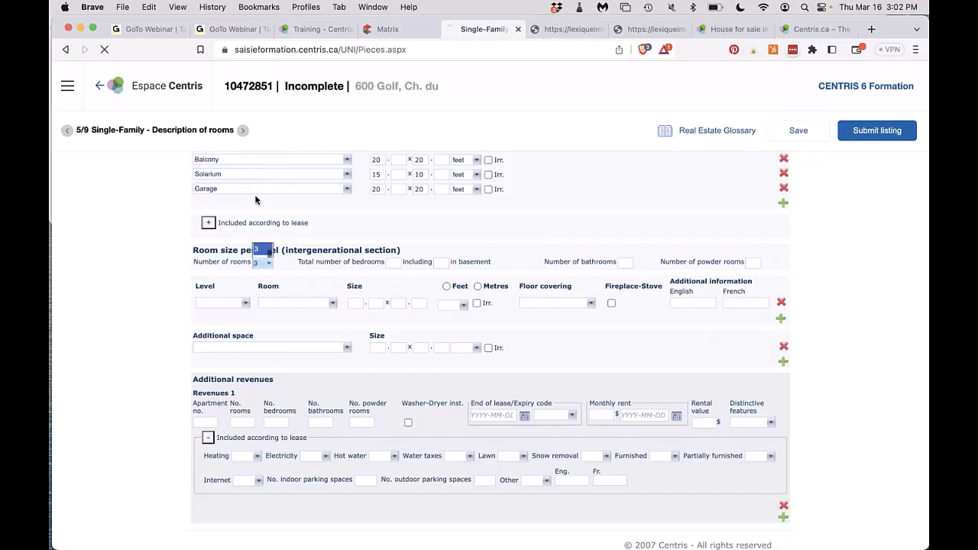
scroll(489, 344, "down", 4)
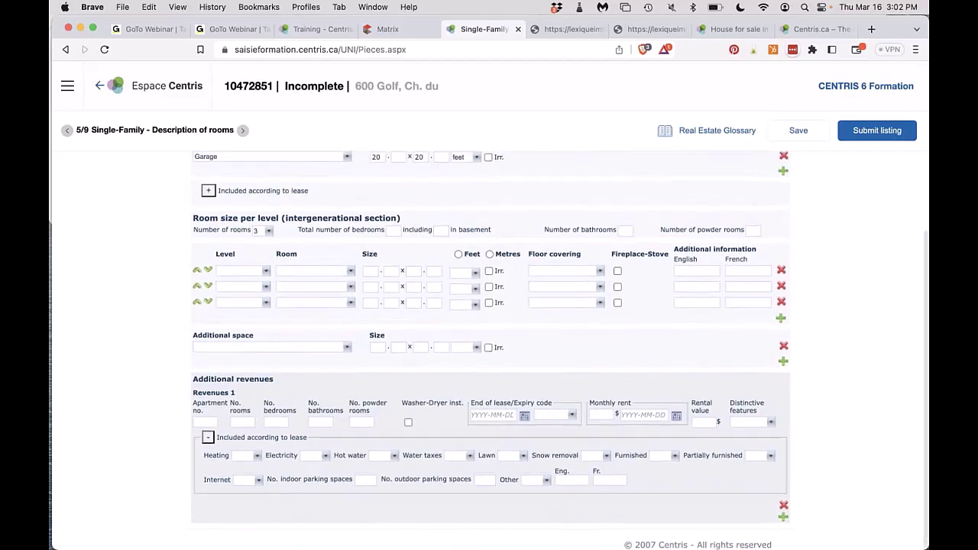
left_click(233, 271)
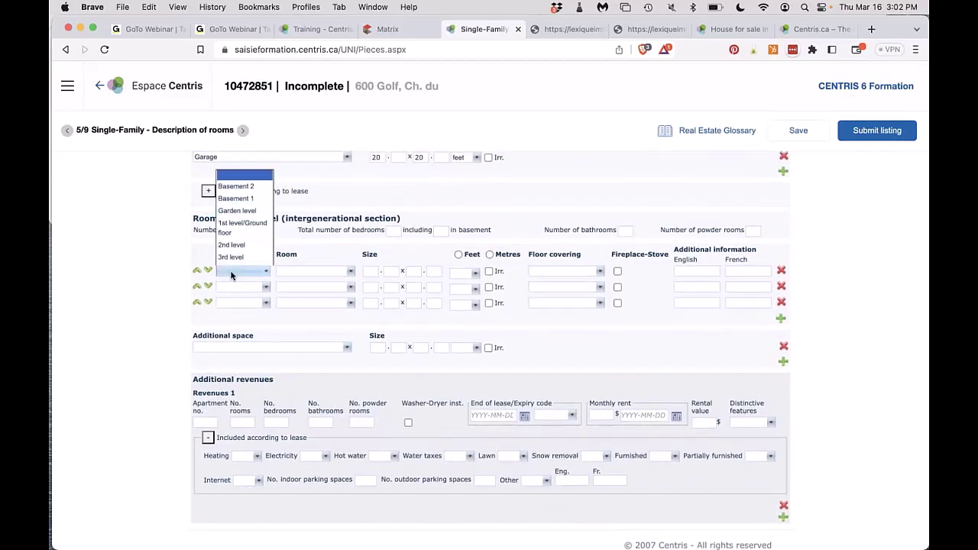
left_click(236, 192)
left_click(236, 193)
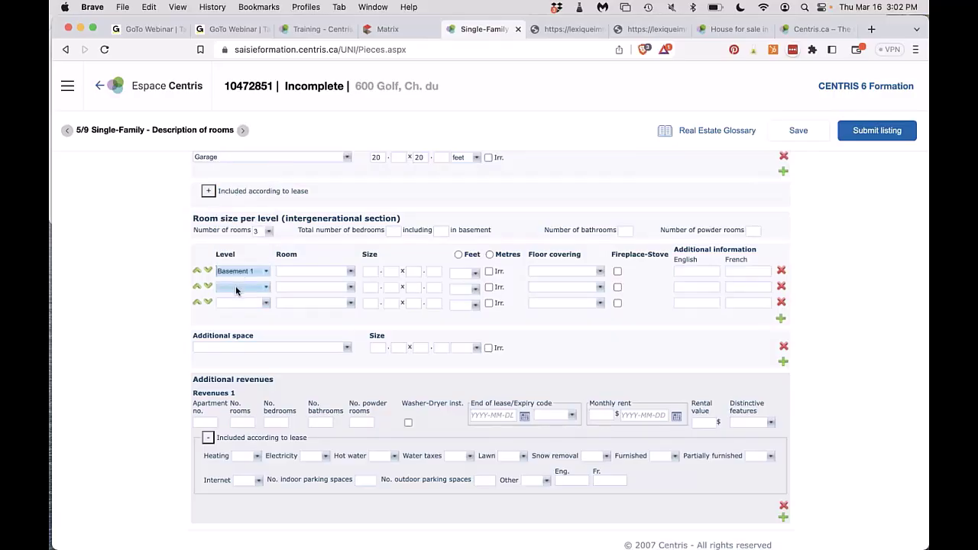
left_click(237, 288)
left_click(238, 209)
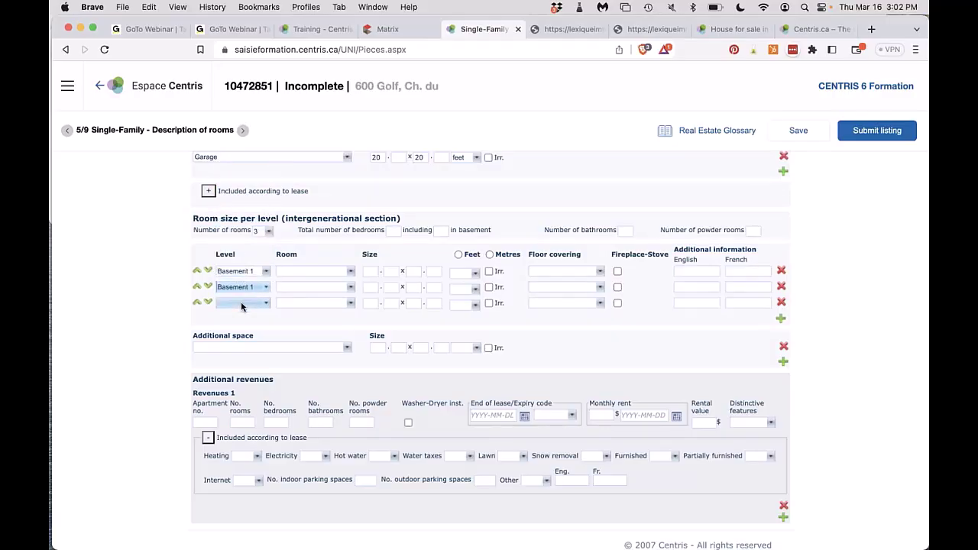
left_click(242, 303)
left_click(247, 227)
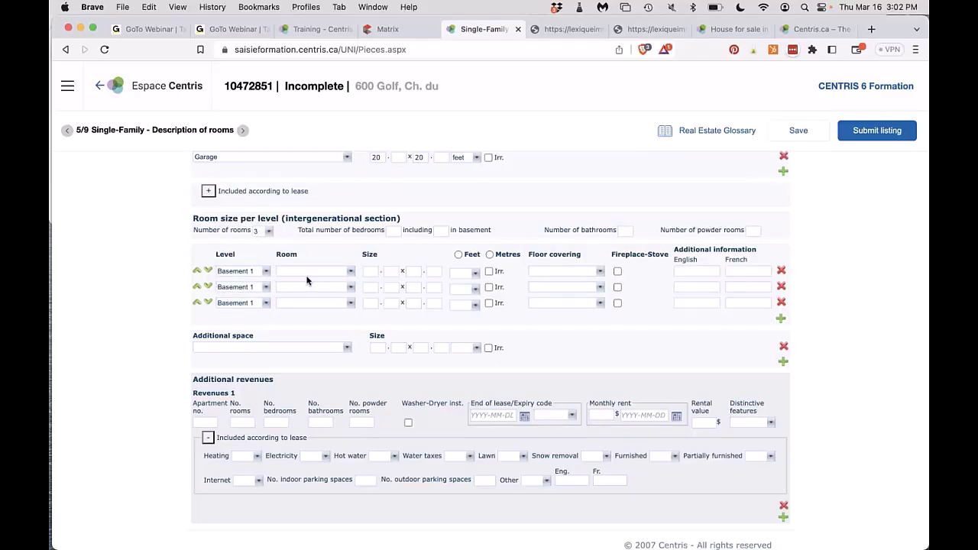
Highlight the intergenerational section and Additional revenues headings, then clear the highlight.
triple_click(388, 220)
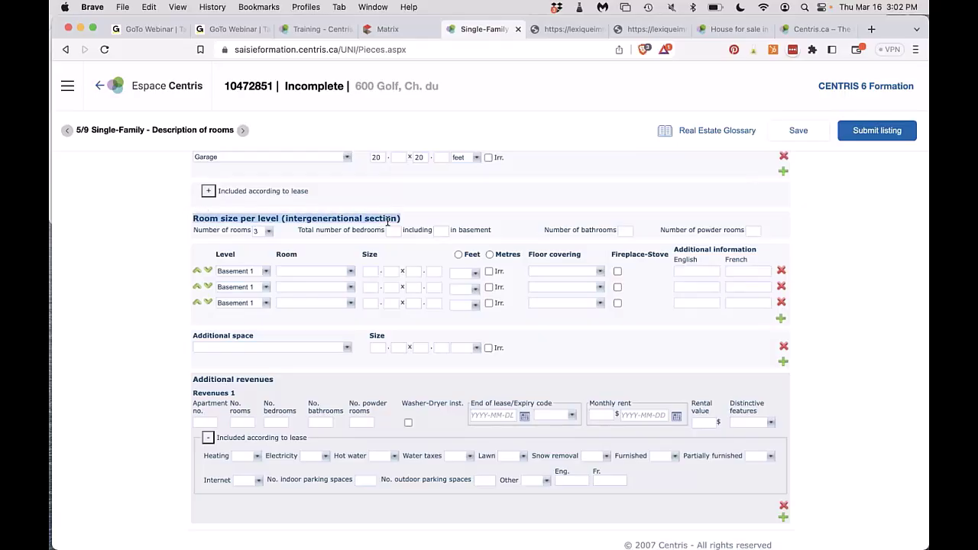
double_click(245, 379)
triple_click(246, 379)
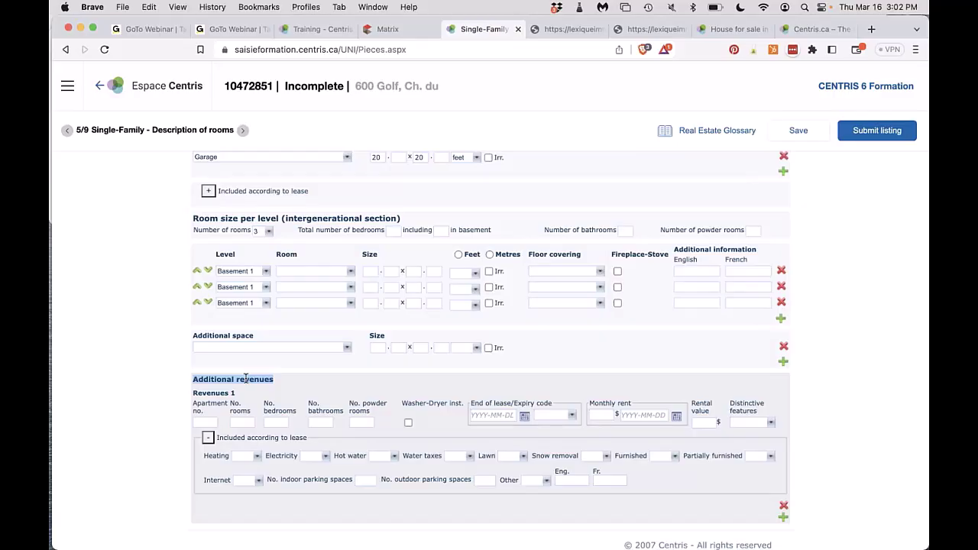
left_click(704, 424)
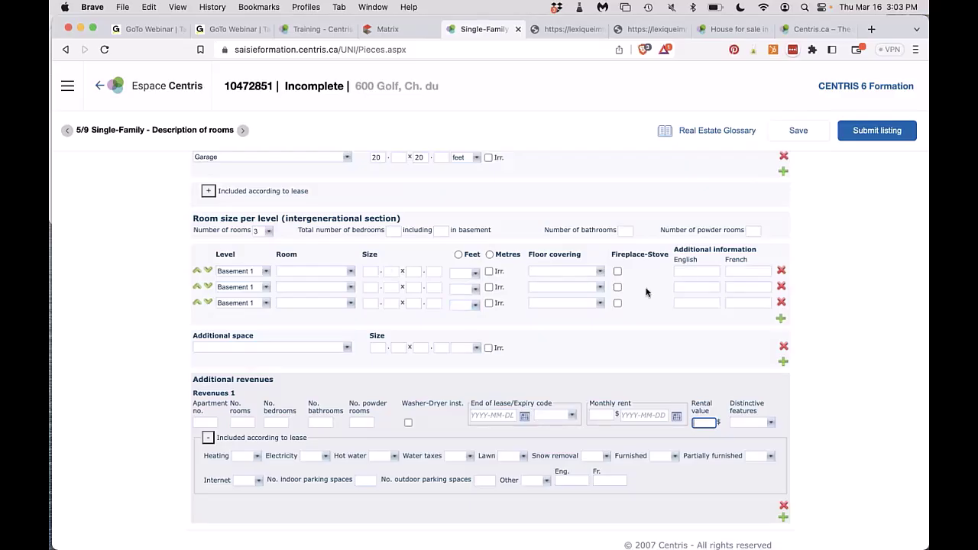
Enter 1 bedroom, 1 in the basement, 1 bathroom and 0 powder rooms for the intergenerational section.
left_click(391, 231)
type("1")
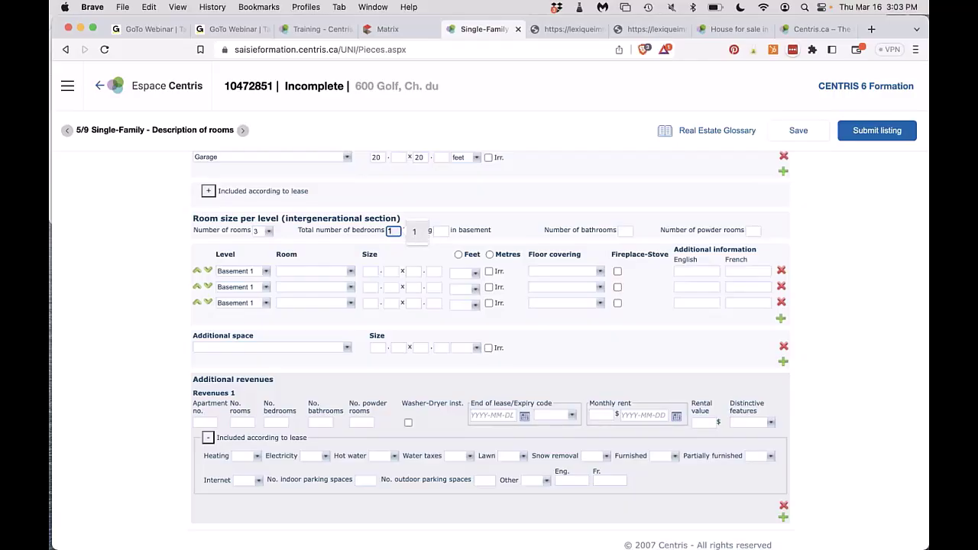
left_click(440, 231)
type("1")
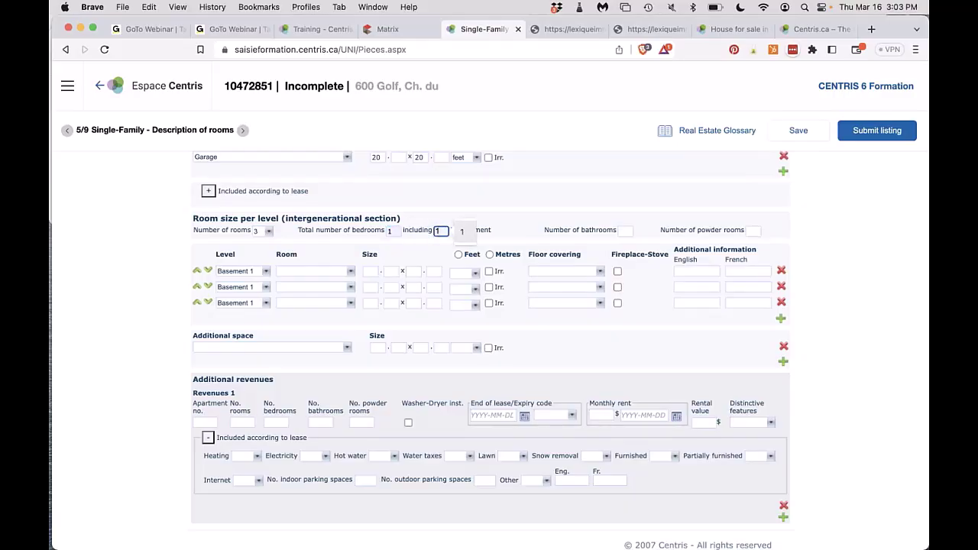
left_click(627, 230)
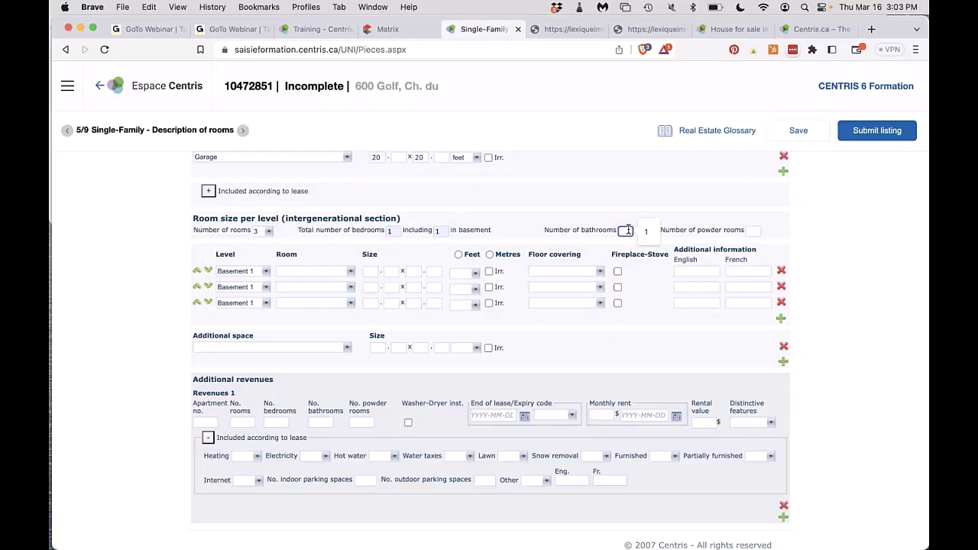
type("1")
left_click(753, 231)
type("0")
Name the three basement rows Living room, Kitchen and Bathroom.
left_click(332, 271)
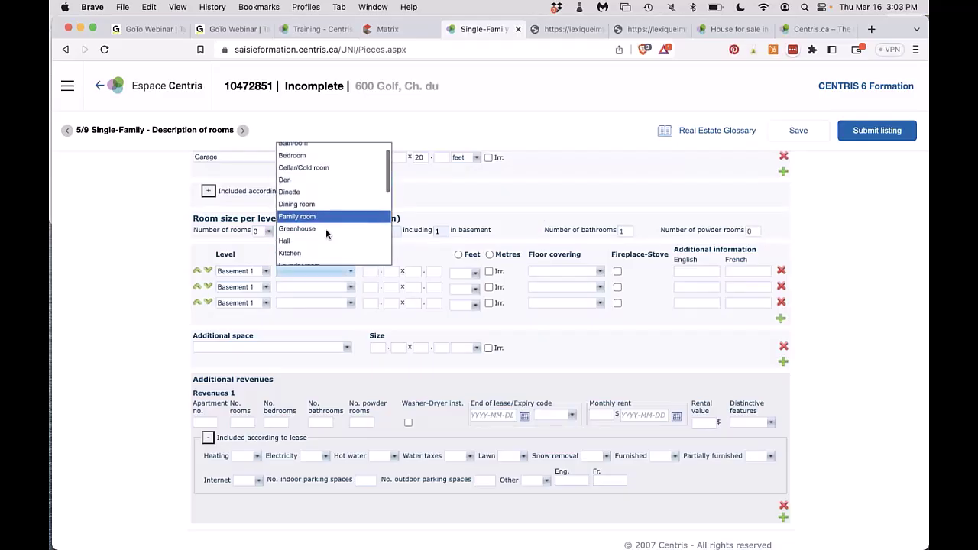
scroll(303, 174, "down", 5)
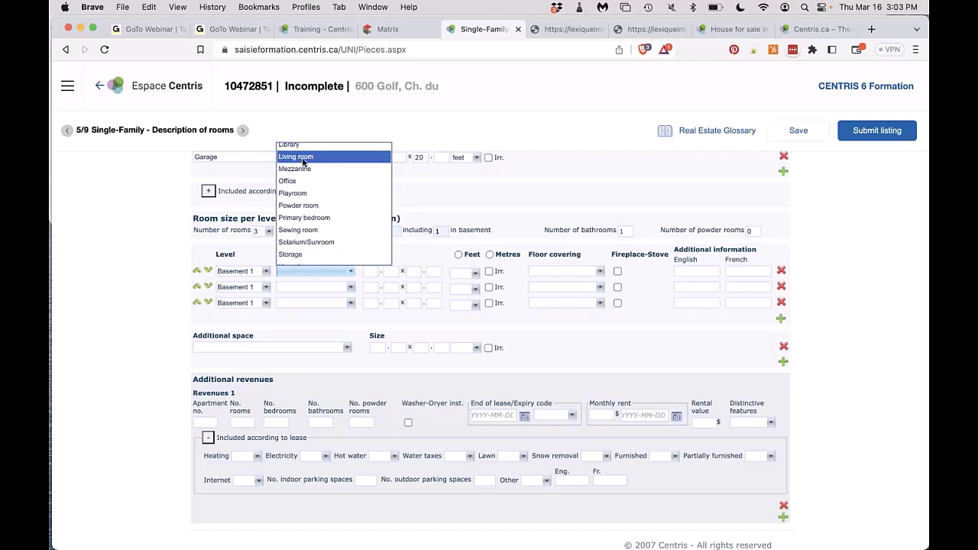
left_click(303, 157)
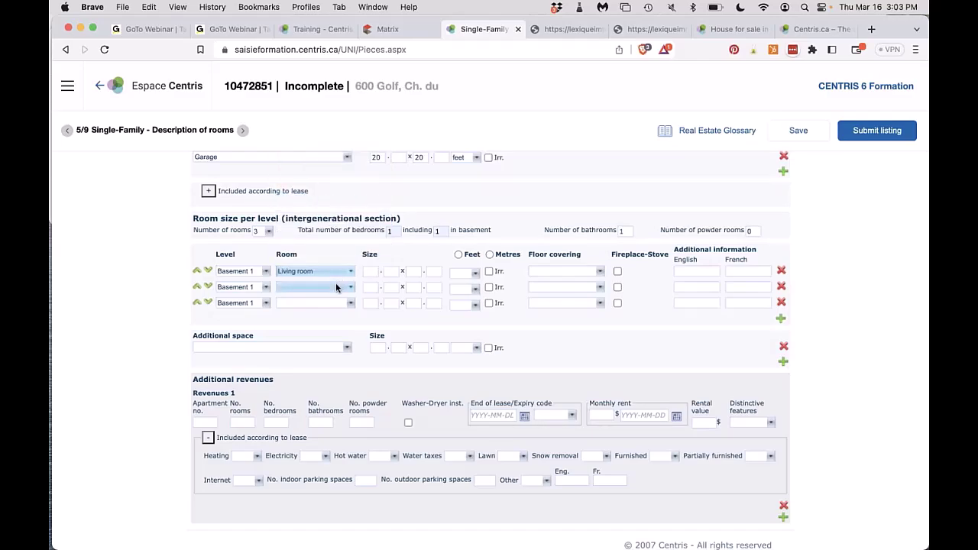
left_click(336, 286)
scroll(336, 284, "down", 1)
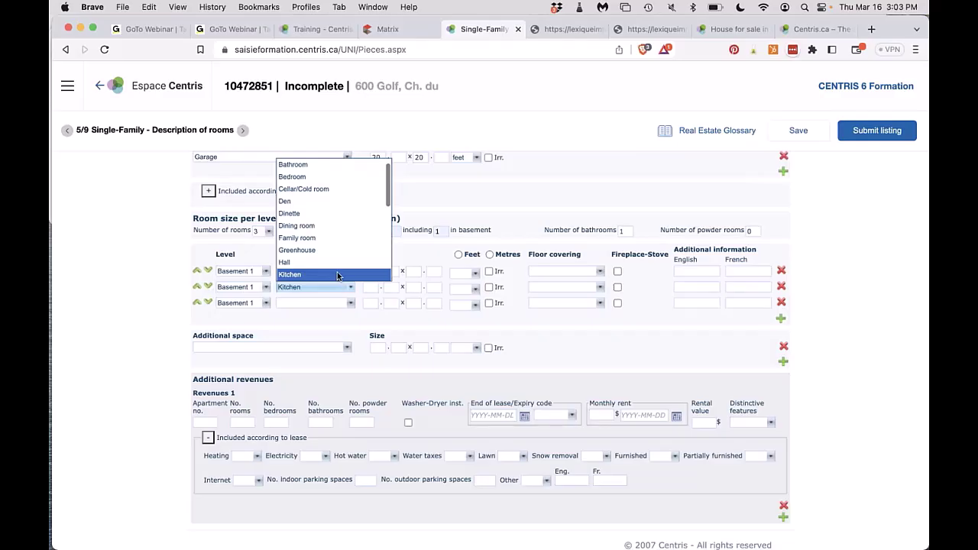
left_click(337, 272)
left_click(323, 305)
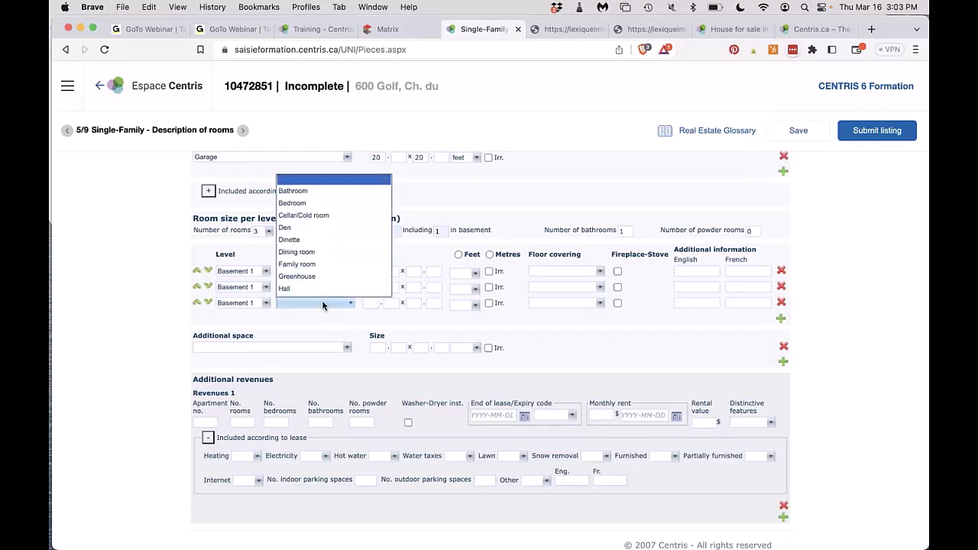
left_click(302, 191)
left_click(351, 272)
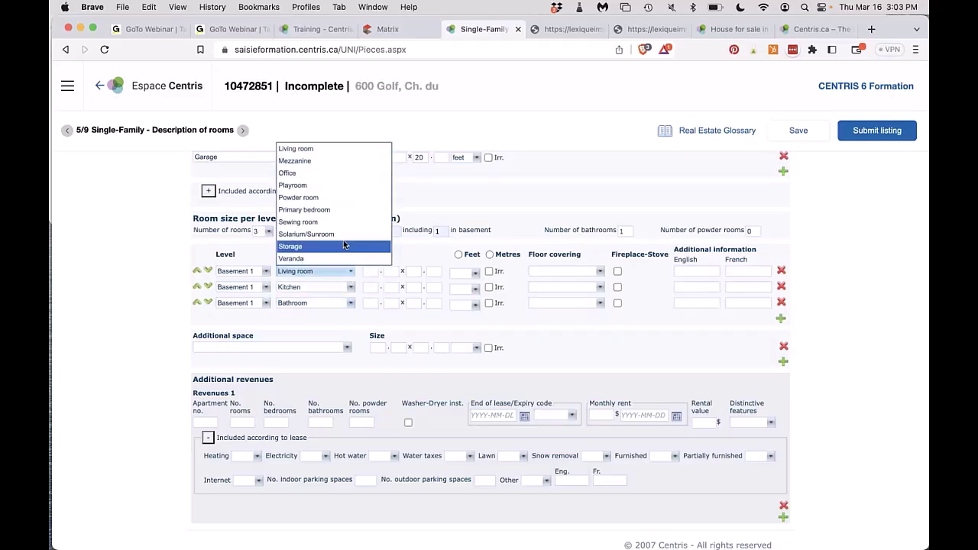
scroll(344, 244, "down", 2)
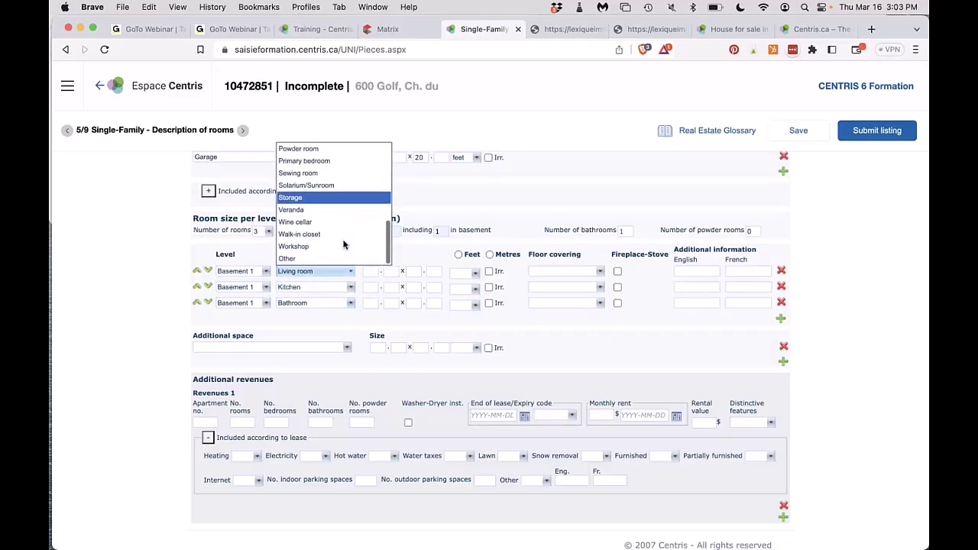
scroll(343, 243, "up", 4)
scroll(343, 244, "up", 1)
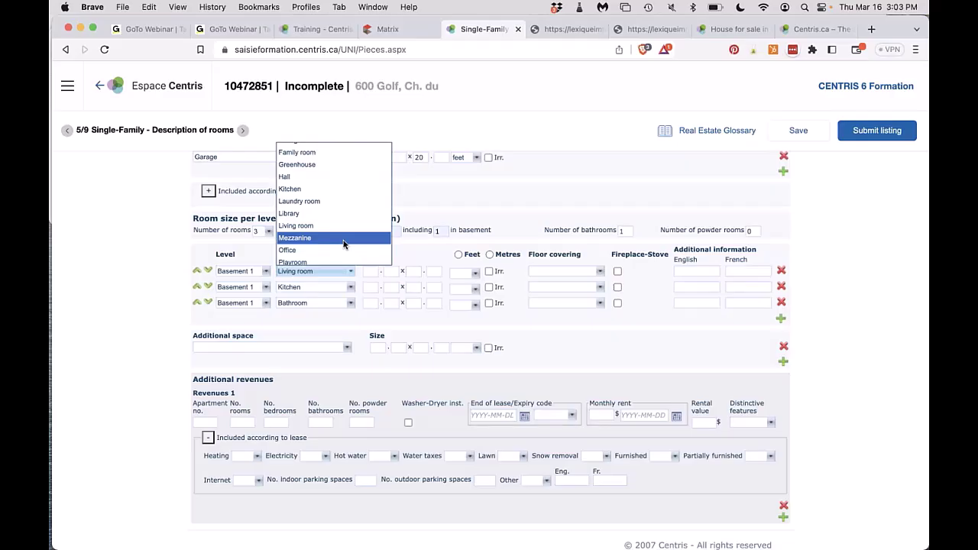
Raise the intergenerational room count to 4, keeping the first row as Living room.
left_click(343, 239)
left_click(263, 230)
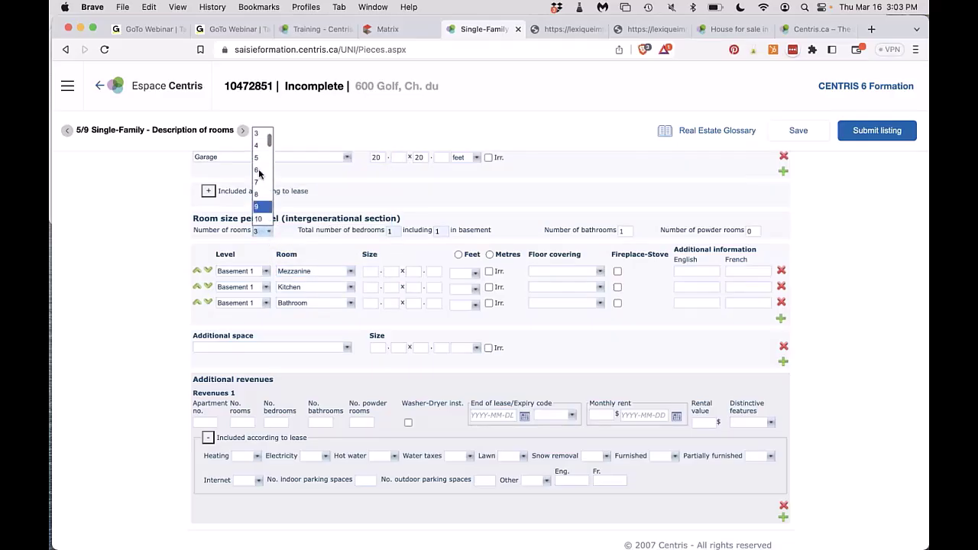
left_click(260, 146)
scroll(303, 369, "up", 5)
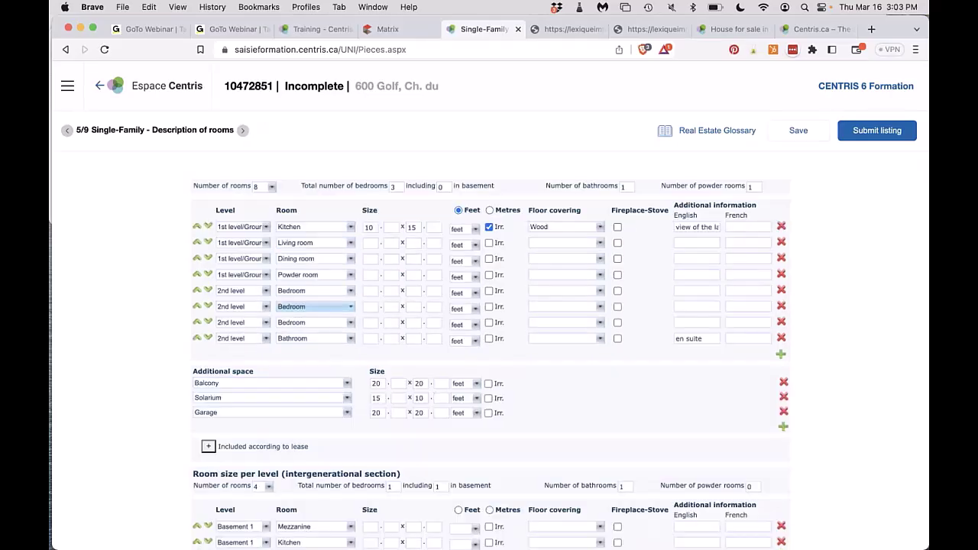
scroll(303, 369, "down", 1)
scroll(303, 370, "down", 3)
left_click(300, 381)
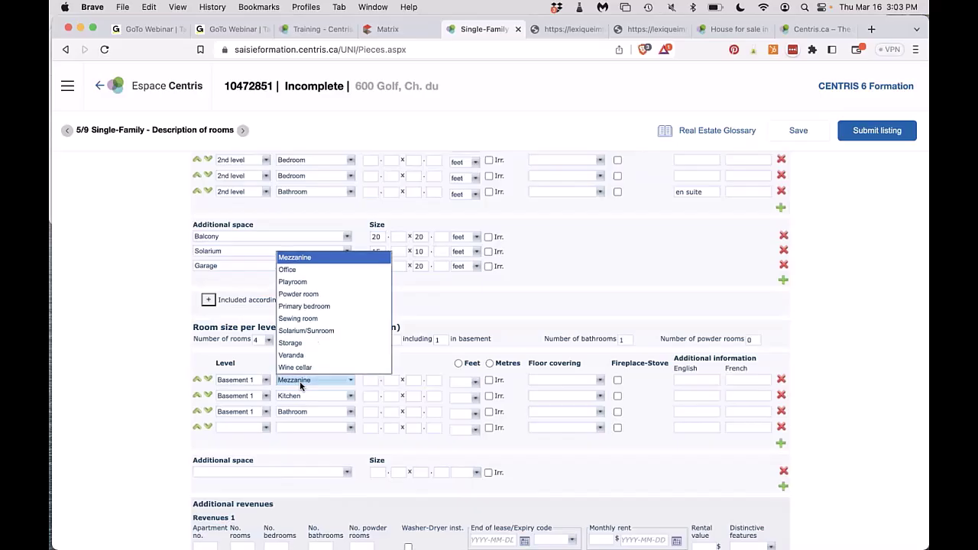
scroll(306, 344, "up", 2)
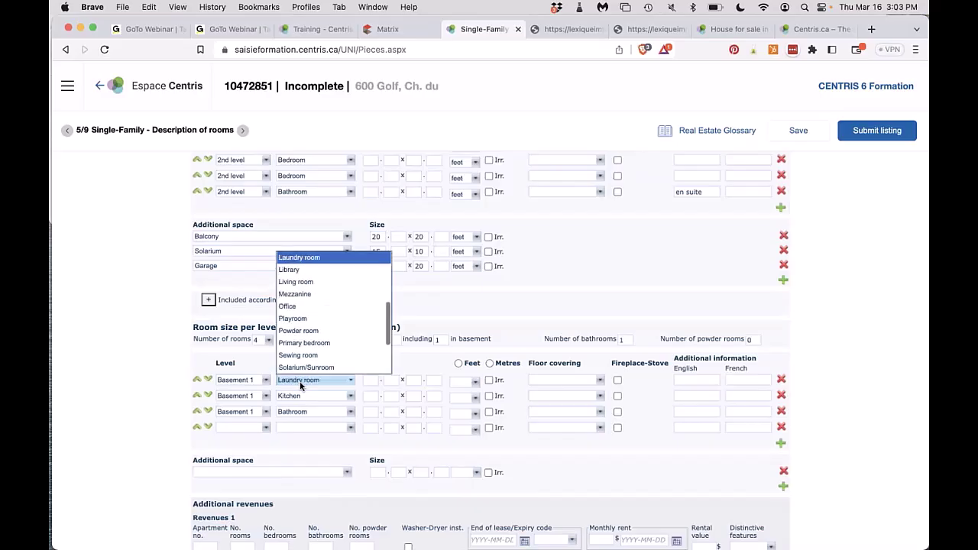
left_click(308, 281)
Make the new fourth row a Basement 1 Bedroom.
left_click(241, 427)
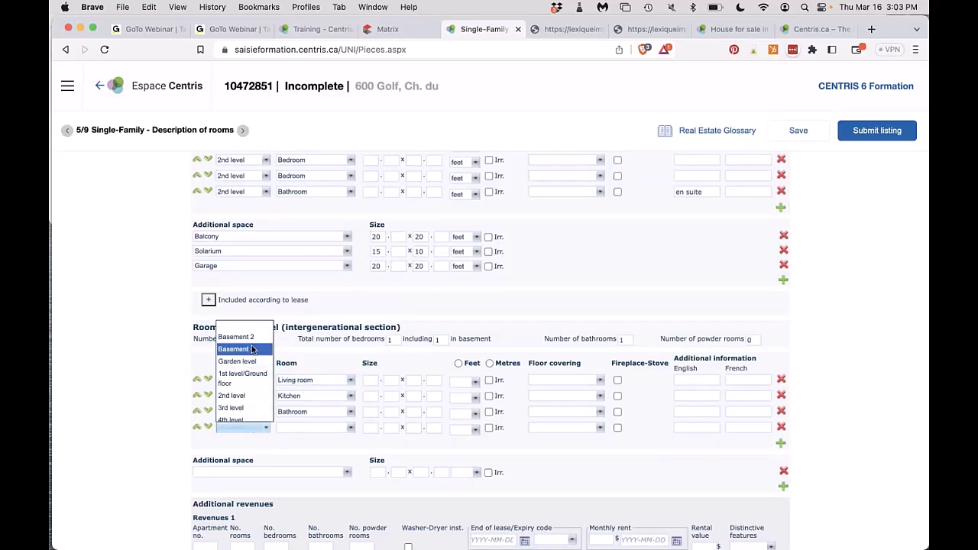
left_click(240, 350)
left_click(298, 428)
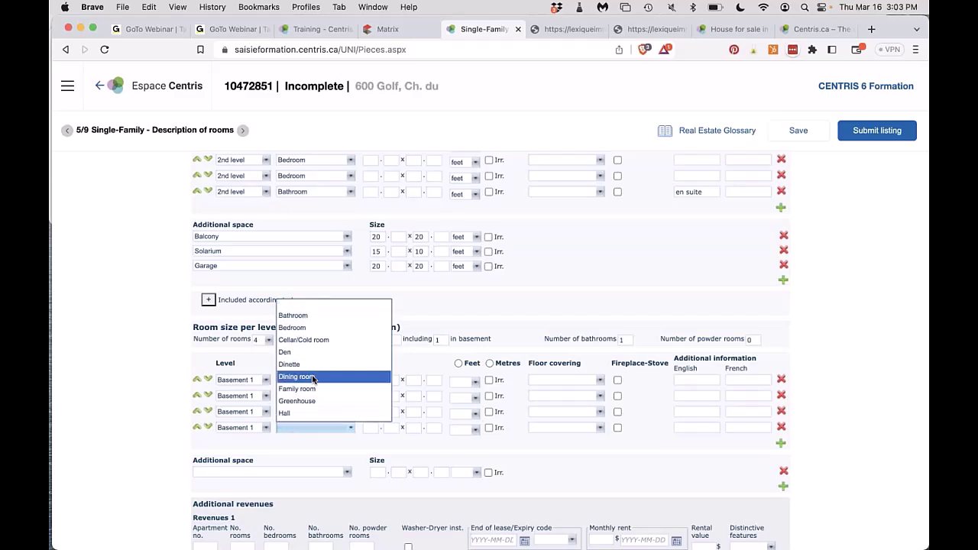
left_click(298, 327)
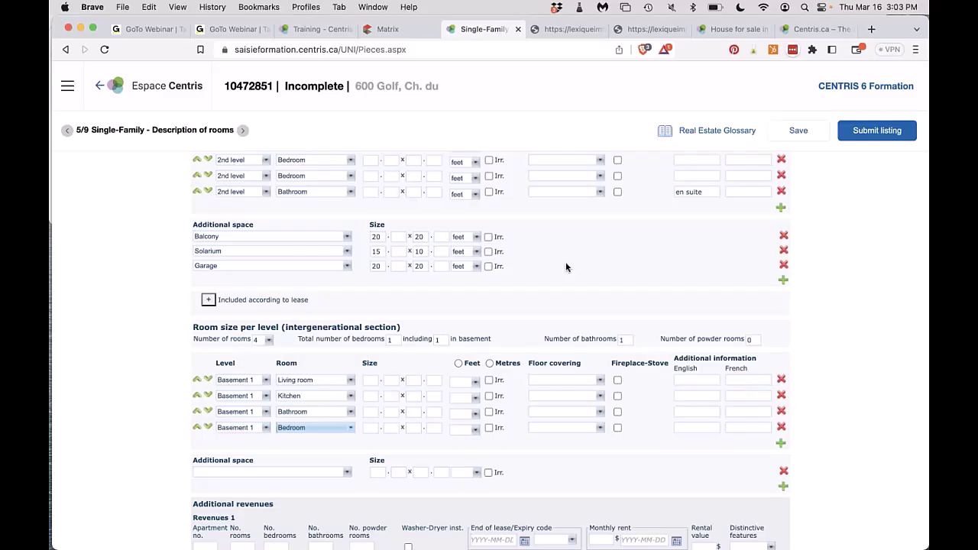
Review the room list and advance to the 6/9 Taxes and Expenses page.
scroll(566, 267, "up", 3)
scroll(417, 215, "down", 5)
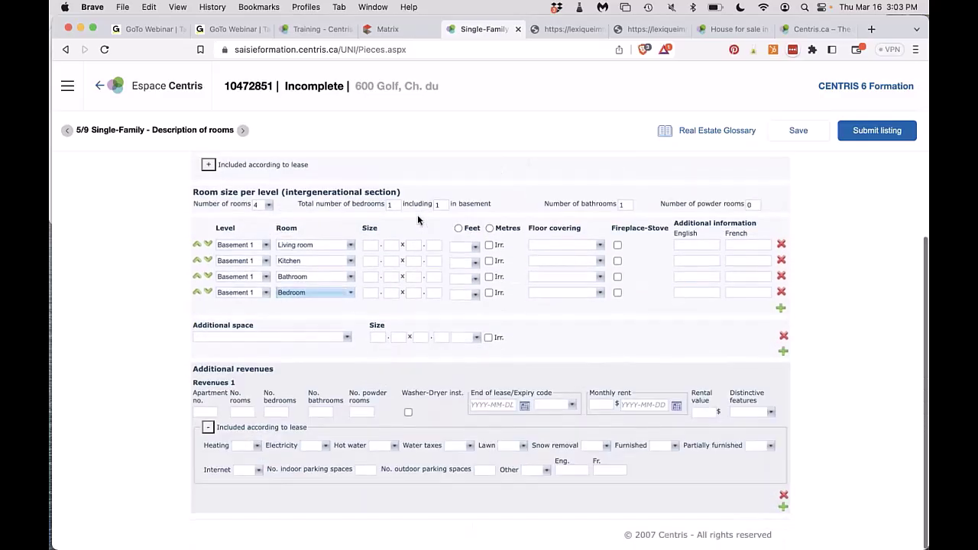
scroll(418, 220, "up", 4)
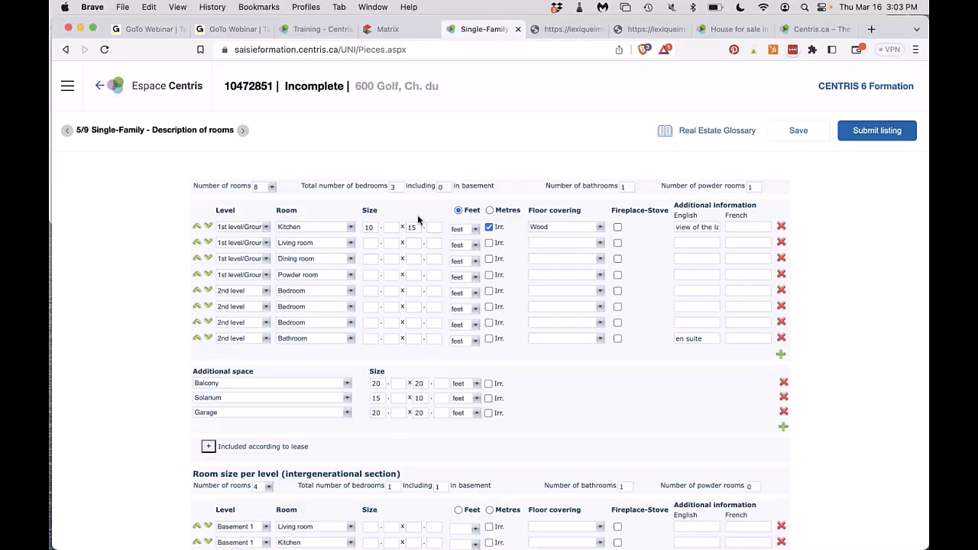
scroll(237, 331, "down", 2)
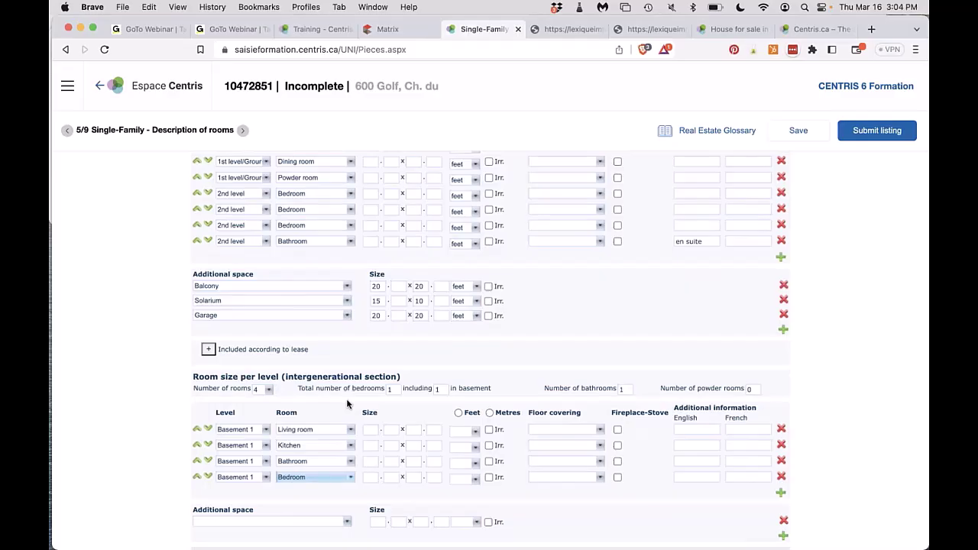
left_click(243, 131)
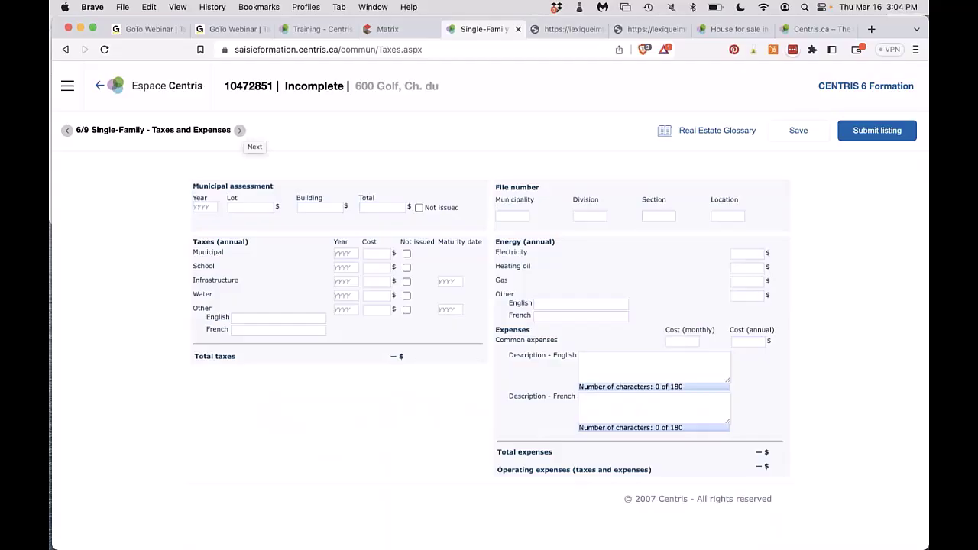
Enter the 2023 assessment: lot 200000 and building 280000.
left_click(201, 207)
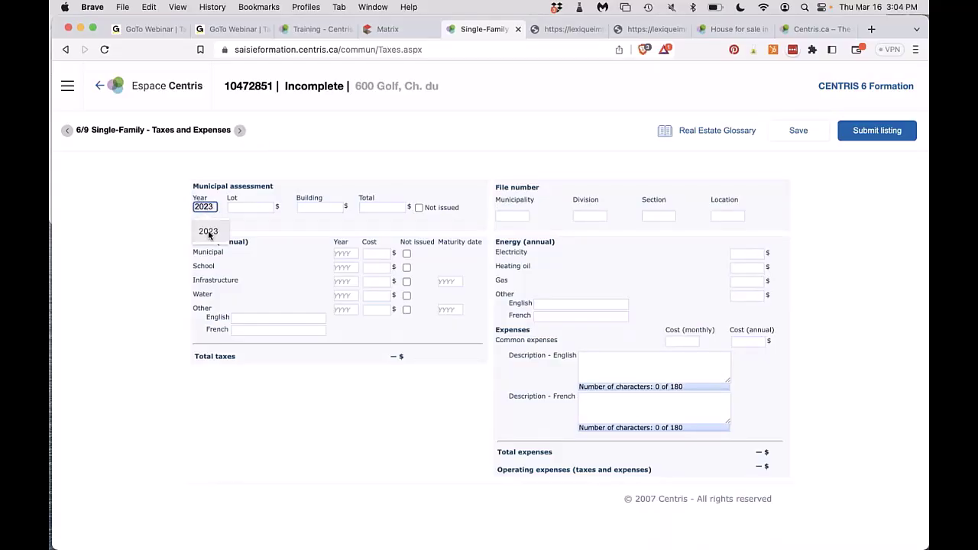
left_click(212, 231)
left_click(245, 207)
left_click(262, 234)
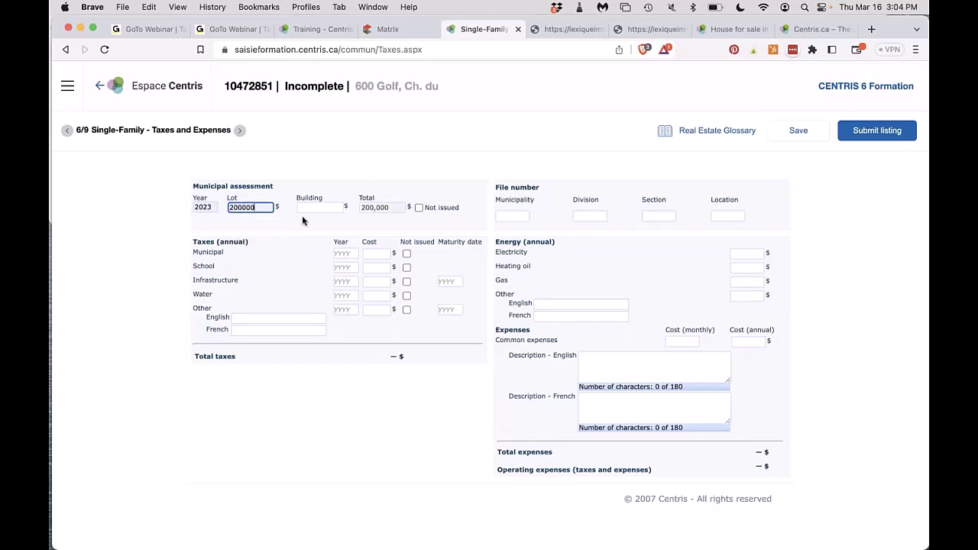
left_click(329, 205)
left_click(325, 232)
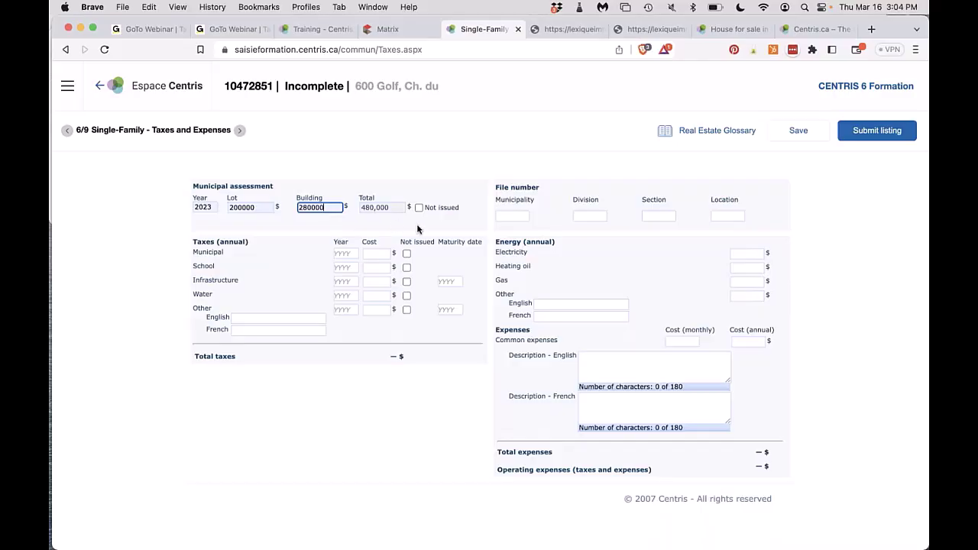
Record 2023 municipal taxes of 4000 and 2023 school taxes of 900.
left_click(347, 254)
left_click(347, 255)
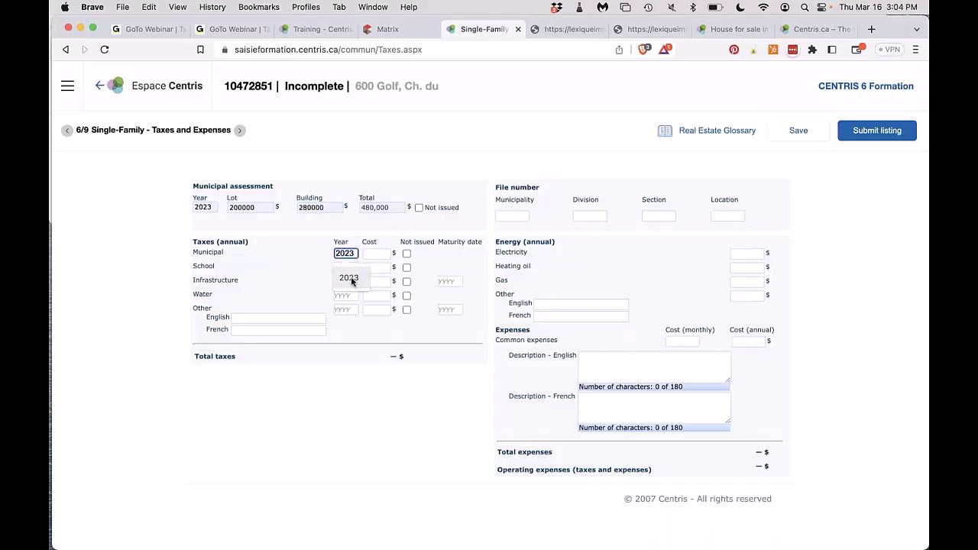
left_click(346, 279)
left_click(381, 257)
left_click(375, 279)
key("Tab")
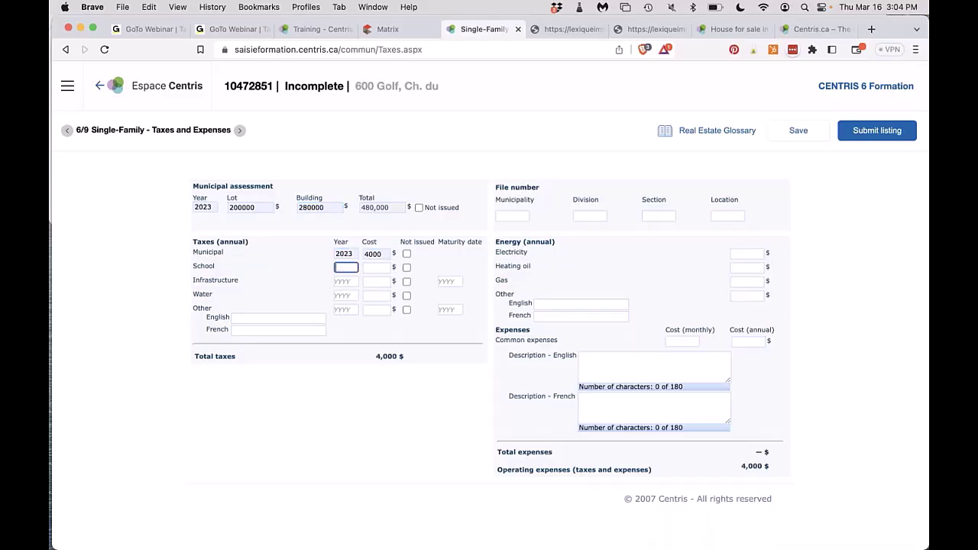
left_click(345, 295)
left_click(376, 254)
left_click(375, 269)
Set the electricity cost to 1300 from the autofill suggestion.
left_click(758, 254)
key("Down")
key("Return")
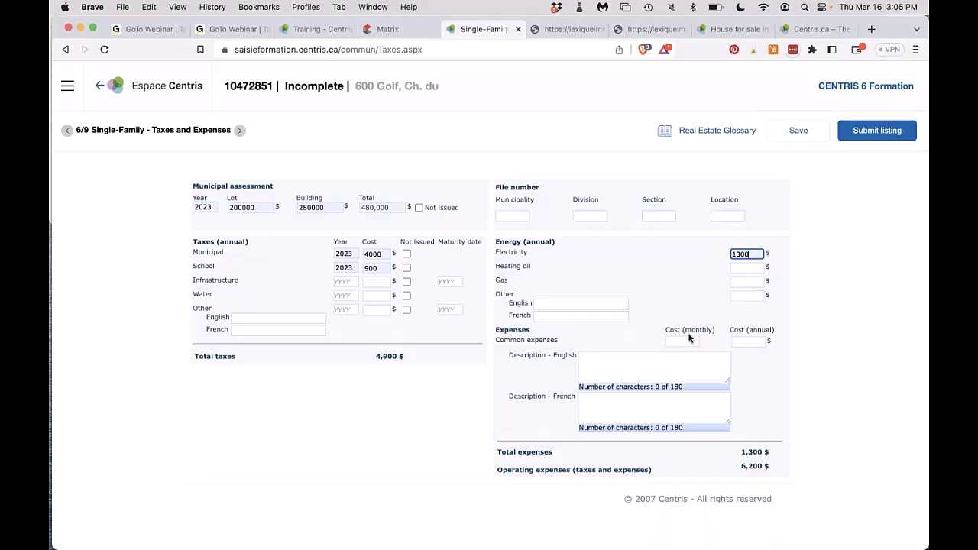
Record 25 $ monthly common expenses described as 'Alley snow removal', then go to Additional Information.
left_click(686, 341)
type("25")
left_click(680, 367)
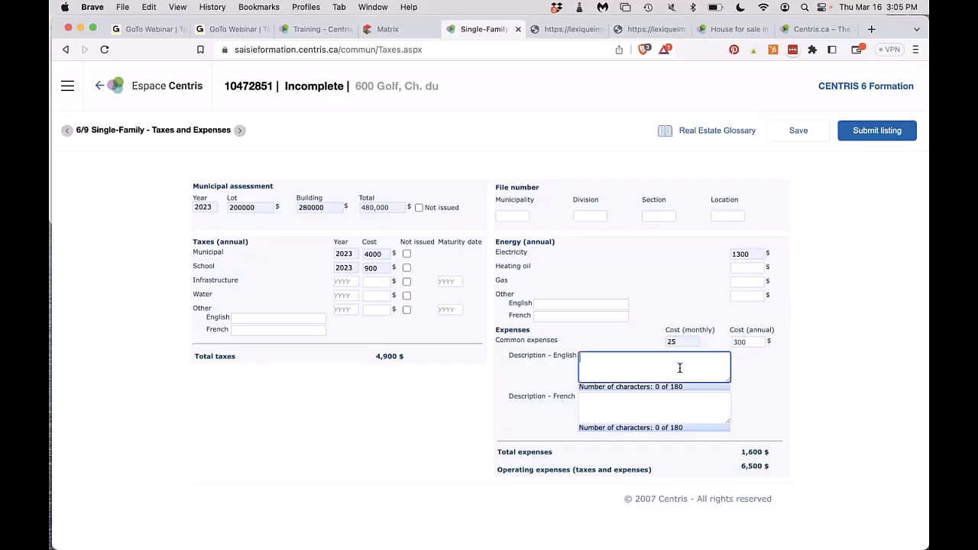
type("snow removalAlley")
left_click_drag(671, 359, 638, 359)
key("super+c")
key("BackSpace")
left_click(581, 360)
key("super+v")
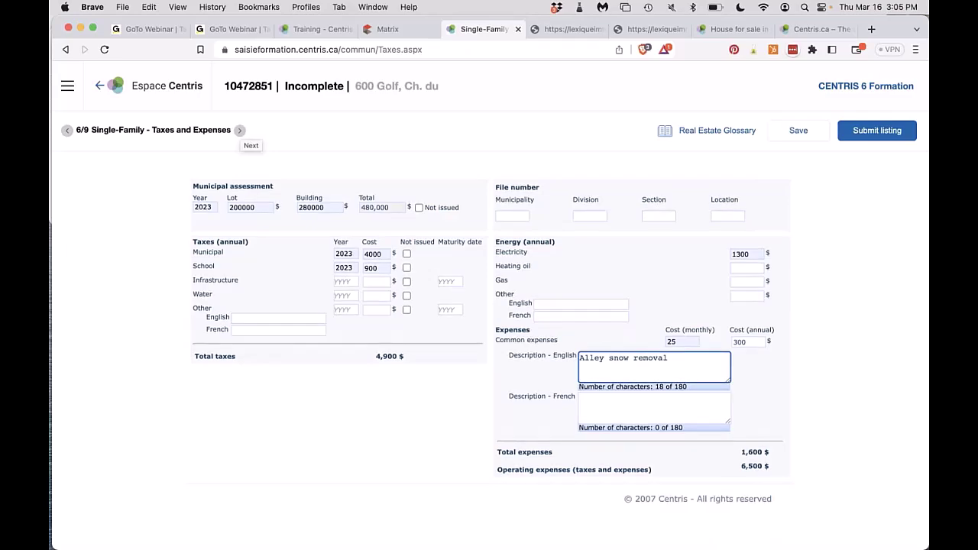
left_click(239, 130)
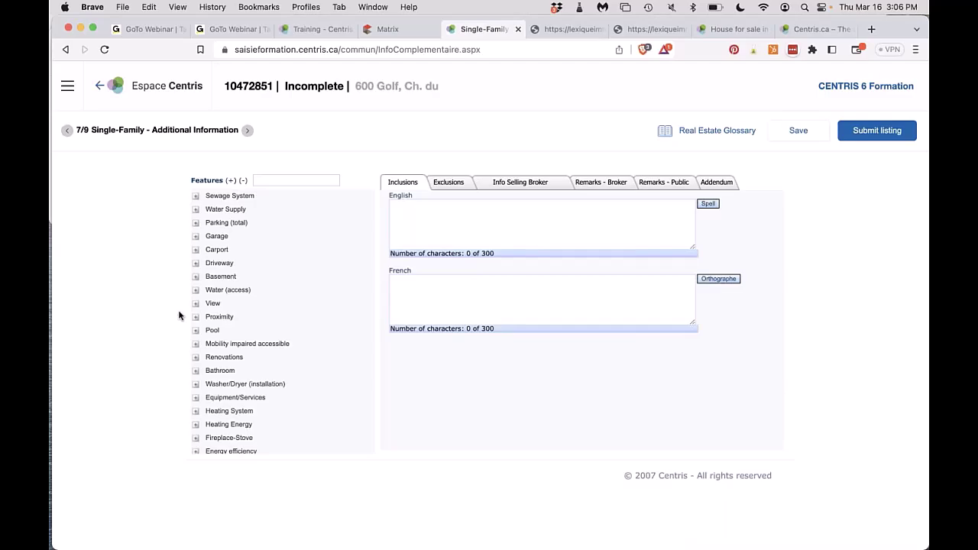
Tick Municipality under both the Sewage System and the Water Supply options.
scroll(296, 261, "down", 1)
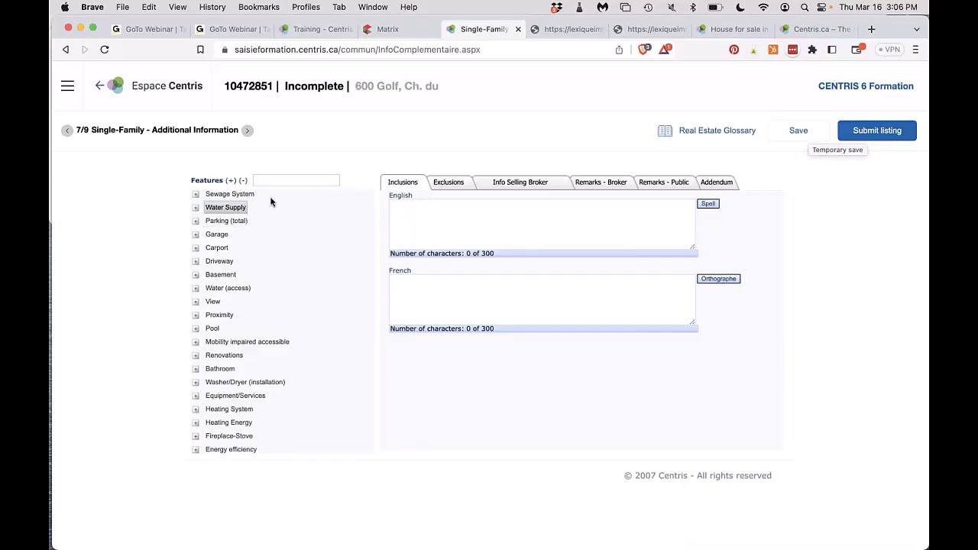
scroll(227, 373, "down", 5)
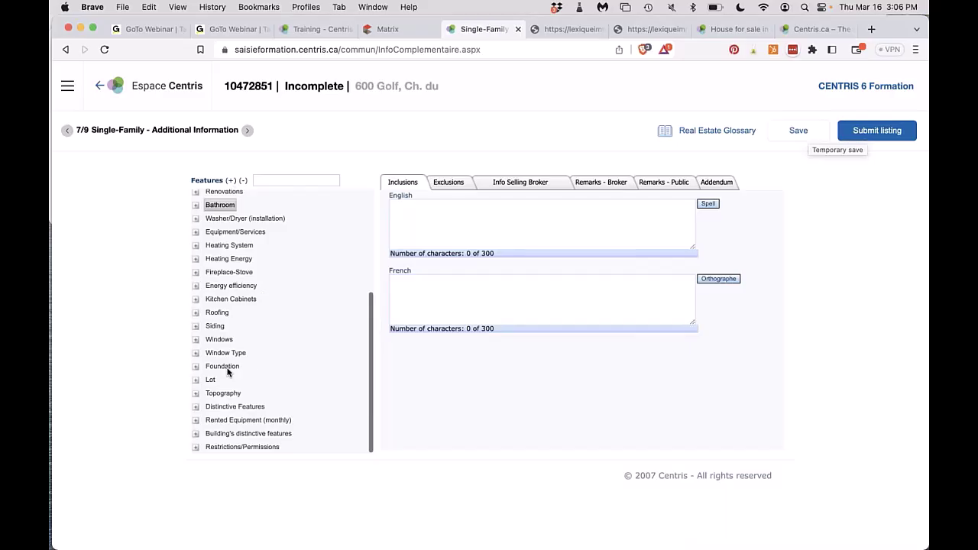
scroll(227, 373, "up", 5)
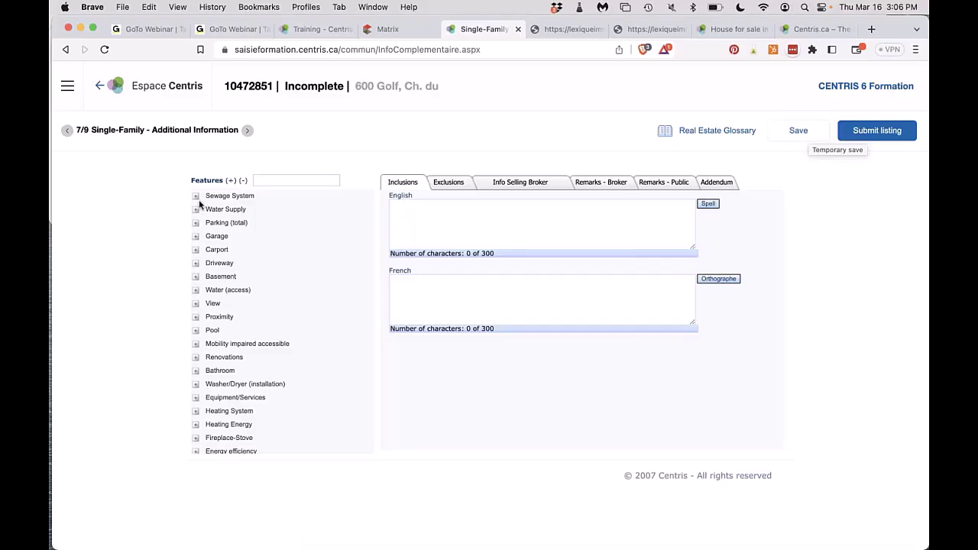
left_click(196, 196)
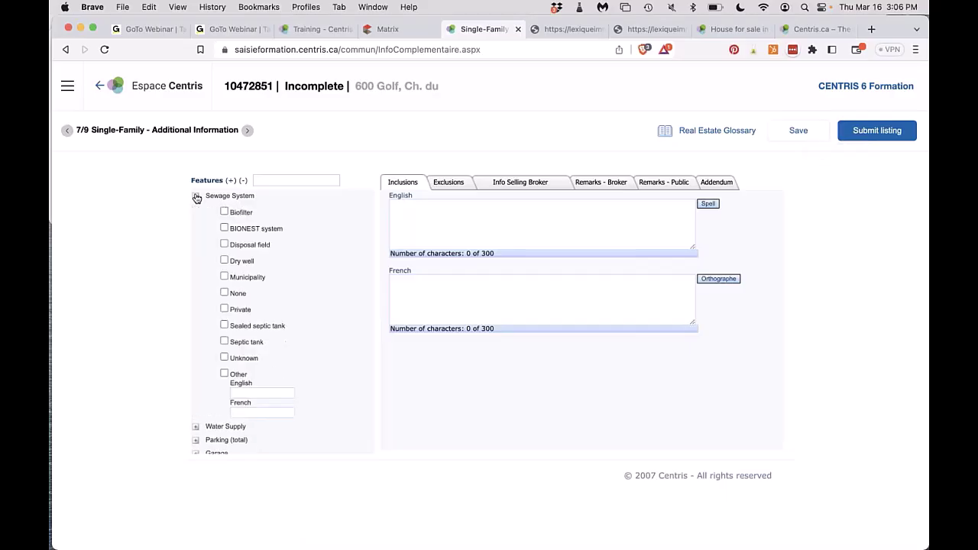
left_click(224, 276)
left_click(196, 198)
left_click(196, 211)
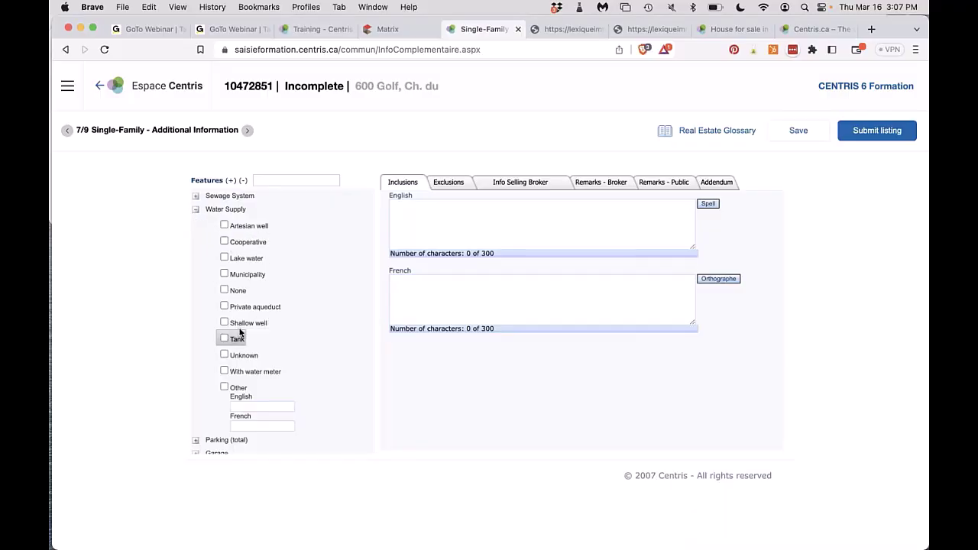
left_click(224, 274)
Under Parking (total), tick Garage and enter 1 as its number of spaces.
left_click(195, 209)
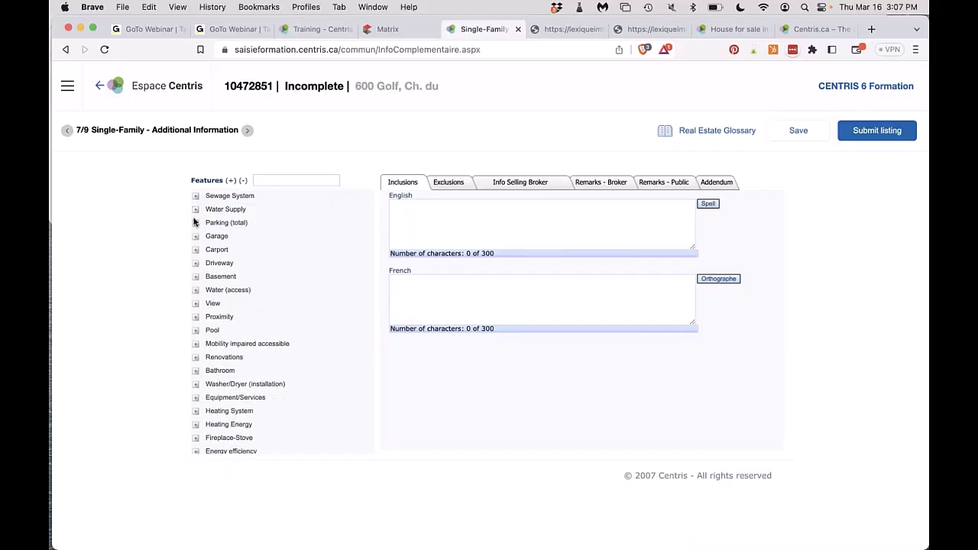
left_click(196, 222)
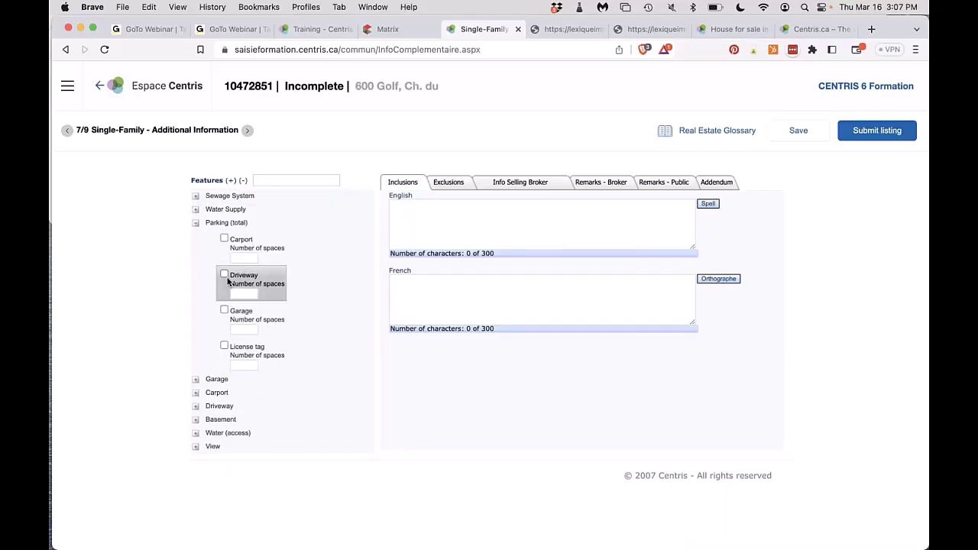
left_click(224, 310)
left_click(241, 328)
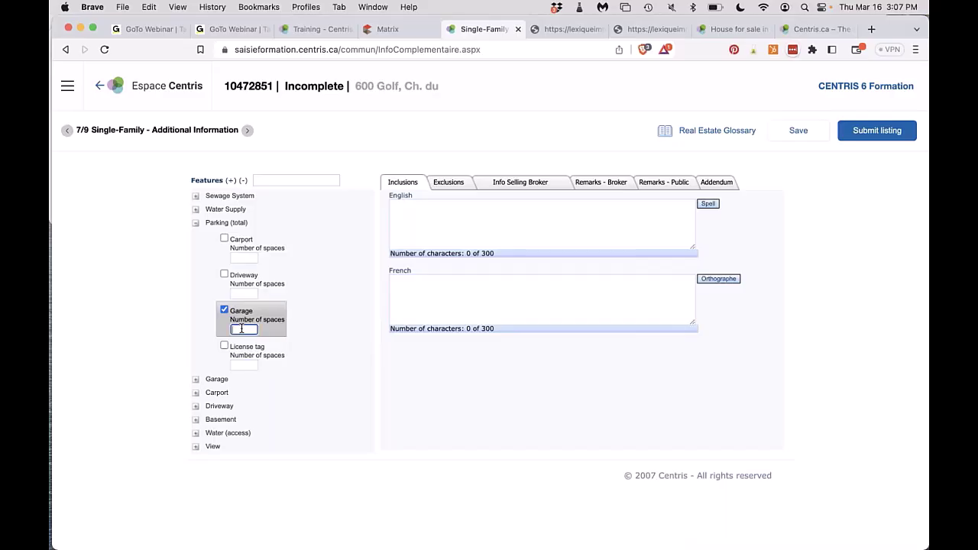
type("1")
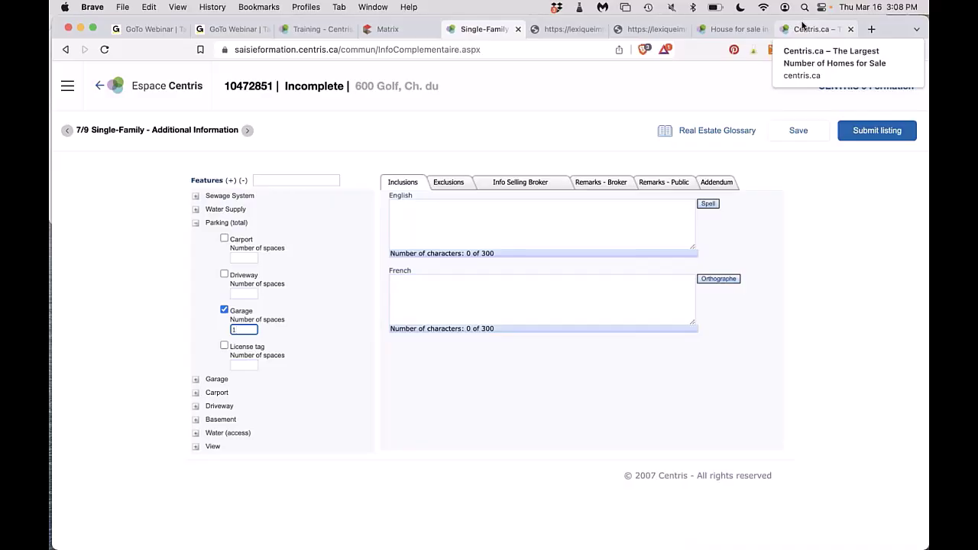
left_click(196, 223)
left_click(196, 237)
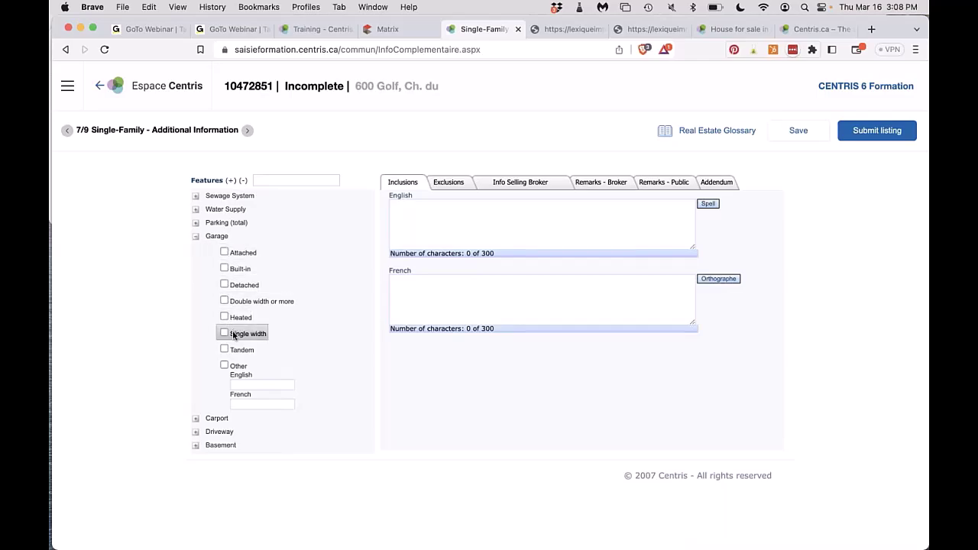
Mark the garage as Detached, leaving the Carport and Driveway options unticked.
left_click(224, 284)
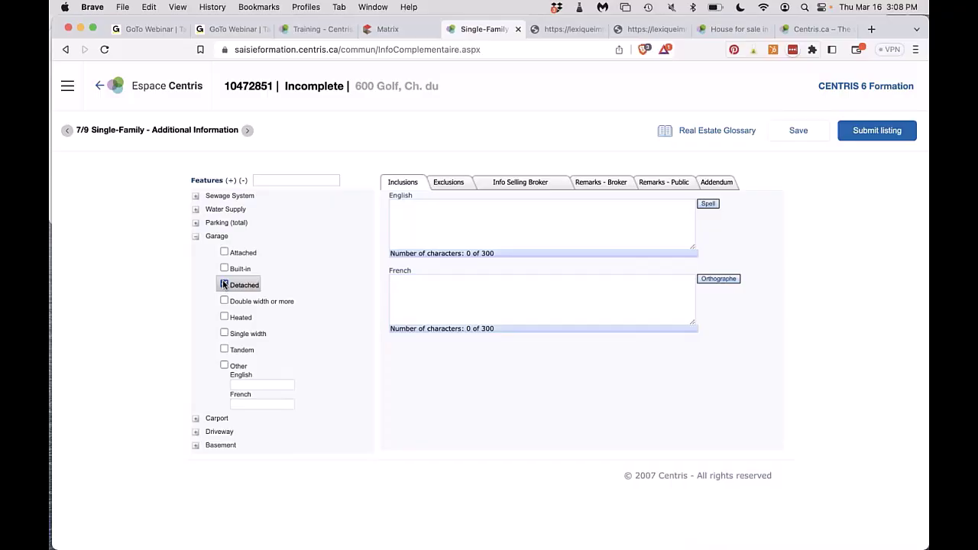
left_click(194, 237)
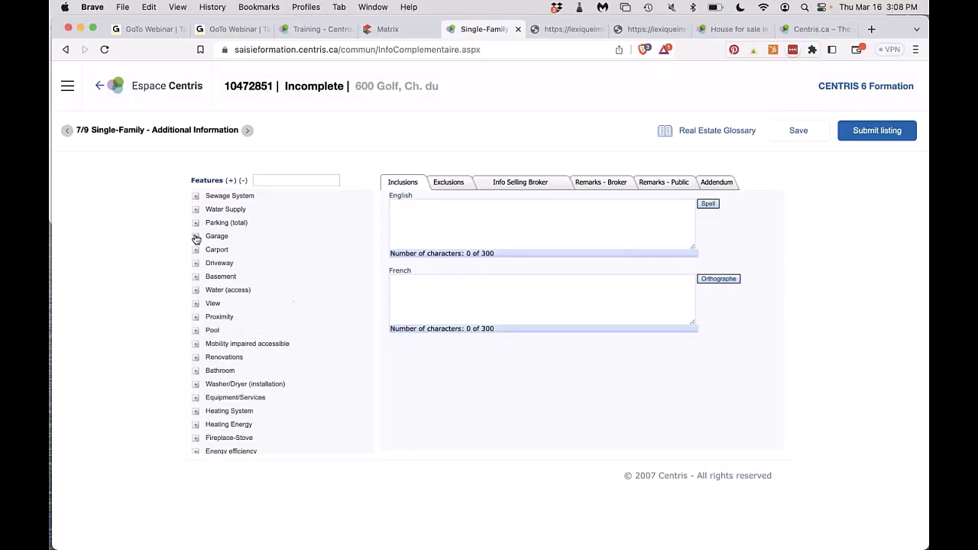
left_click(196, 250)
left_click(195, 252)
left_click(195, 265)
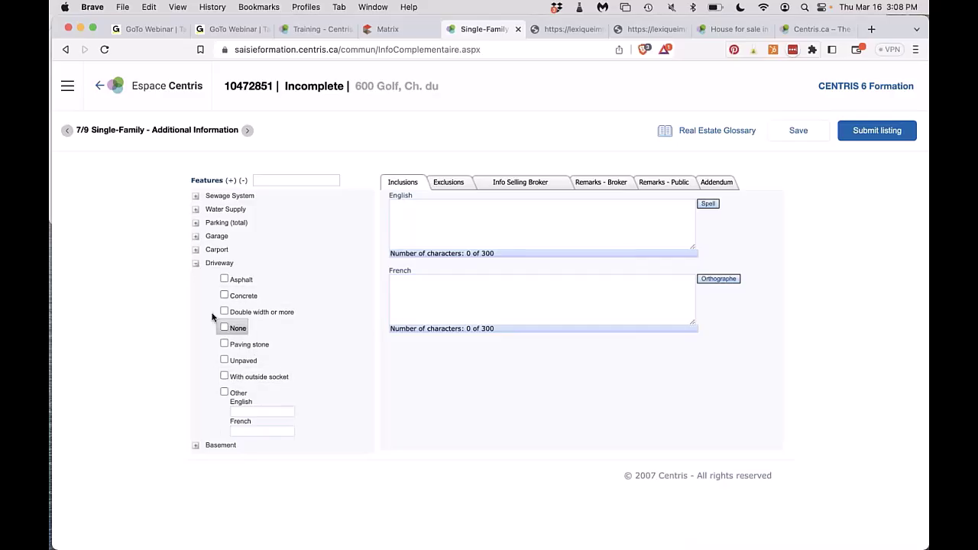
left_click(195, 265)
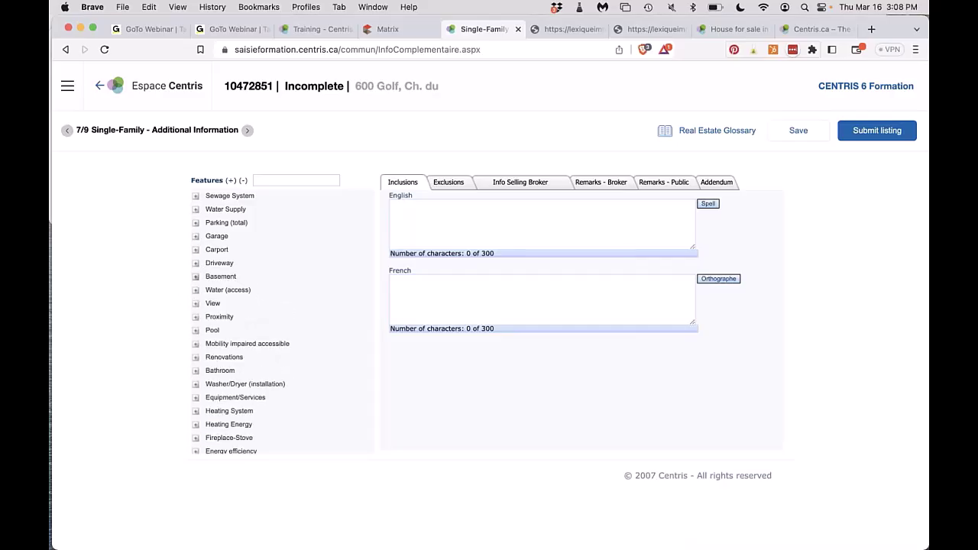
Mark the basement as 6 feet and more, finished, with an outdoor entrance.
left_click(195, 277)
left_click(224, 292)
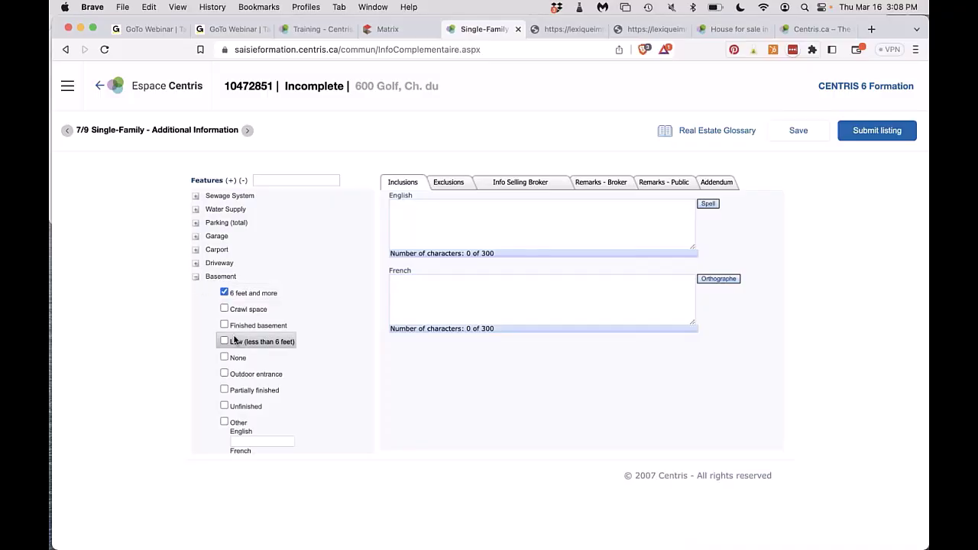
left_click(225, 325)
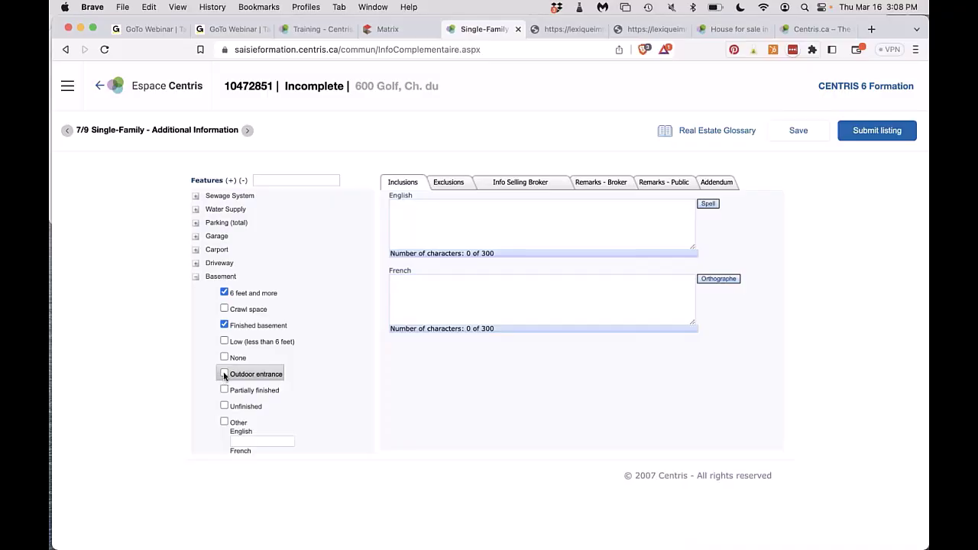
left_click(225, 374)
scroll(224, 375, "down", 4)
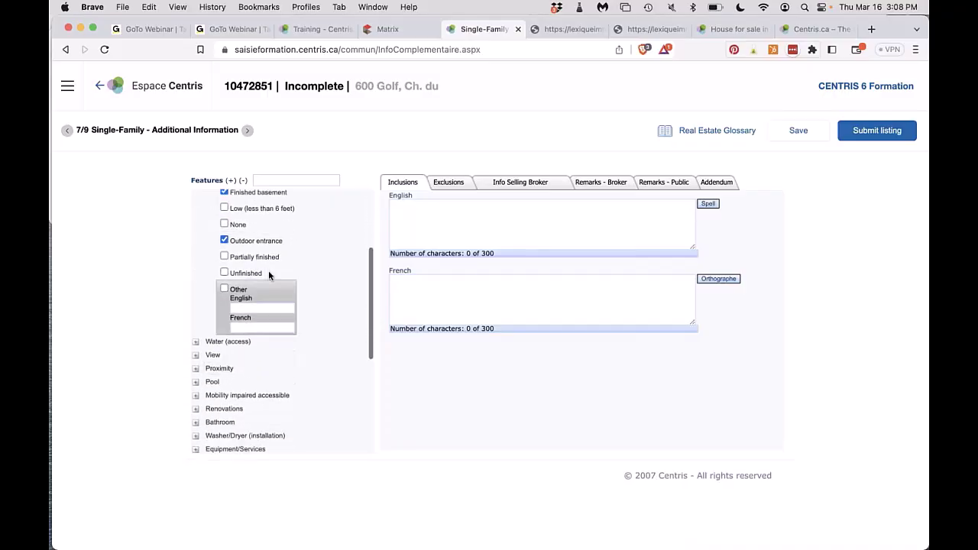
scroll(262, 260, "up", 2)
scroll(263, 261, "up", 1)
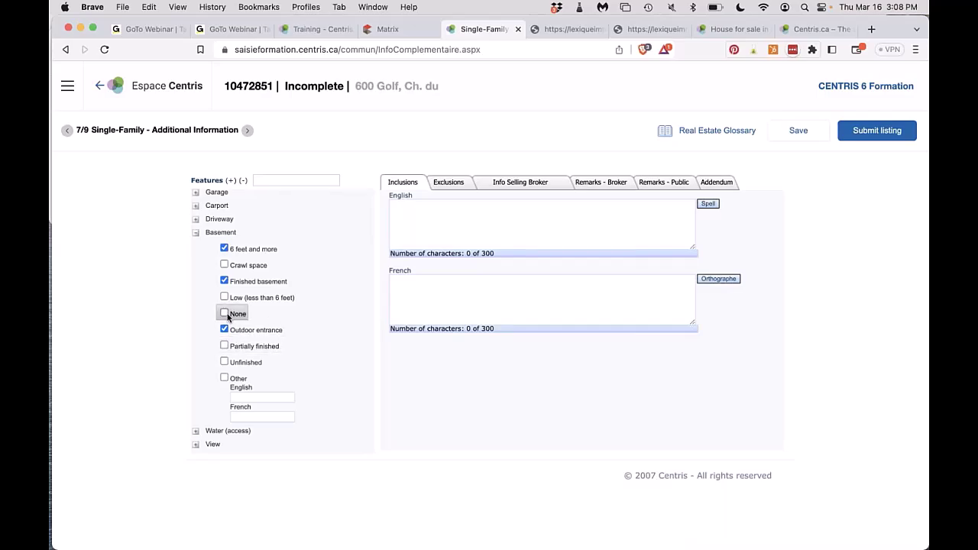
left_click(196, 234)
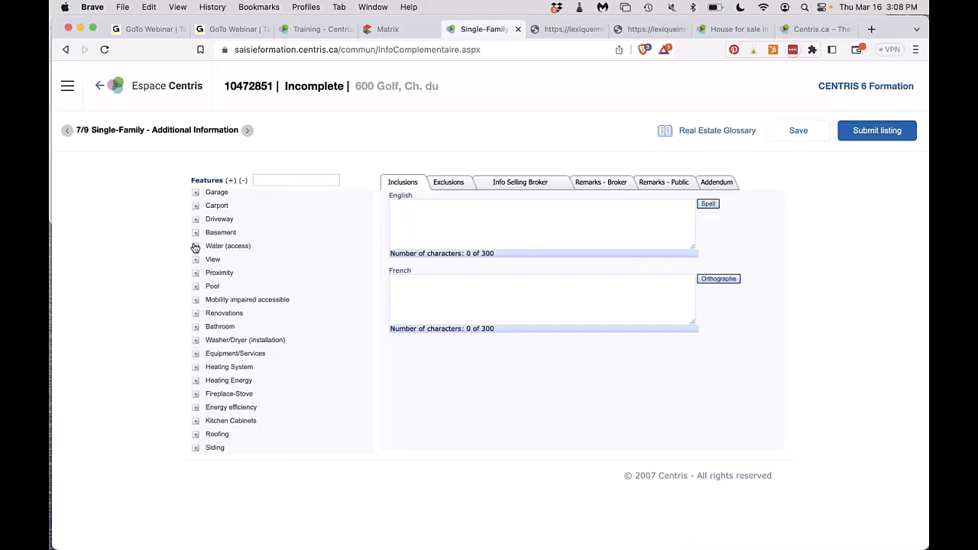
Review the body-of-water choices for Water access and Waterfront, leaving both unset.
left_click(196, 247)
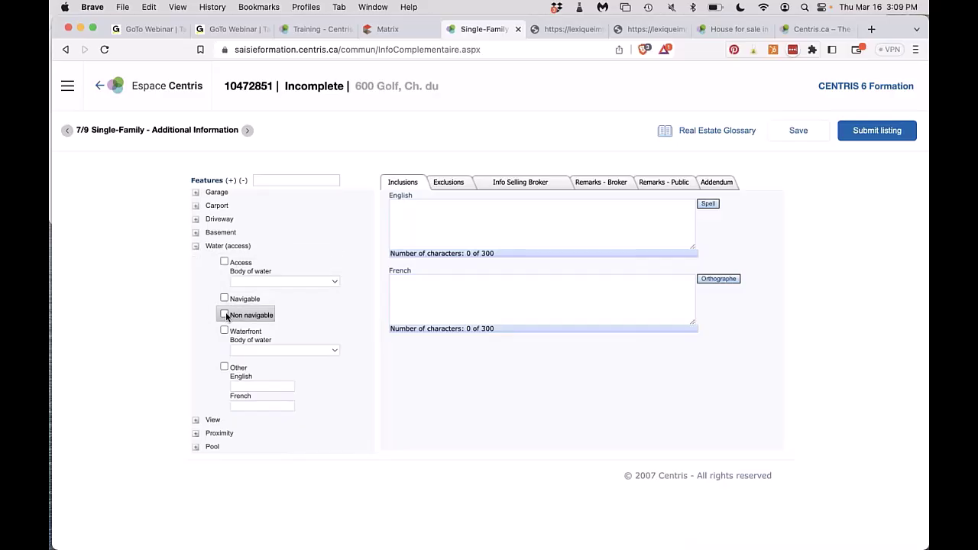
left_click(243, 282)
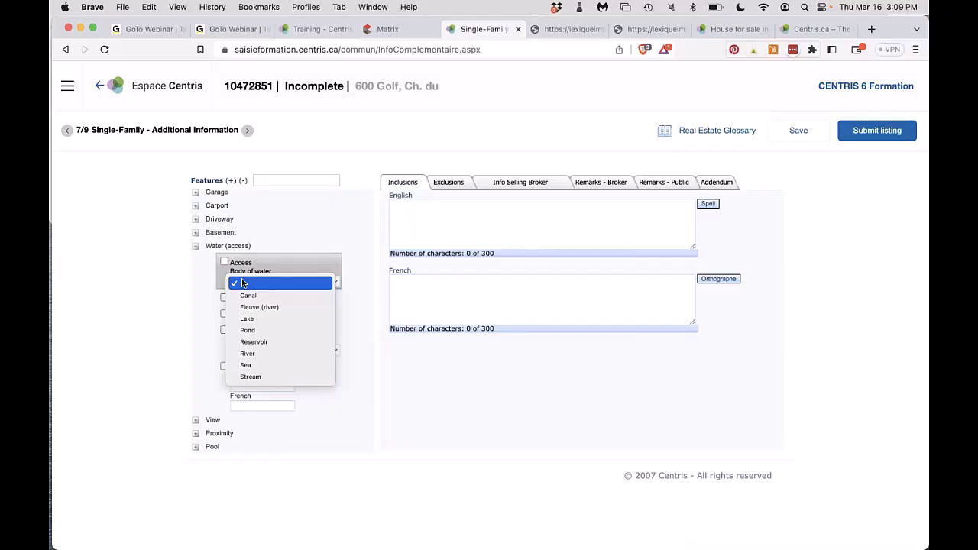
left_click(209, 296)
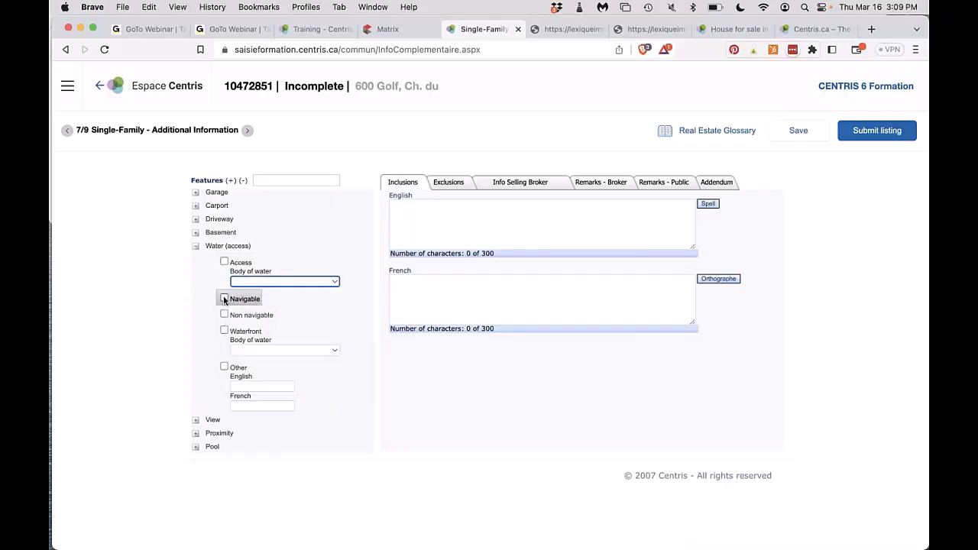
left_click(238, 349)
left_click(219, 345)
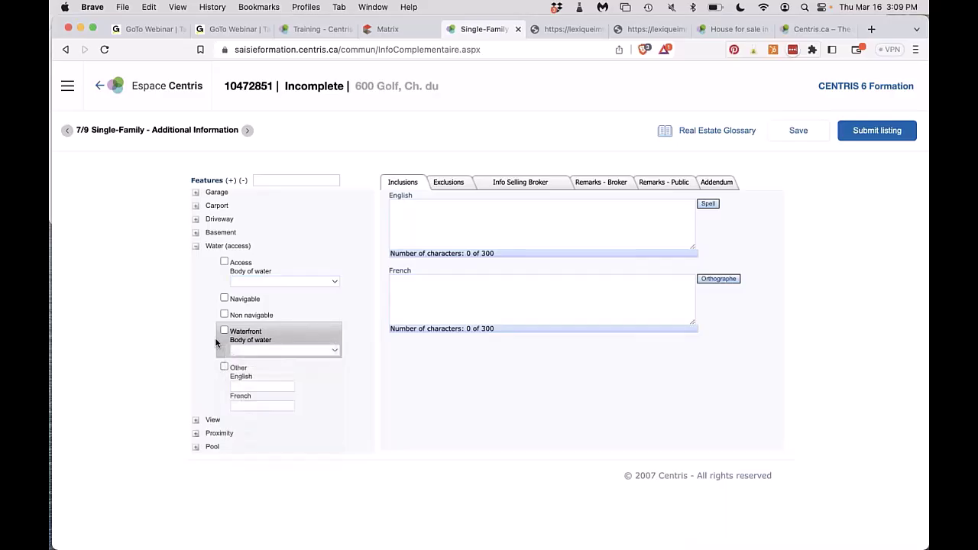
left_click(197, 247)
Look over the View, Proximity and Pool options unticked, then show Mobility impaired accessible choices.
left_click(196, 260)
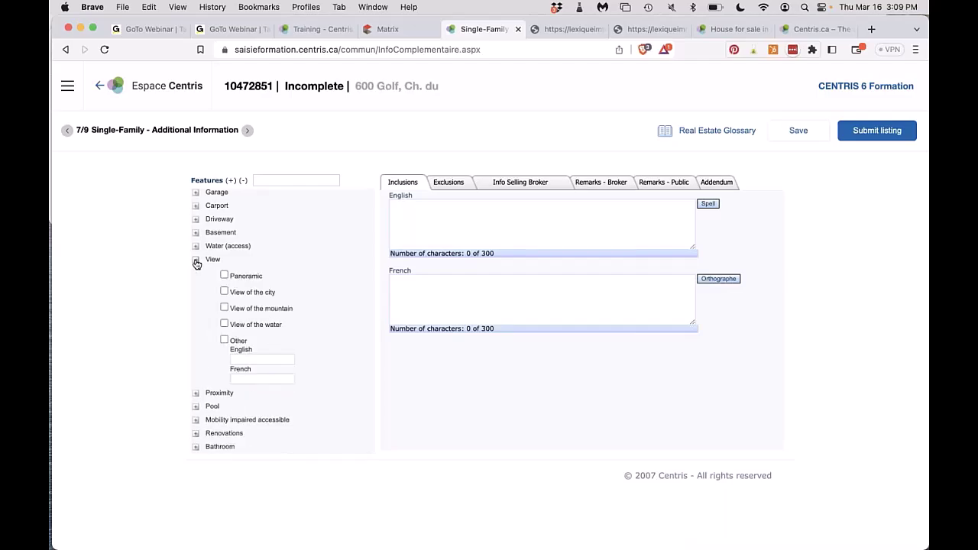
left_click(197, 260)
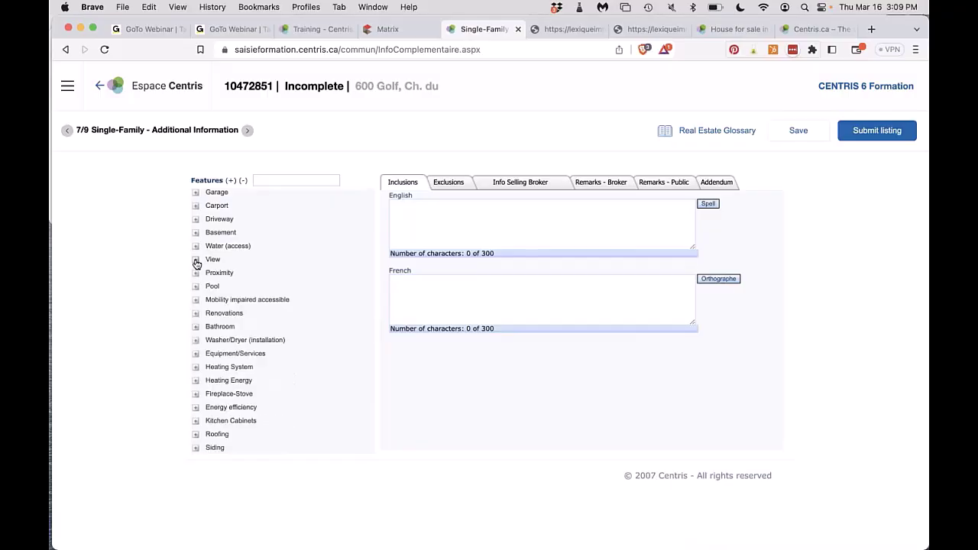
left_click(196, 273)
scroll(230, 383, "down", 5)
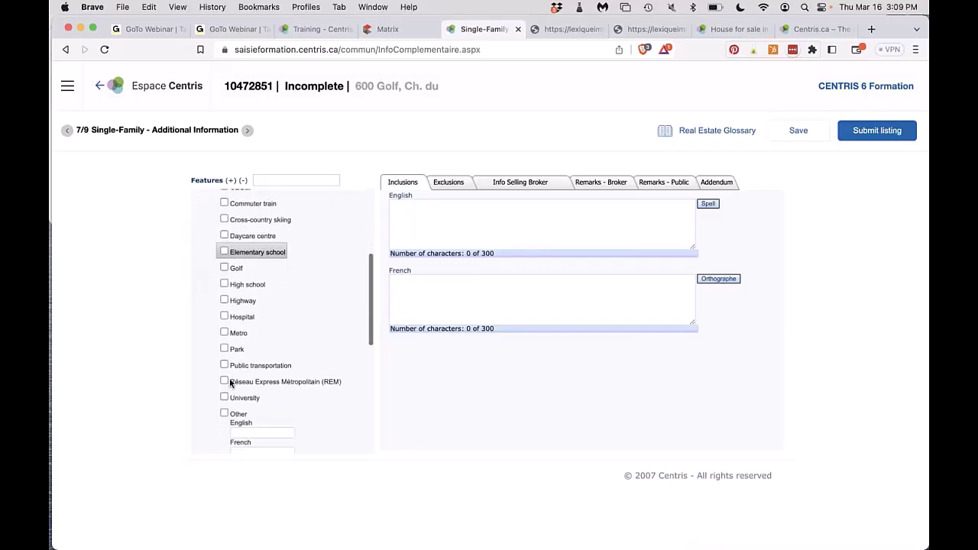
scroll(221, 359, "up", 3)
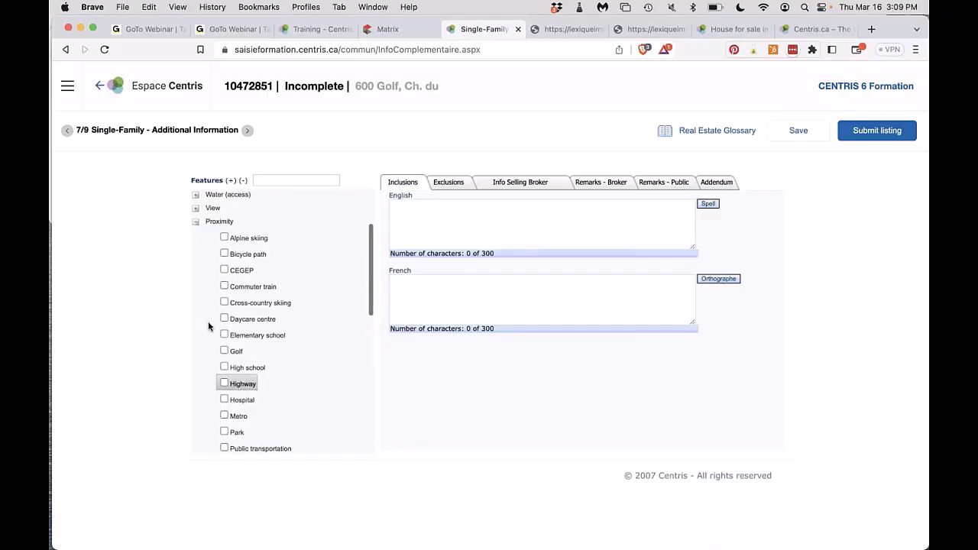
left_click(196, 221)
left_click(195, 237)
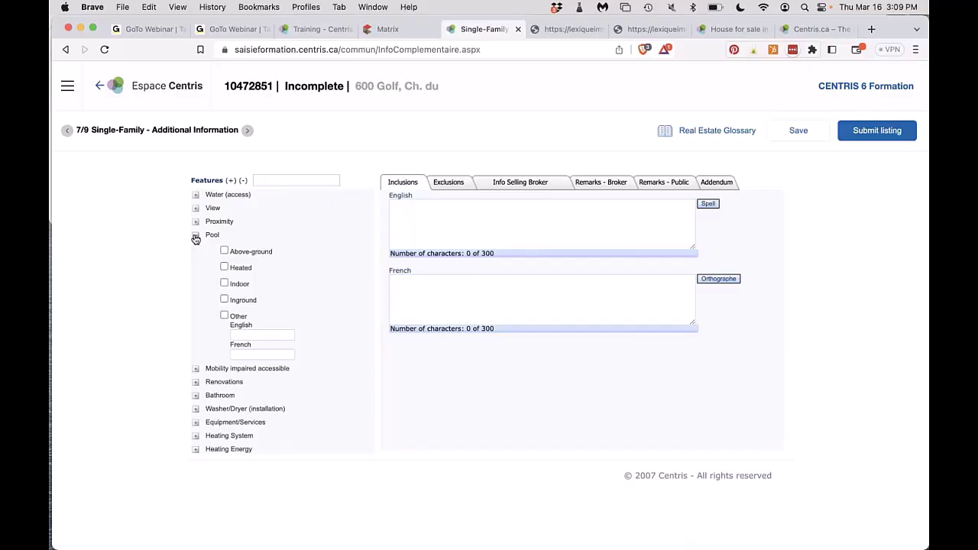
left_click(195, 237)
left_click(196, 250)
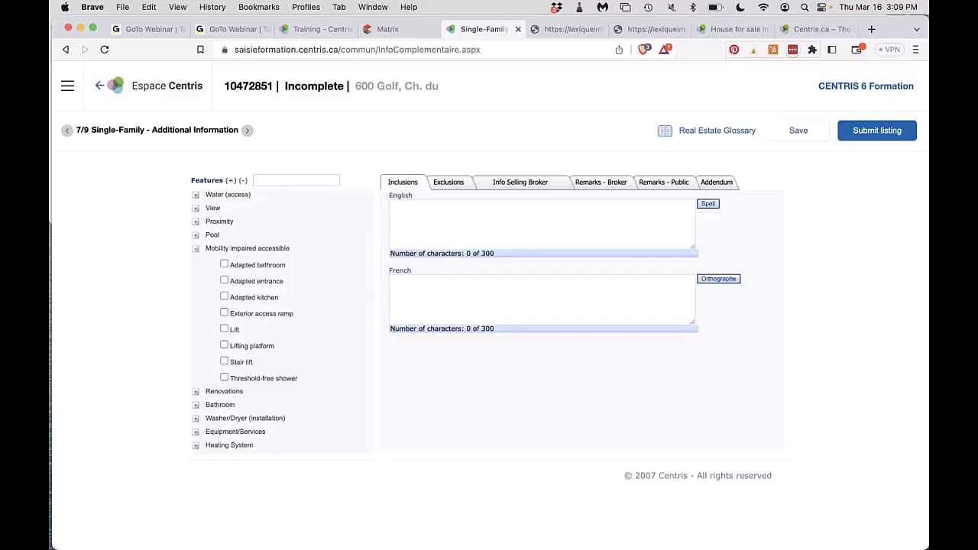
Enter 2022 as the bathroom renovation year, then untick Bathroom to clear it again.
left_click(196, 249)
left_click(195, 262)
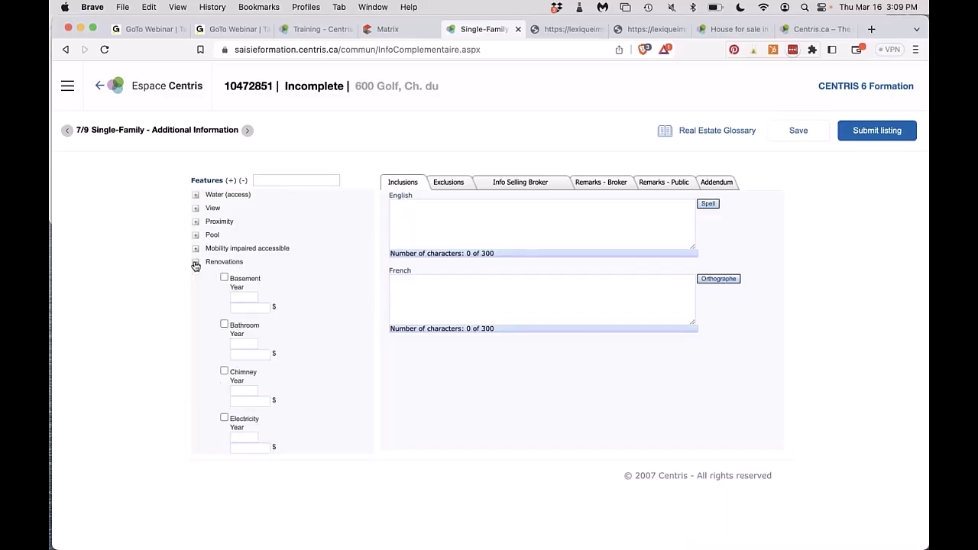
scroll(196, 265, "down", 2)
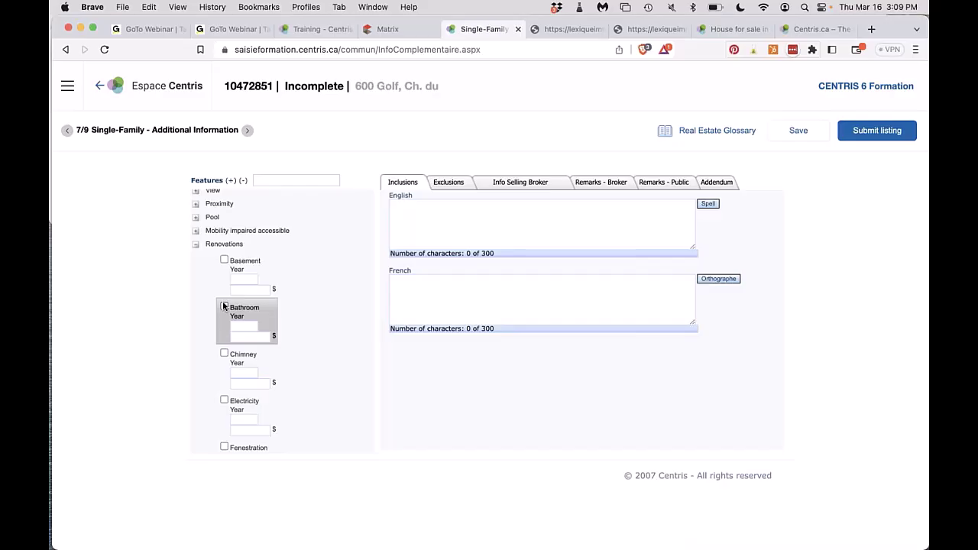
left_click(237, 326)
type("2022")
left_click(240, 337)
left_click(224, 307)
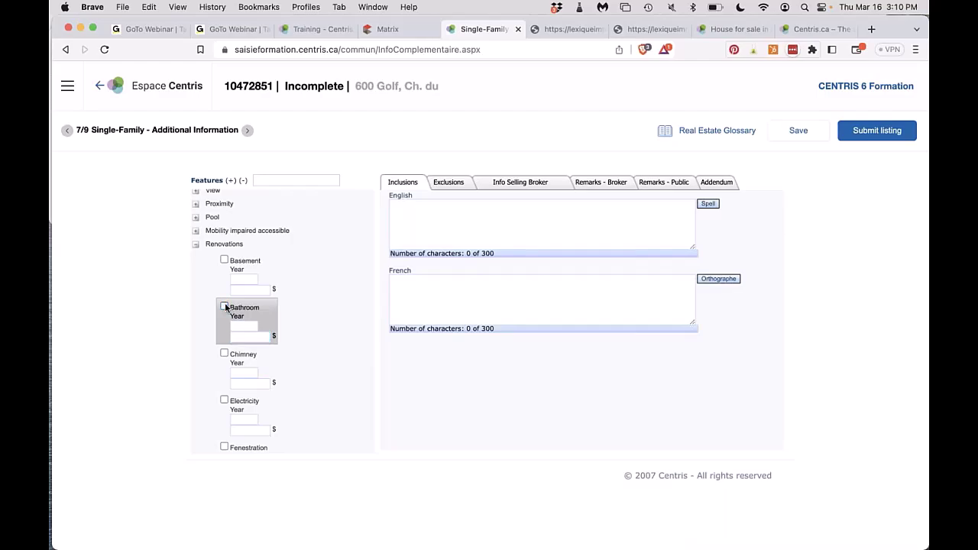
left_click(195, 244)
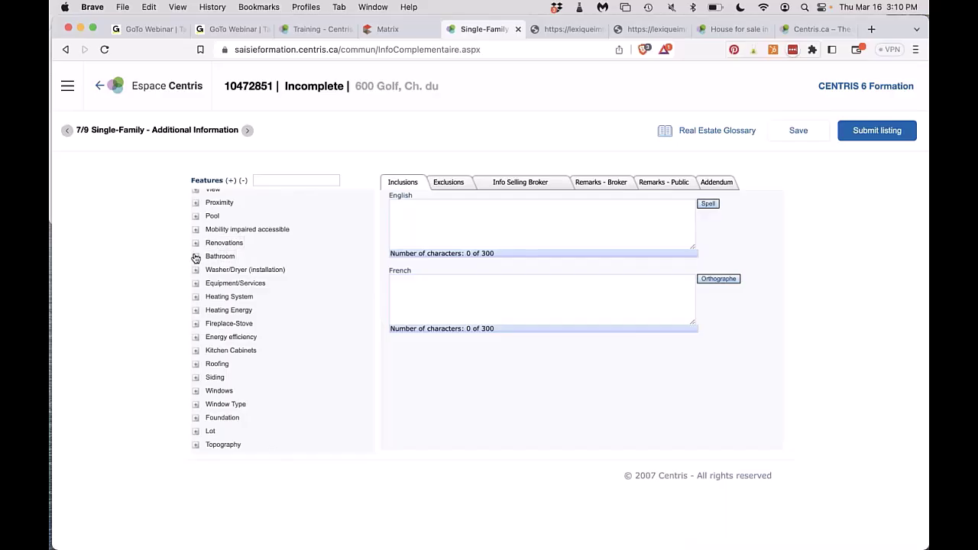
Look at the Bathroom and Washer/Dryer installation choices, leaving the Bathroom level unset.
left_click(196, 258)
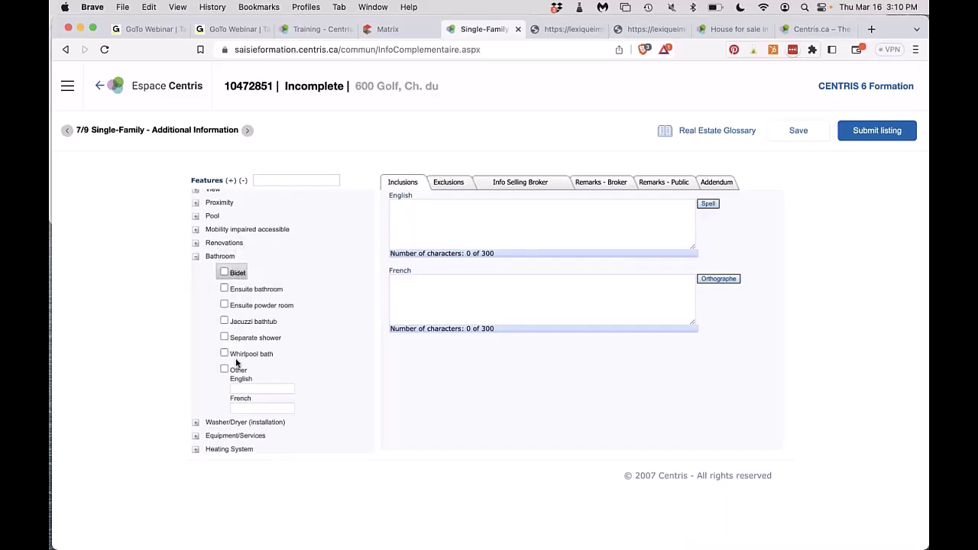
left_click(196, 259)
left_click(197, 272)
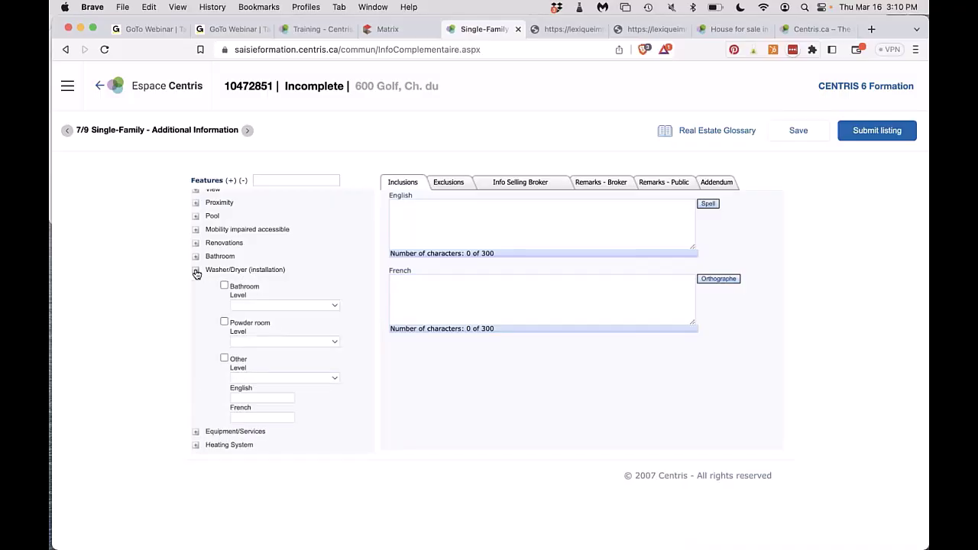
scroll(197, 273, "down", 1)
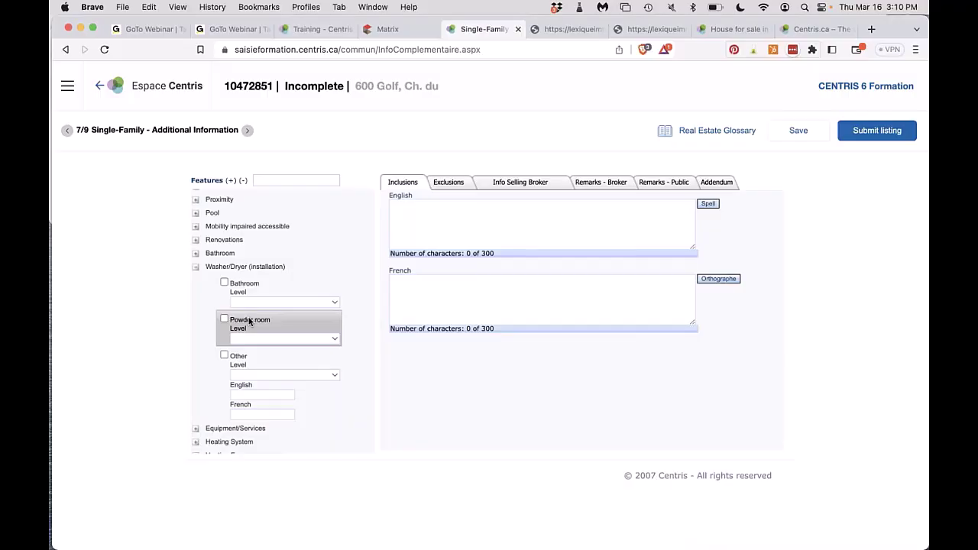
left_click(245, 304)
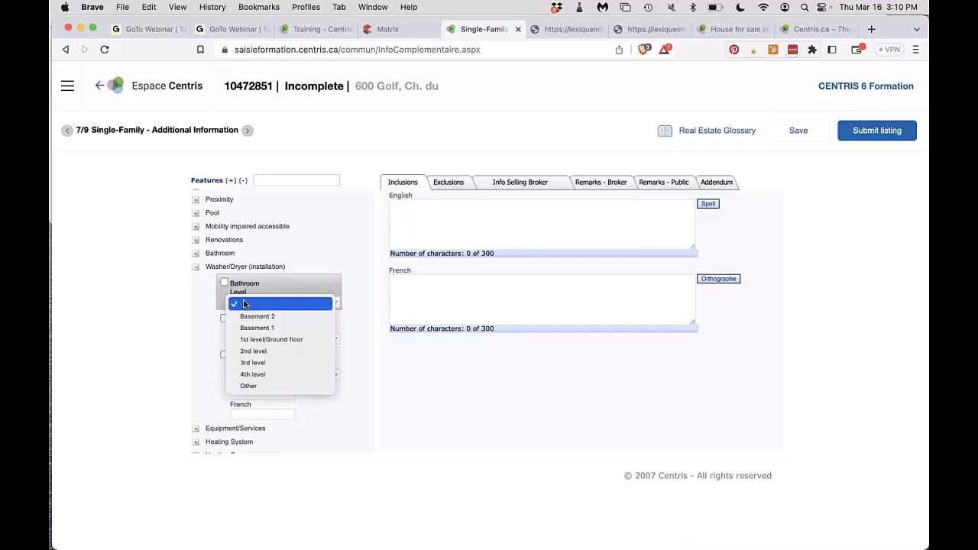
left_click(202, 293)
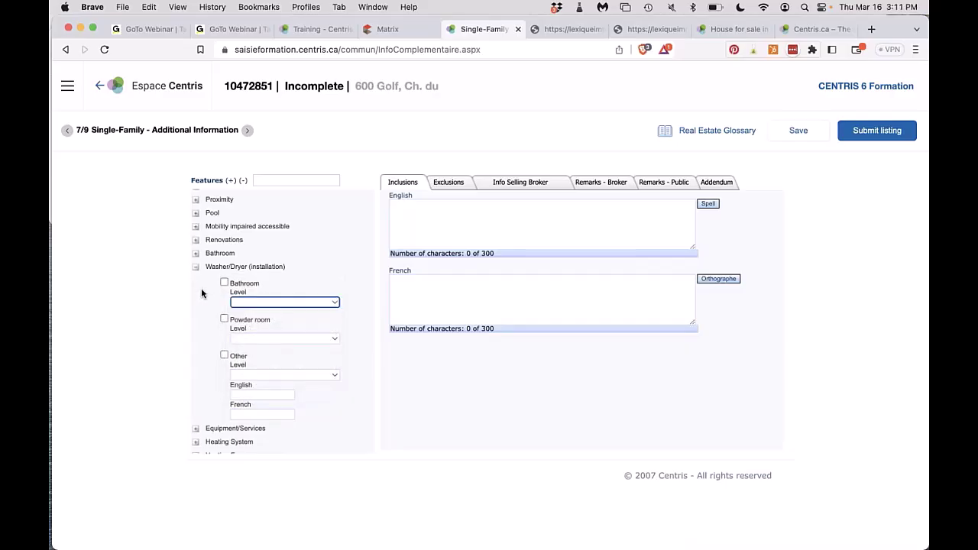
left_click(195, 268)
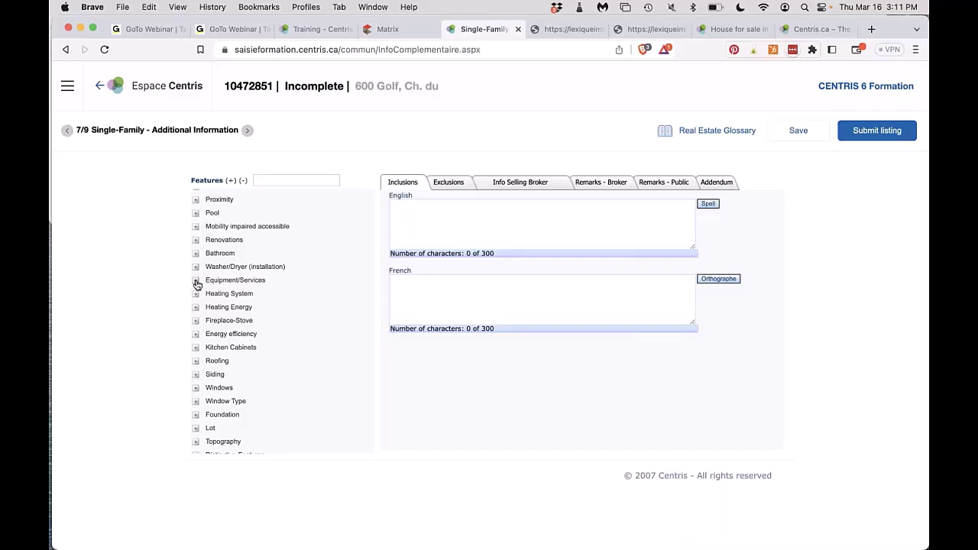
Scroll through the Equipment/Services choices without ticking any.
left_click(196, 281)
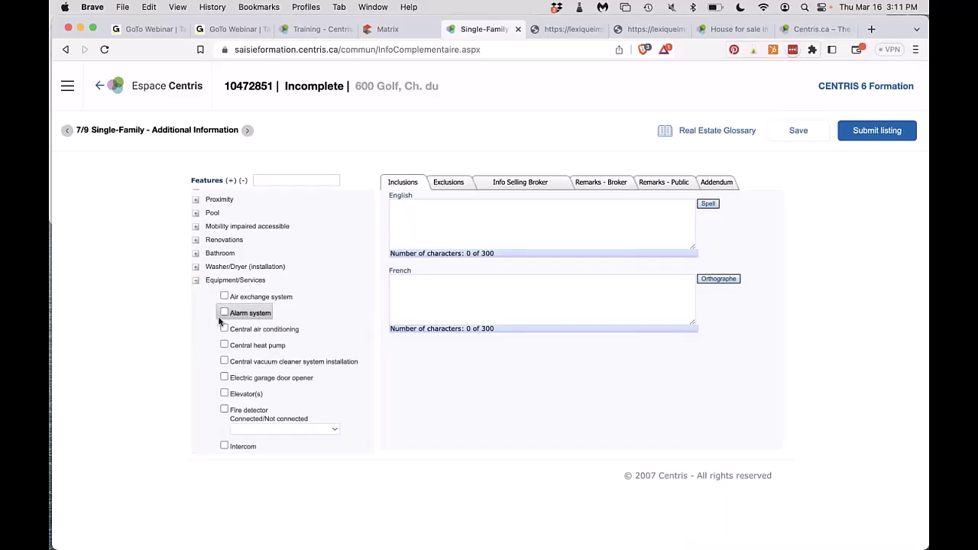
scroll(220, 313, "down", 3)
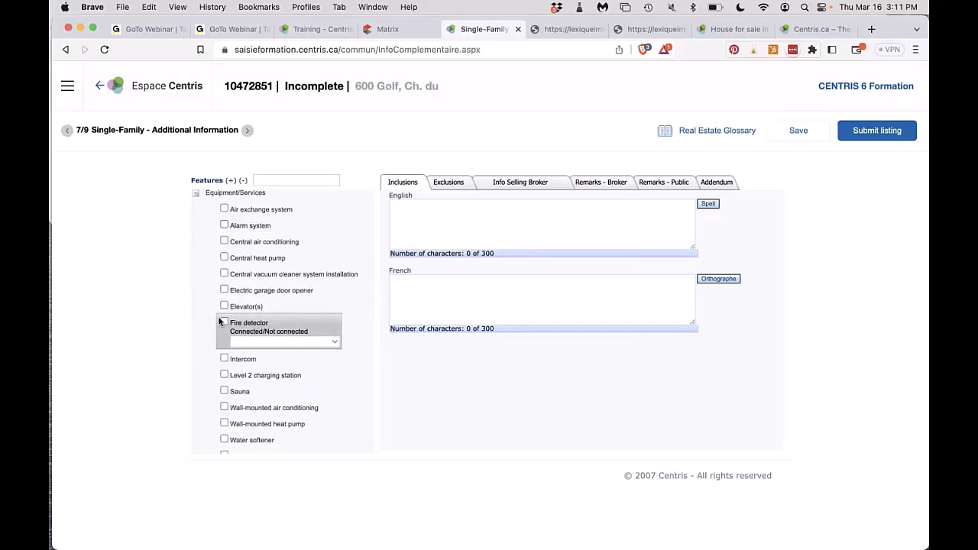
scroll(220, 321, "down", 3)
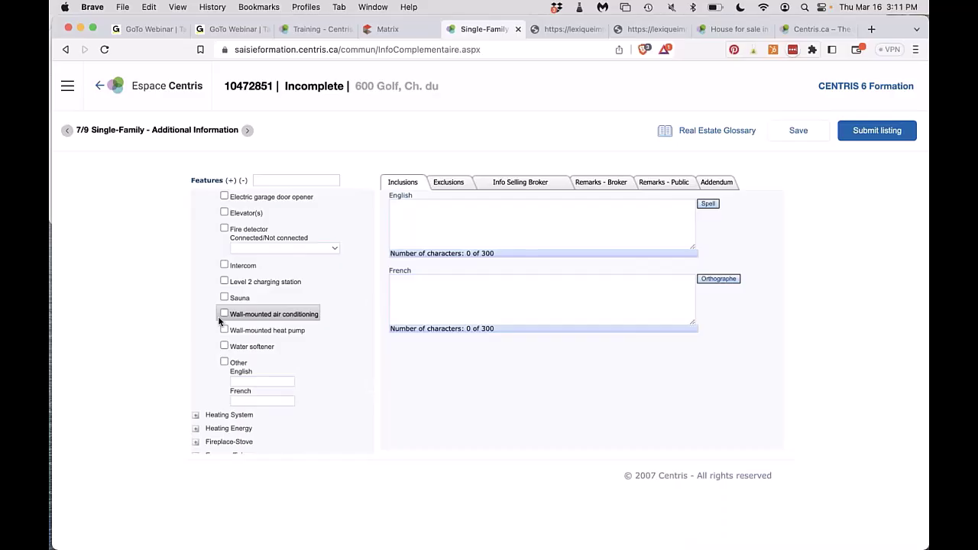
scroll(220, 321, "up", 4)
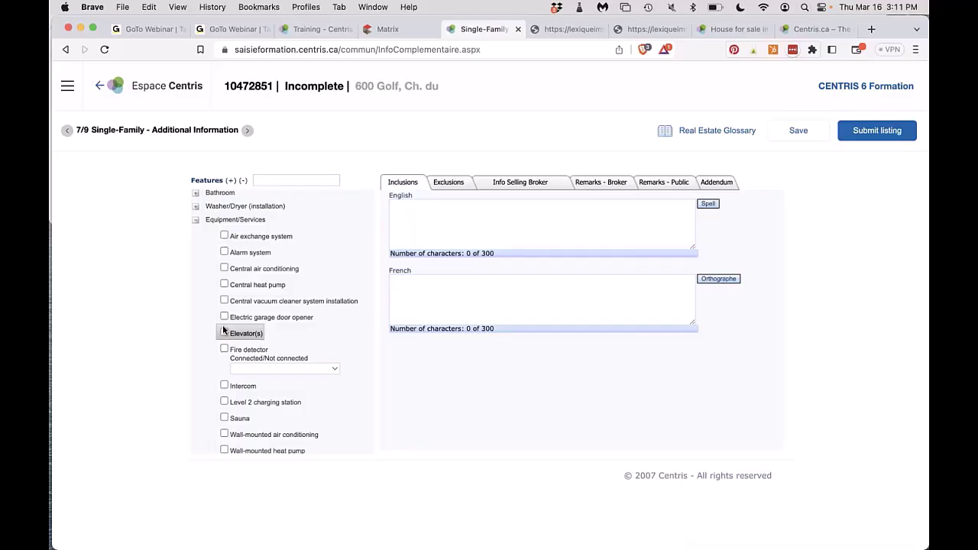
left_click(196, 221)
left_click(195, 251)
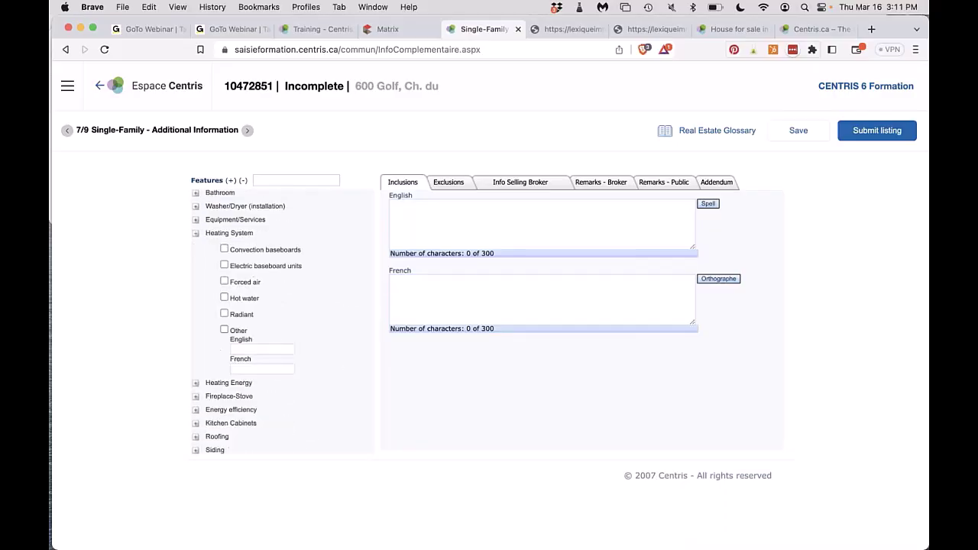
left_click(195, 235)
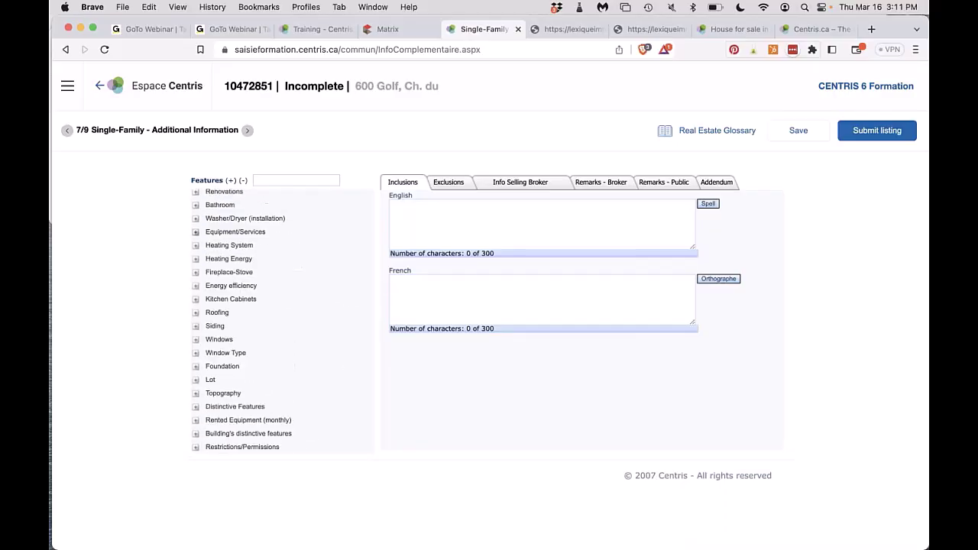
left_click(196, 259)
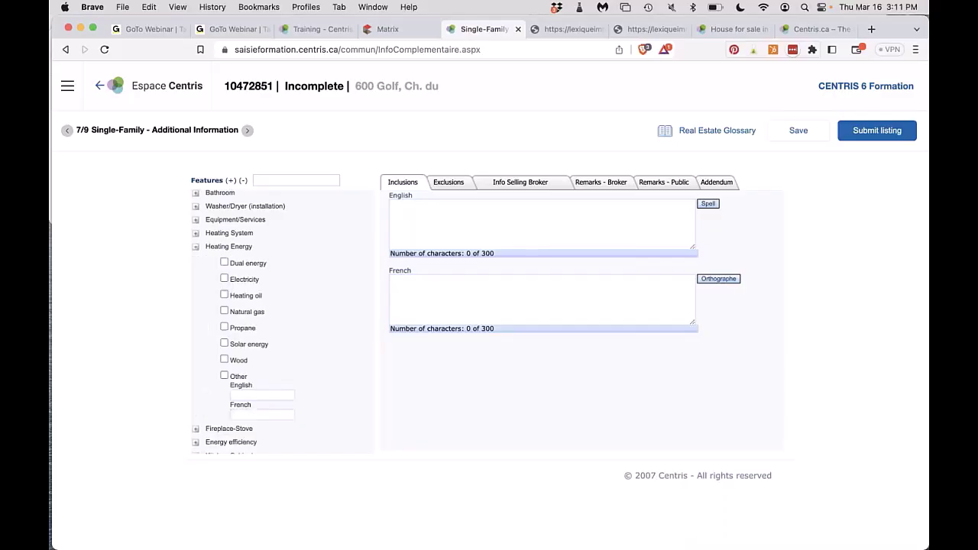
left_click(196, 248)
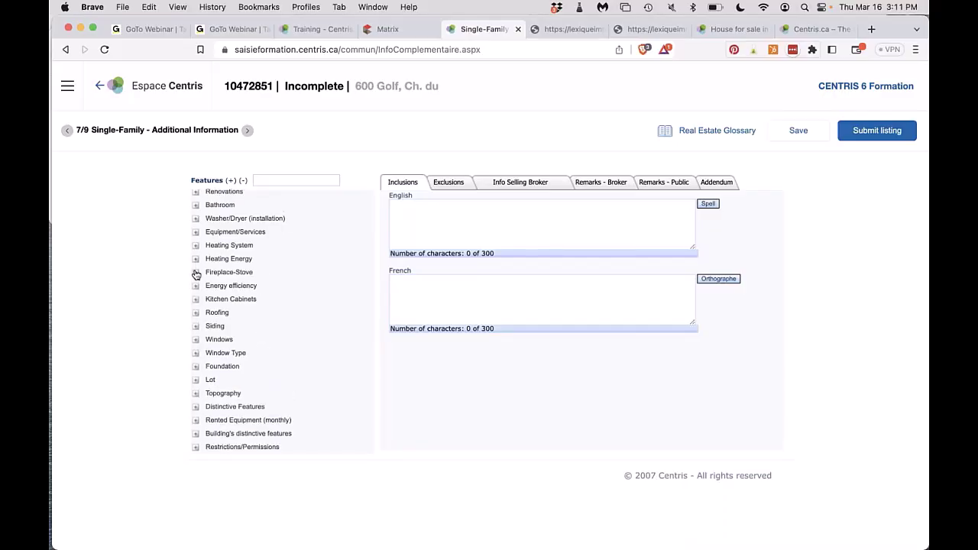
left_click(195, 273)
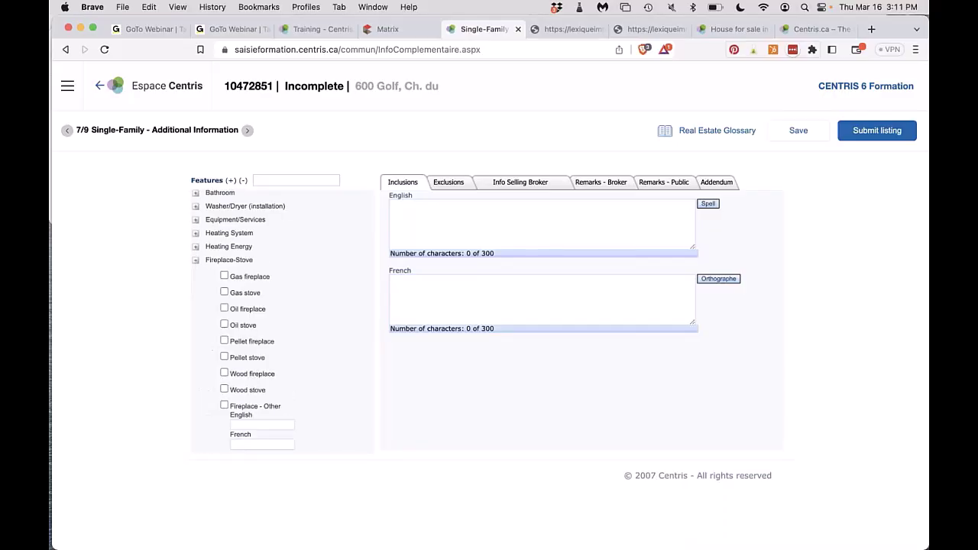
left_click(196, 260)
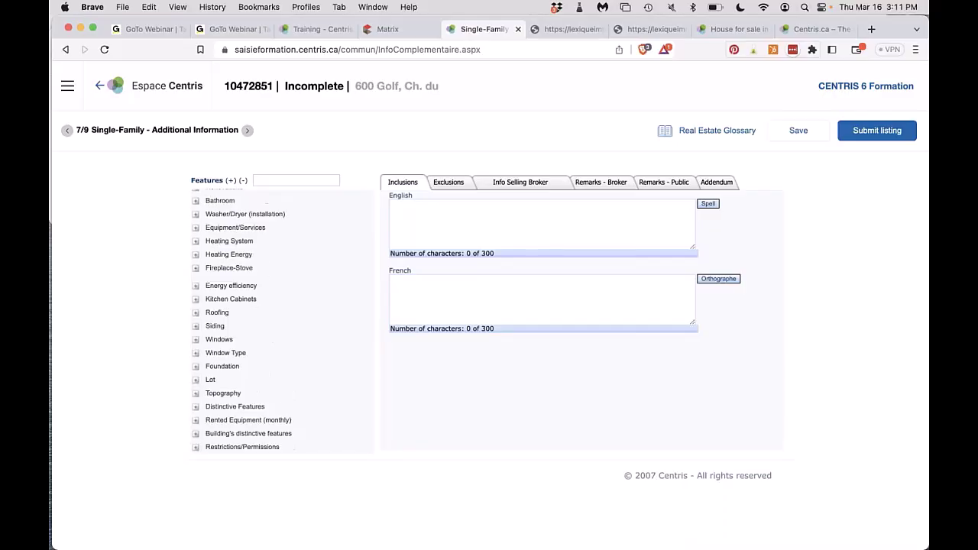
left_click(195, 285)
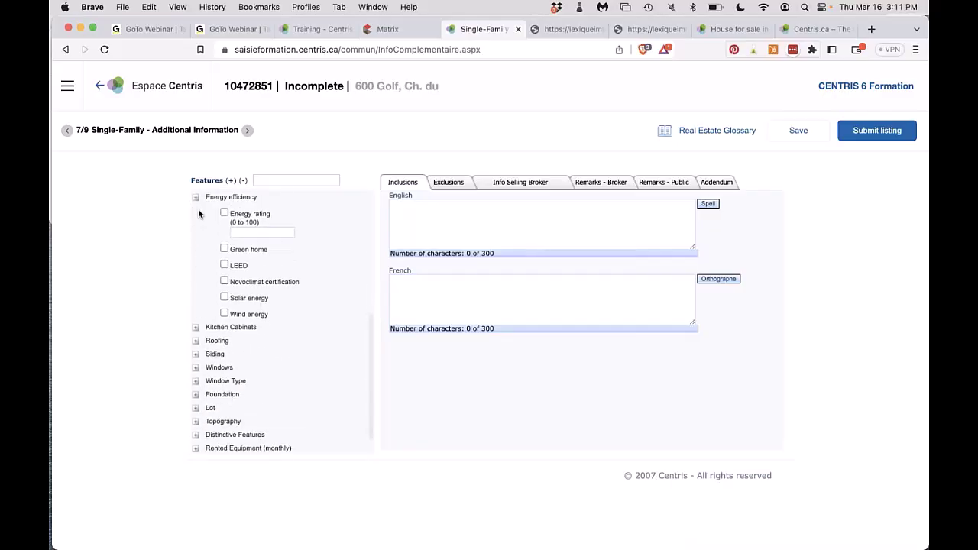
left_click(196, 197)
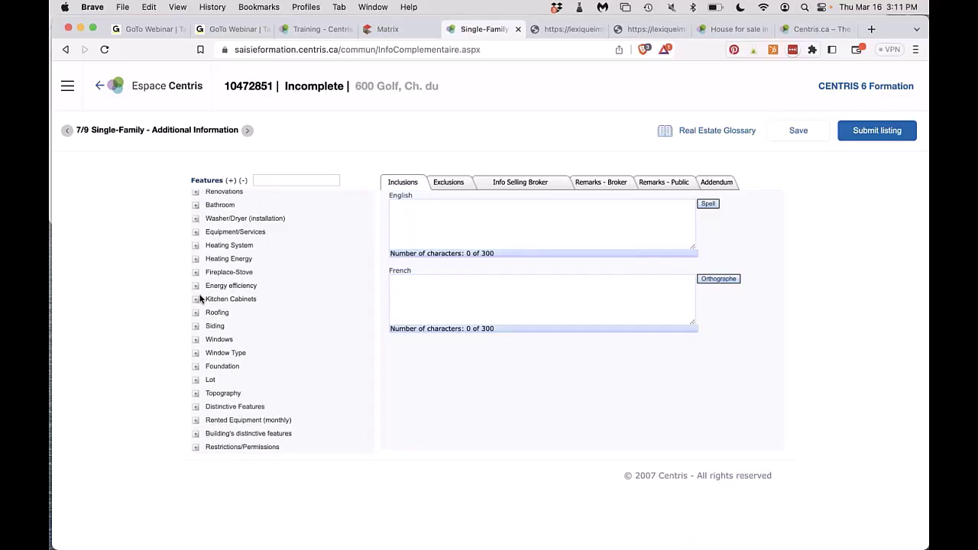
left_click(195, 298)
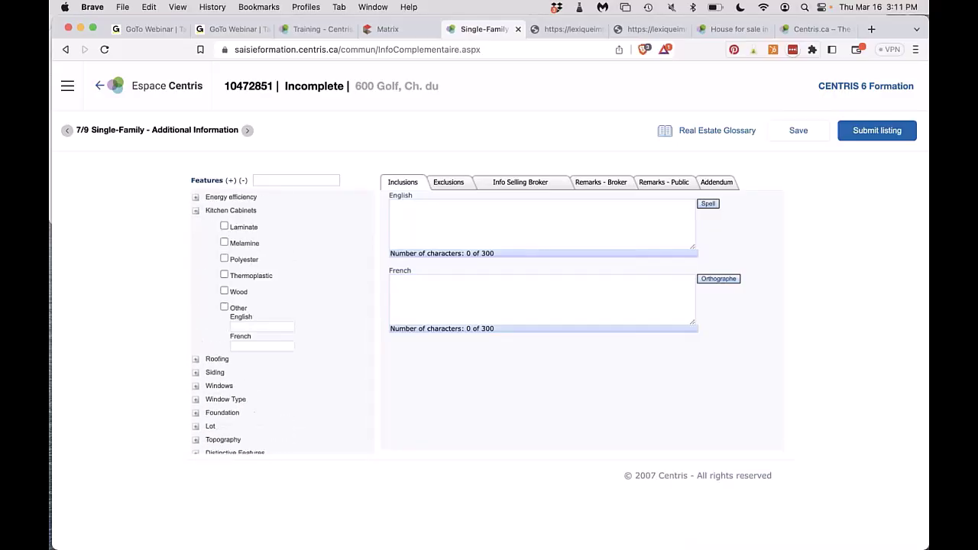
left_click(196, 211)
left_click(195, 313)
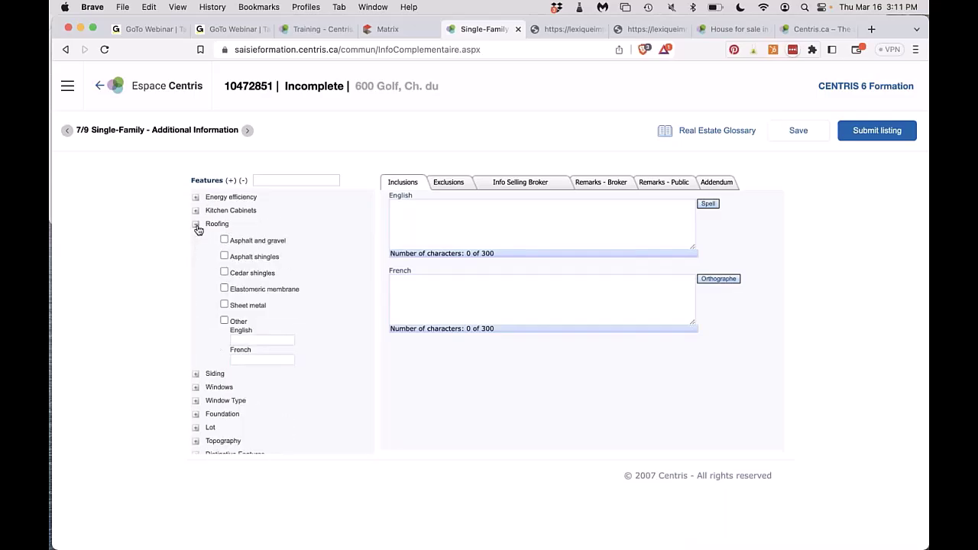
left_click(197, 226)
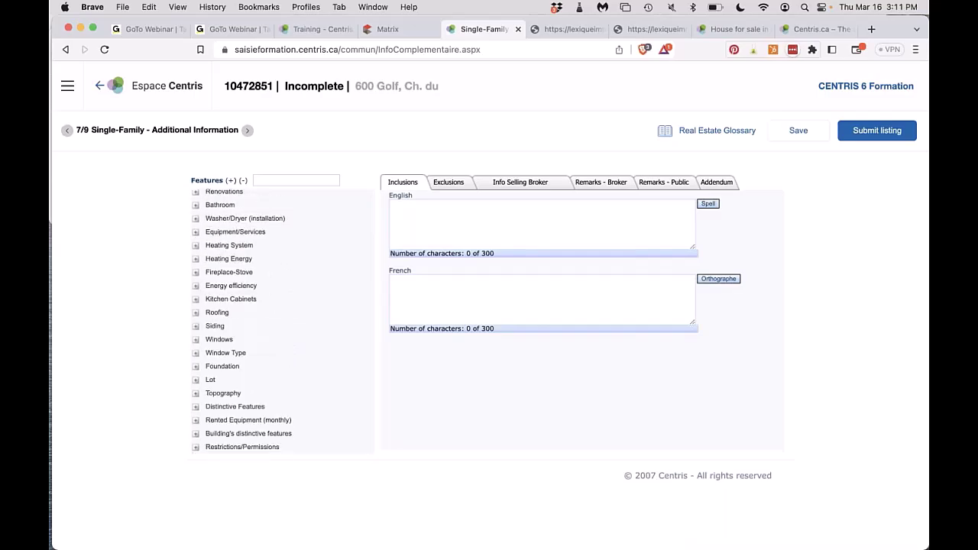
left_click(196, 330)
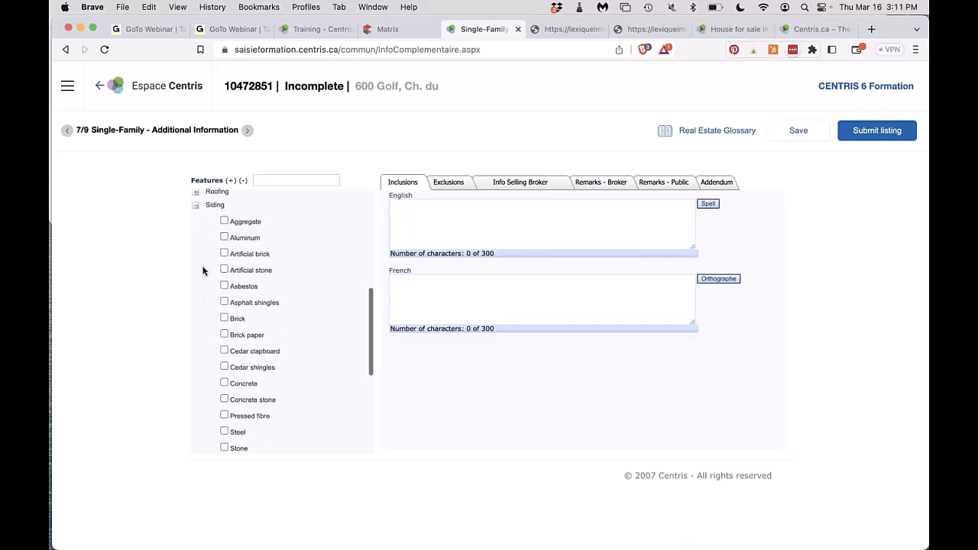
left_click(196, 205)
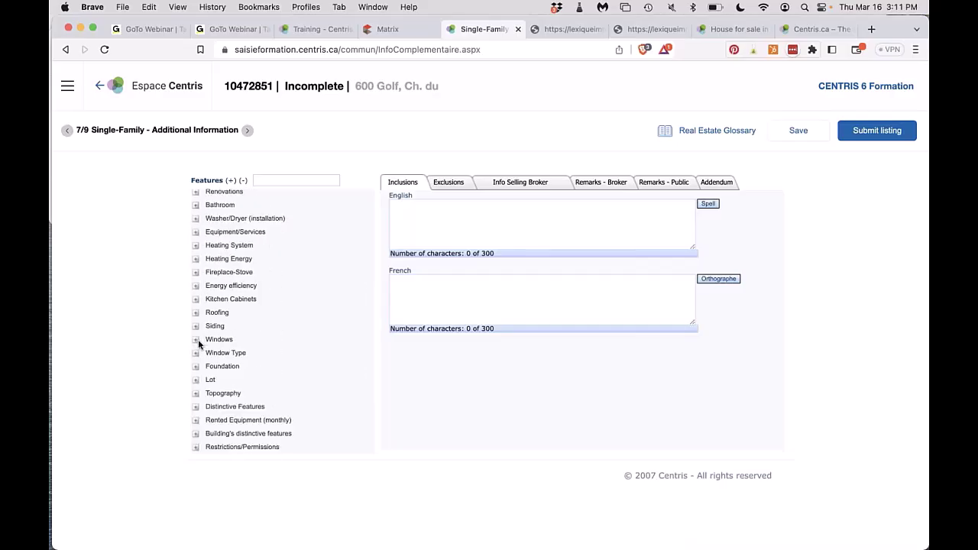
left_click(196, 340)
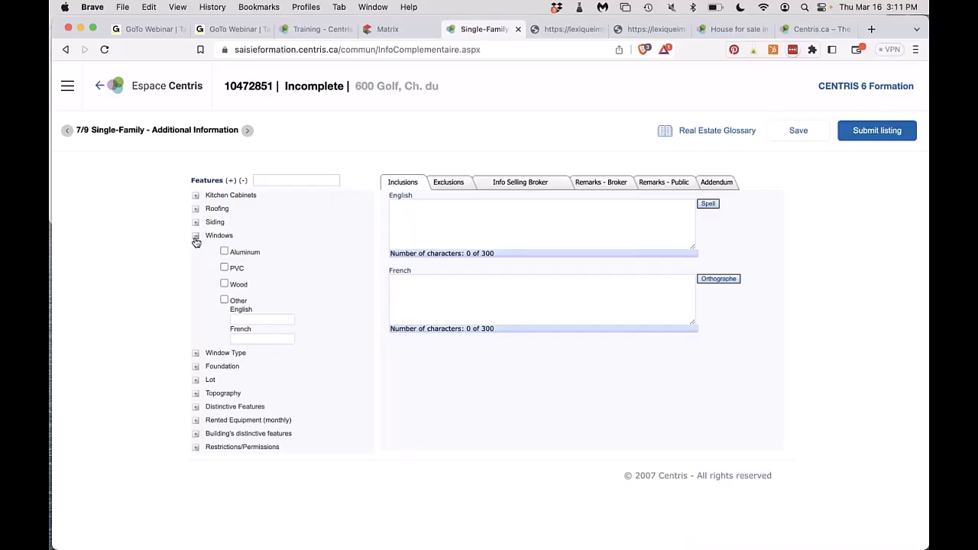
left_click(196, 242)
left_click(196, 357)
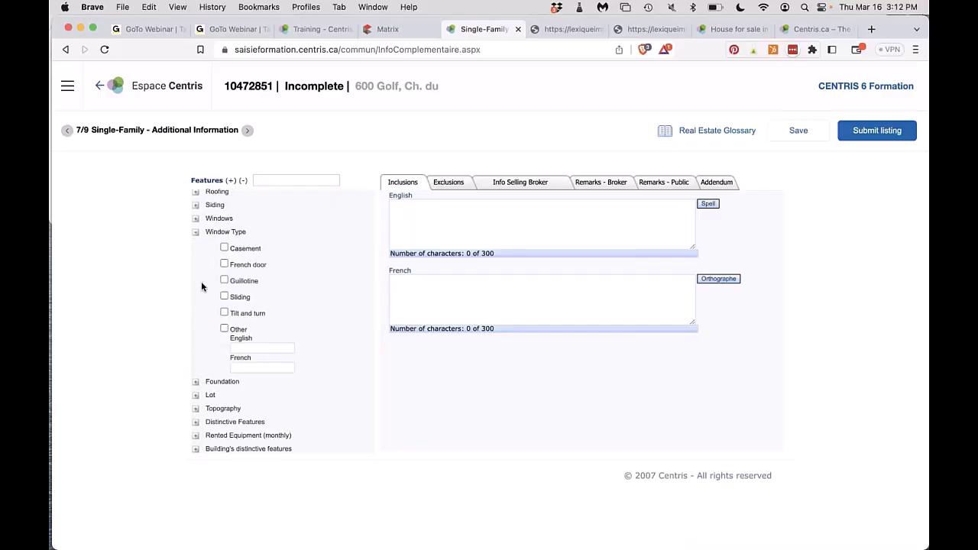
left_click(195, 232)
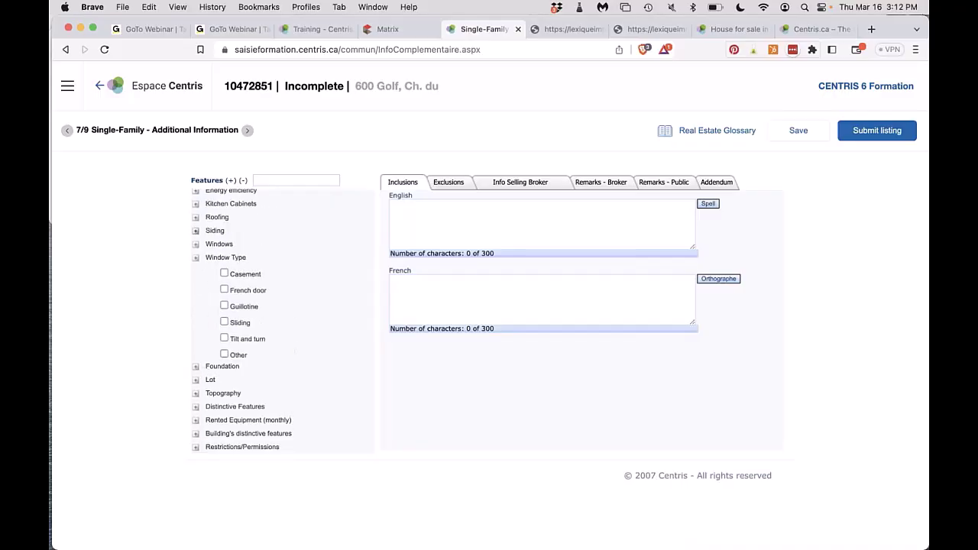
left_click(195, 367)
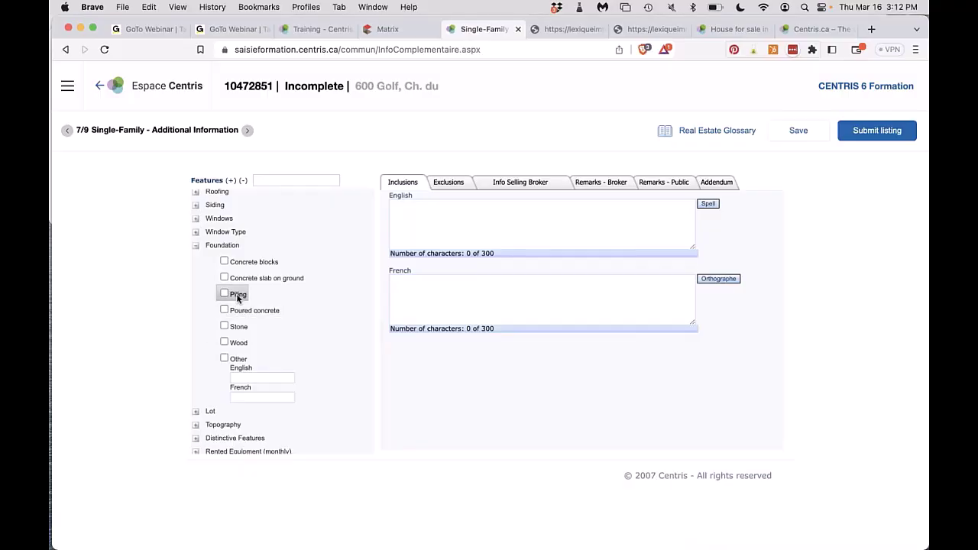
left_click(195, 249)
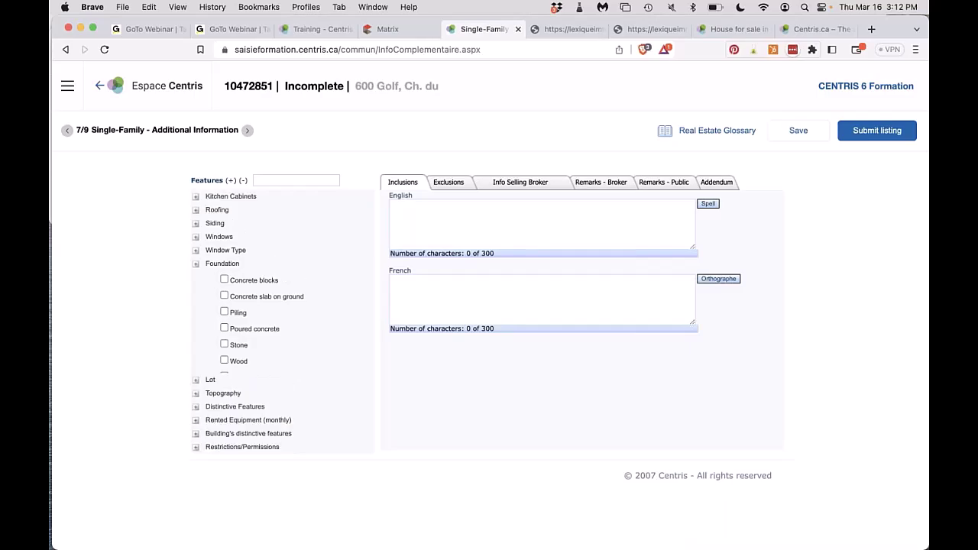
left_click(196, 379)
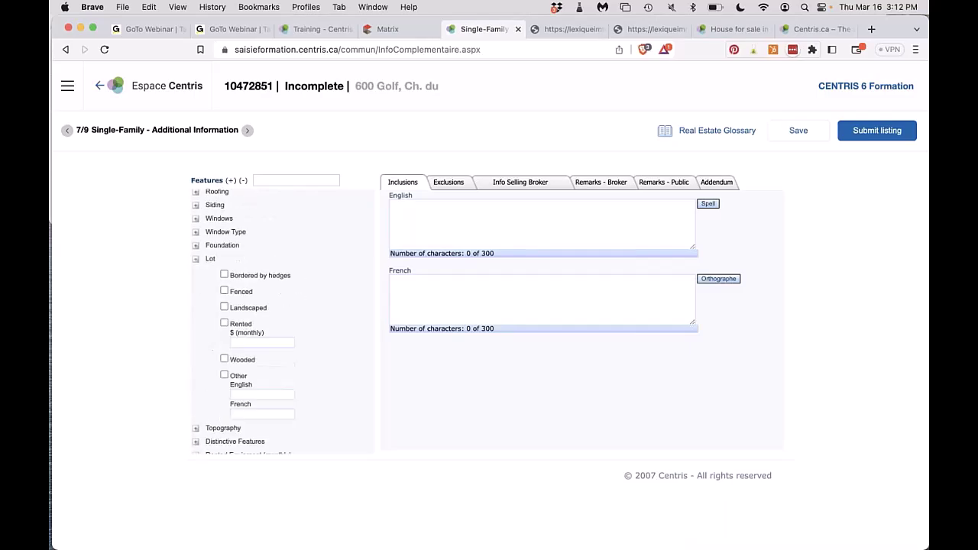
left_click(196, 260)
left_click(196, 392)
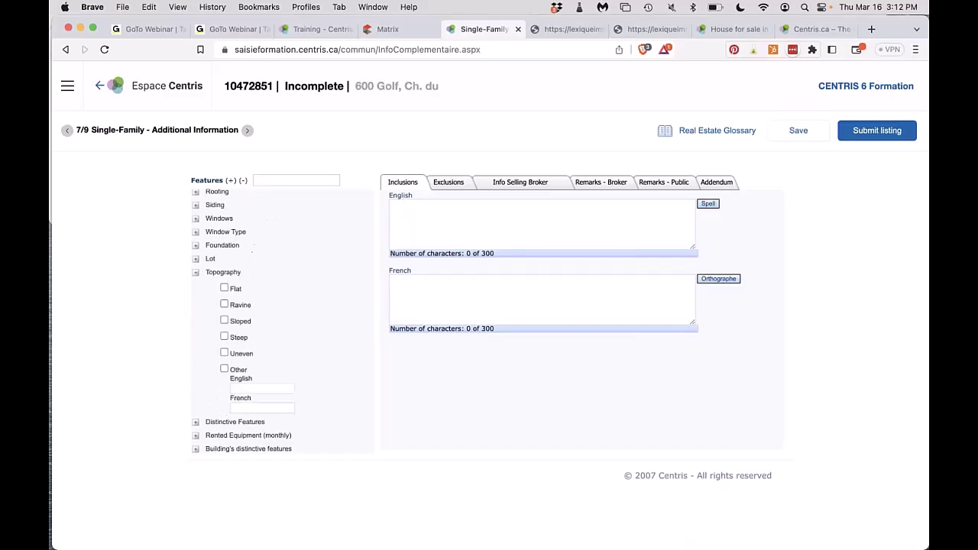
left_click(196, 272)
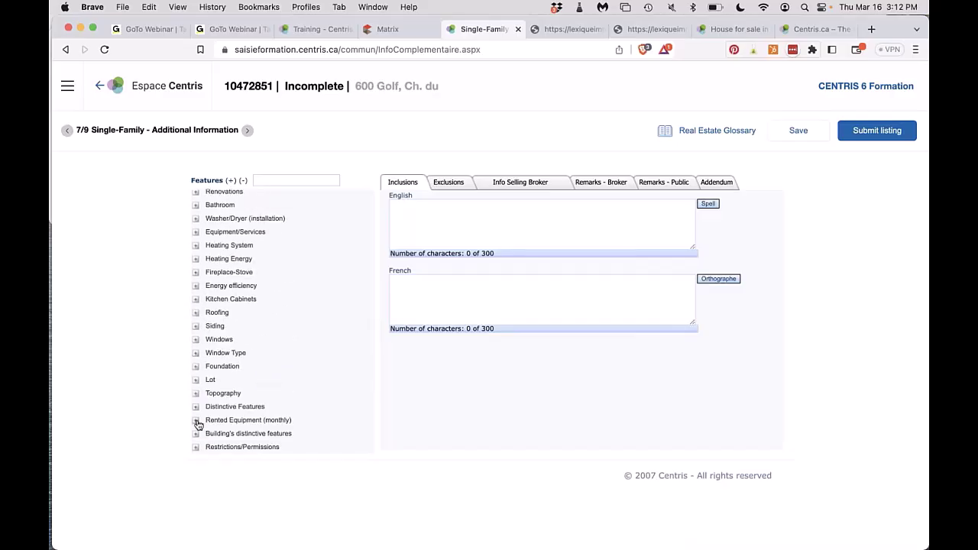
left_click(195, 407)
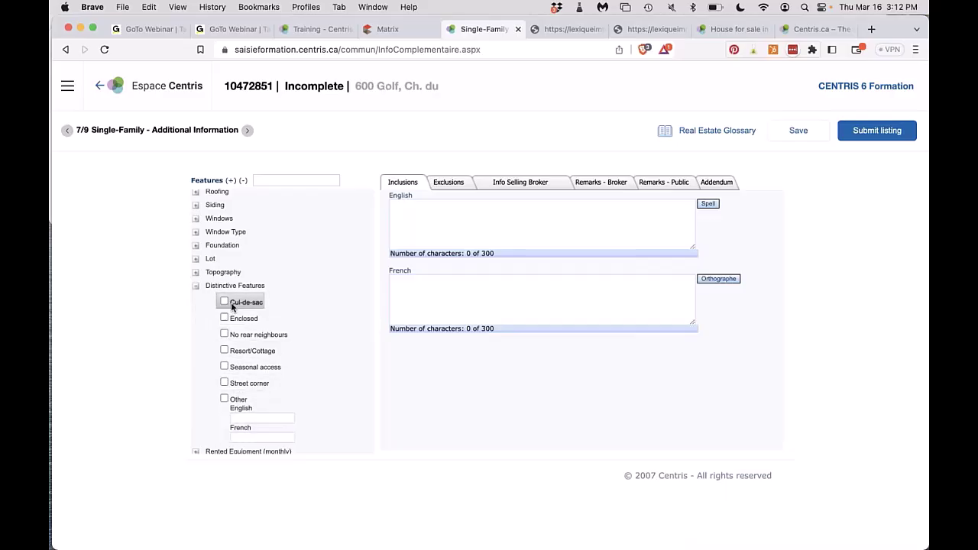
left_click(195, 286)
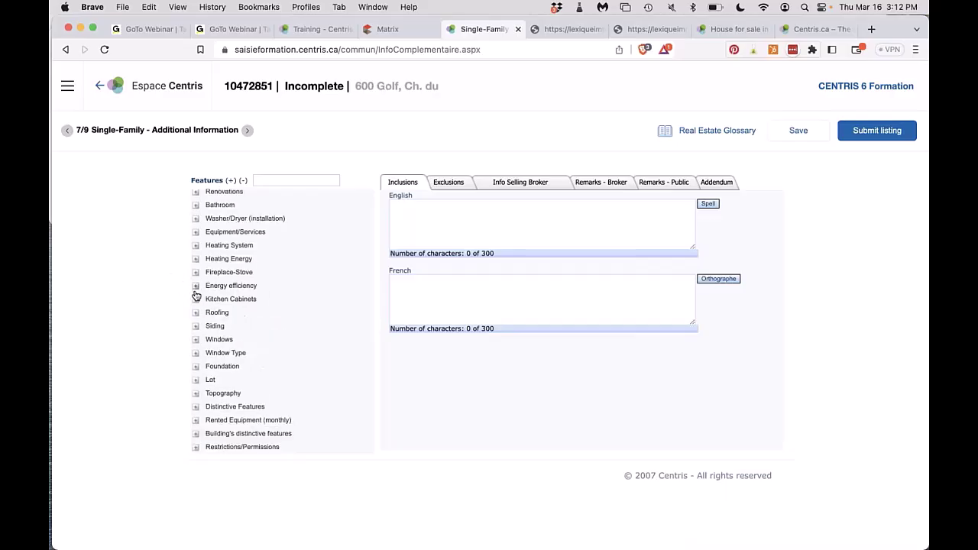
left_click(196, 419)
scroll(196, 388, "down", 2)
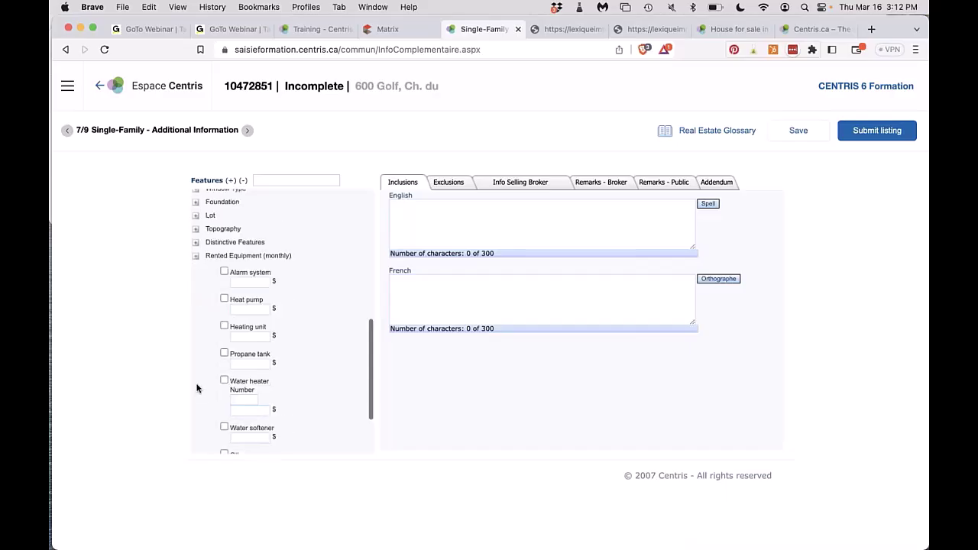
scroll(197, 388, "down", 2)
scroll(196, 388, "up", 4)
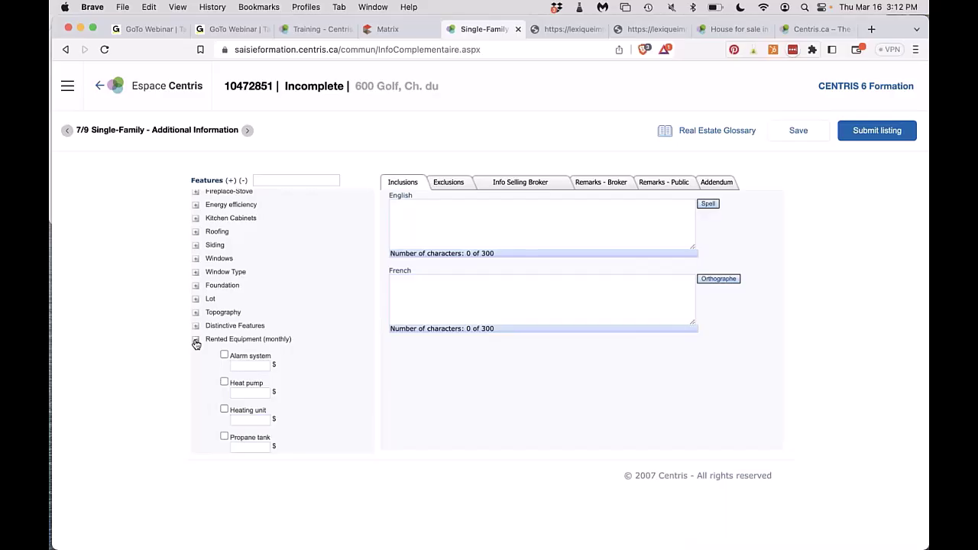
left_click(196, 341)
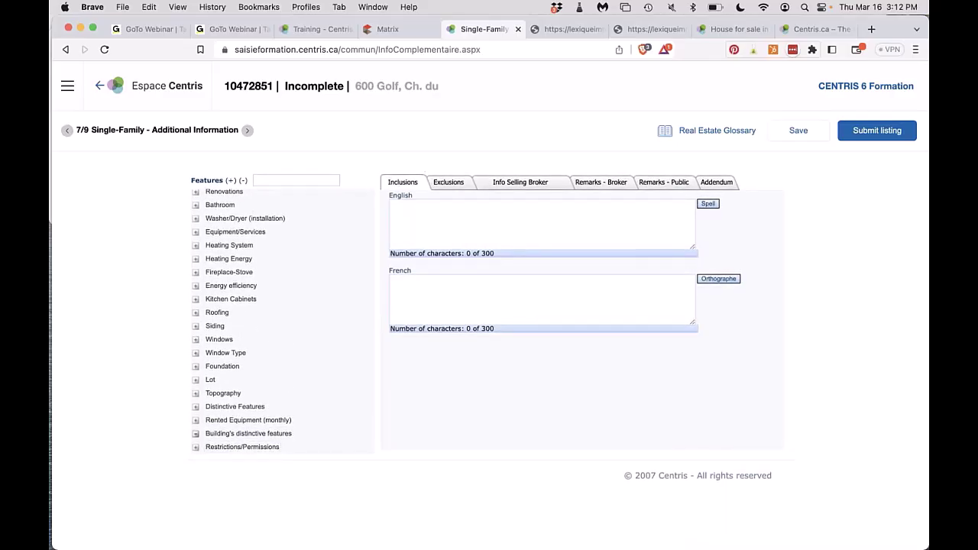
left_click(196, 433)
scroll(203, 426, "down", 2)
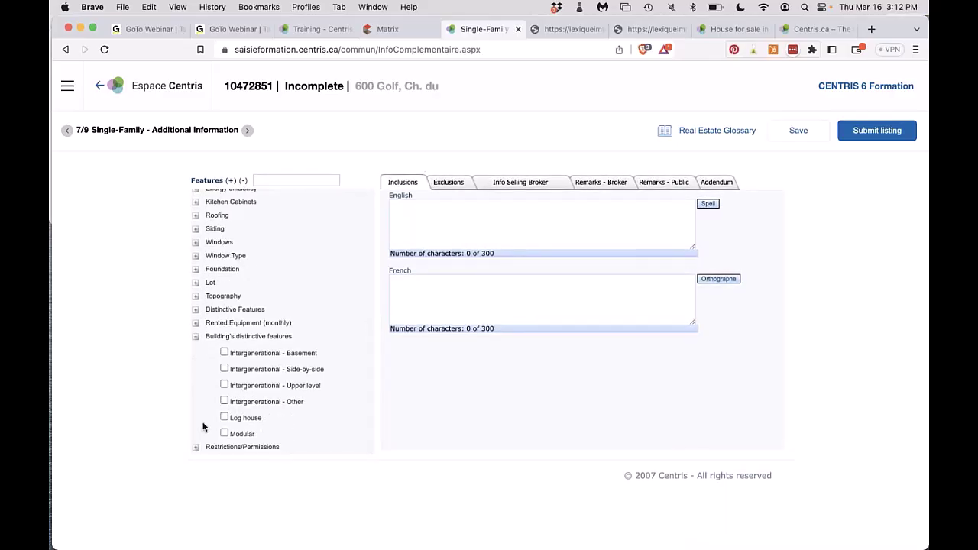
left_click(196, 336)
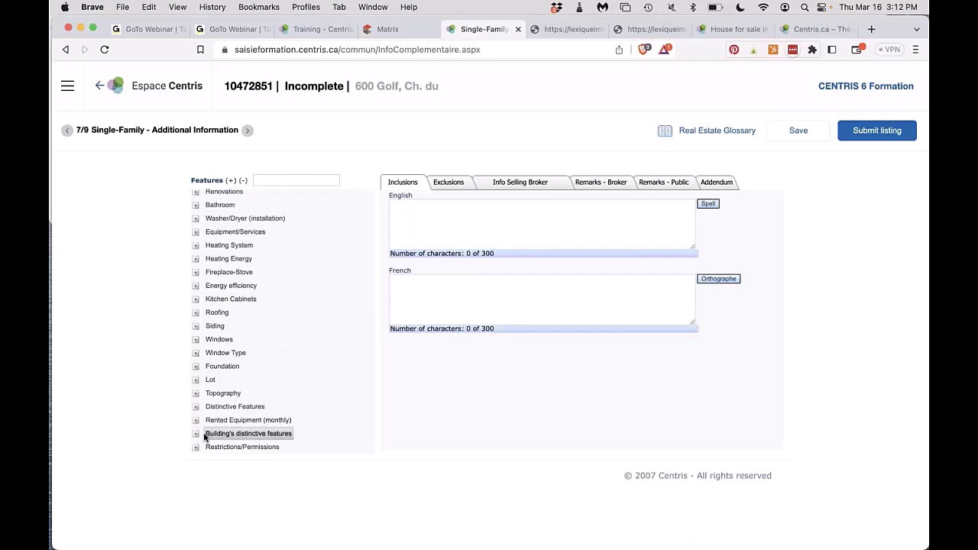
left_click(196, 447)
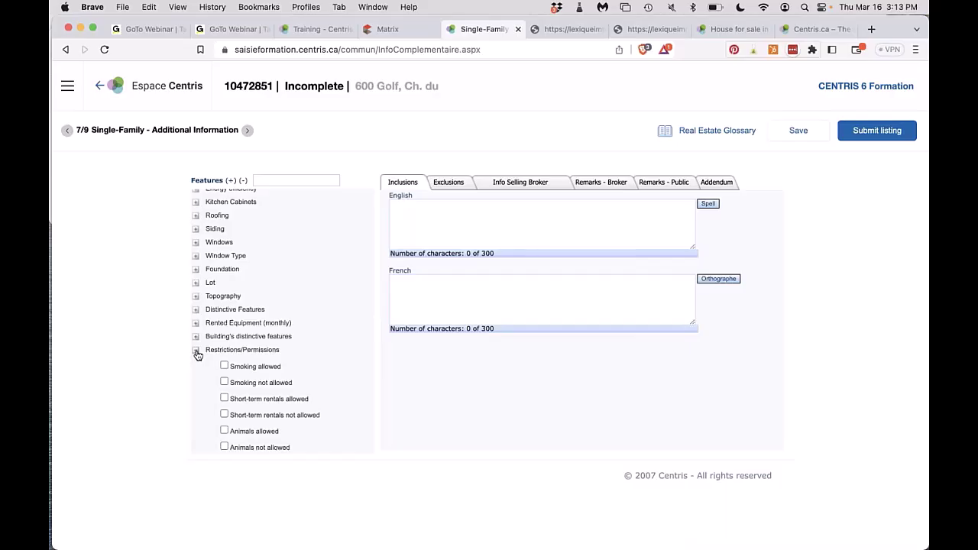
left_click(196, 352)
scroll(260, 230, "up", 5)
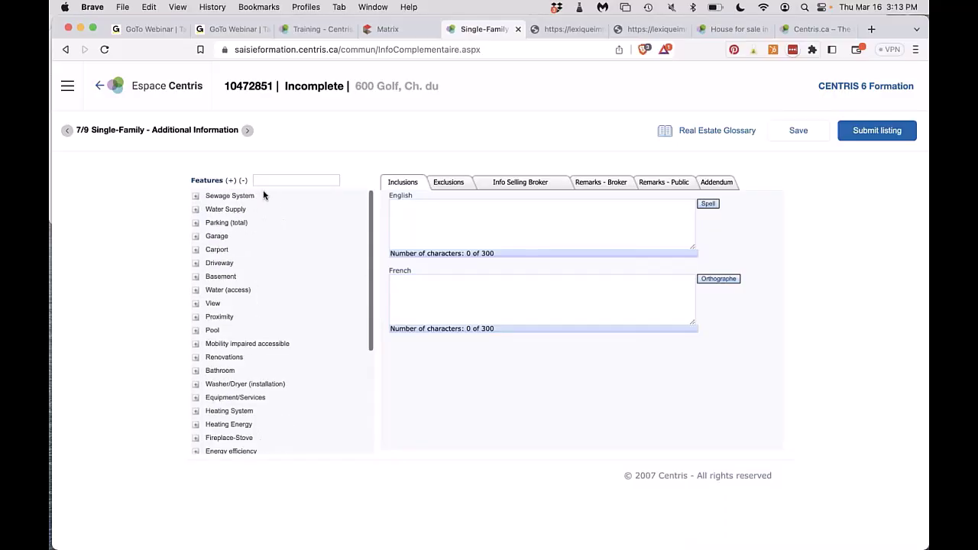
left_click(269, 182)
type("smo")
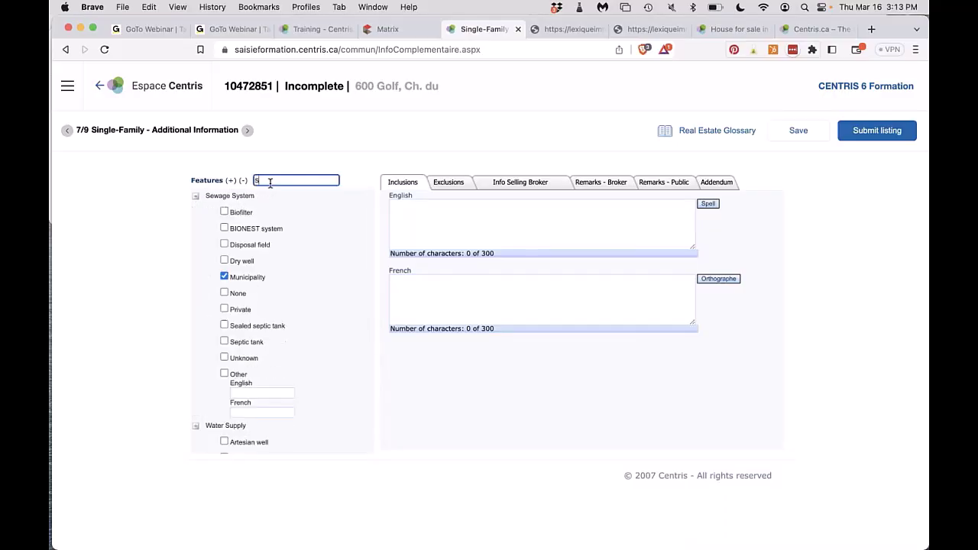
key("BackSpace")
key("BackSpace")
key("BackSpace")
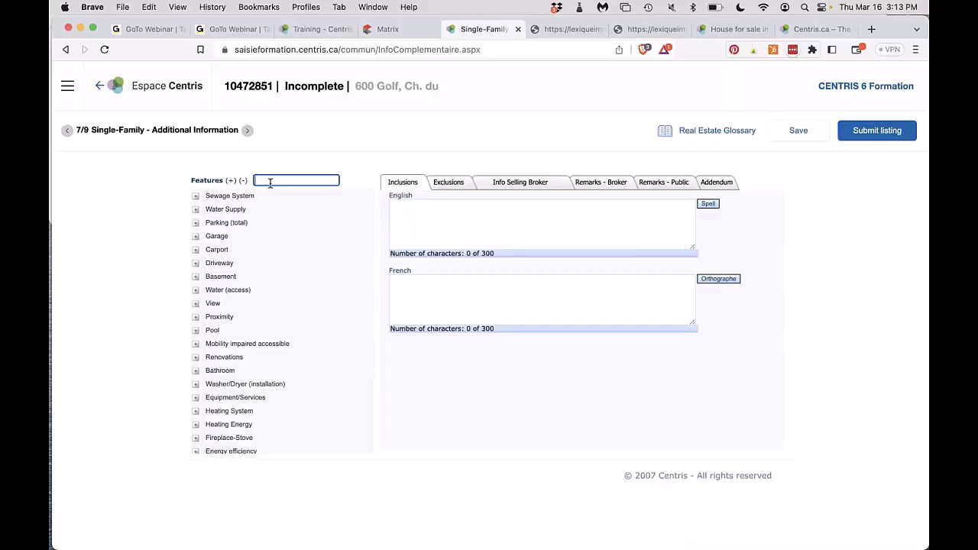
type("pool")
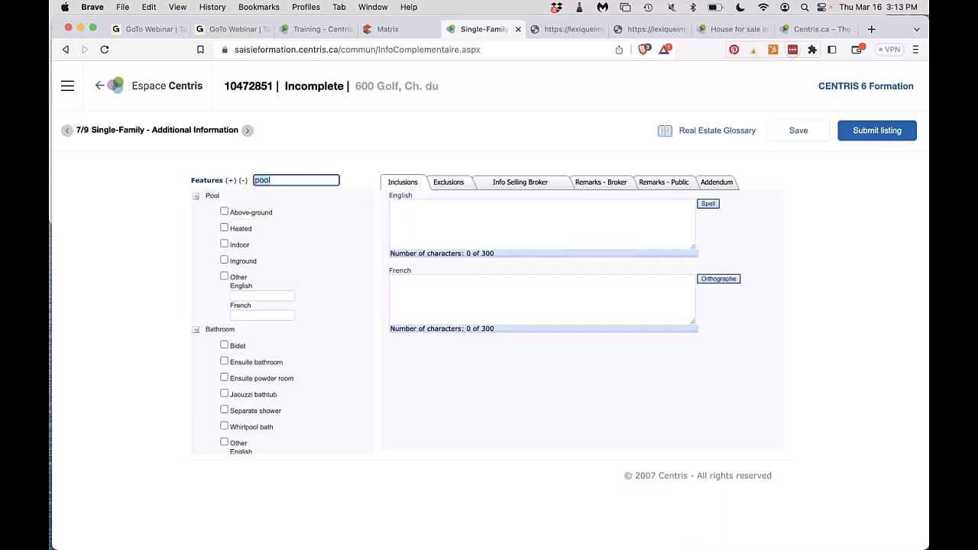
key("BackSpace")
scroll(286, 316, "down", 4)
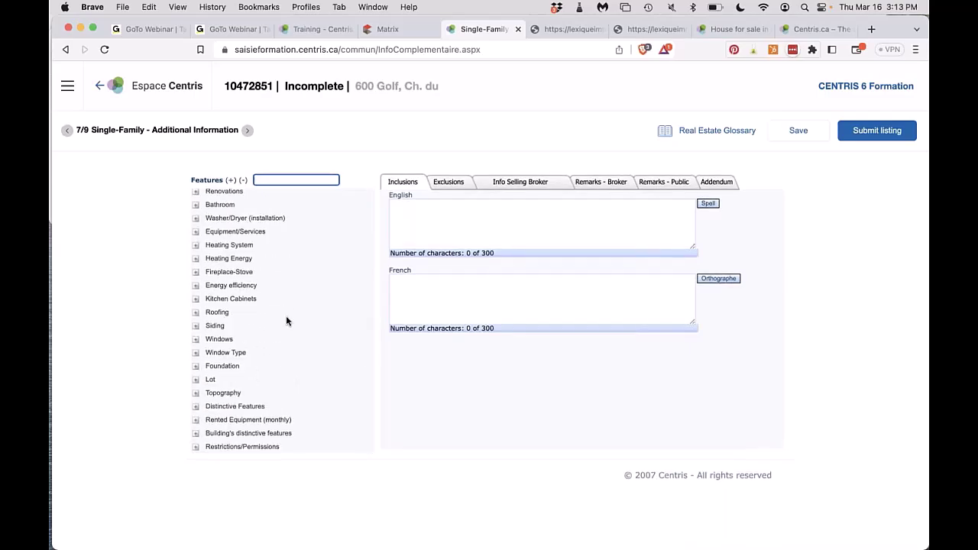
scroll(286, 320, "up", 4)
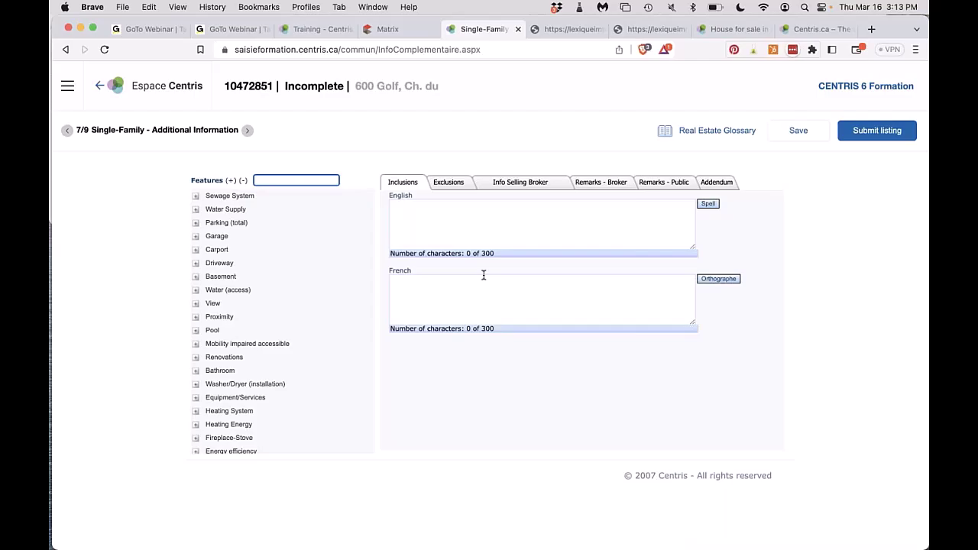
left_click(735, 29)
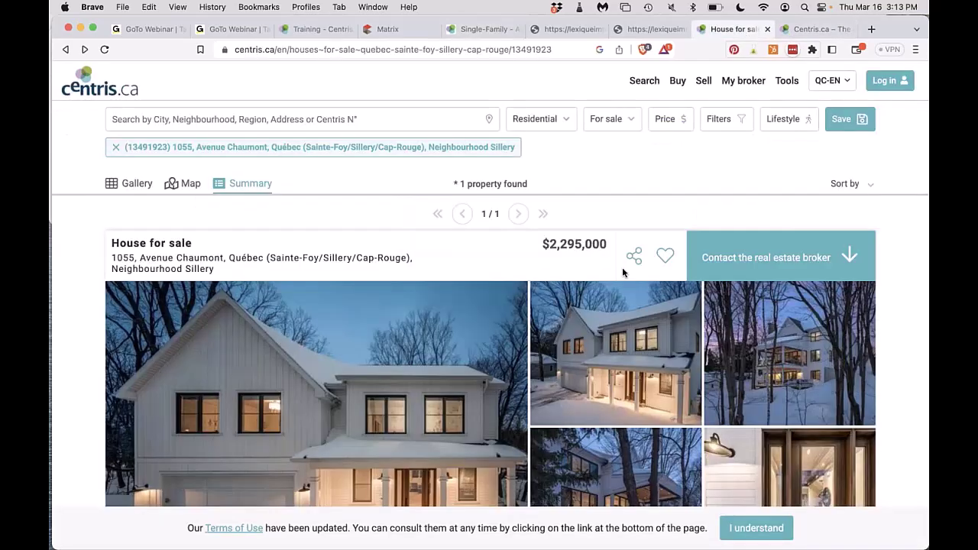
scroll(623, 273, "down", 10)
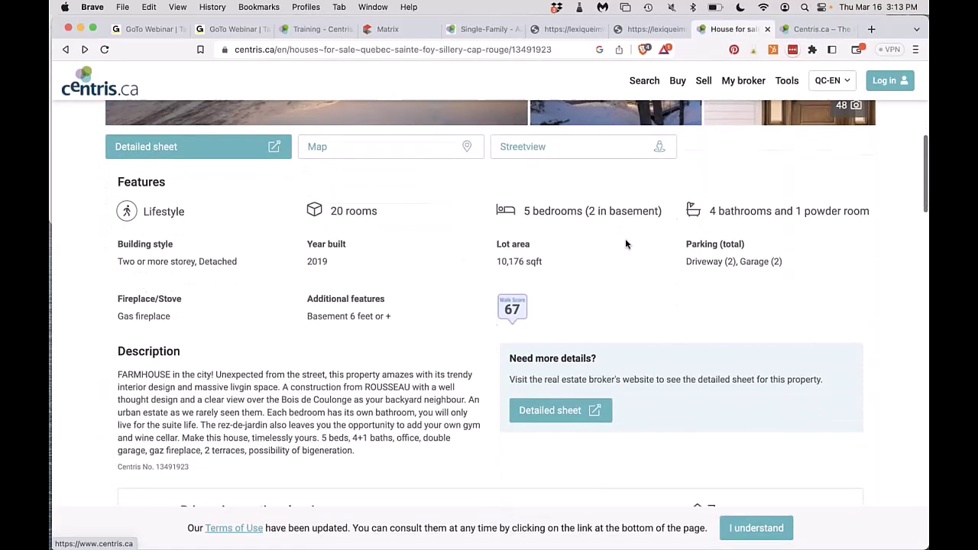
scroll(626, 244, "down", 2)
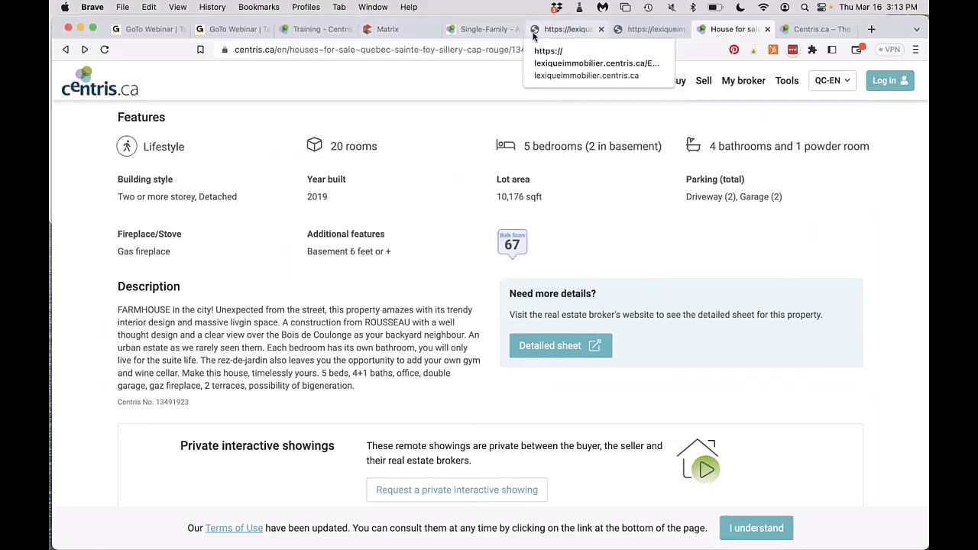
left_click(482, 29)
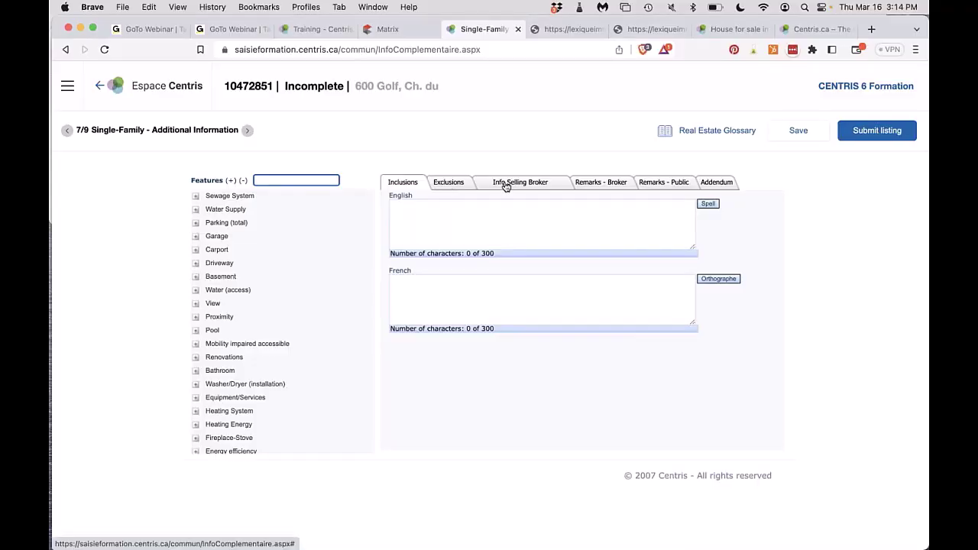
Save the listing as a temporary draft and show the Info Selling Broker text section.
left_click(813, 134)
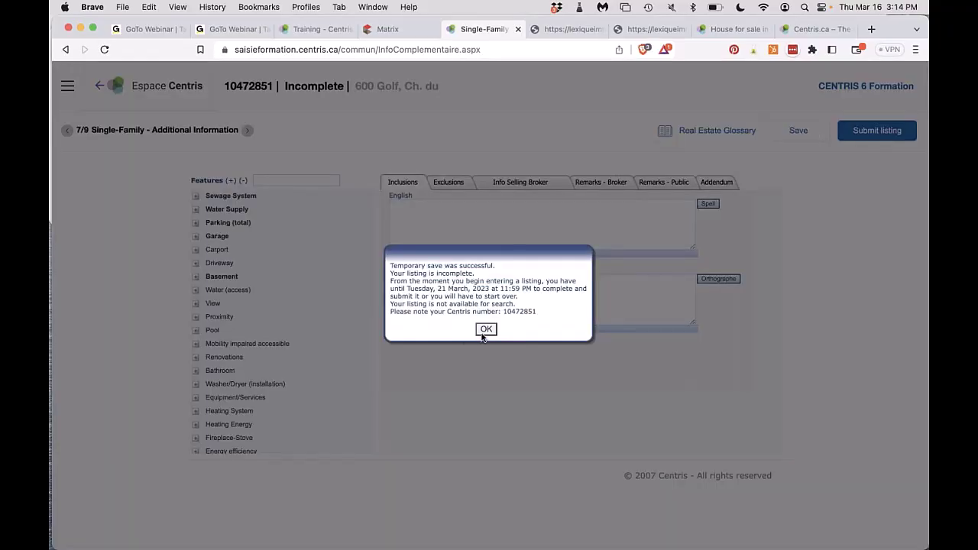
left_click(484, 332)
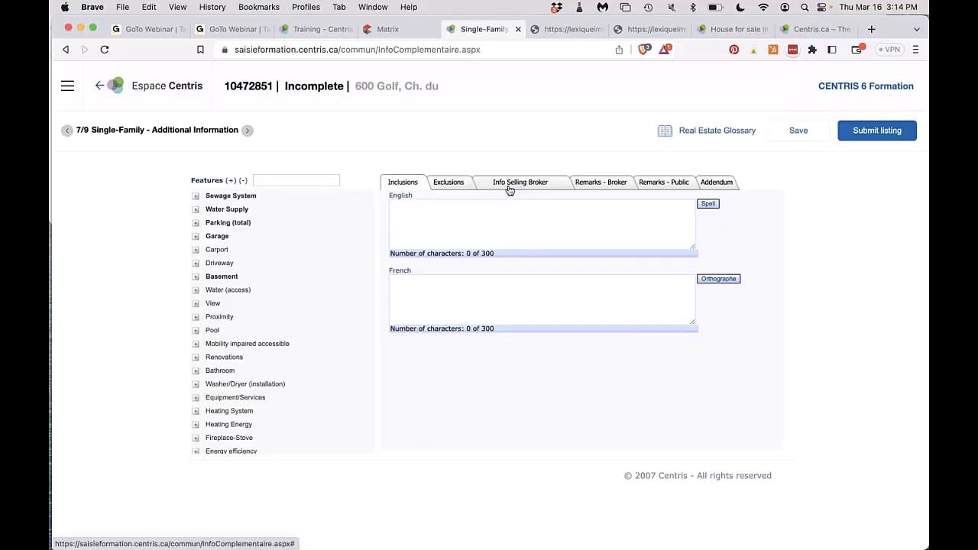
left_click(509, 185)
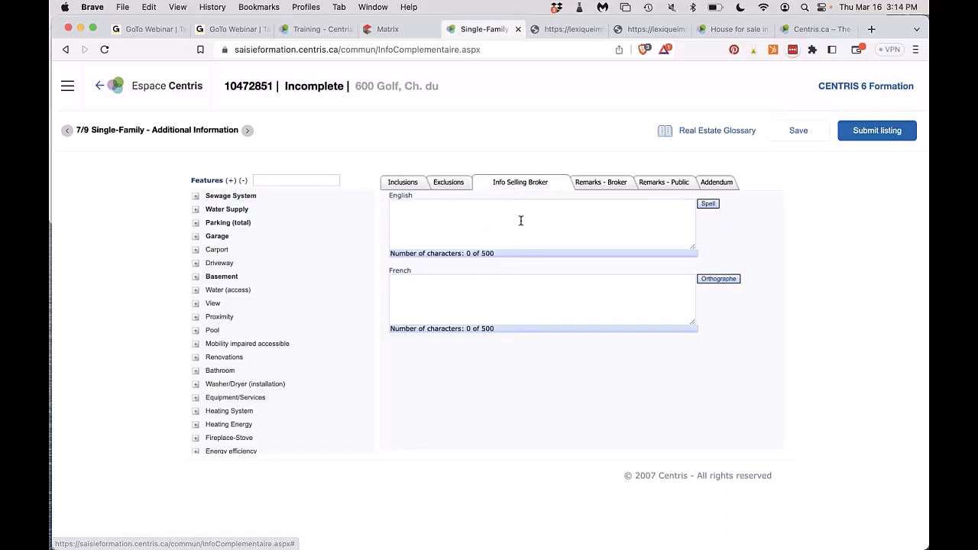
Look over Inclusions, Exclusions, both Remarks and Addendum sections, then show the Centris.ca reference listing.
left_click(421, 186)
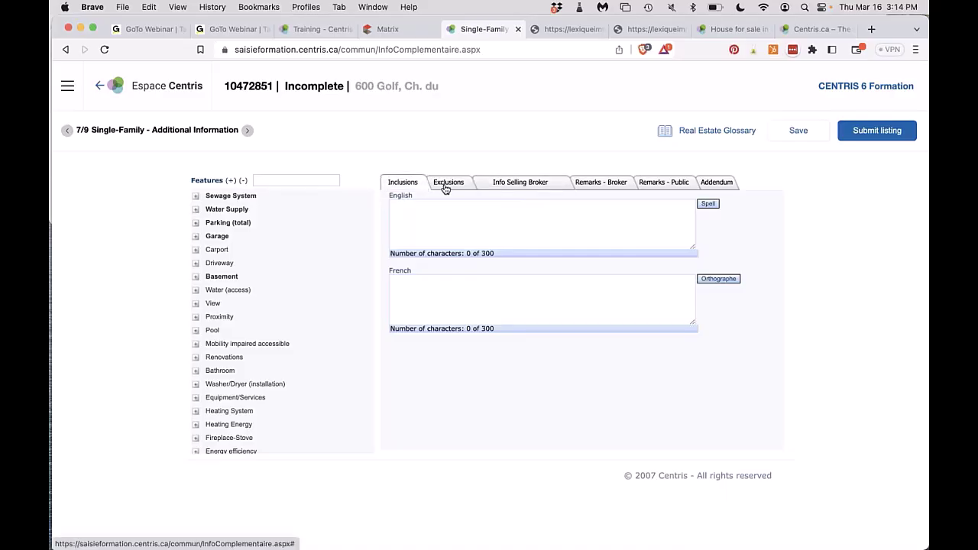
left_click(445, 186)
left_click(605, 188)
left_click(654, 185)
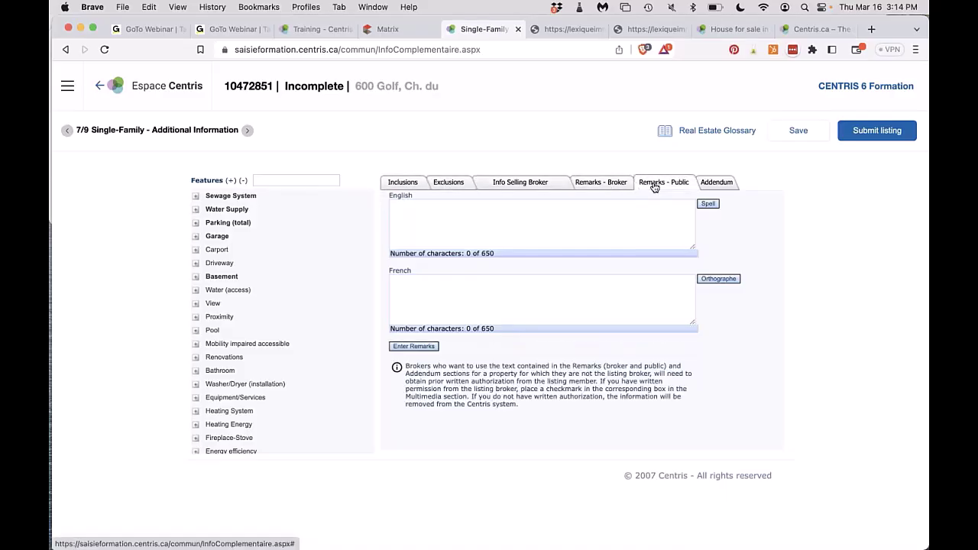
left_click(608, 188)
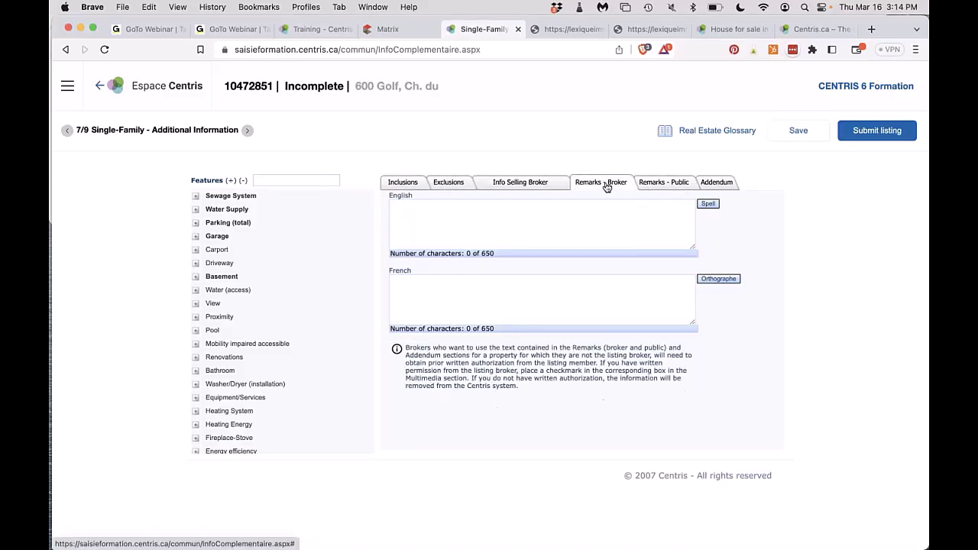
left_click(650, 186)
left_click(711, 187)
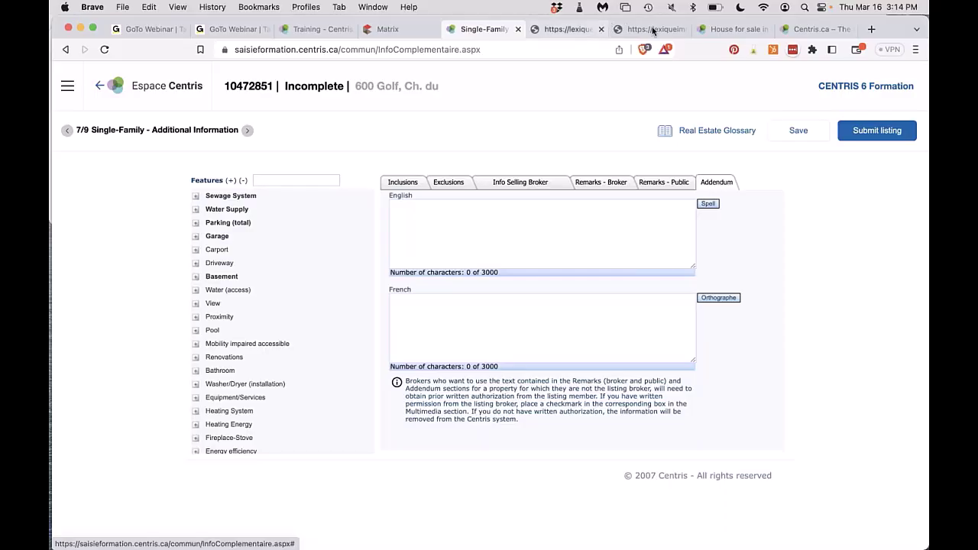
left_click(738, 29)
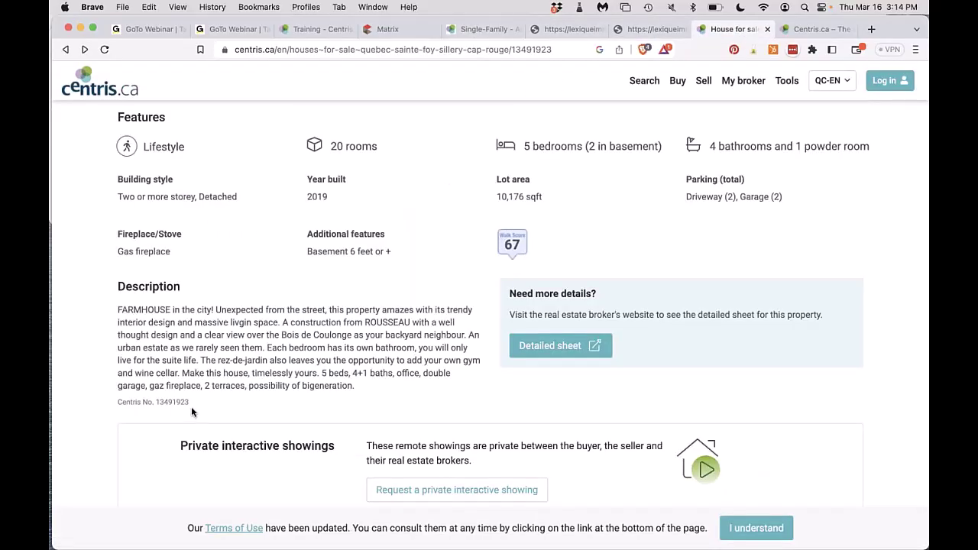
Select the reference listing's Centris number, then its Broker Remarks paragraph in Matrix.
left_click_drag(191, 404, 156, 402)
left_click(389, 29)
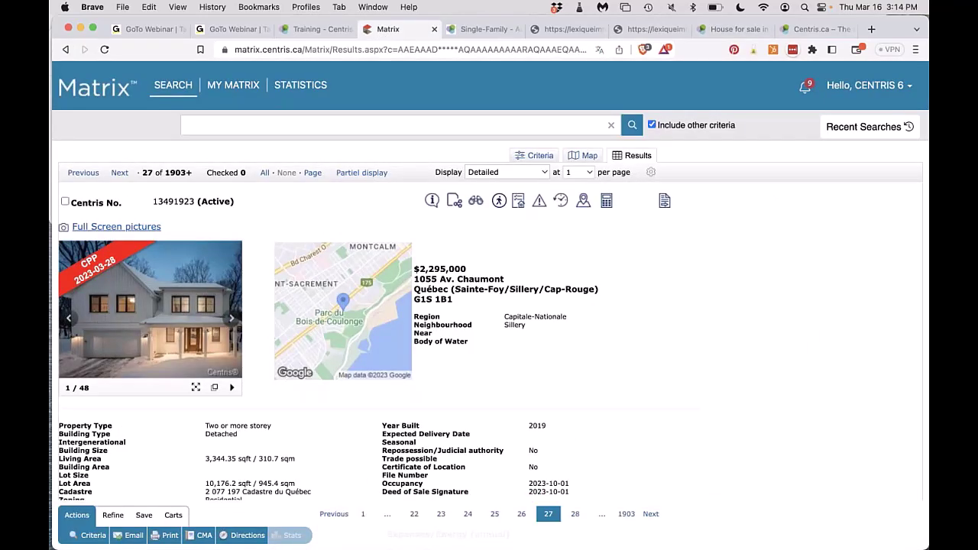
scroll(219, 290, "down", 5)
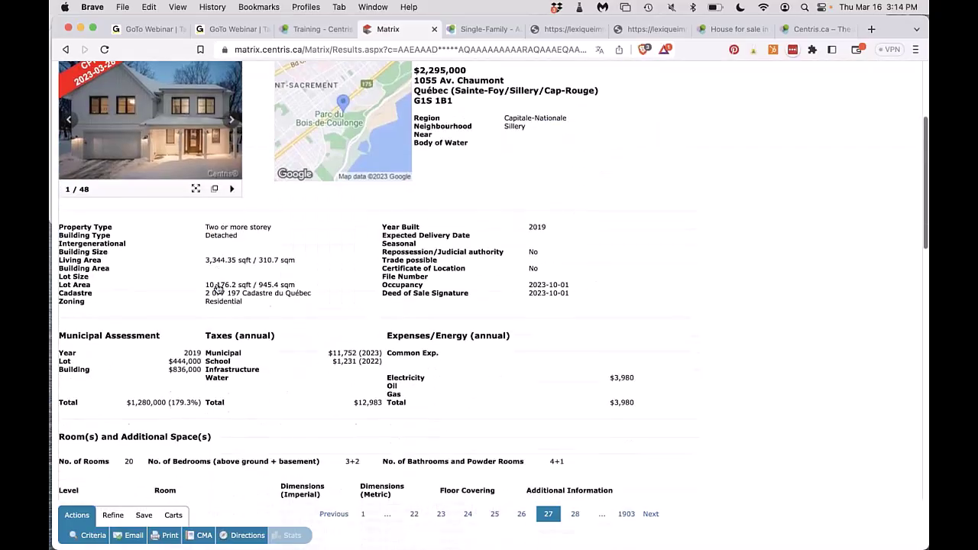
scroll(217, 289, "down", 15)
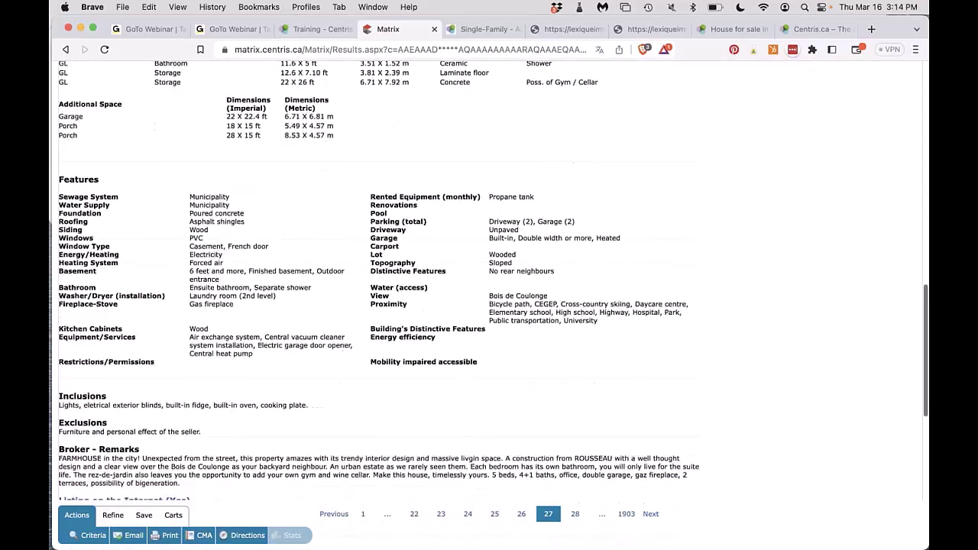
scroll(216, 273, "down", 3)
triple_click(127, 334)
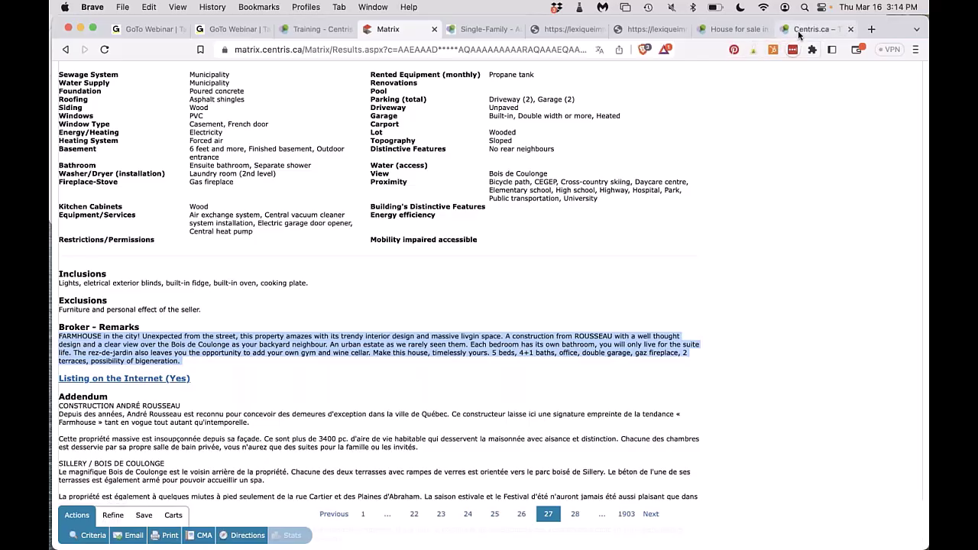
Select the full Centris.ca description, then return to the form's Remarks - Public section.
left_click(799, 36)
left_click(739, 29)
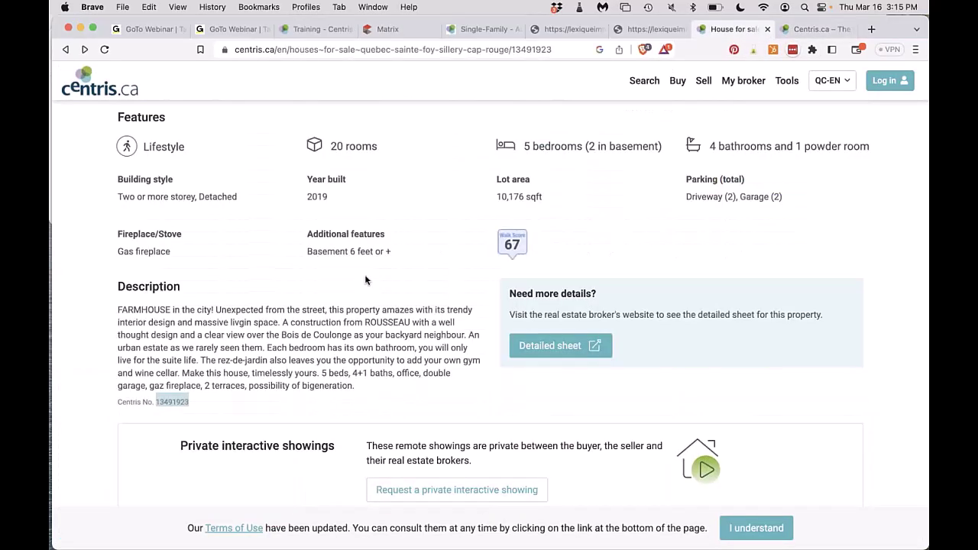
left_click_drag(191, 399, 111, 306)
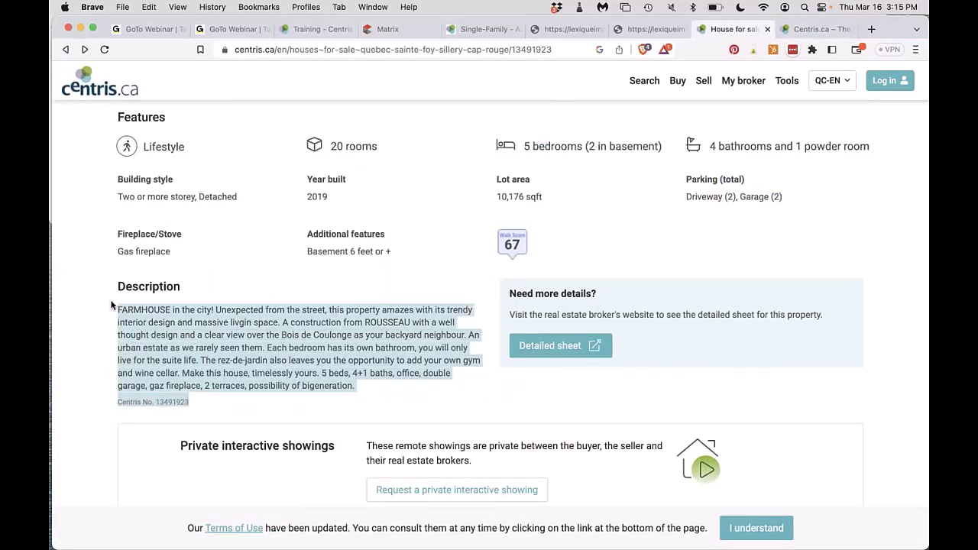
scroll(117, 308, "down", 5)
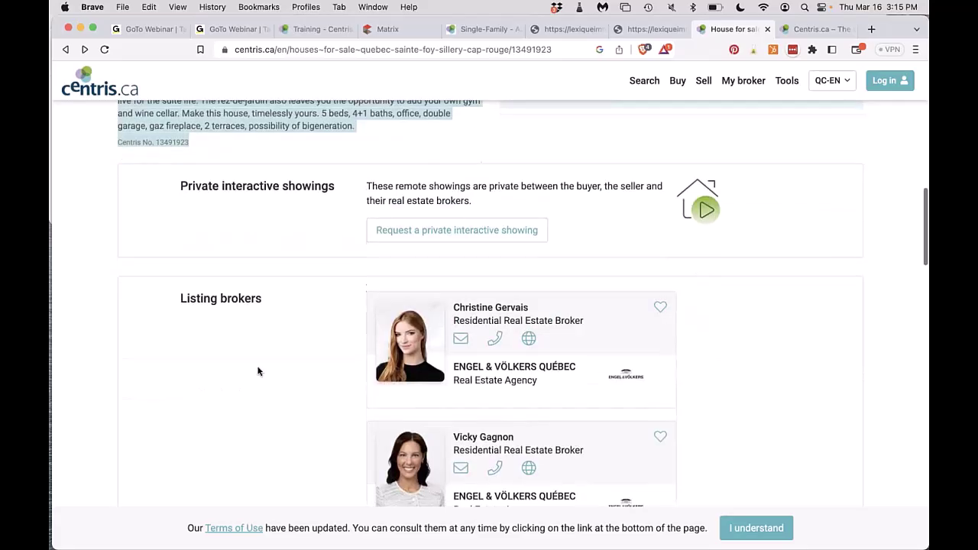
scroll(521, 386, "up", 5)
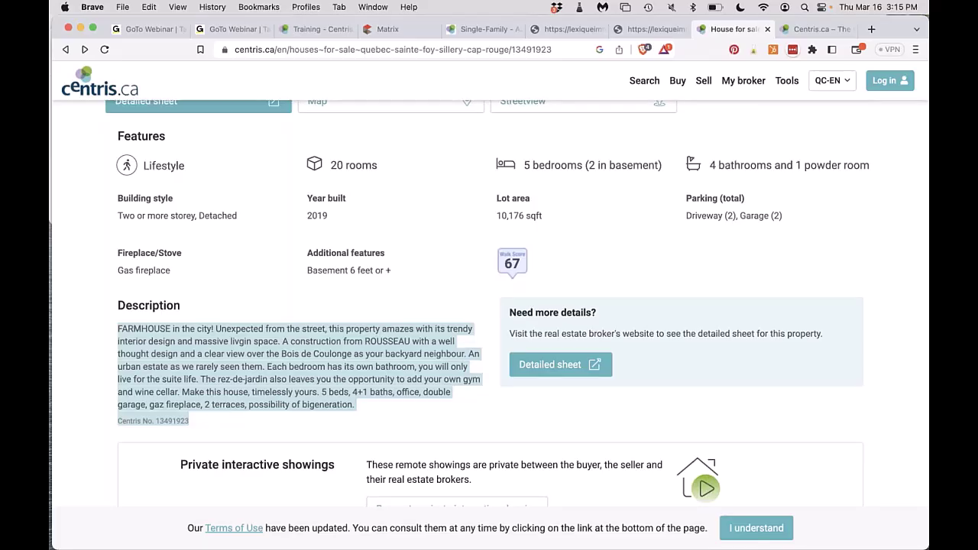
scroll(489, 306, "up", 4)
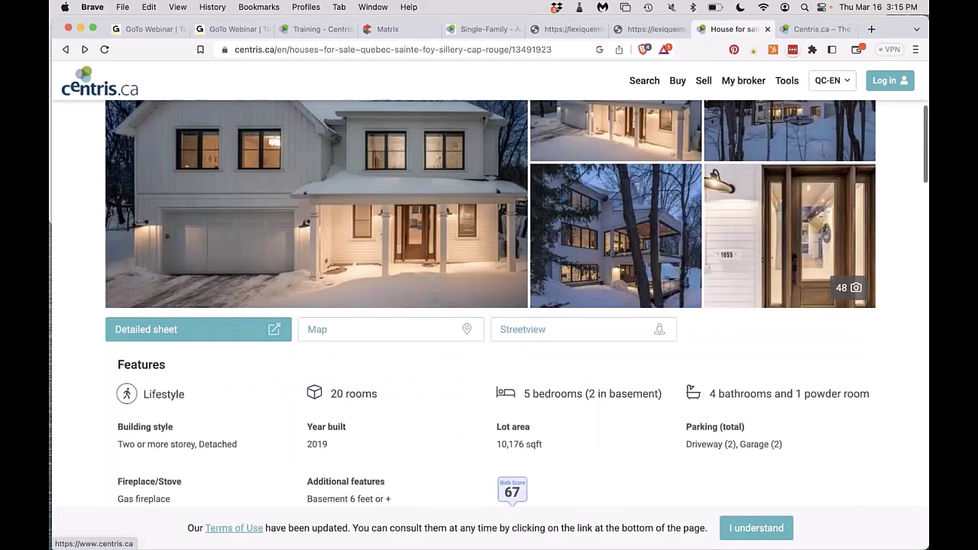
scroll(489, 306, "down", 2)
scroll(489, 306, "down", 3)
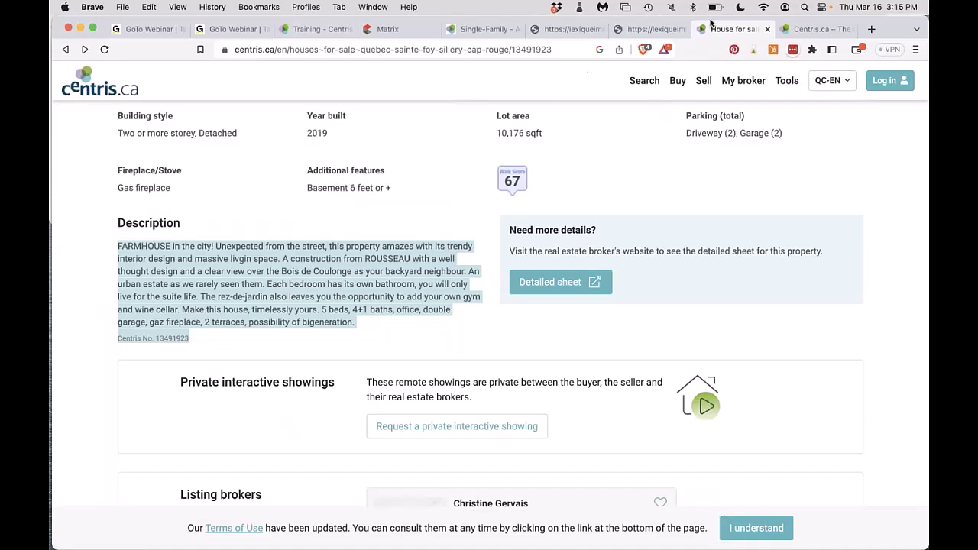
left_click(565, 32)
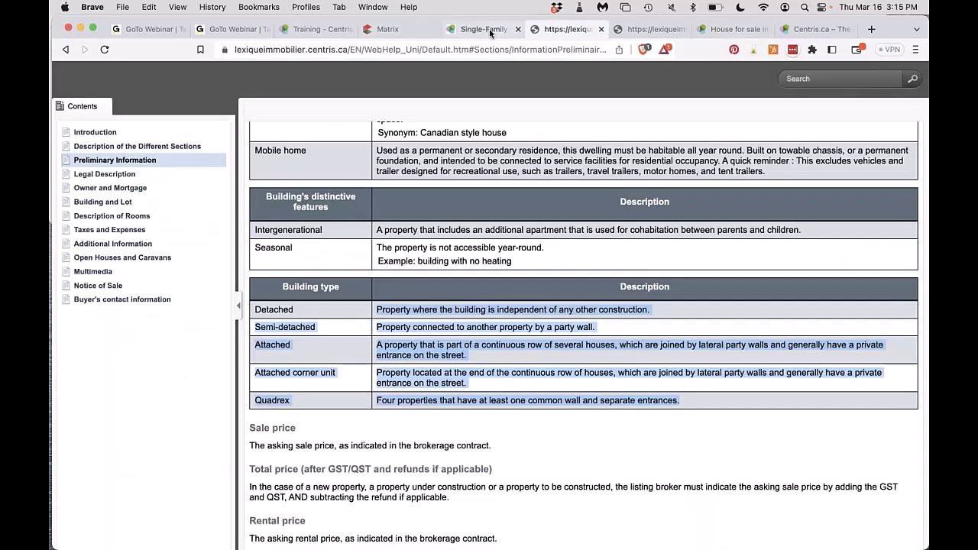
left_click(489, 29)
left_click(663, 185)
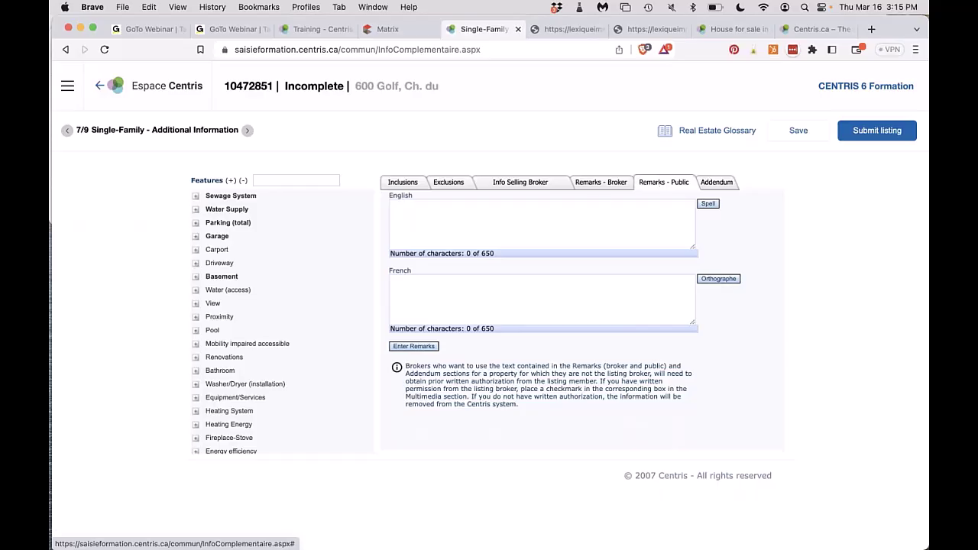
Paste the Centris number into the English broker remarks, then cut it out again.
left_click(590, 187)
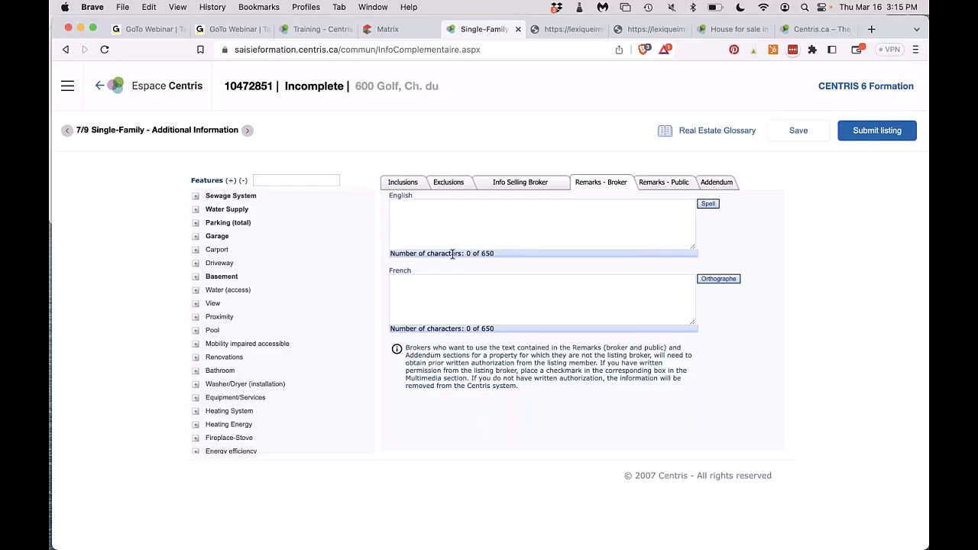
left_click(503, 246)
left_click(502, 253)
left_click(574, 218)
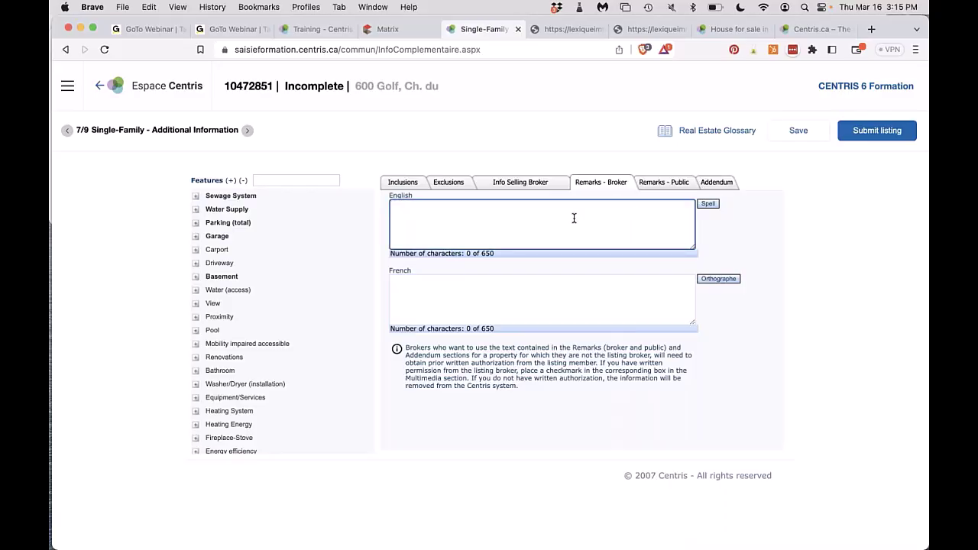
type("13491923")
key("super+a")
key("super+x")
Paste the Centris.ca description into the English broker remarks and delete its Centris No. line.
left_click(732, 29)
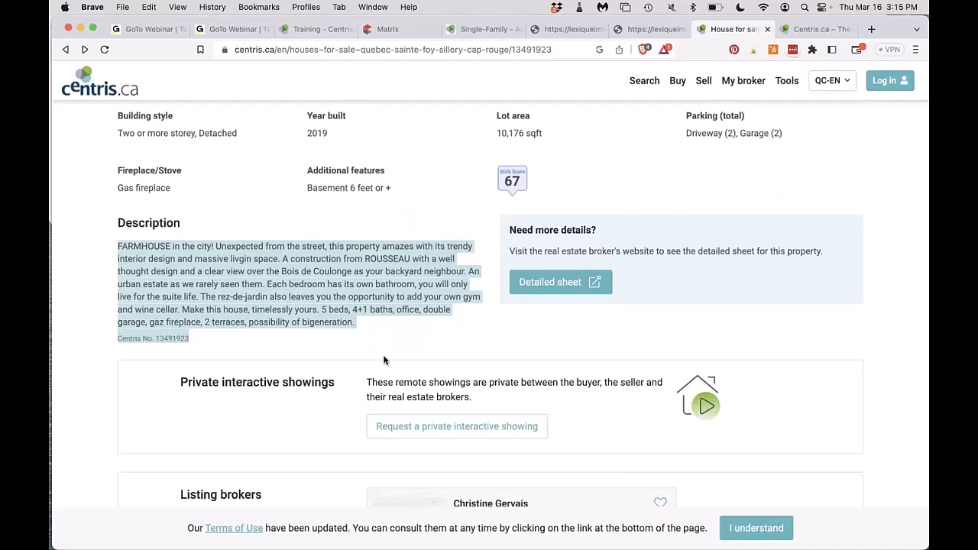
key("super+c")
left_click(579, 30)
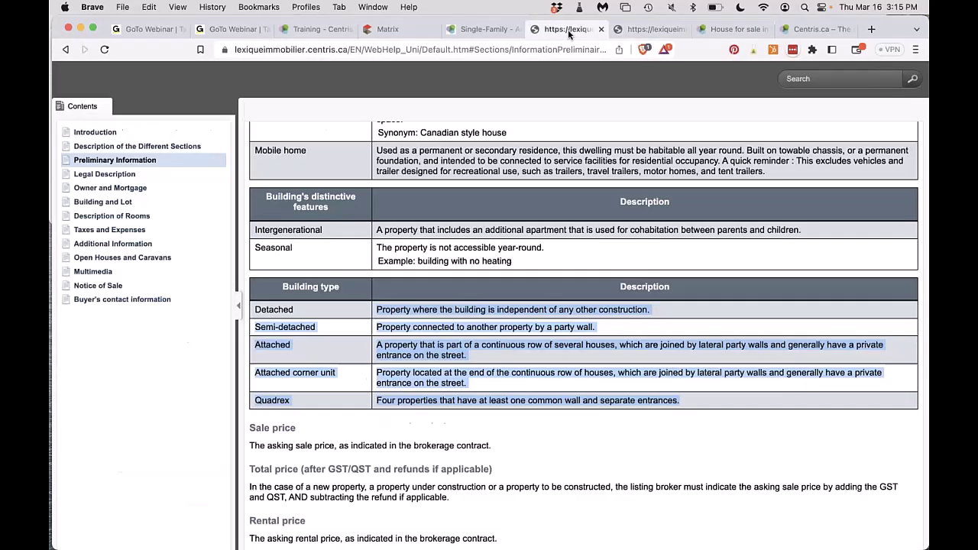
left_click(490, 29)
left_click(391, 205)
key("super+v")
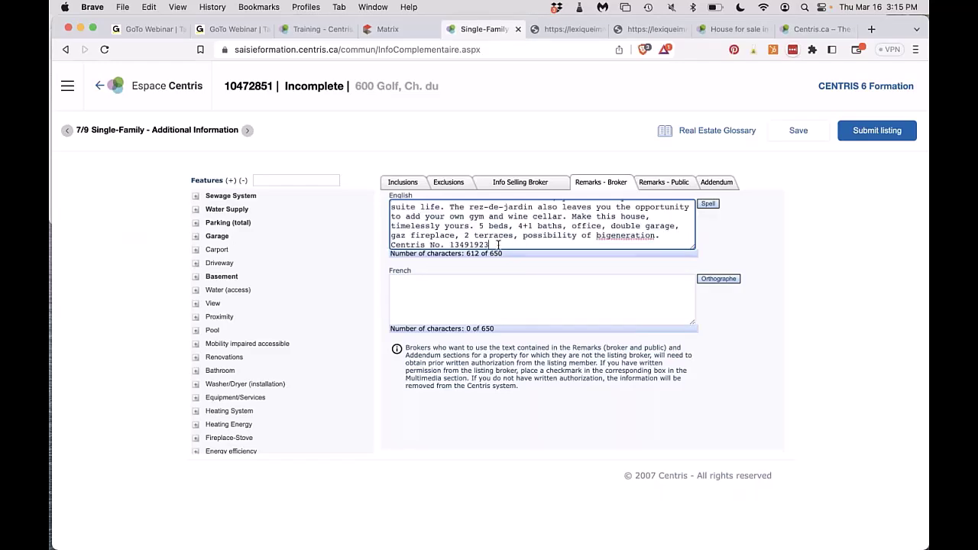
left_click_drag(497, 244, 390, 245)
key("BackSpace")
key("BackSpace")
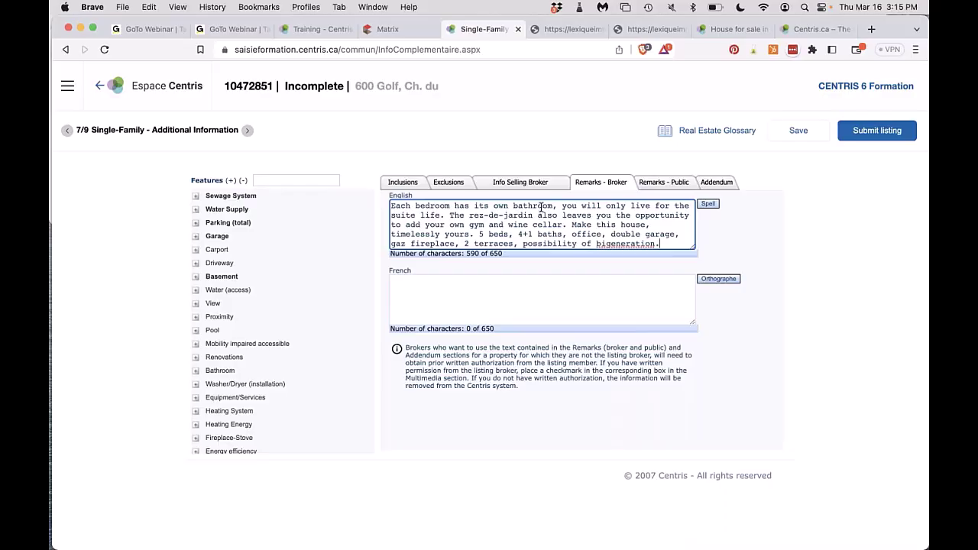
left_click(391, 30)
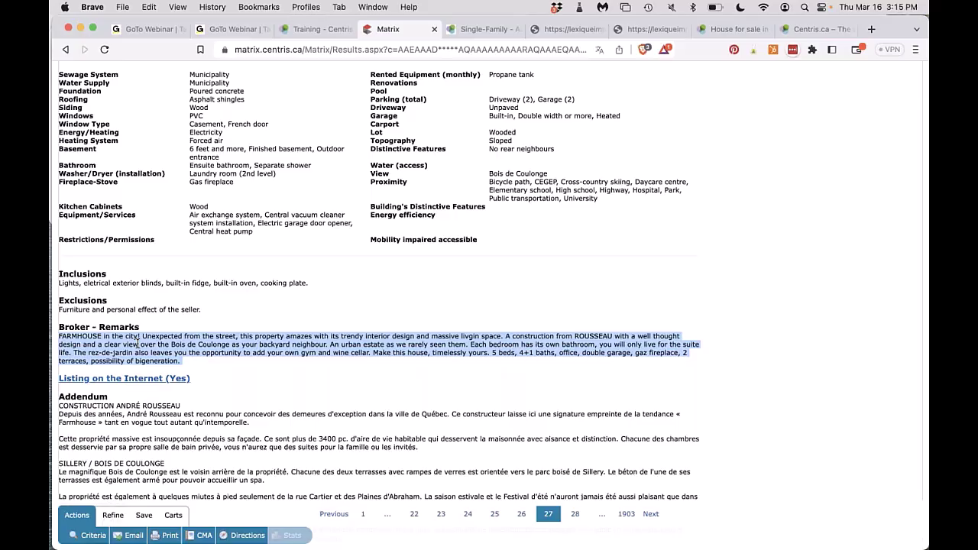
Review the Matrix listing's rooms, features and addendum, then return to the Sainte-Foy house on Centris.ca.
scroll(137, 344, "up", 6)
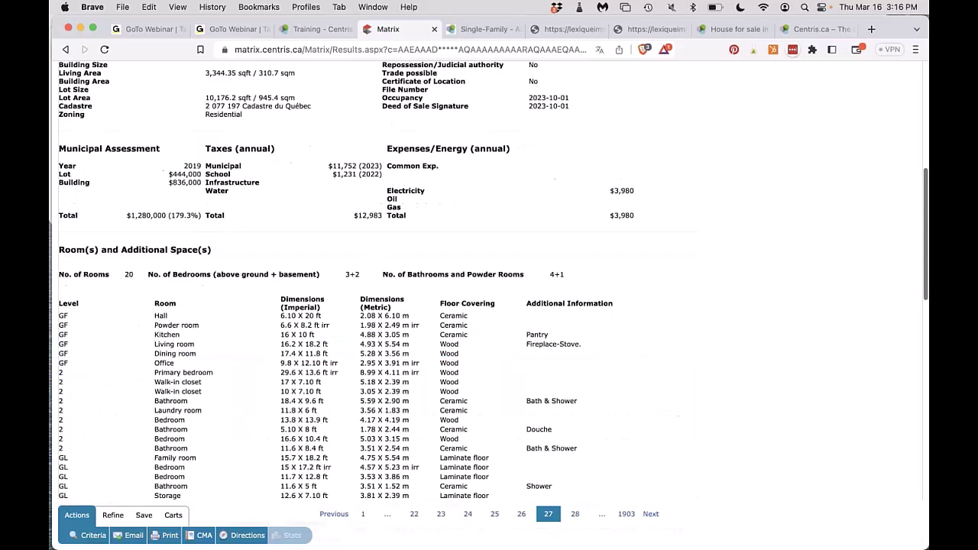
scroll(138, 343, "down", 6)
scroll(191, 222, "down", 5)
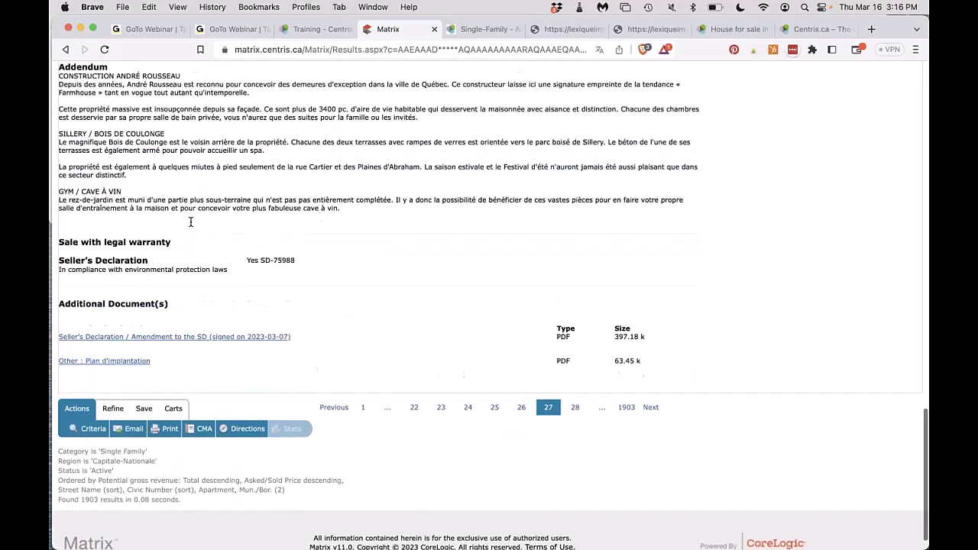
scroll(191, 222, "up", 6)
scroll(191, 222, "up", 2)
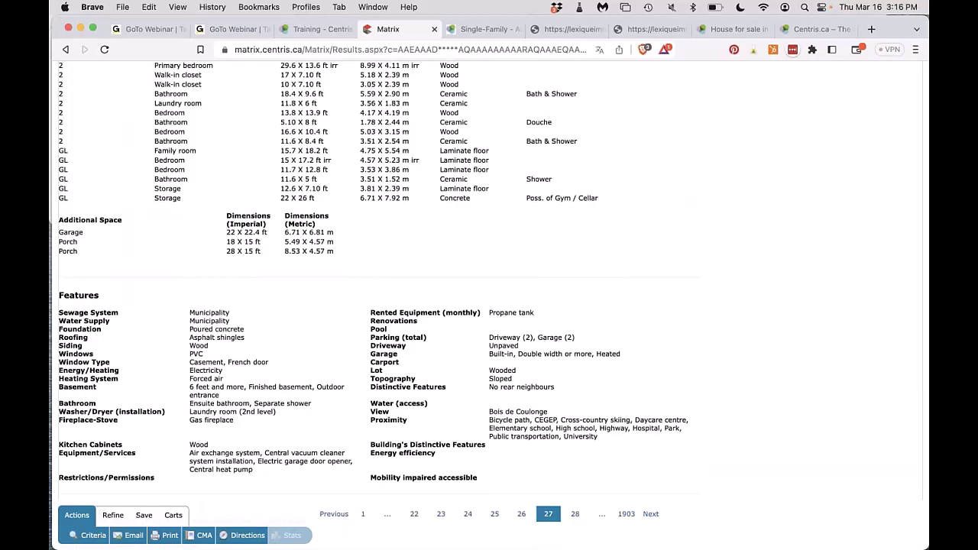
scroll(161, 407, "down", 5)
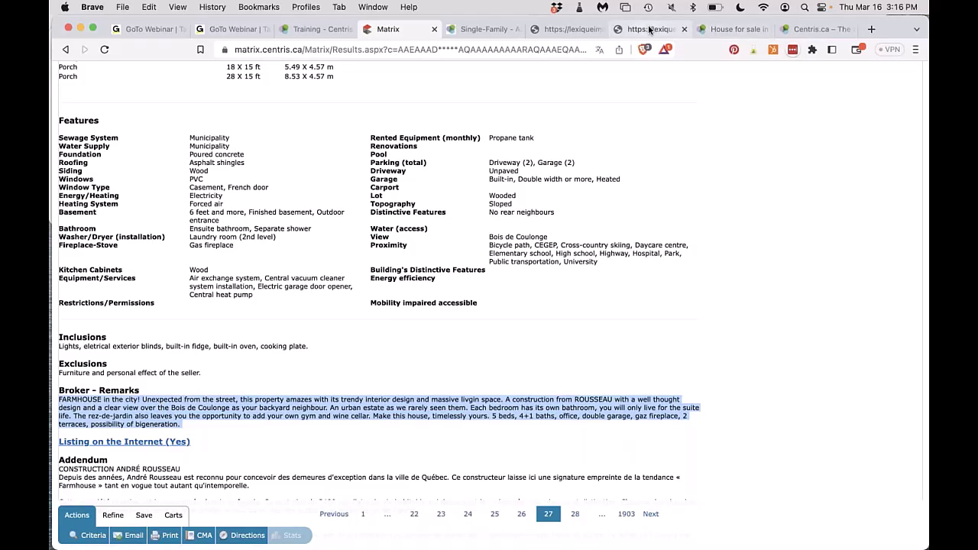
left_click(735, 29)
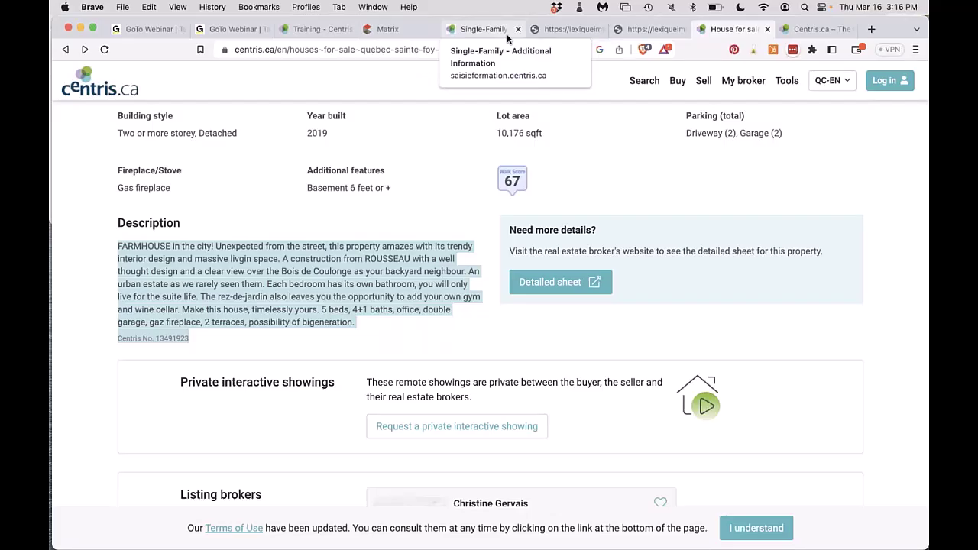
Auto-fill the English public remarks with the FARMHOUSE in the city description, then show the empty Addendum section.
left_click(476, 29)
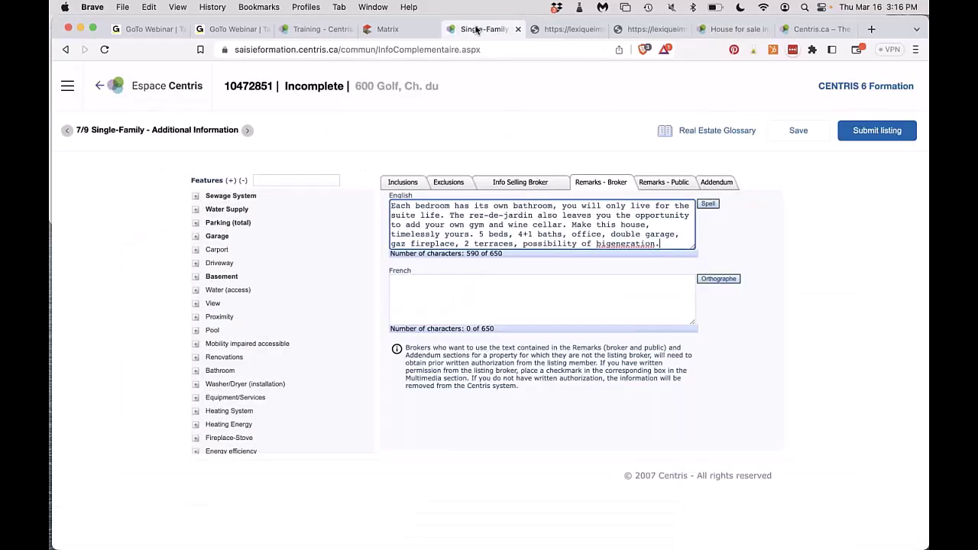
left_click(651, 185)
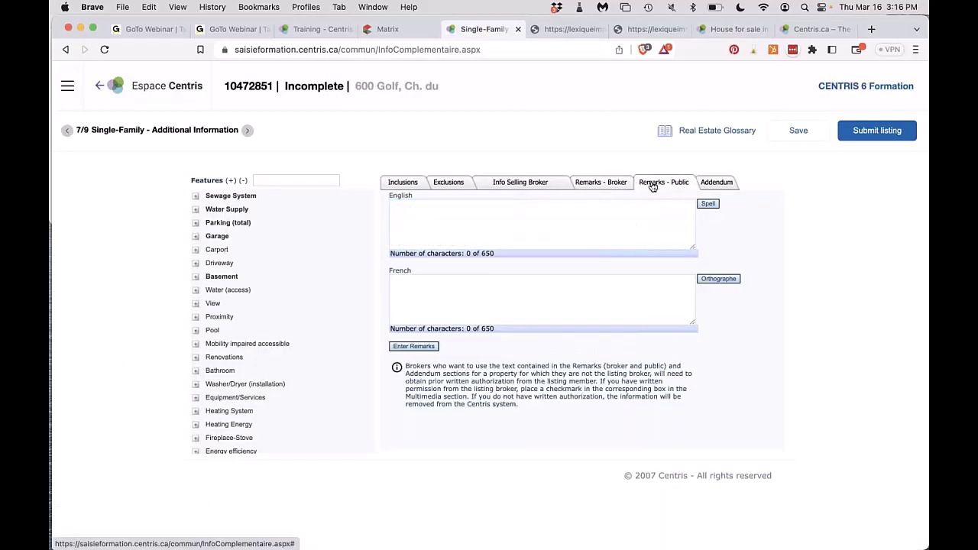
left_click(406, 348)
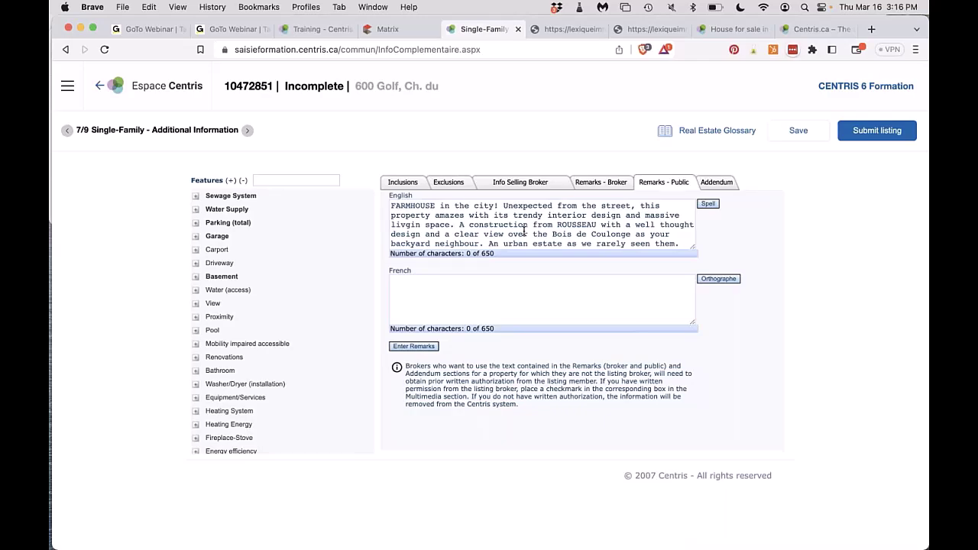
left_click(717, 184)
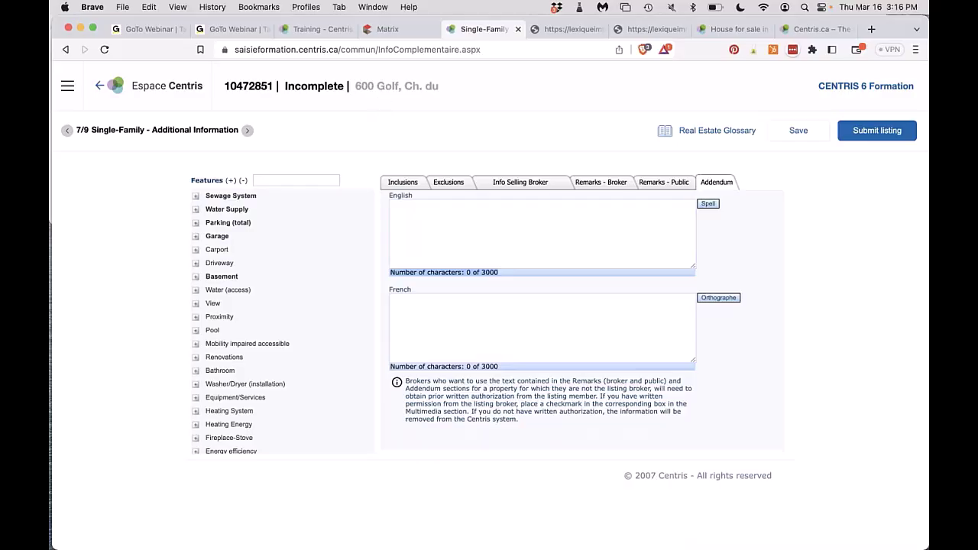
Select the Addendum's opening lines, the SILLERY / BOIS DE COULONGE paragraph and the GYM / CAVE À VIN paragraph.
left_click(378, 32)
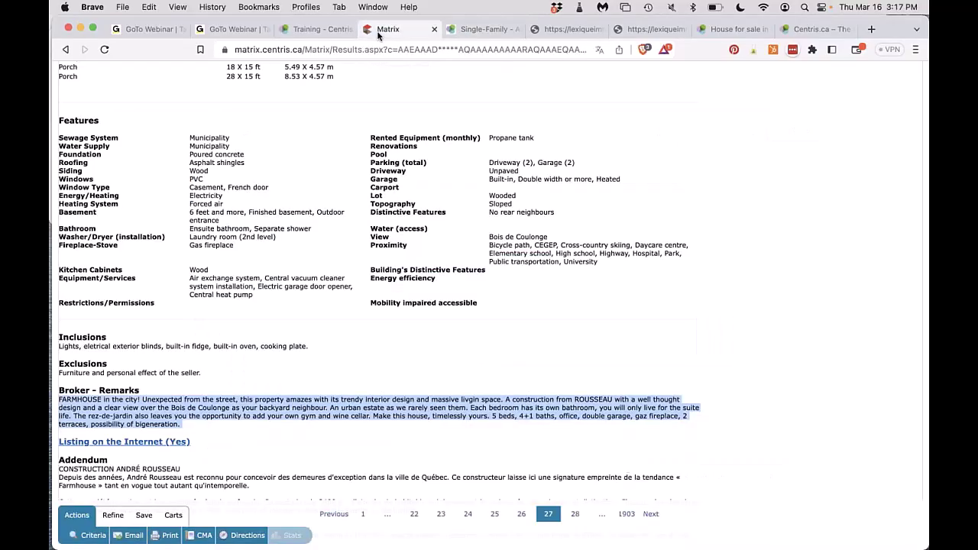
scroll(380, 283, "down", 3)
scroll(146, 255, "down", 1)
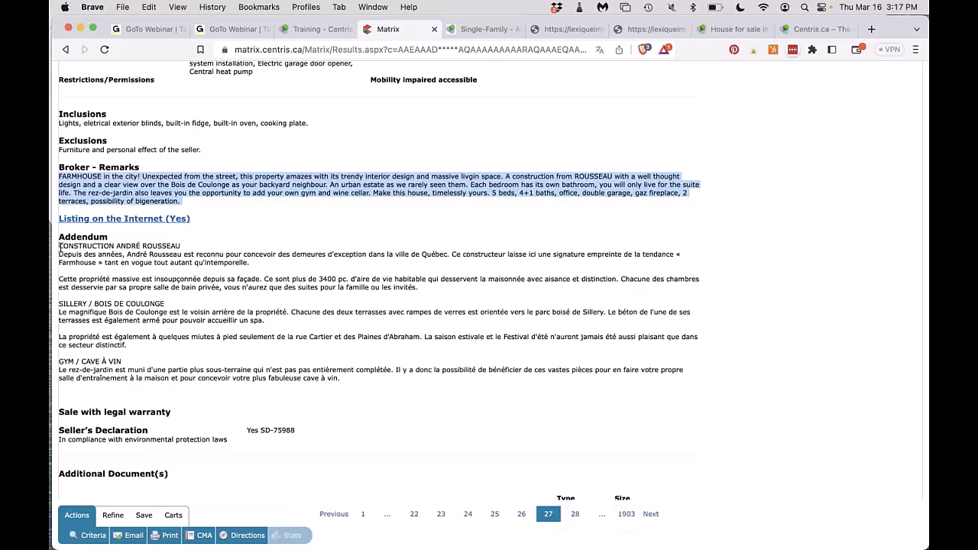
left_click_drag(59, 244, 419, 289)
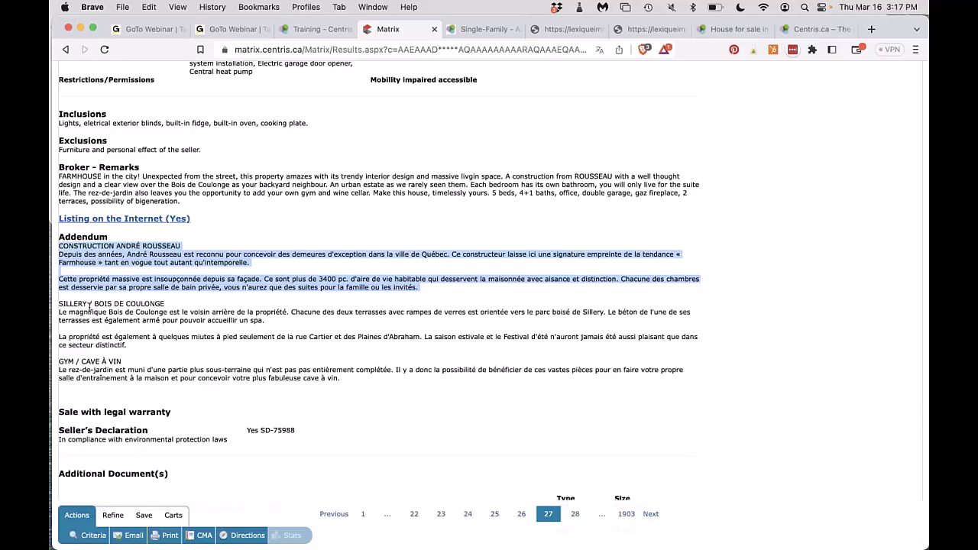
left_click_drag(60, 305, 273, 330)
left_click(267, 330)
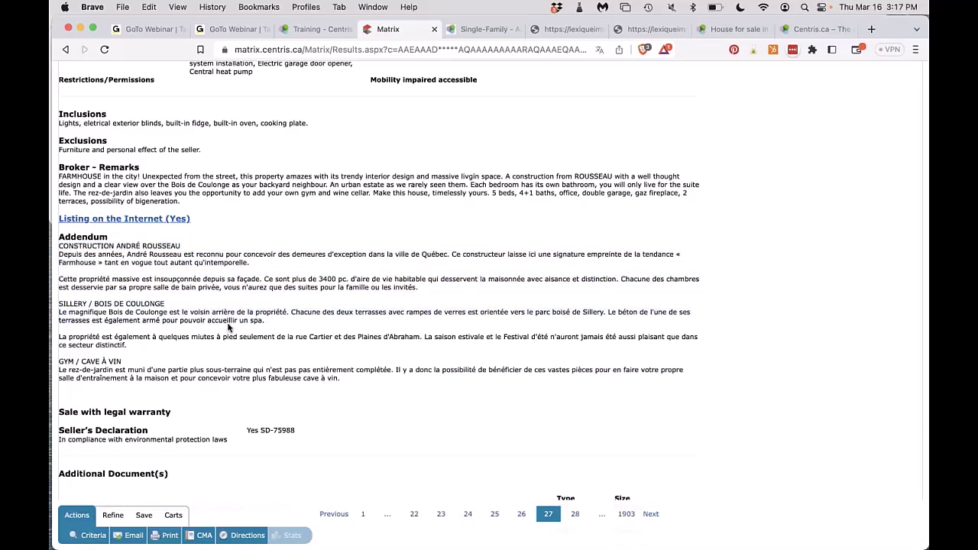
left_click(129, 345)
left_click(61, 306, "shift")
left_click(60, 305, "shift")
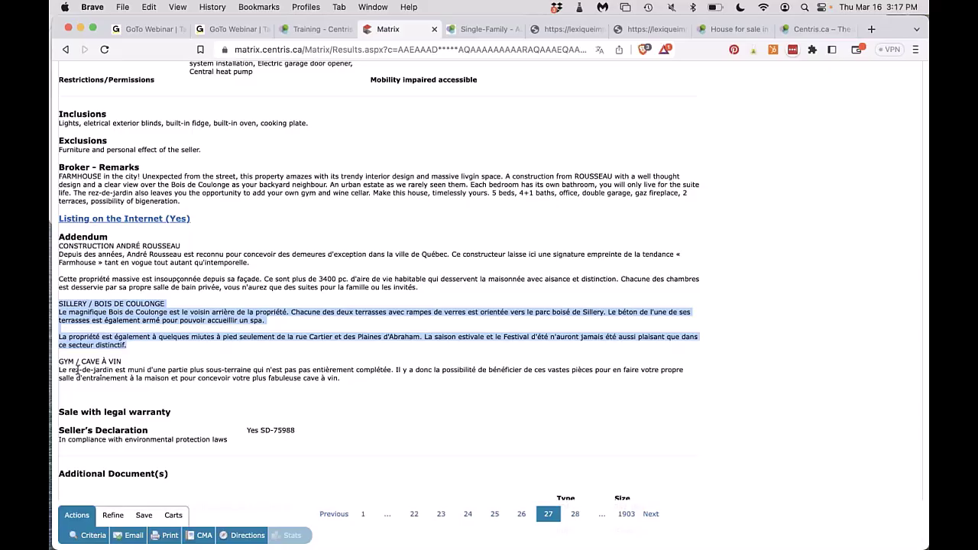
triple_click(169, 370)
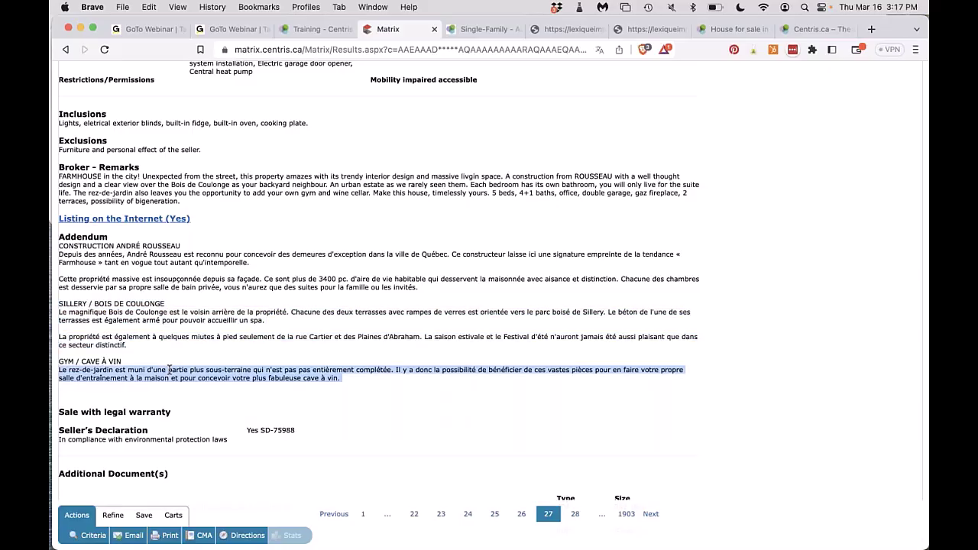
Select the Driveway (2), Garage (2) parking value and the Basement feature values with their label.
scroll(169, 370, "up", 20)
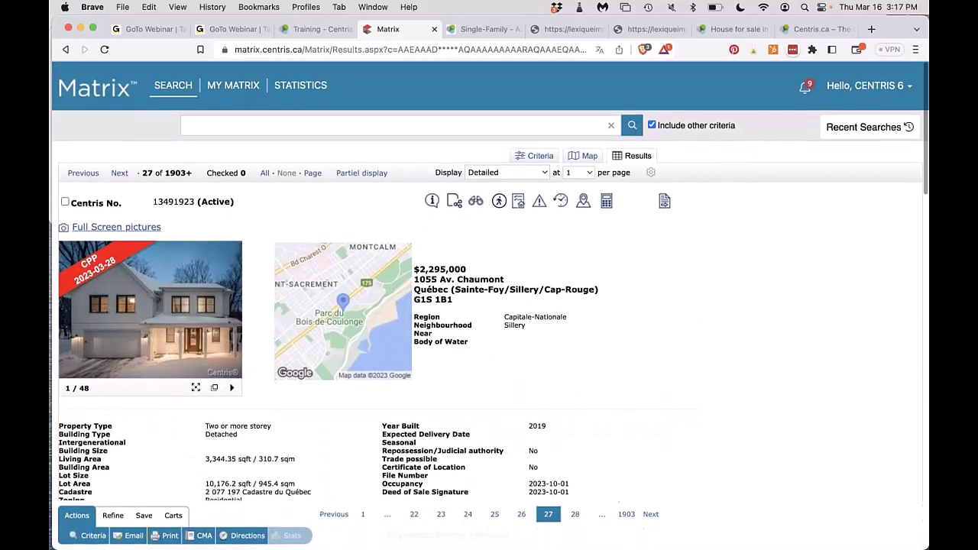
mouse_move(227, 321)
scroll(227, 321, "down", 20)
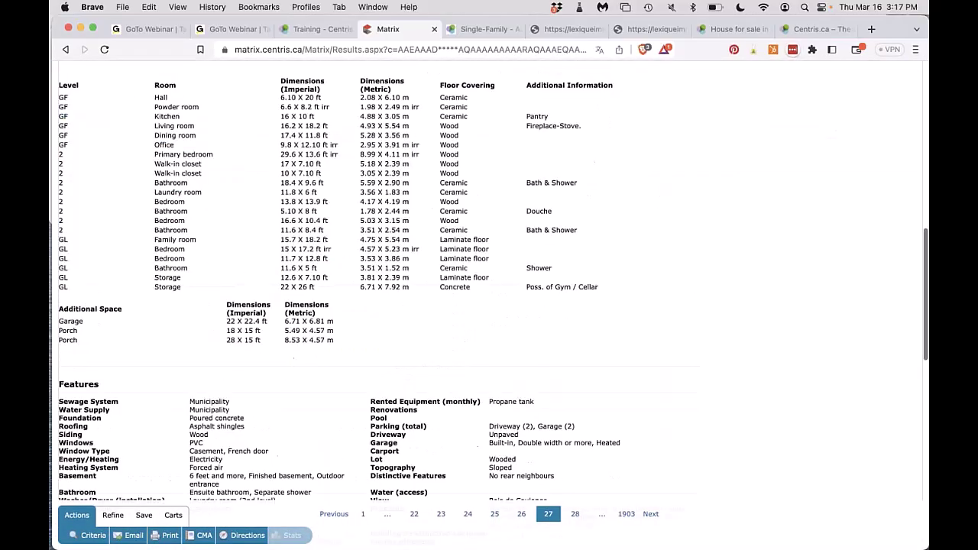
scroll(81, 247, "up", 1)
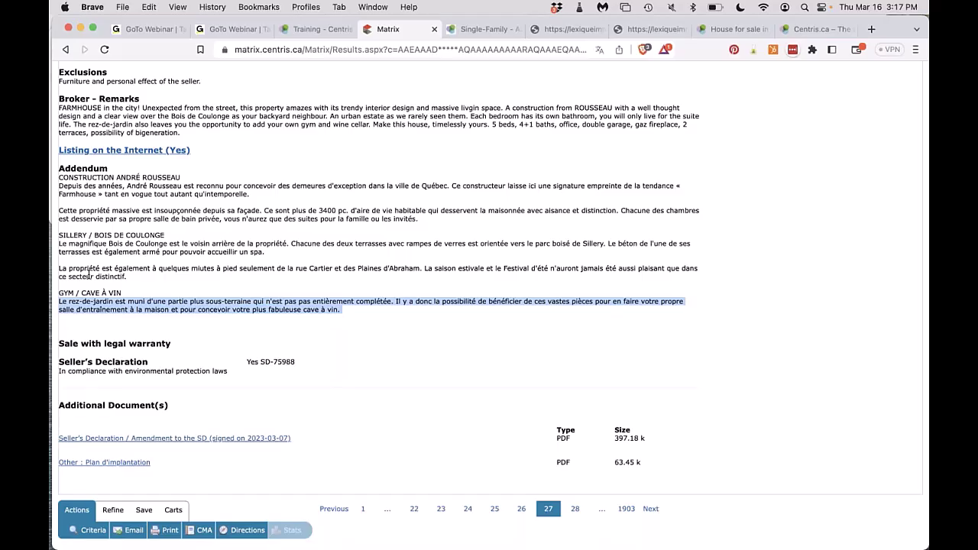
scroll(89, 272, "up", 10)
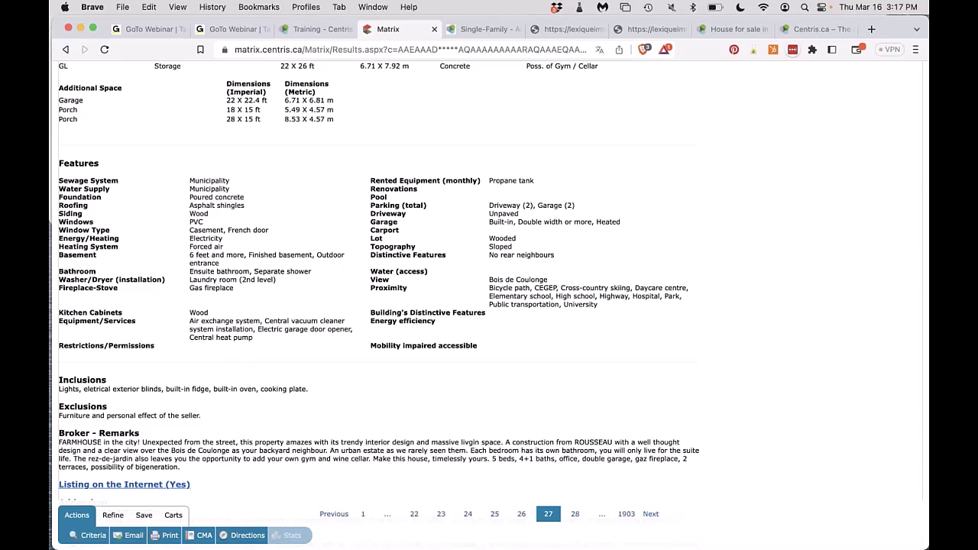
triple_click(507, 206)
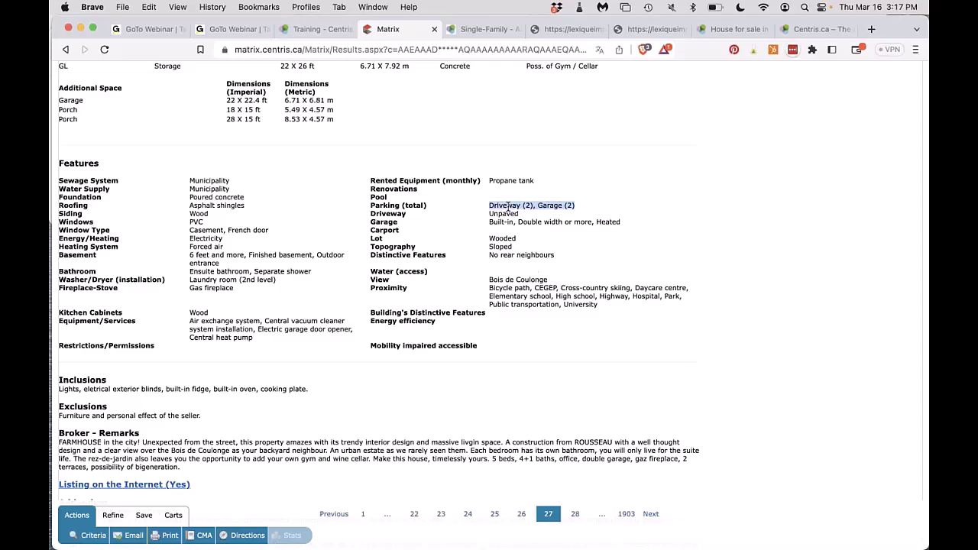
left_click(477, 30)
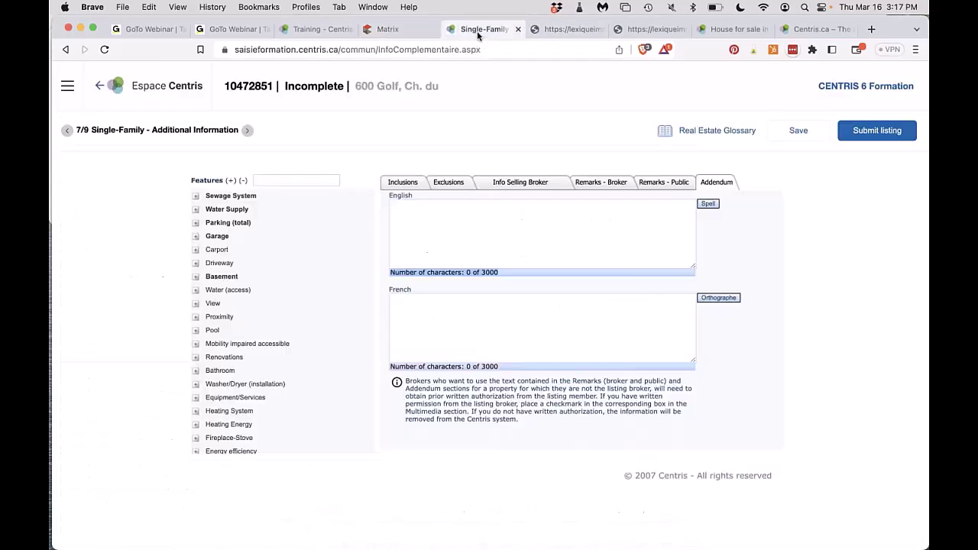
left_click(386, 29)
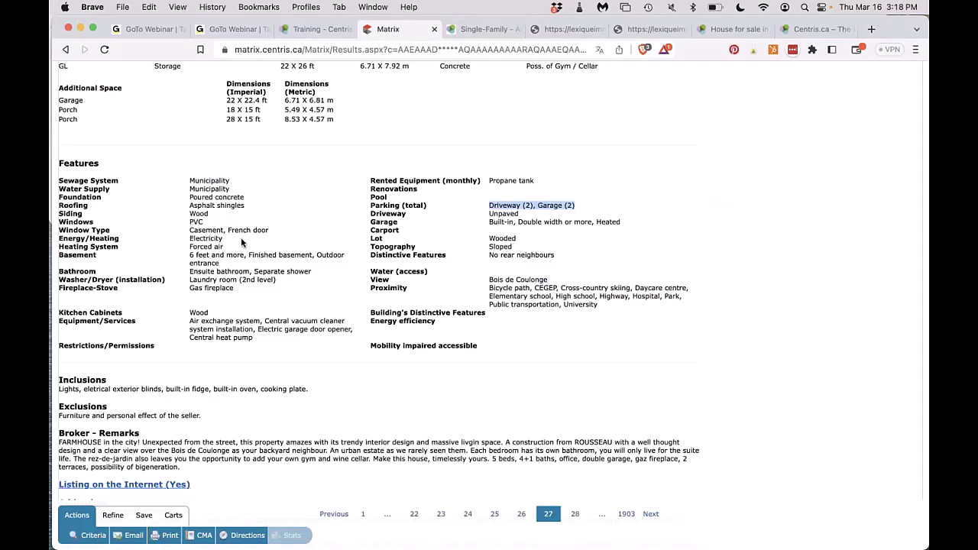
triple_click(206, 258)
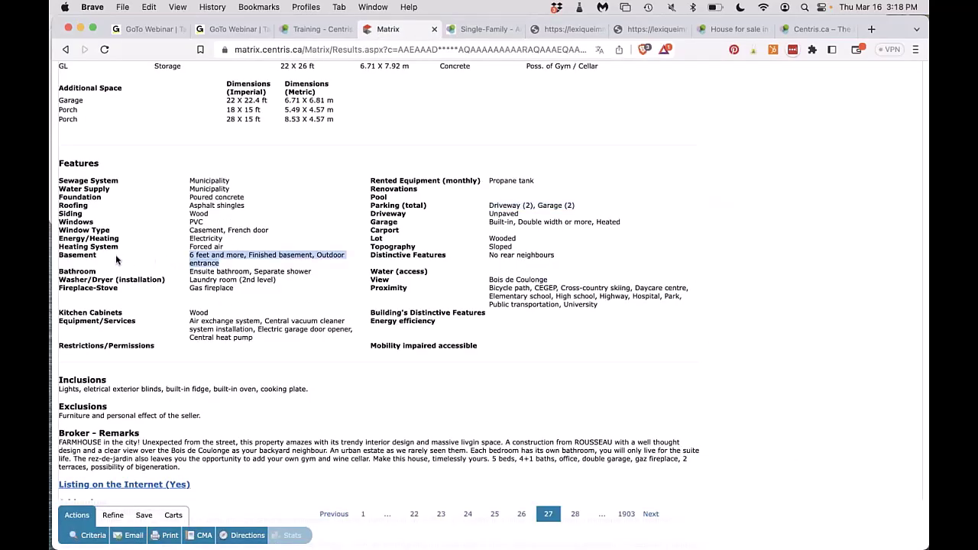
left_click_drag(77, 257, 65, 257)
Reselect the Parking (total) value, then select the nearby services listed under Proximity.
scroll(176, 275, "up", 3)
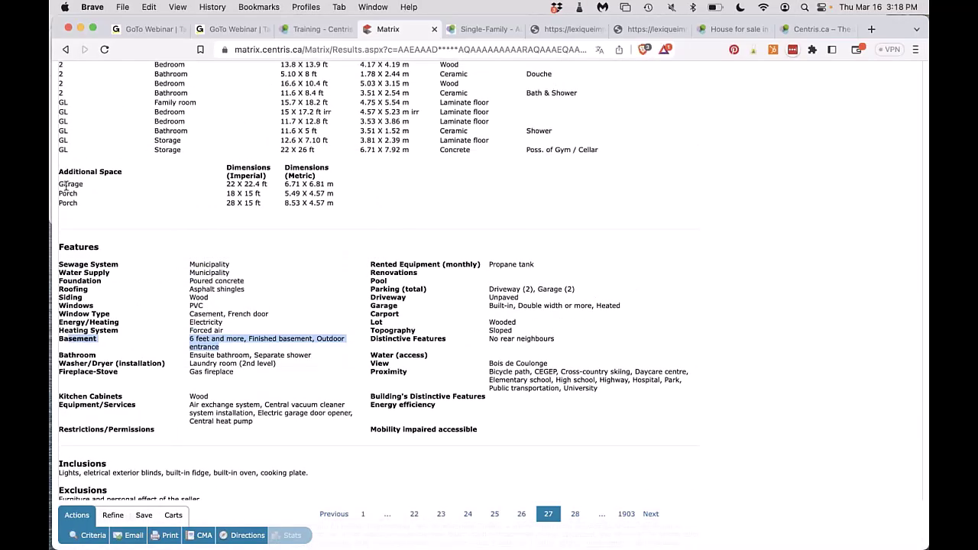
left_click(65, 184)
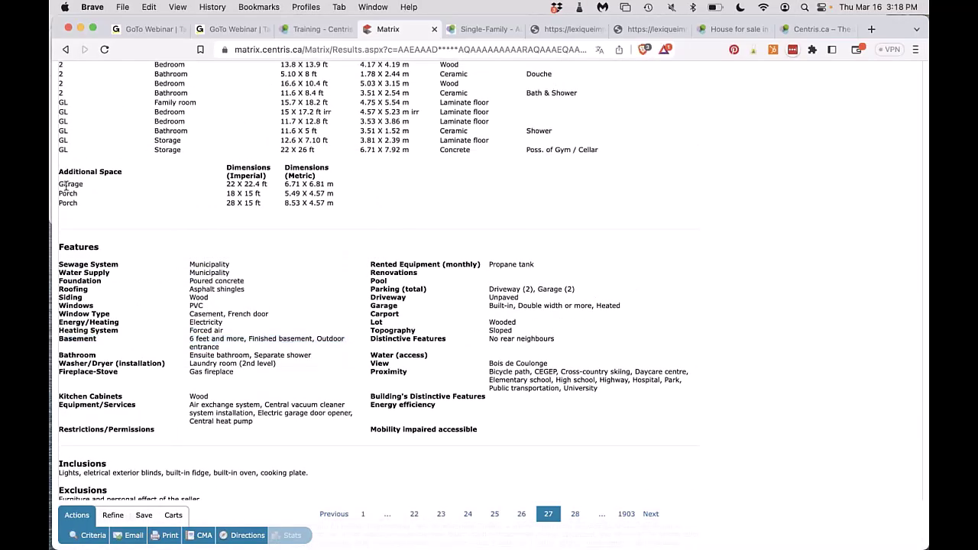
triple_click(411, 289)
triple_click(502, 290)
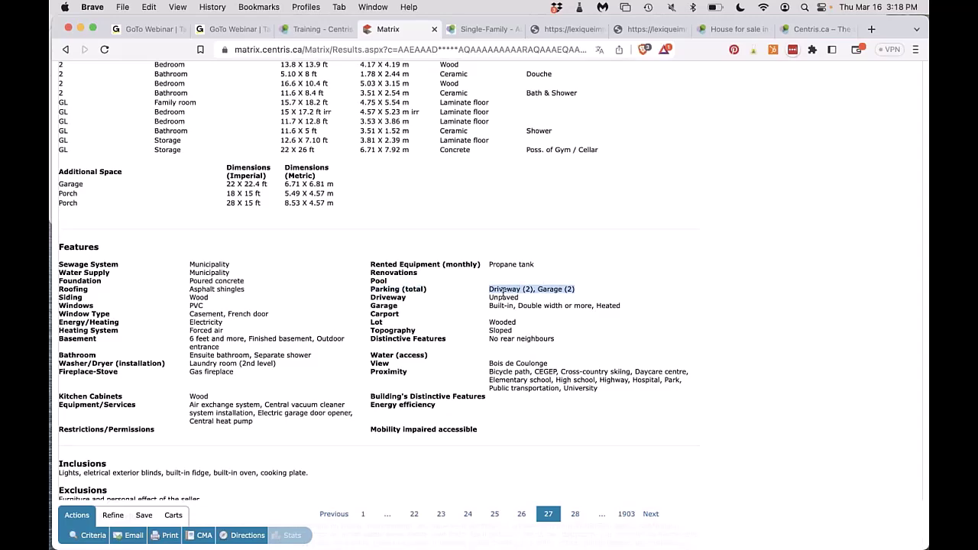
scroll(504, 294, "down", 5)
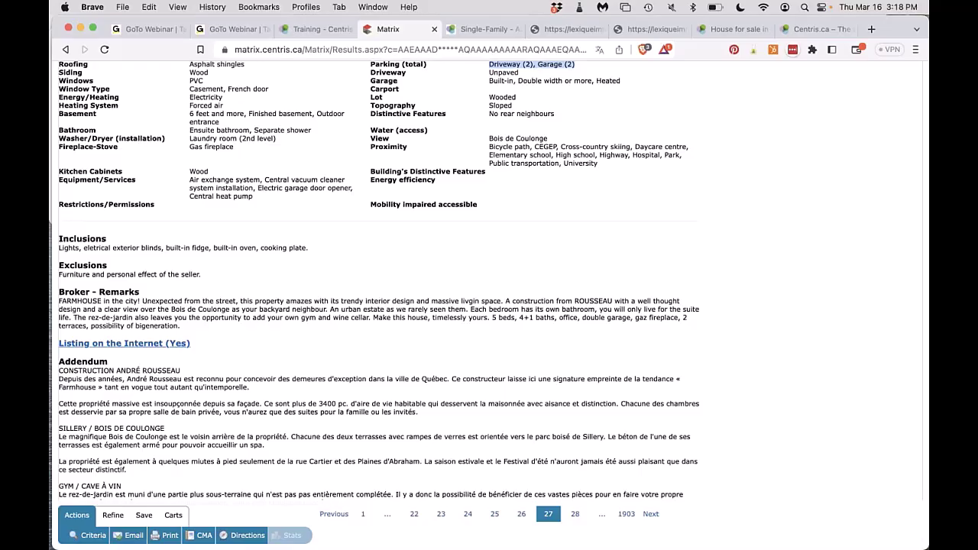
scroll(379, 291, "up", 2)
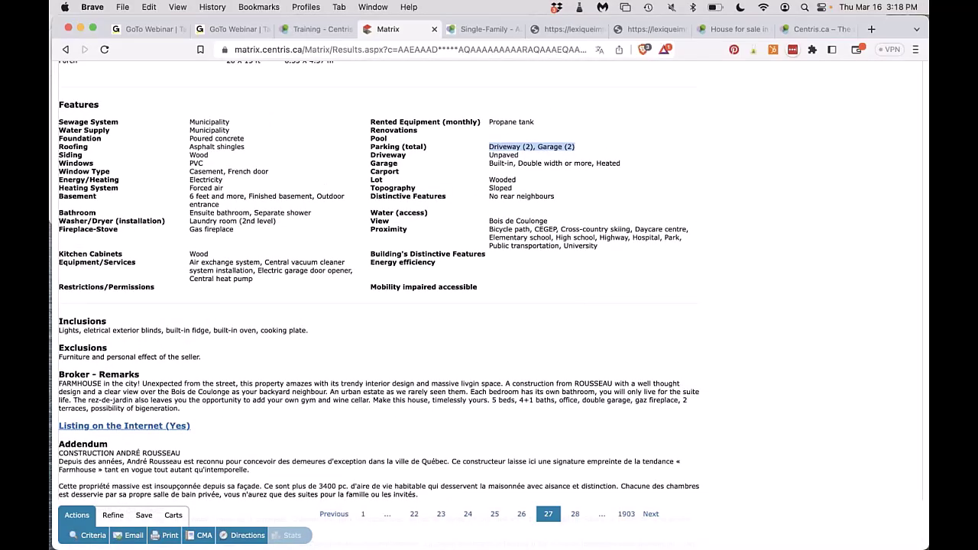
left_click(492, 232)
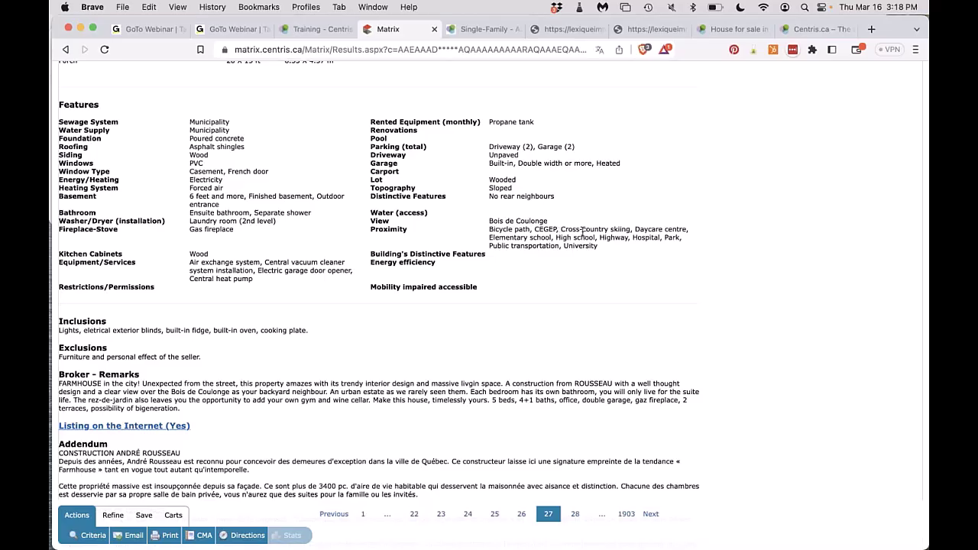
left_click_drag(505, 229, 591, 244)
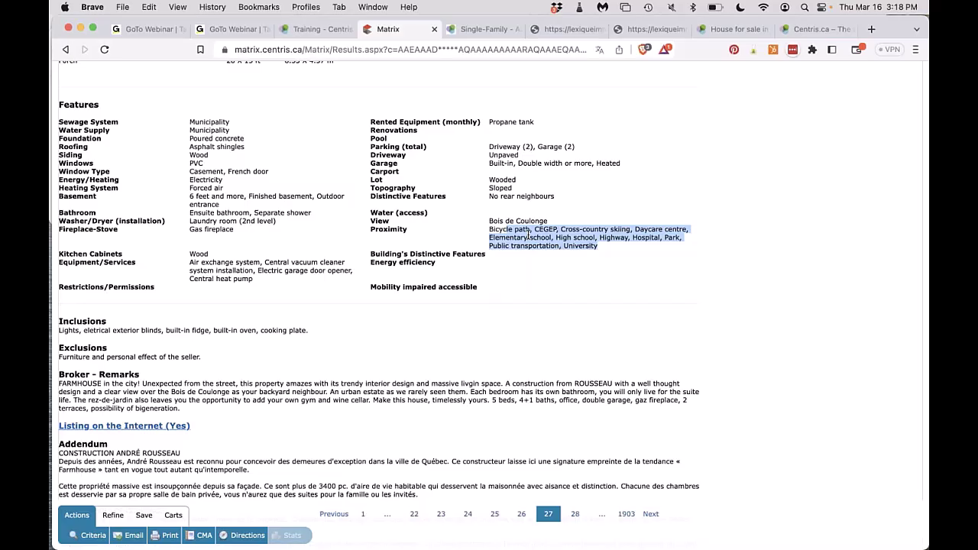
Select the whole French Addendum text of the ROUSSEAU listing for copying.
left_click(458, 30)
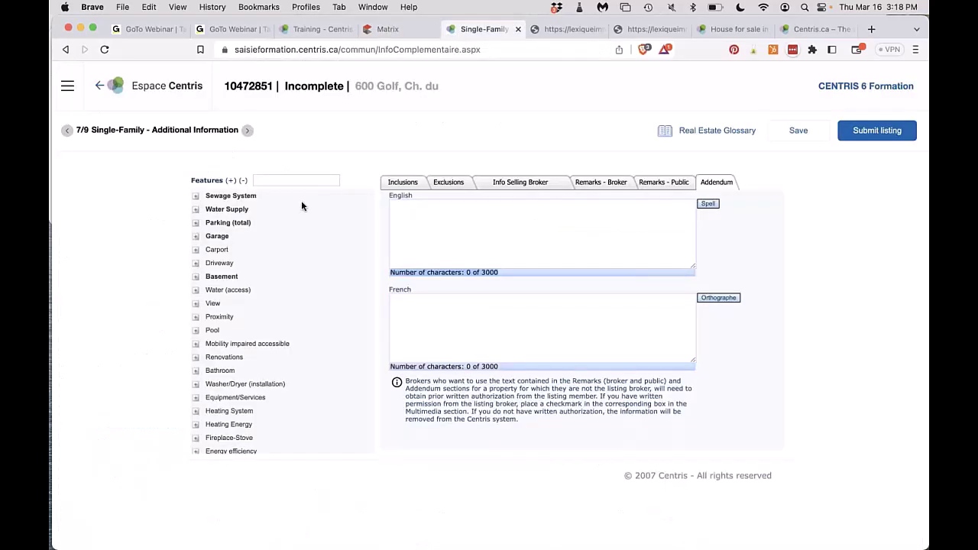
left_click(388, 29)
scroll(183, 352, "down", 5)
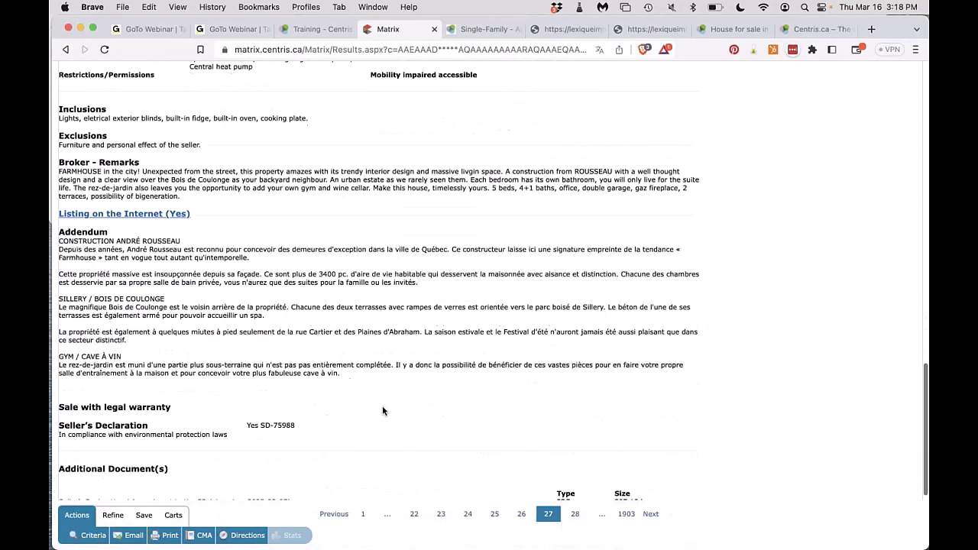
scroll(184, 353, "up", 3)
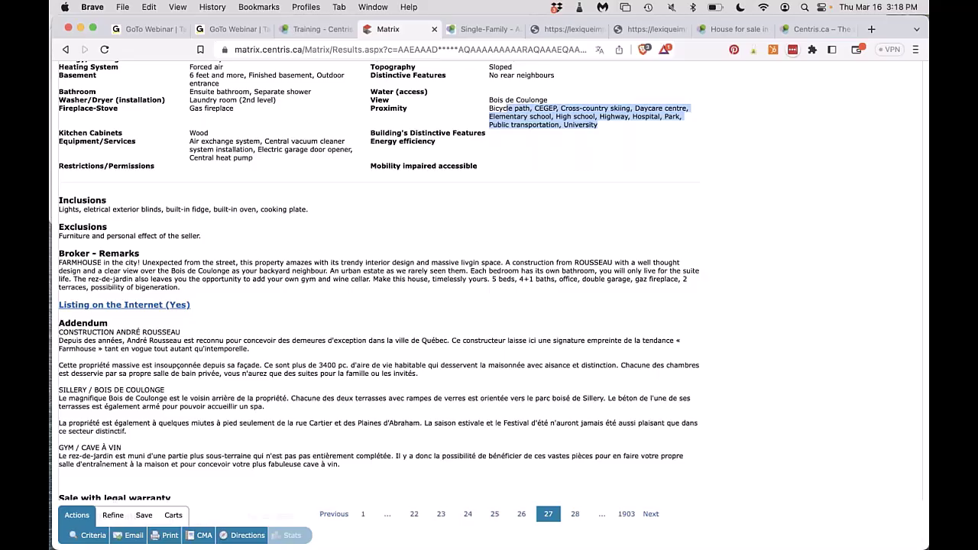
scroll(105, 321, "down", 2)
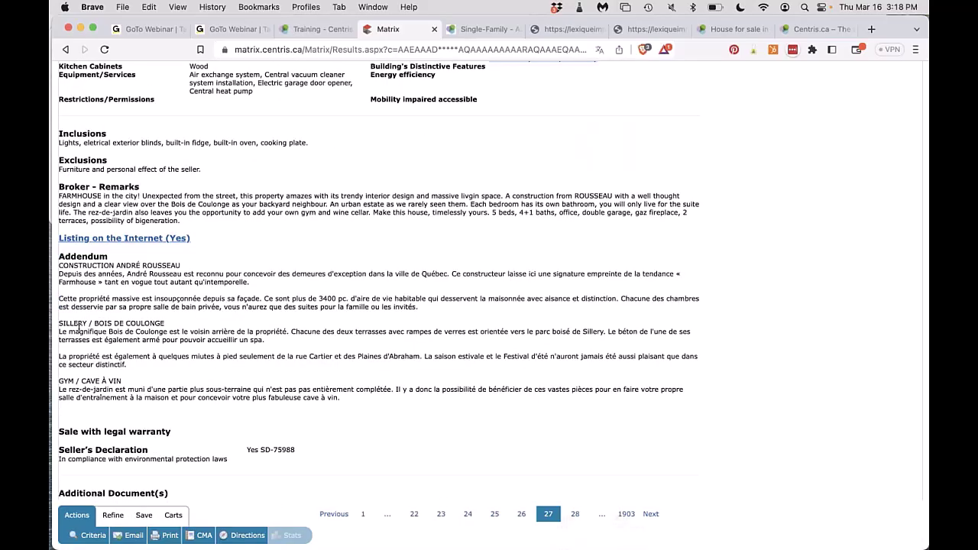
left_click_drag(60, 265, 203, 429)
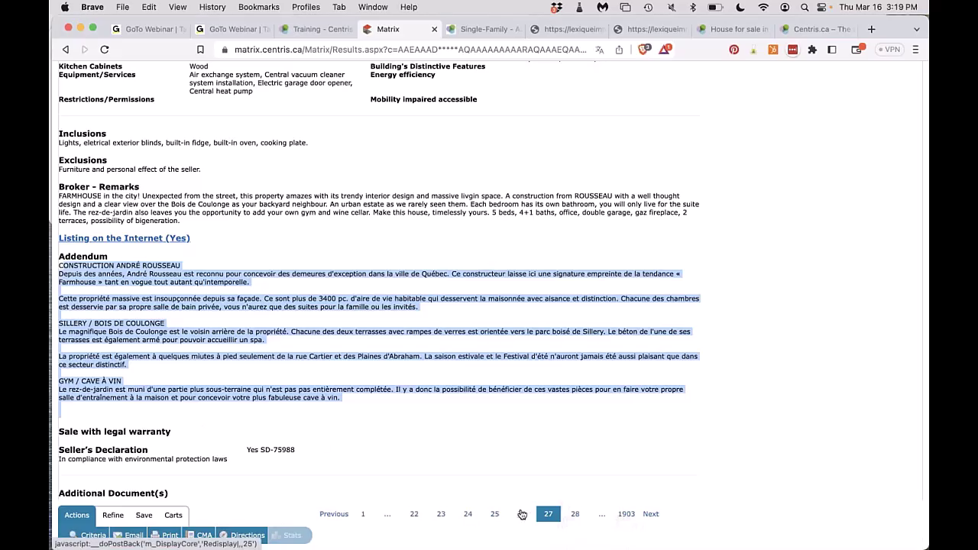
Page back through the search results from listing 26 down to listing 22.
left_click(521, 515)
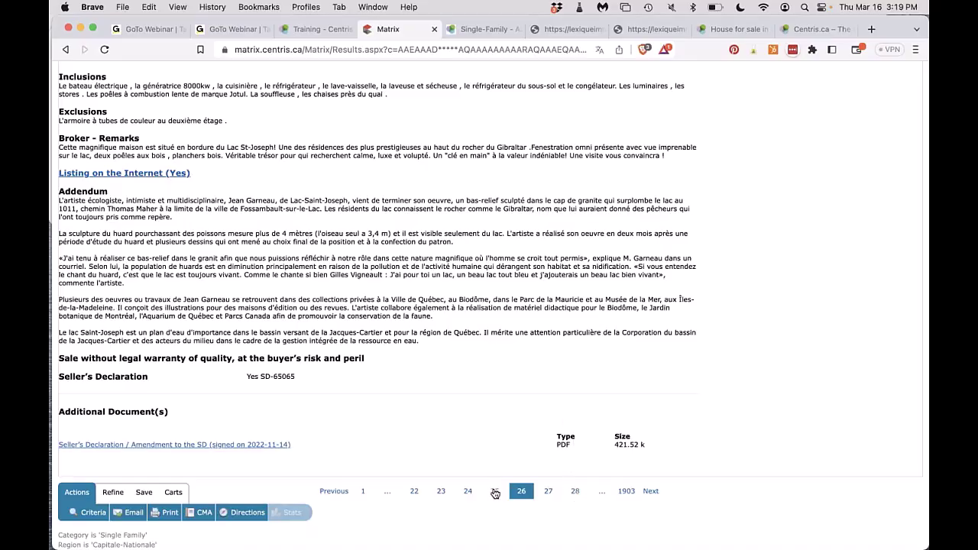
left_click(495, 492)
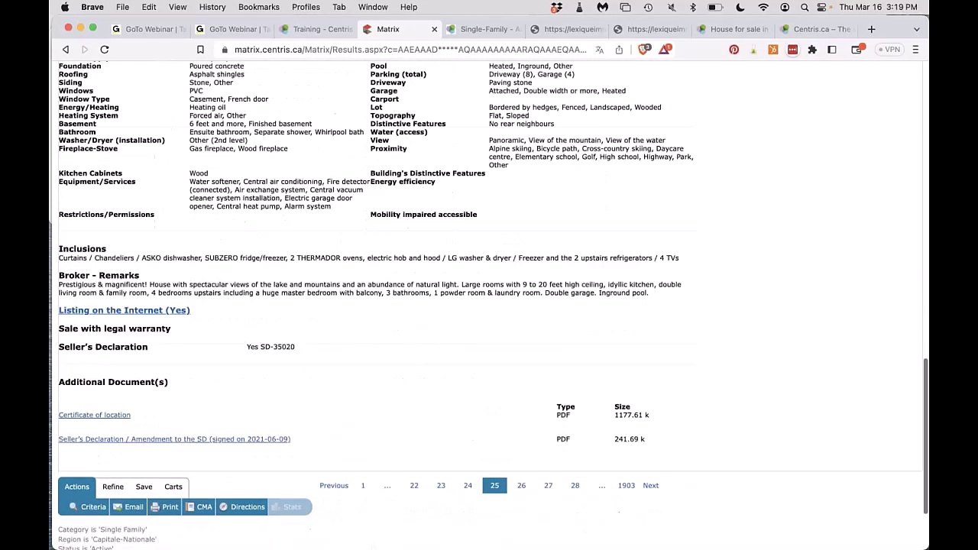
scroll(587, 479, "down", 2)
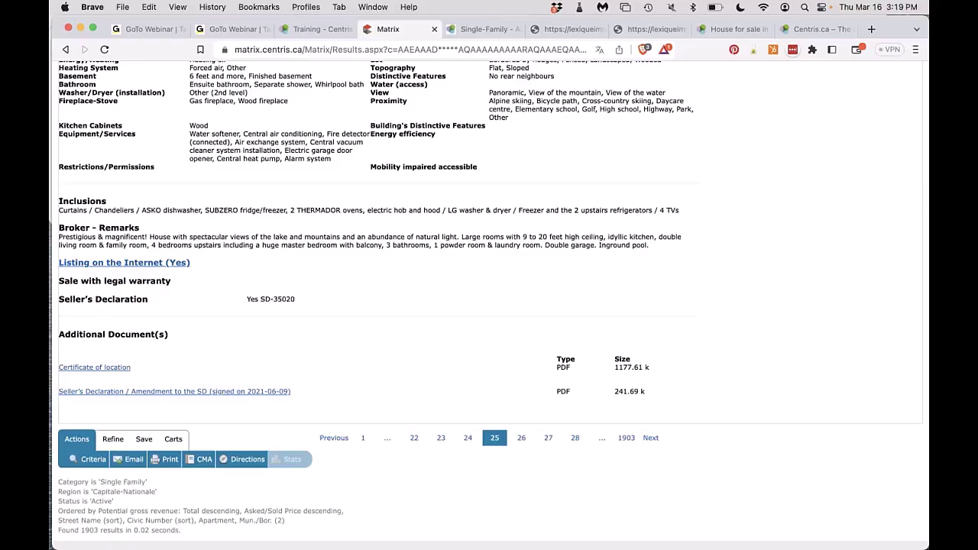
left_click(440, 438)
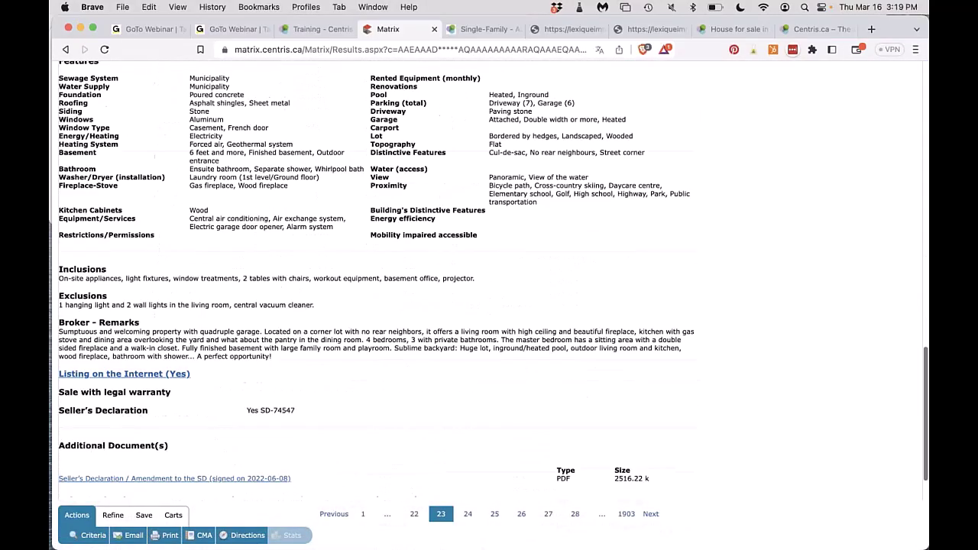
left_click(414, 514)
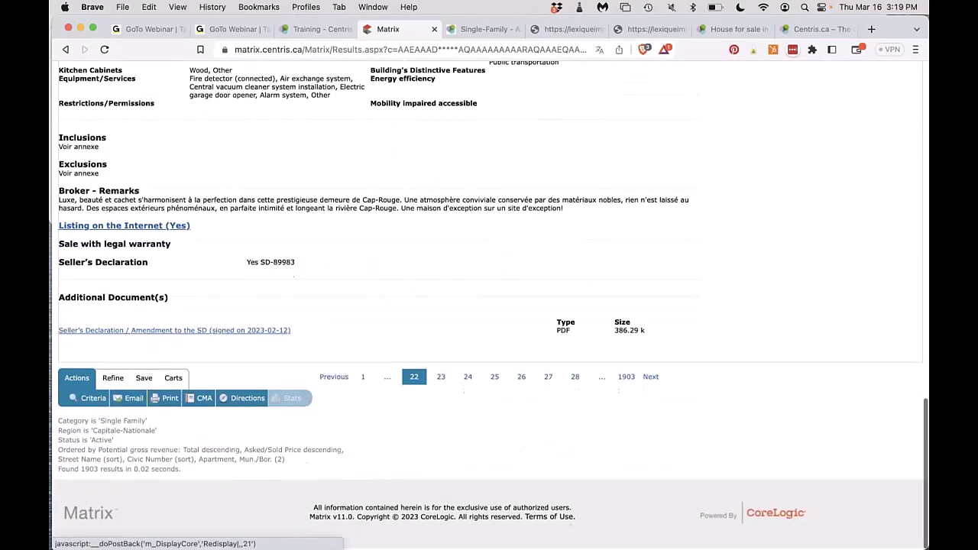
left_click(325, 380)
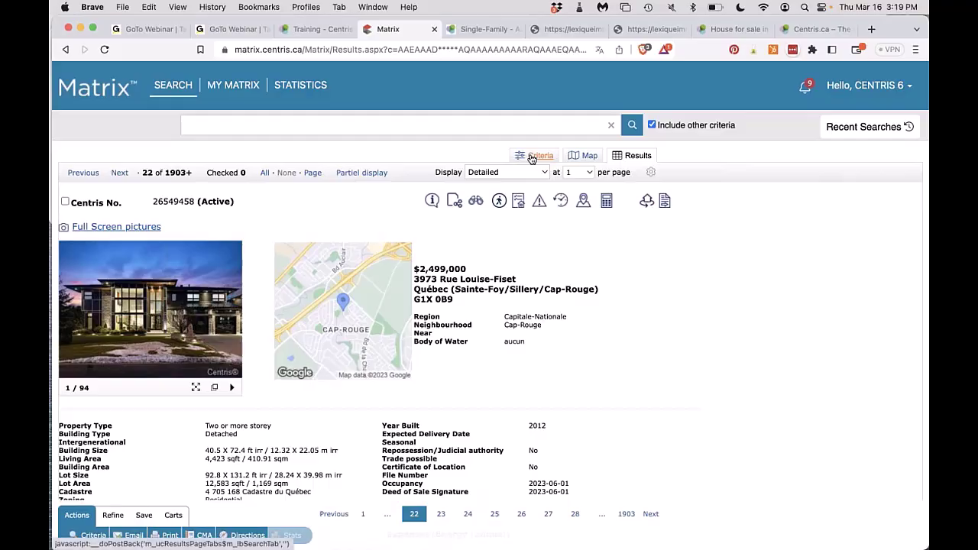
Restrict the search criteria to Montréal region, Rosemont/La Petite-Patrie borough, giving 53 listings.
left_click(533, 156)
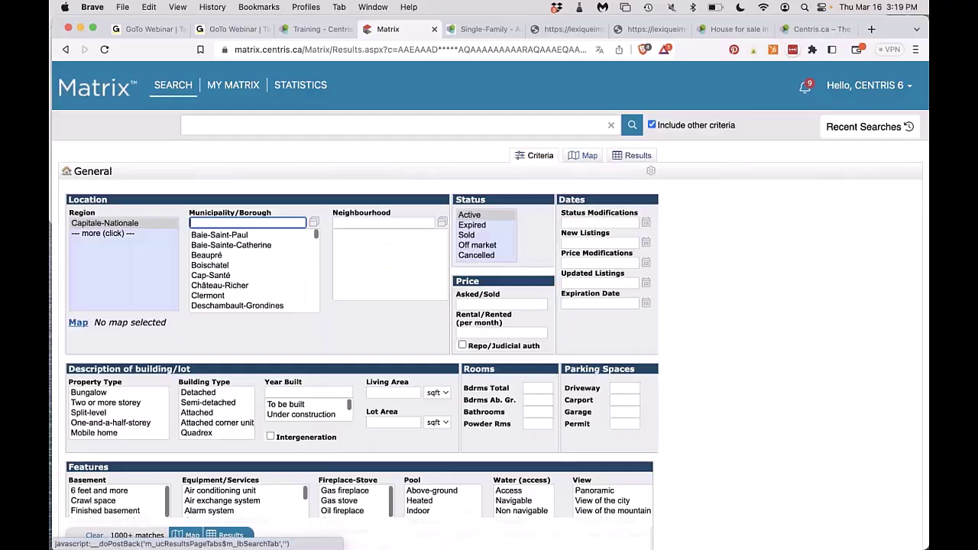
left_click(107, 233)
scroll(98, 283, "down", 3)
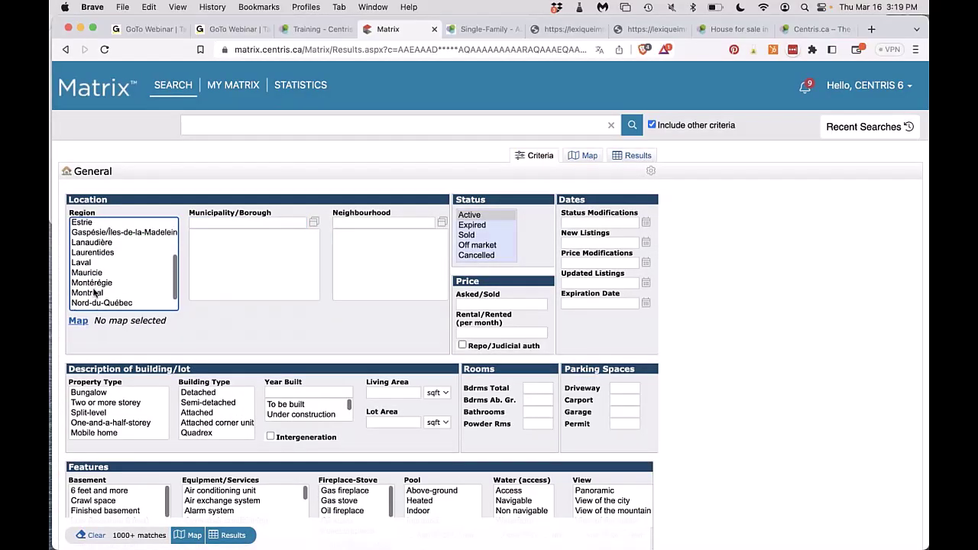
left_click(94, 293)
scroll(236, 293, "down", 4)
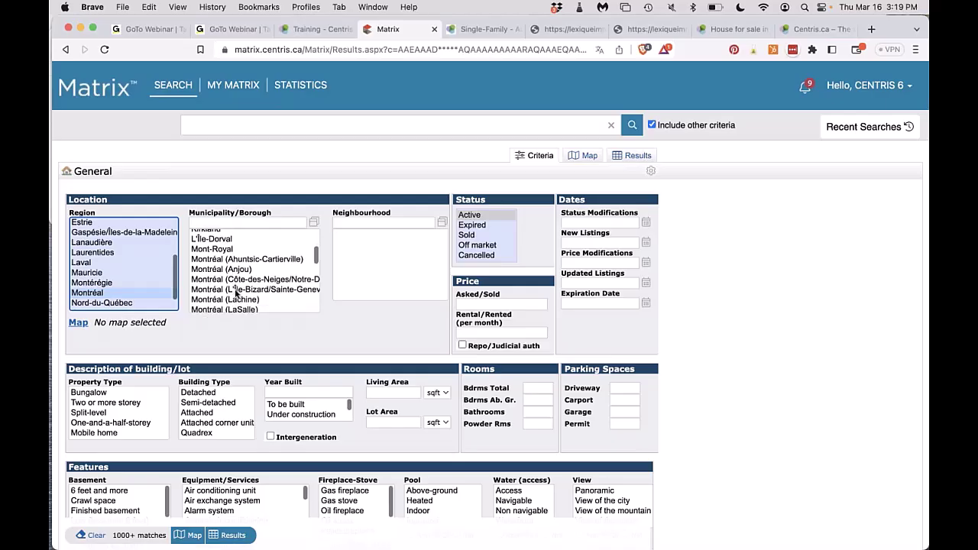
scroll(235, 293, "down", 5)
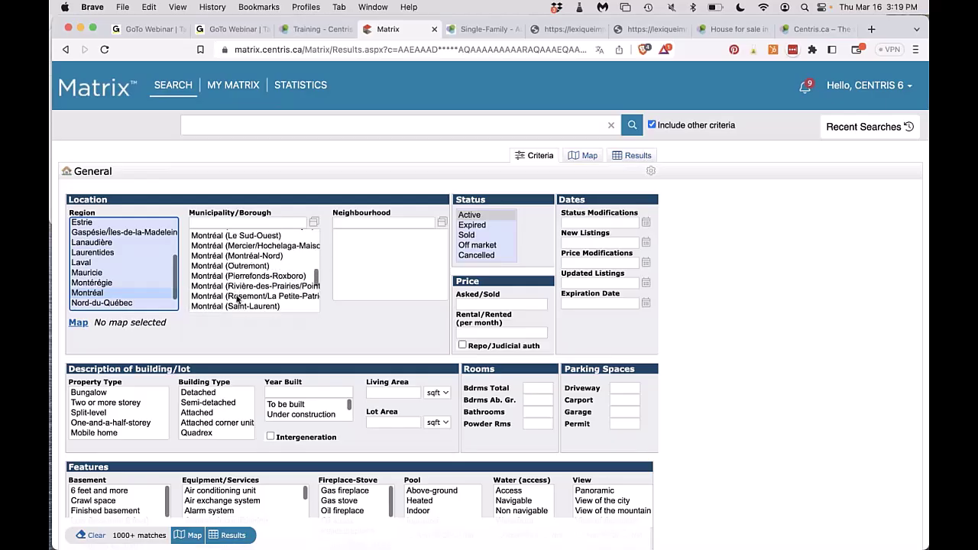
left_click(237, 297)
left_click(229, 535)
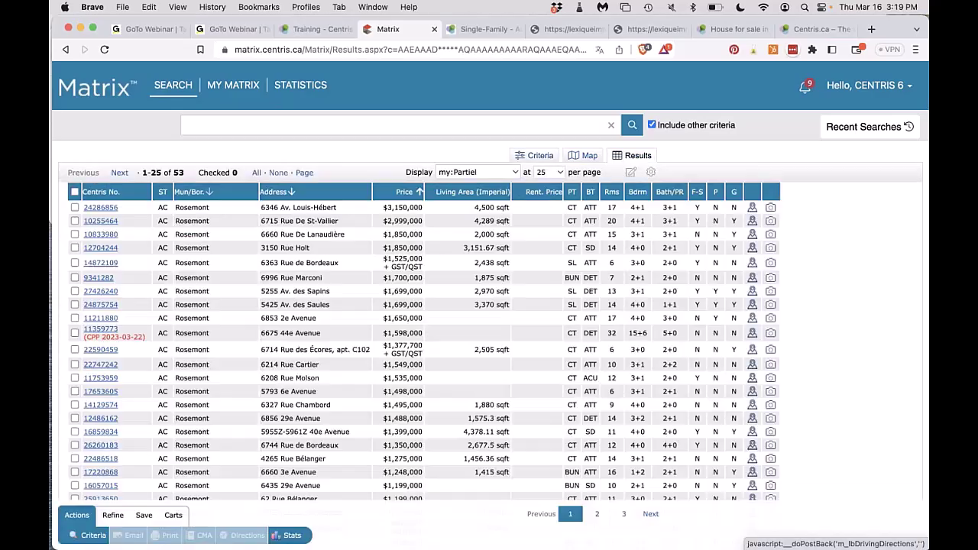
left_click(109, 293)
scroll(489, 291, "down", 10)
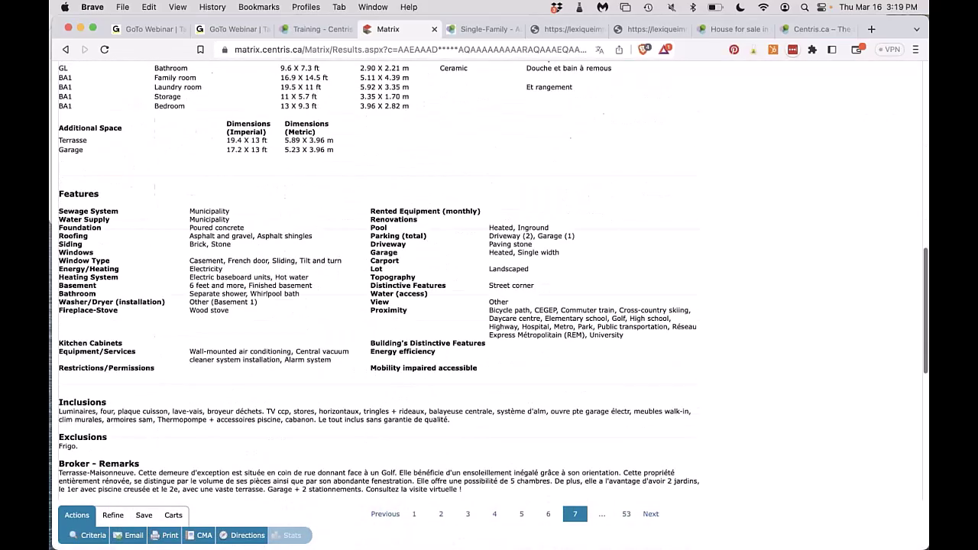
scroll(489, 290, "down", 5)
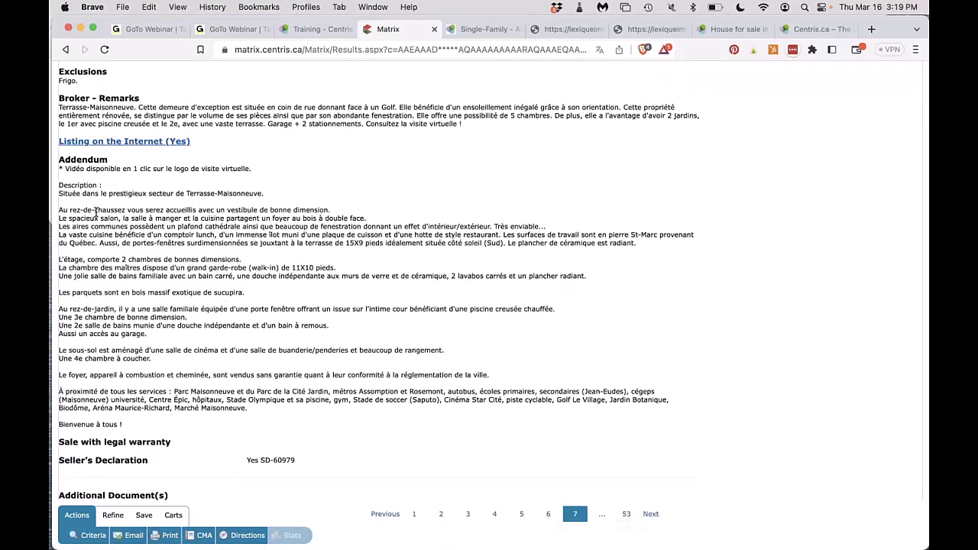
left_click(522, 514)
scroll(489, 290, "down", 15)
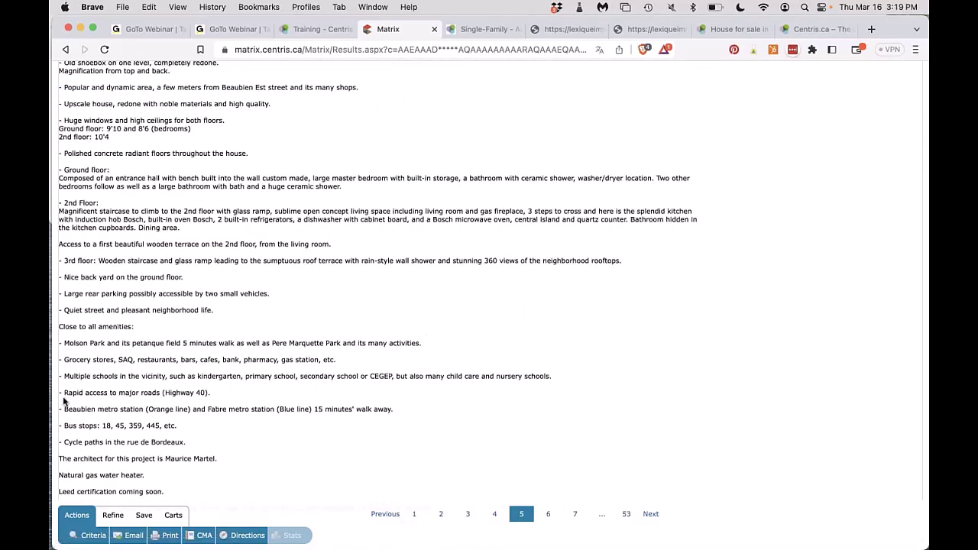
scroll(274, 429, "down", 3)
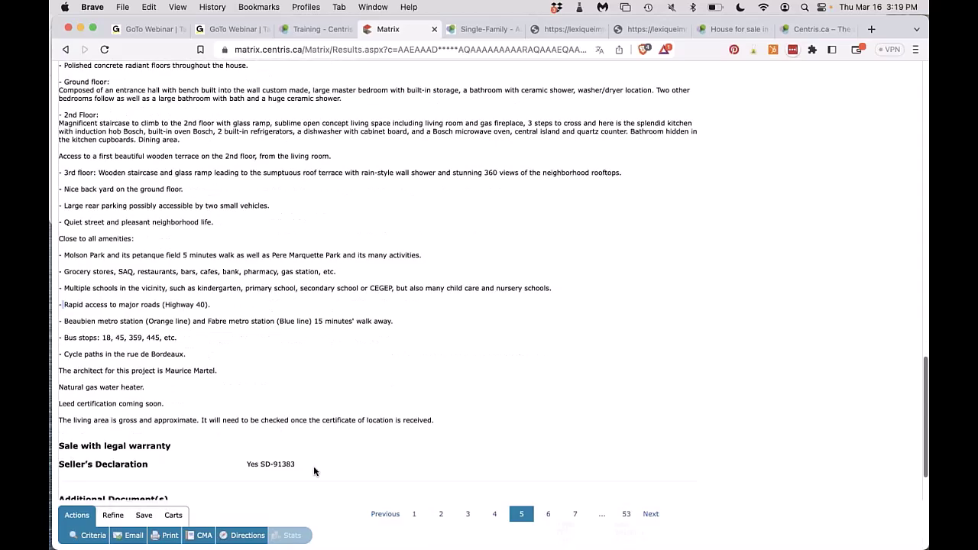
left_click(468, 514)
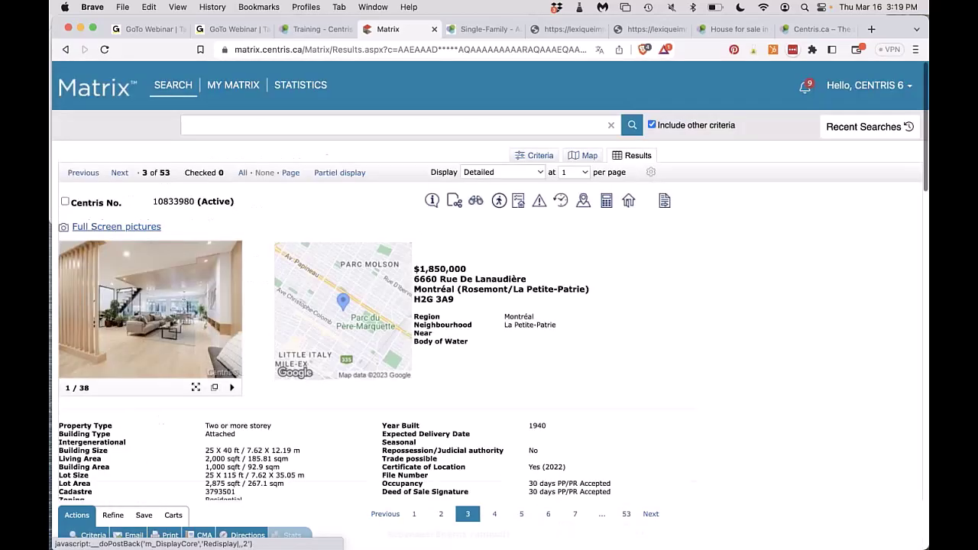
scroll(471, 517, "down", 15)
scroll(444, 501, "down", 5)
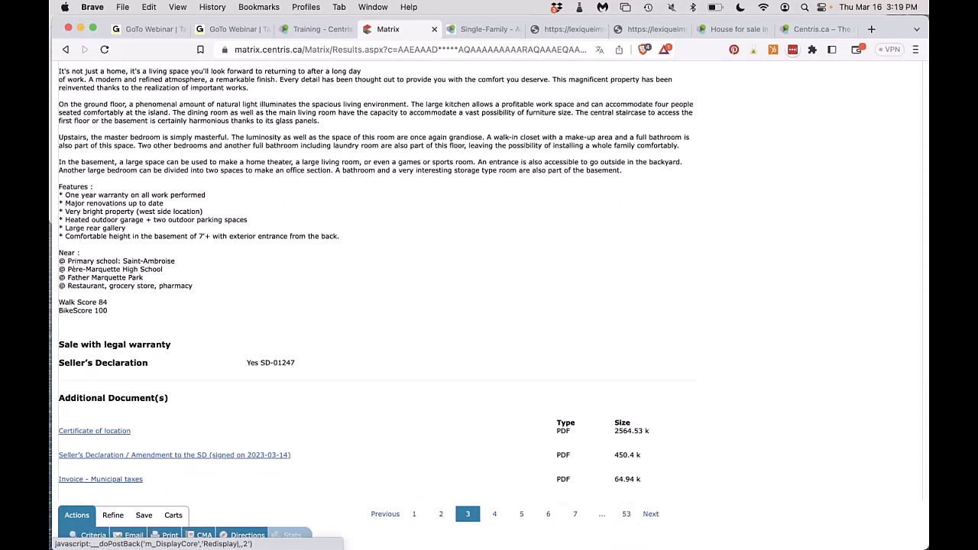
left_click_drag(108, 311, 61, 103)
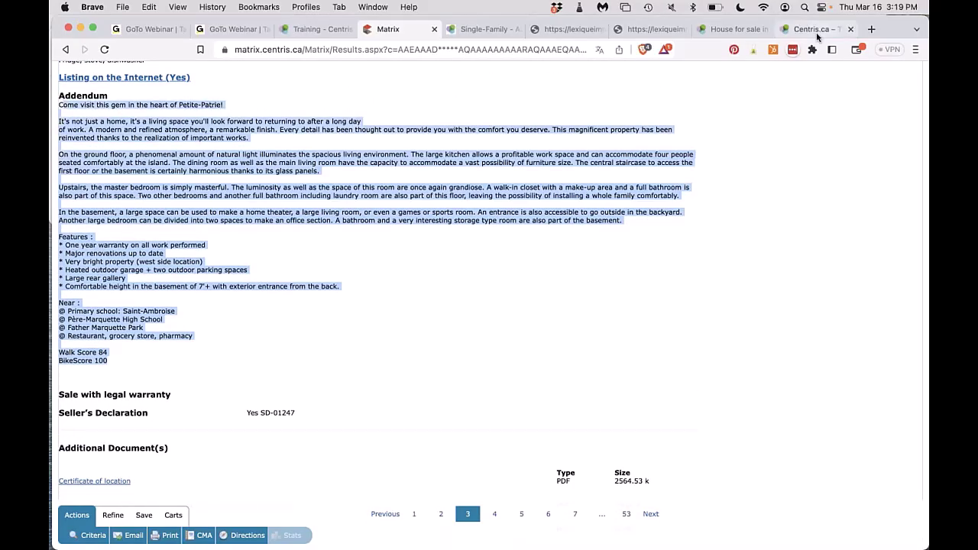
Open the listing broker's profile from the Sillery listing, then launch the broker's website in a new tab.
left_click(815, 32)
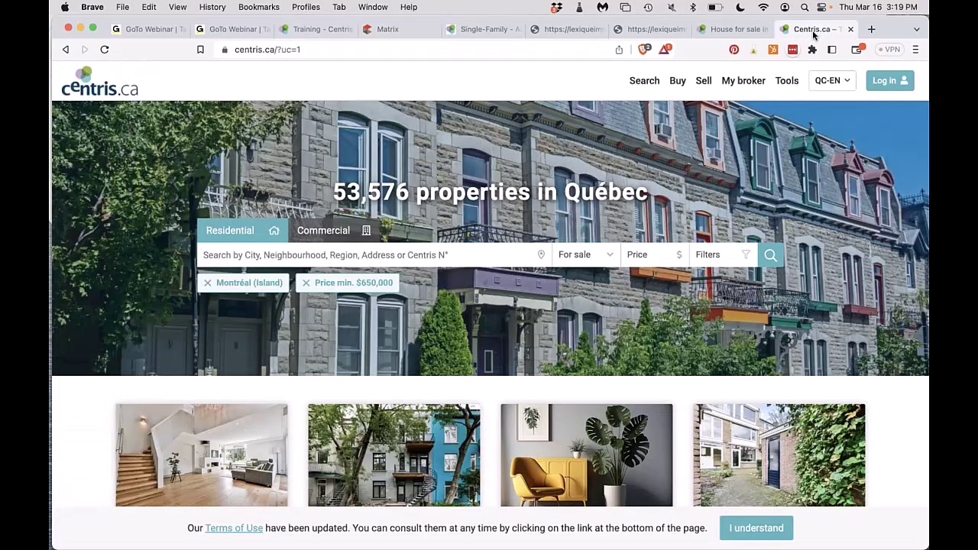
left_click(734, 29)
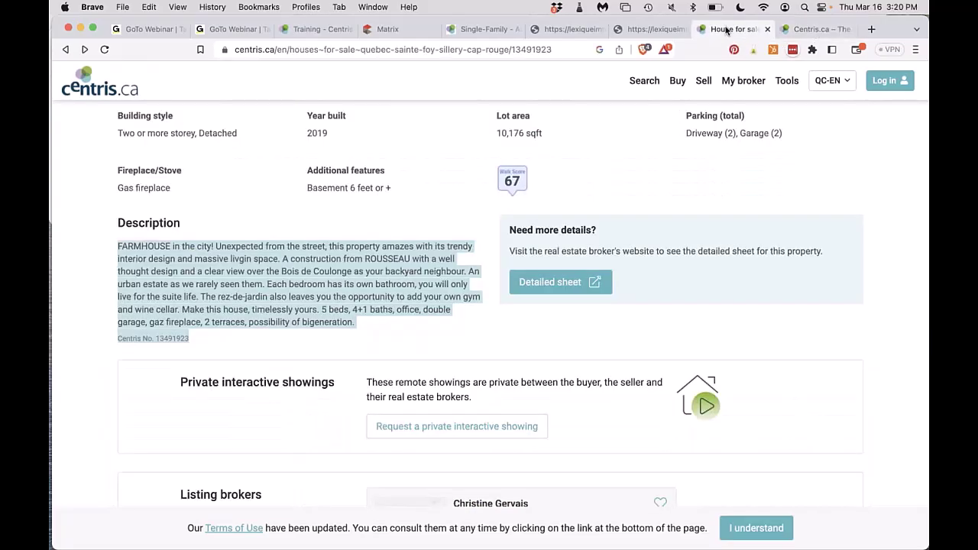
left_click(96, 341)
scroll(105, 333, "up", 5)
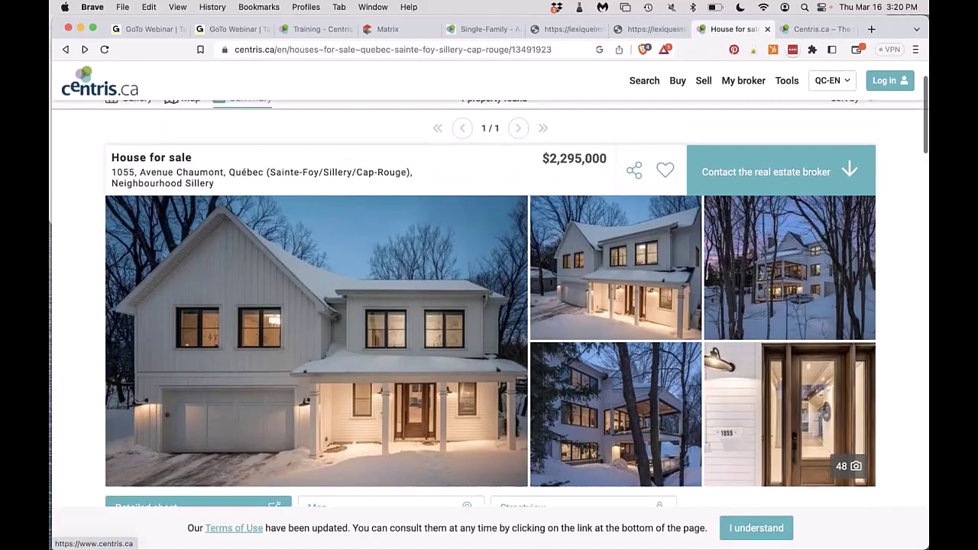
scroll(400, 200, "down", 3)
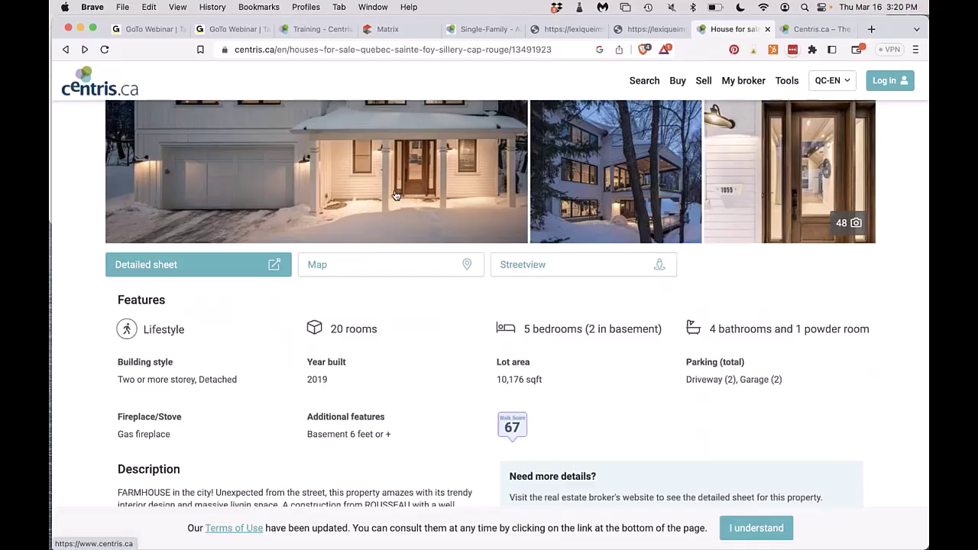
scroll(400, 200, "down", 4)
scroll(252, 282, "down", 3)
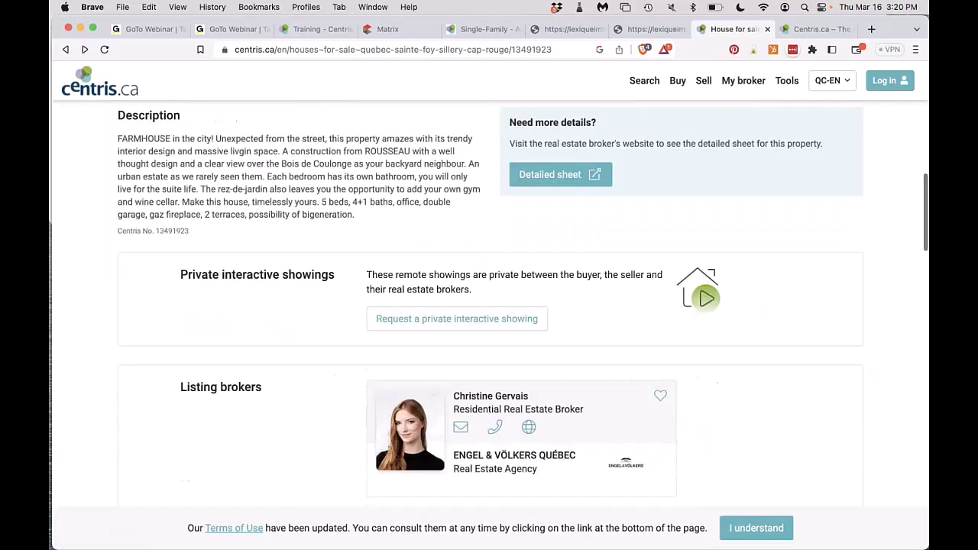
left_click(475, 448)
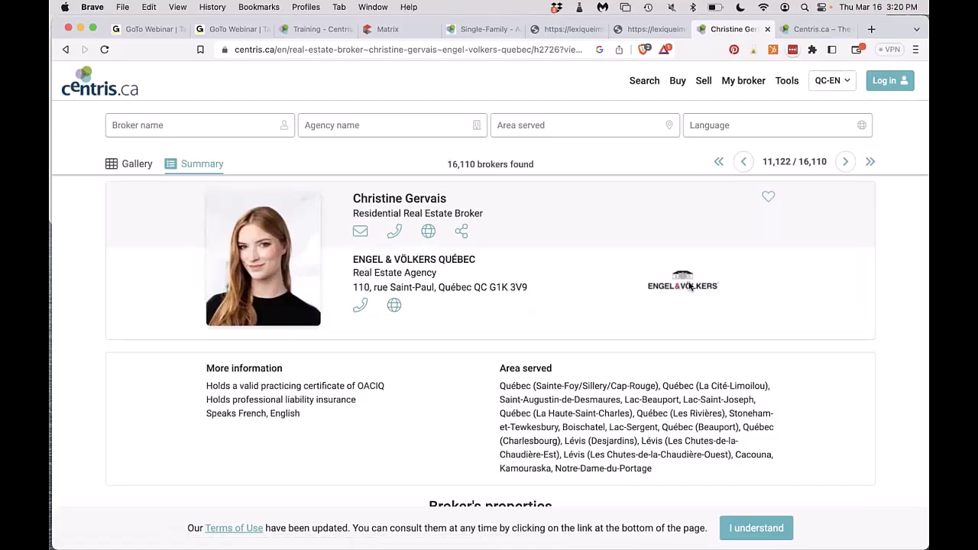
left_click(432, 233)
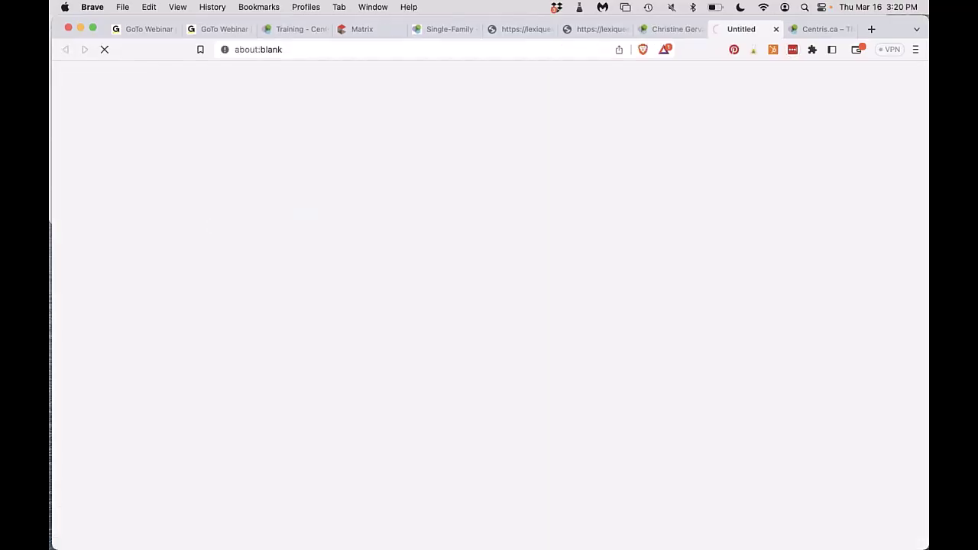
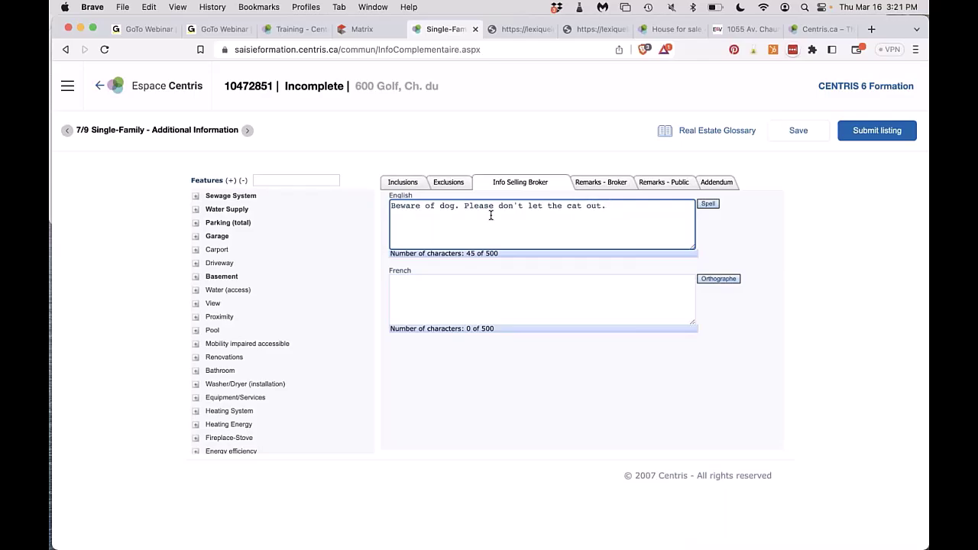
Finish the broker note with 'Motivated vendor' and a strong cigarette smell warning, fixing typos.
type("Motivated ven")
type("dro")
key("BackSpace")
key("BackSpace")
type("or. PLease n")
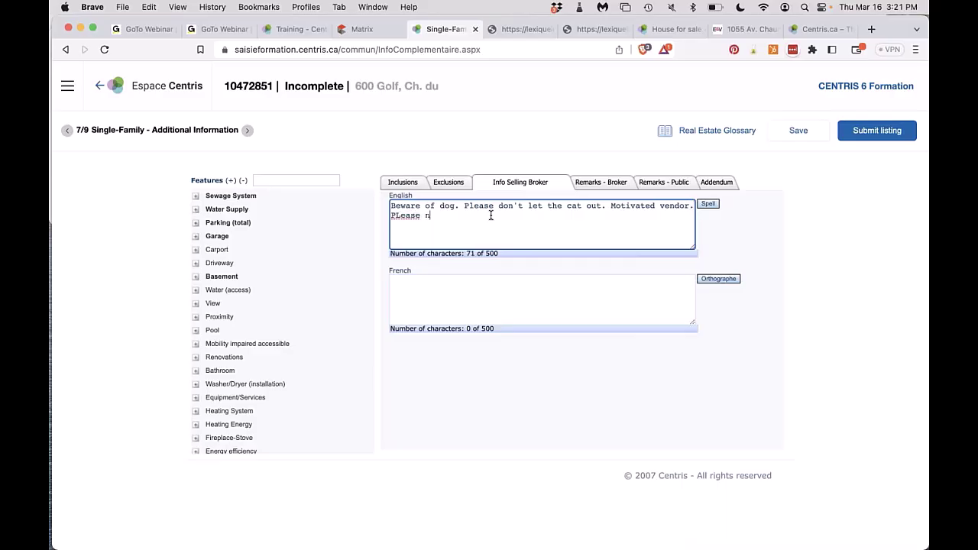
type("otify your buyers that there is ")
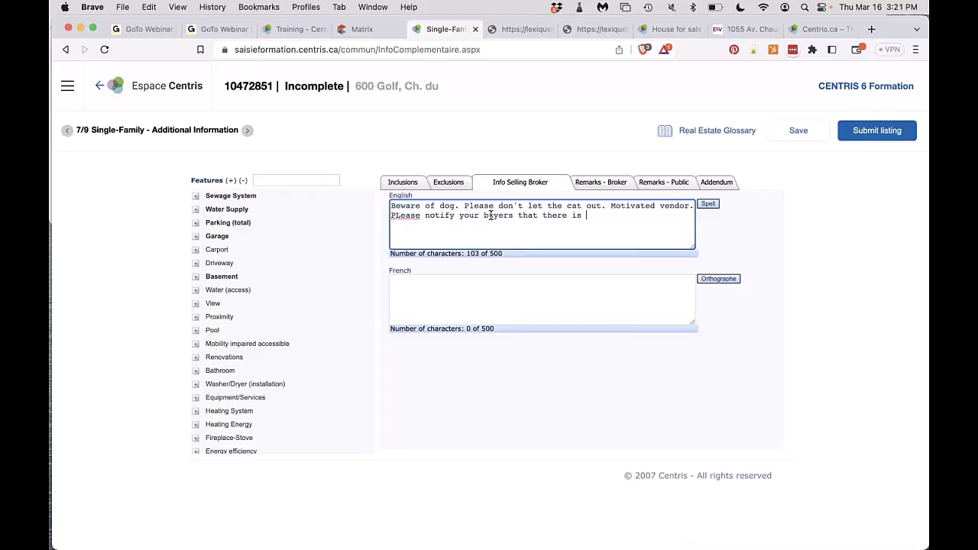
type("a strong cigarette smell")
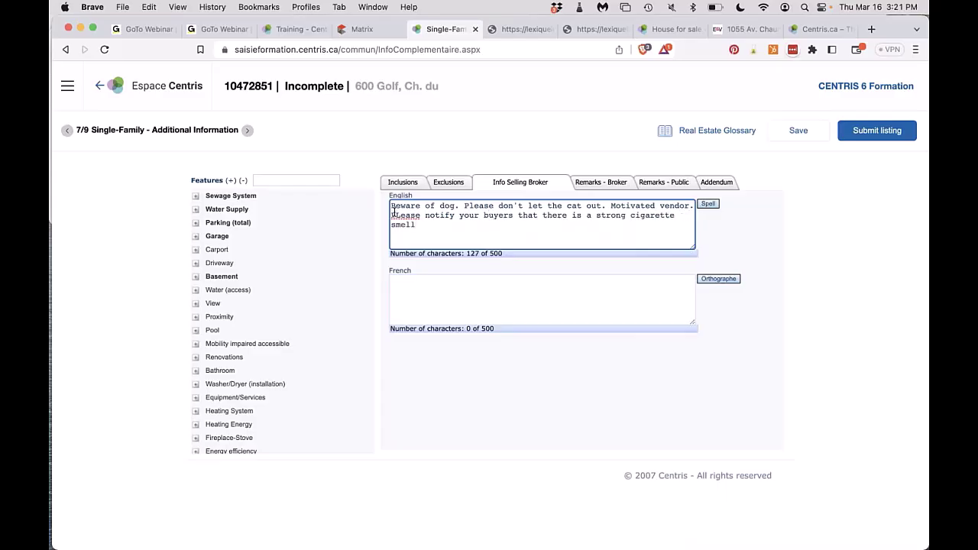
left_click(397, 216)
type("l")
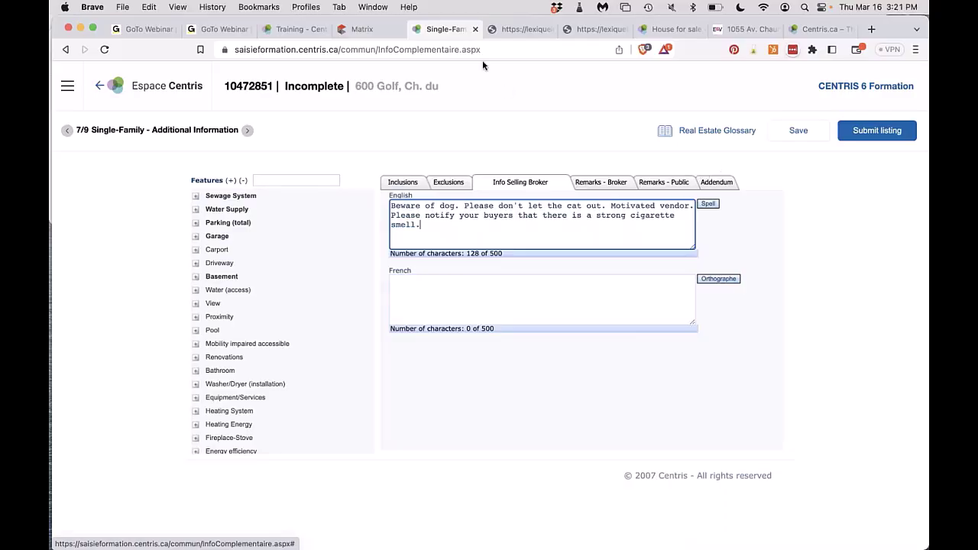
left_click(366, 29)
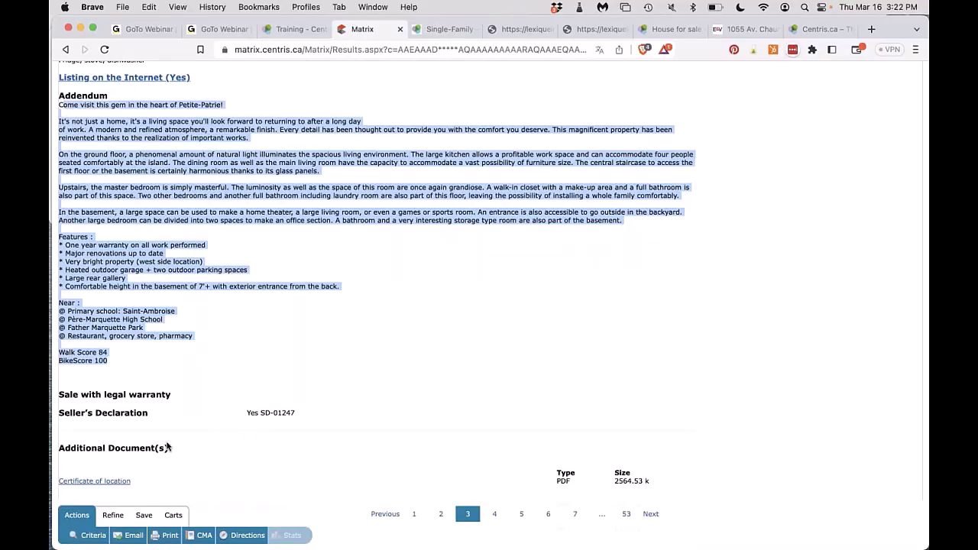
Print the Matrix listing to PDF in Broker Detailed (Imperial) format and scroll through it.
left_click(168, 537)
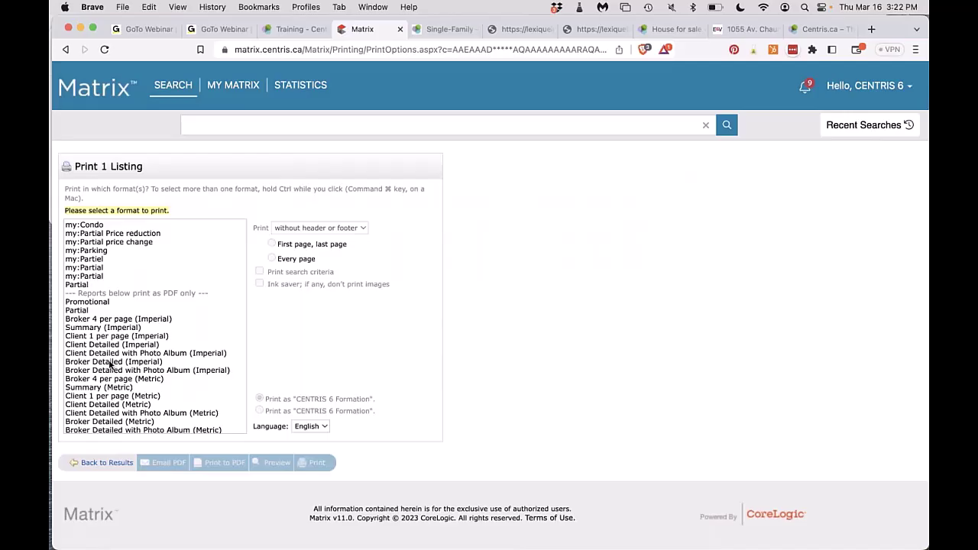
left_click(113, 362)
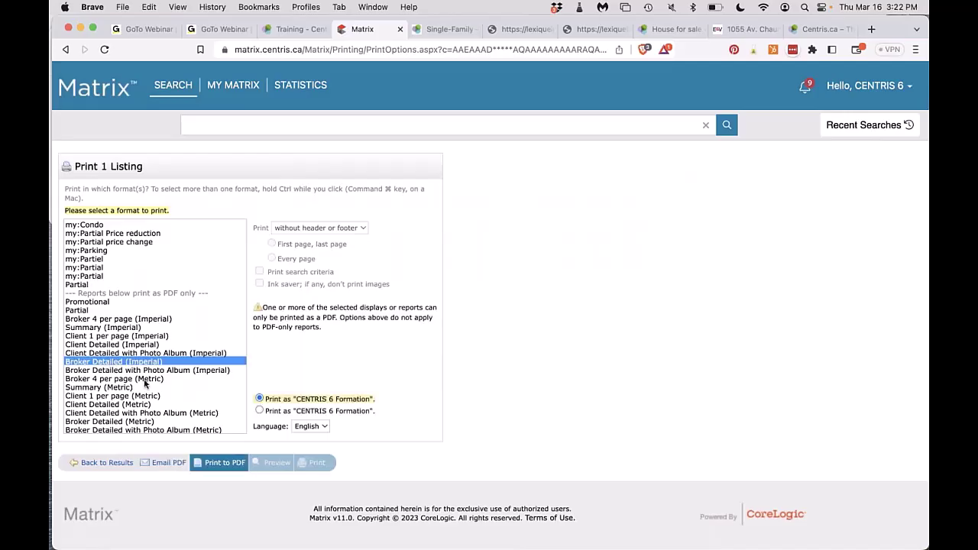
left_click(220, 463)
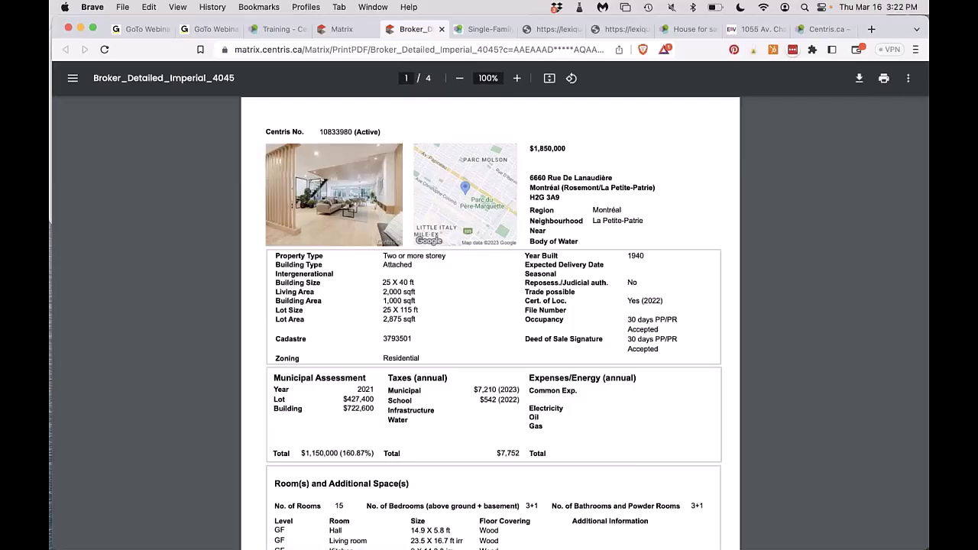
scroll(491, 321, "down", 10)
scroll(490, 321, "down", 5)
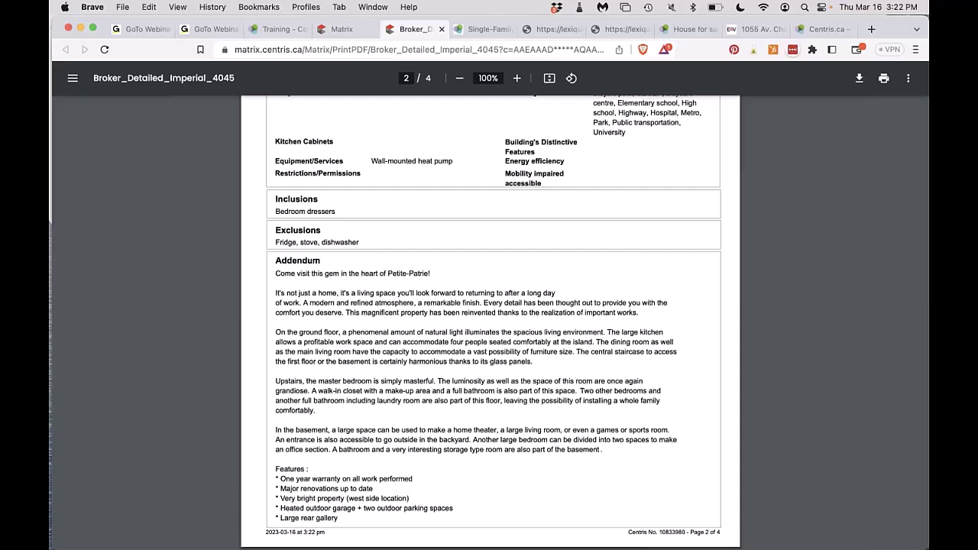
Select and copy the house listing's Description paragraph on Centris.ca.
left_click(820, 29)
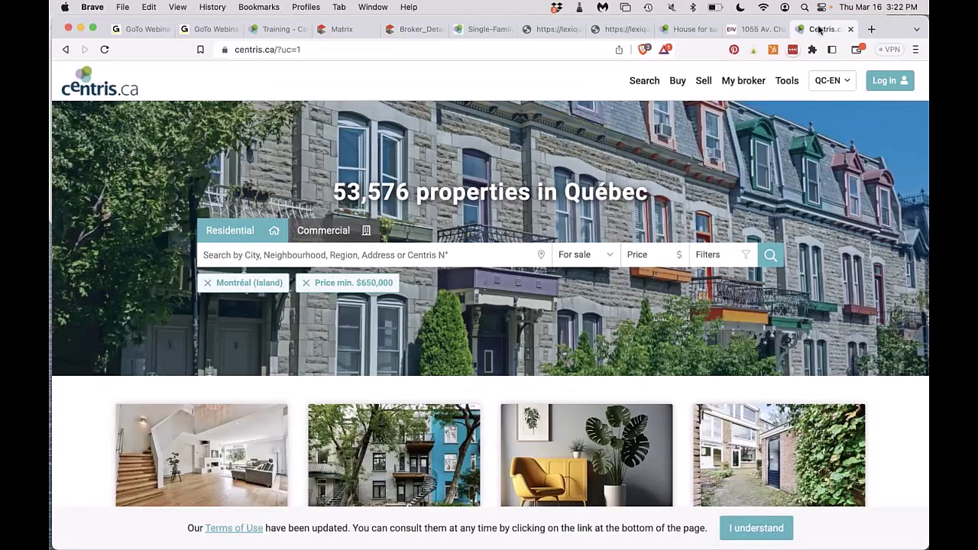
left_click(686, 29)
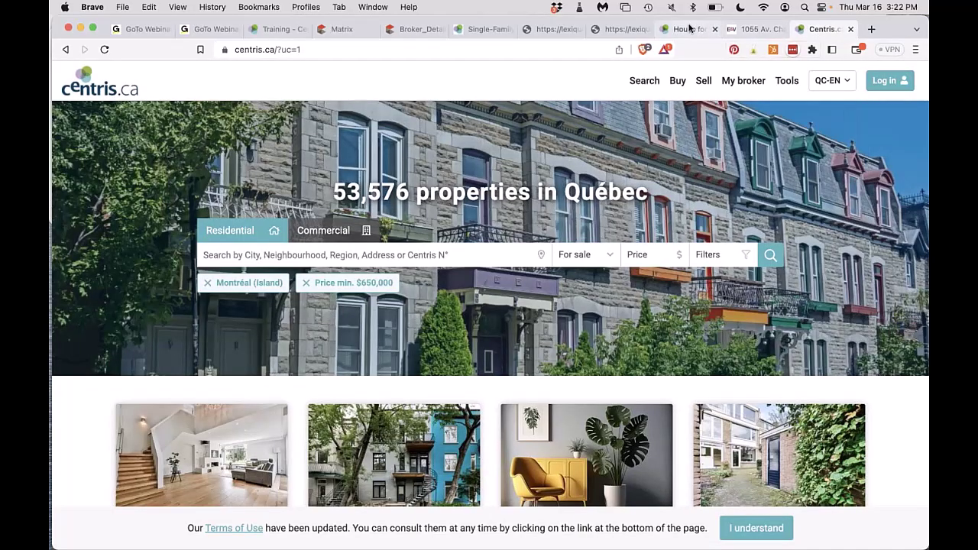
scroll(384, 344, "down", 10)
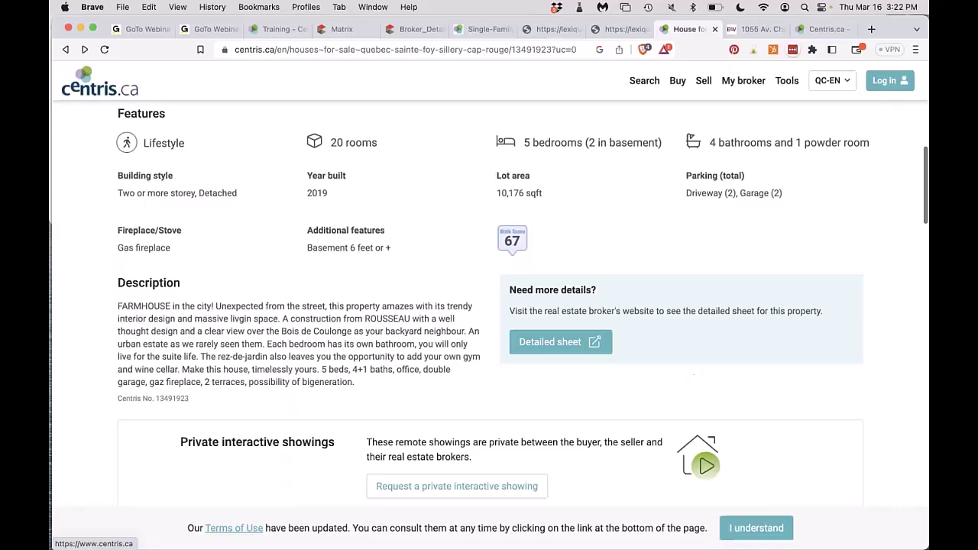
triple_click(383, 350)
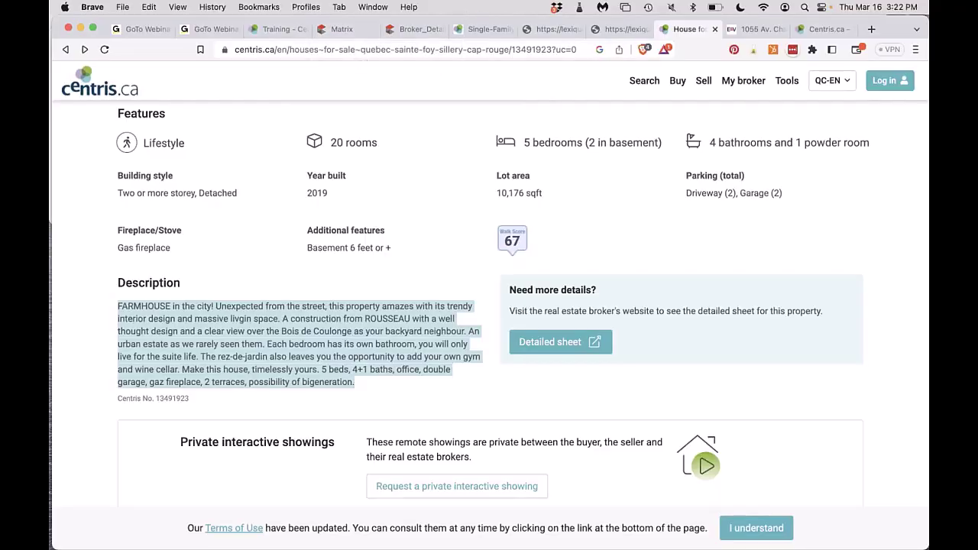
left_click(478, 35)
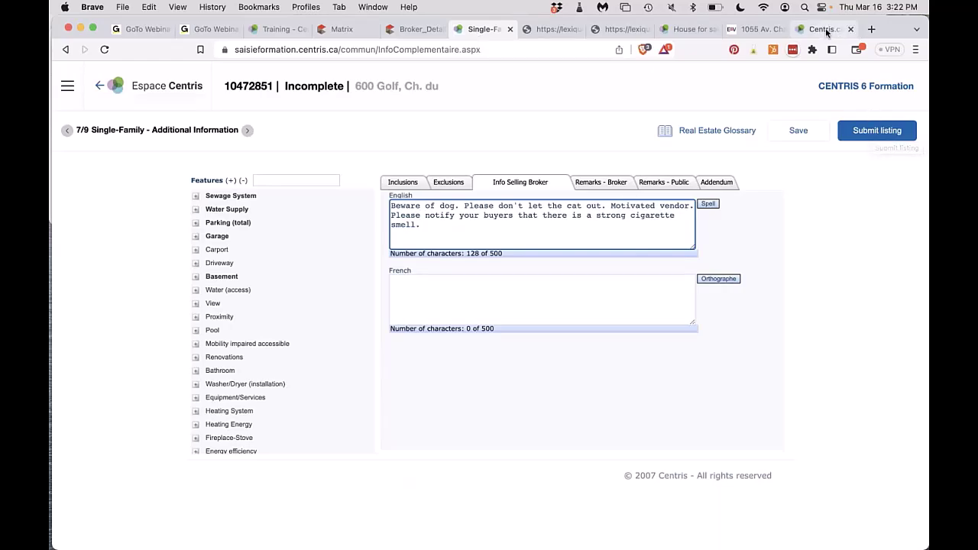
Close the Centris.ca home and extra listing tabs, reselect the Description, and return to the form.
left_click(822, 29)
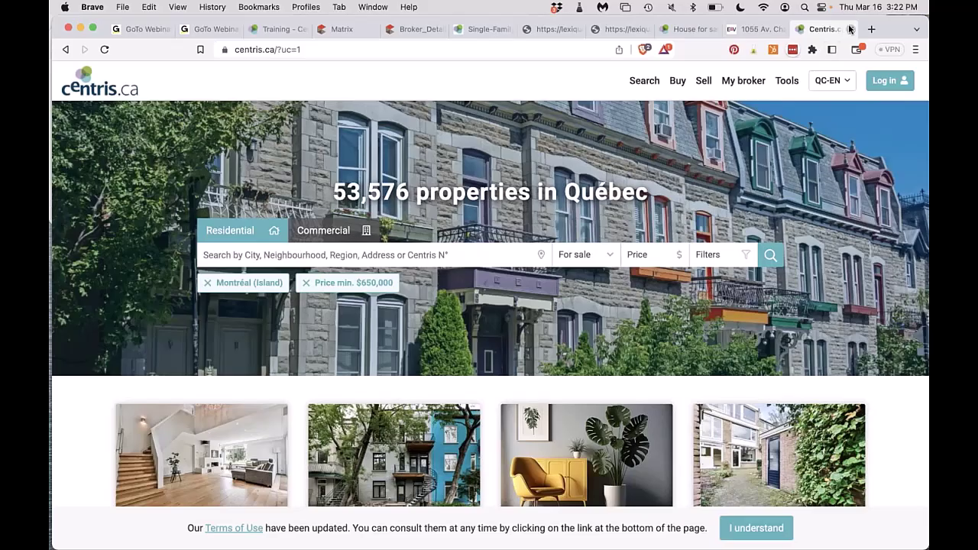
left_click(851, 29)
left_click(851, 29)
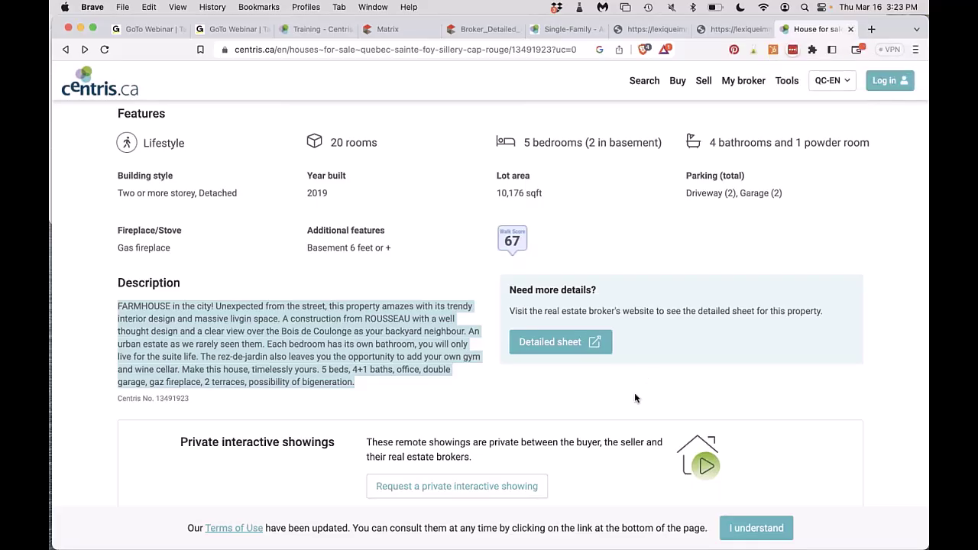
scroll(634, 399, "up", 10)
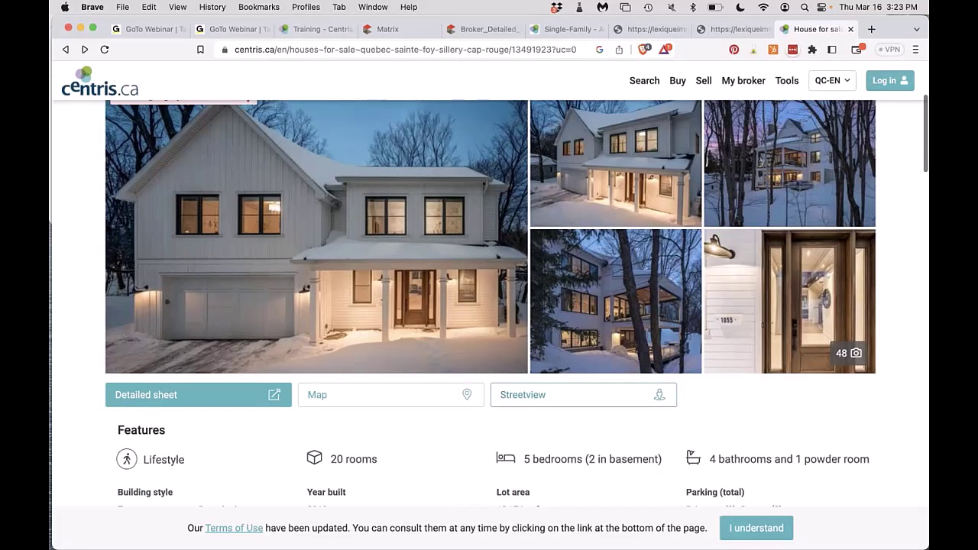
scroll(634, 398, "down", 10)
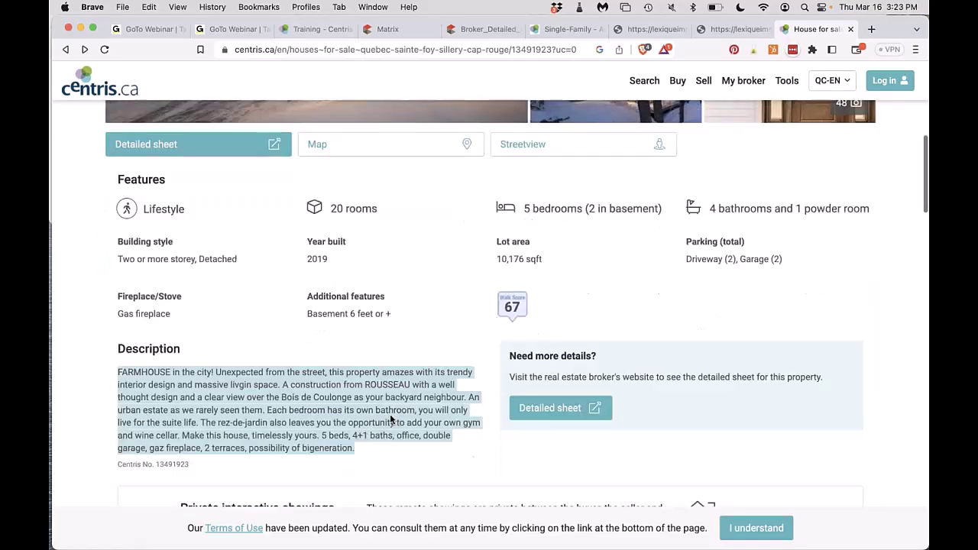
triple_click(258, 388)
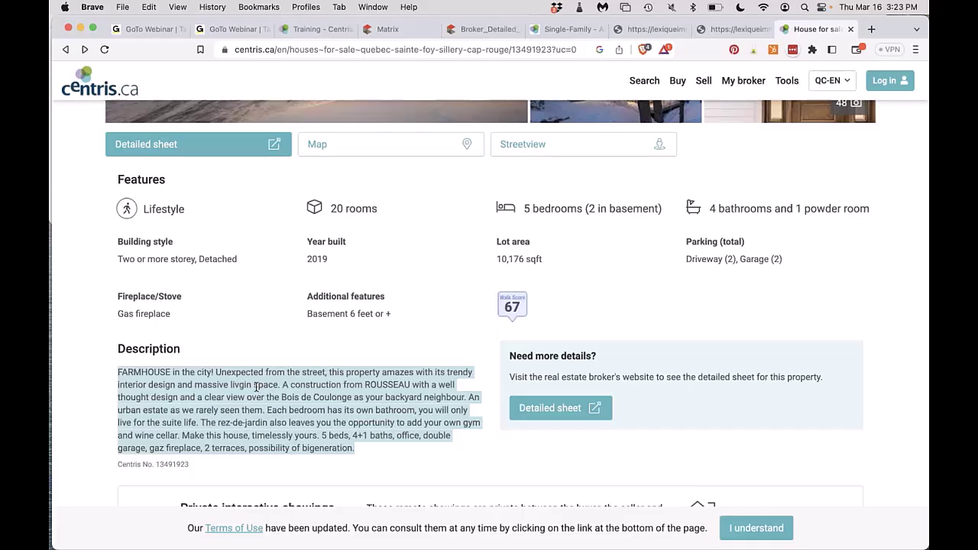
left_click(566, 29)
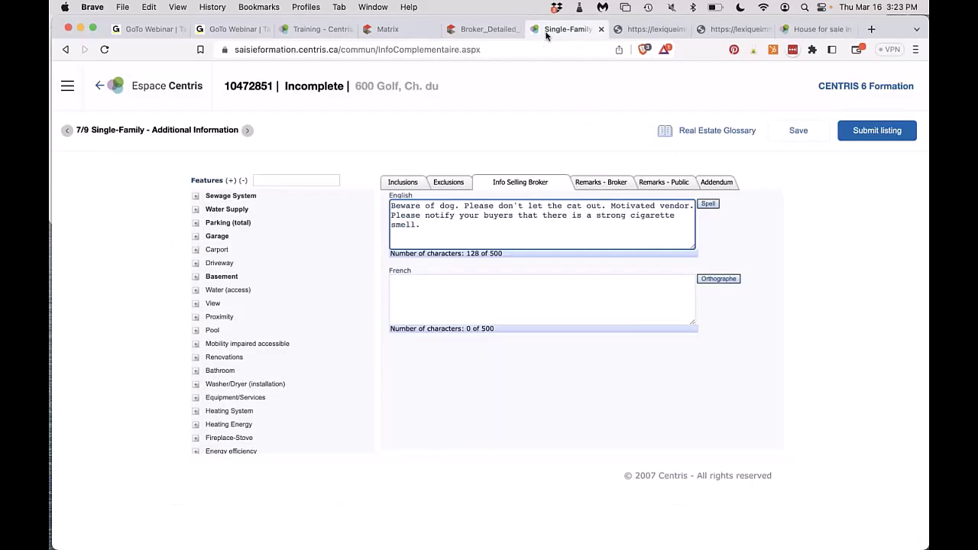
View the Centris Zone Dashboard, then return to the listing's broker remarks and Inclusions section.
left_click(300, 32)
left_click(137, 119)
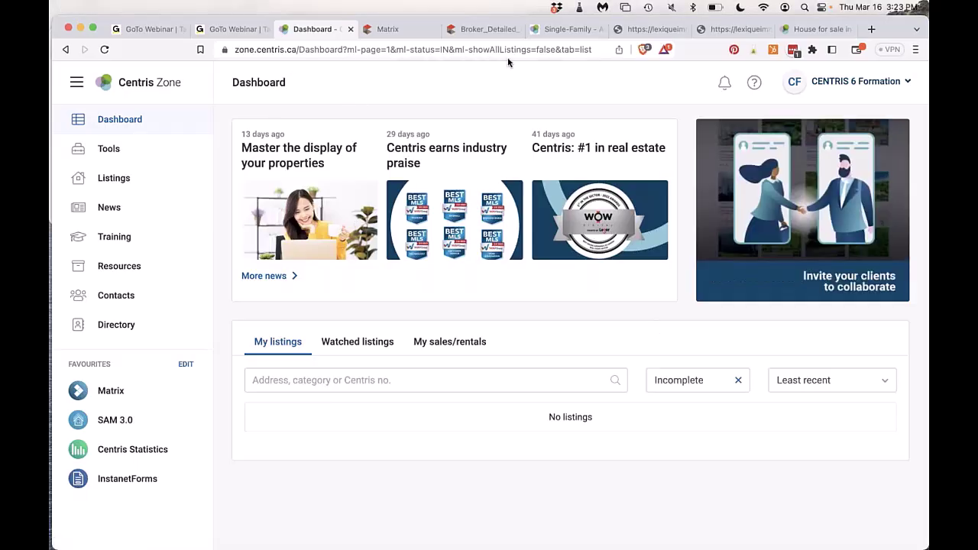
left_click(565, 28)
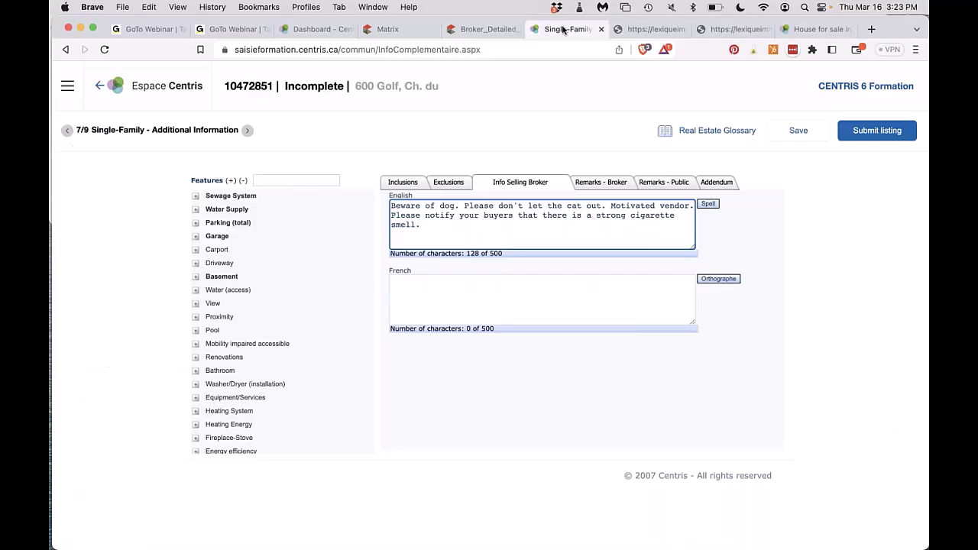
left_click(589, 184)
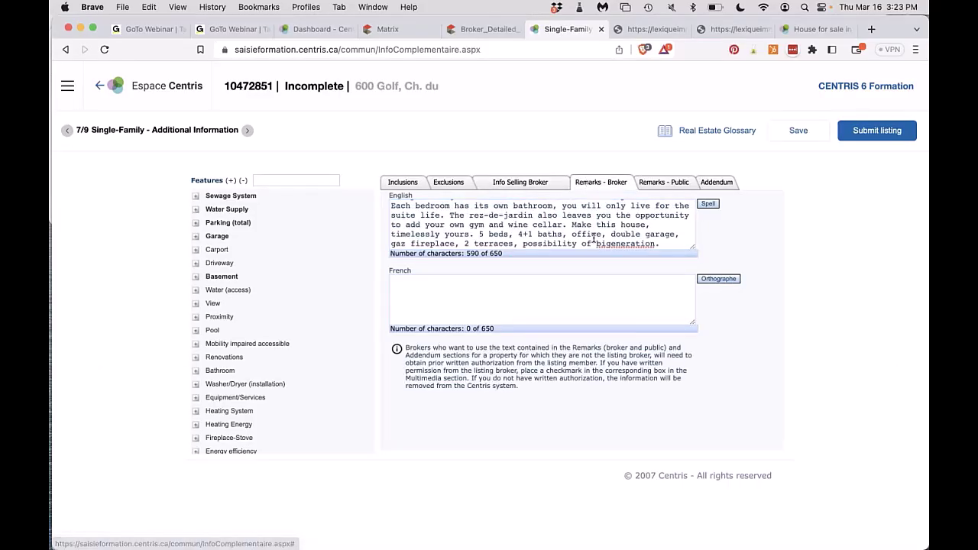
left_click(408, 187)
Enter '5 appliances all LG' as the English inclusions.
left_click(433, 223)
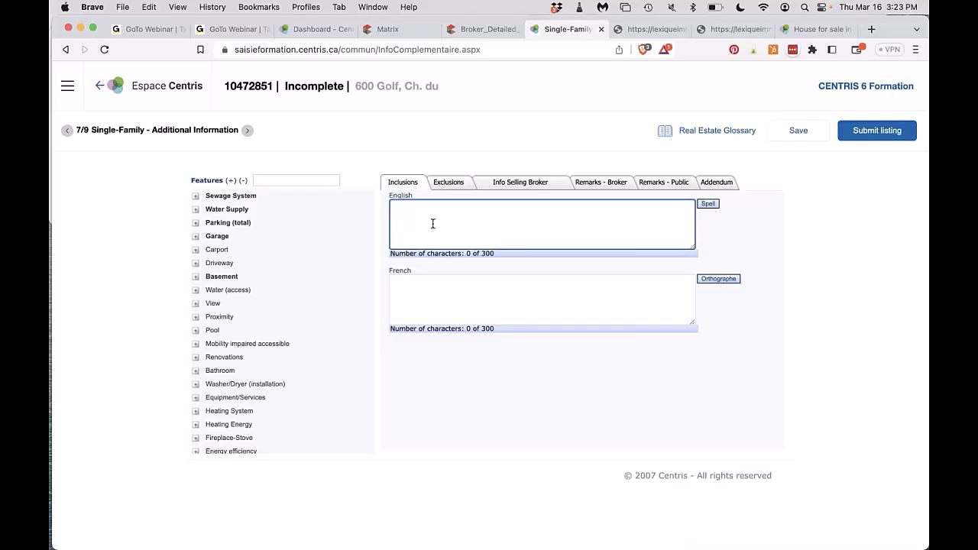
type("applaionces")
key("BackSpace")
key("BackSpace")
key("BackSpace")
key("BackSpace")
key("BackSpace")
key("BackSpace")
type("iances all LG")
left_click(391, 206)
type("5")
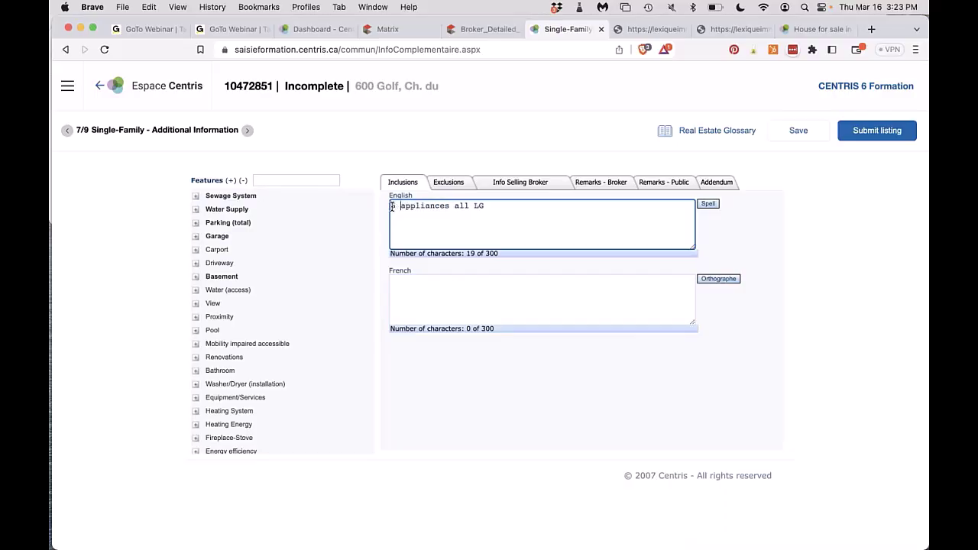
Set the exclusions to 'Light fixtures' in English and 'Luminaires' in French.
left_click(441, 183)
type("L:ight")
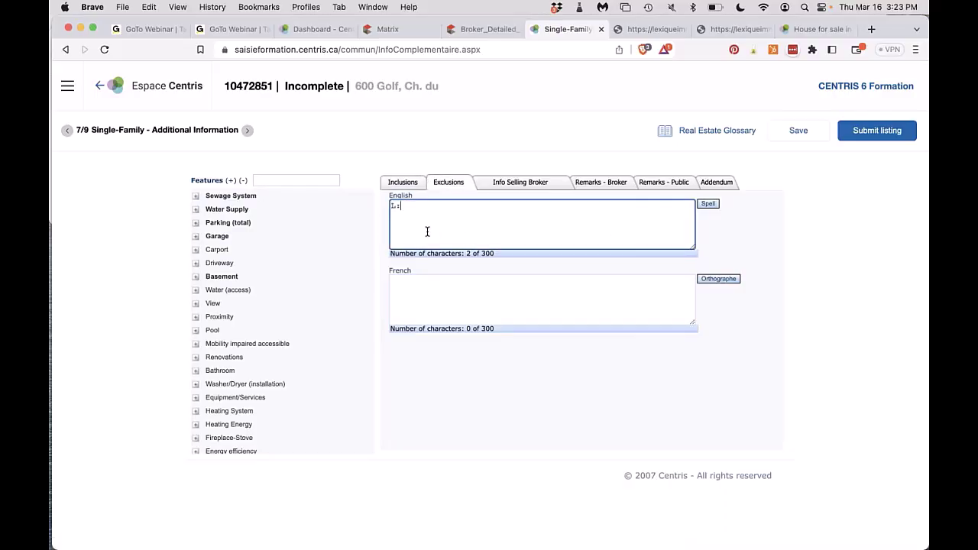
key("BackSpace")
key("BackSpace")
key("BackSpace")
type("ight fixtures")
left_click(490, 302)
type("Luminaires")
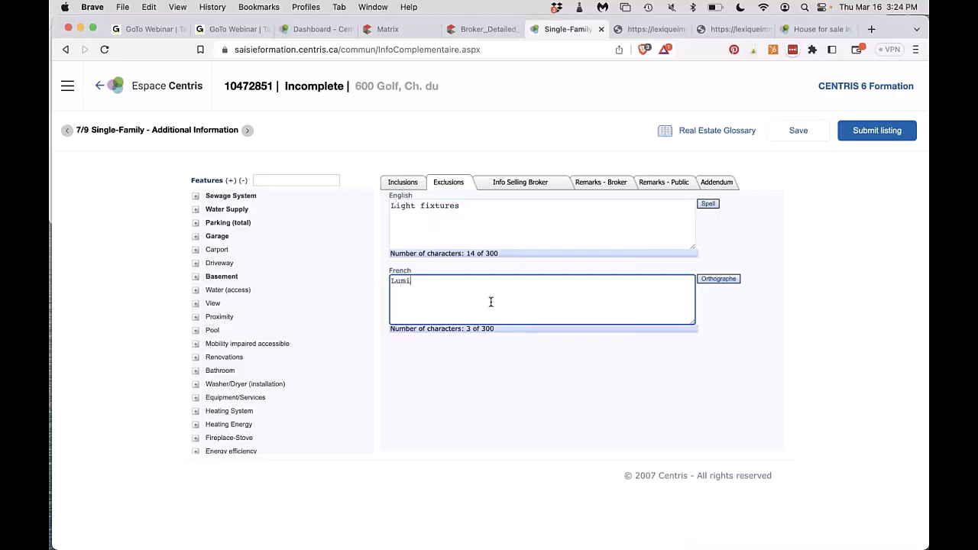
Review the Public remarks and Addendum, then temporarily save the listing.
left_click(664, 182)
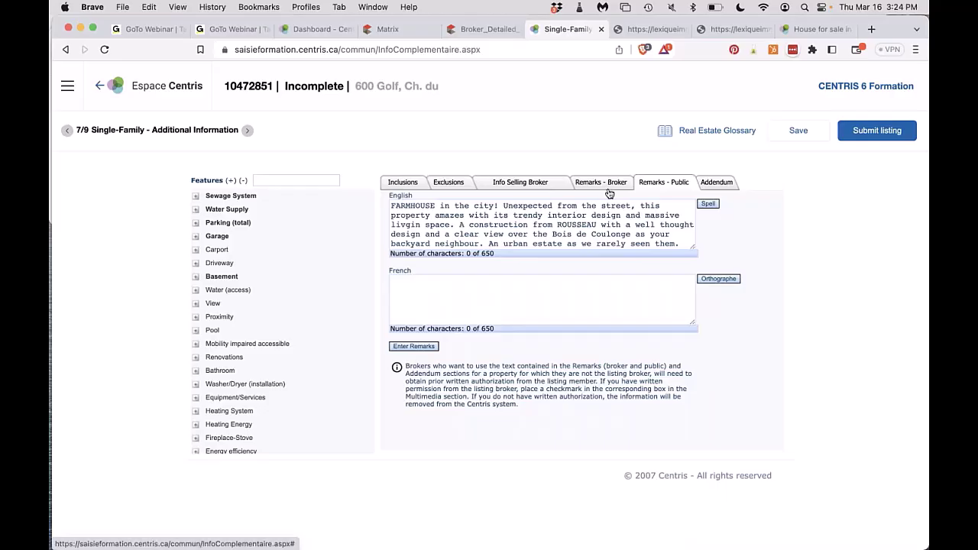
left_click(718, 184)
left_click(798, 133)
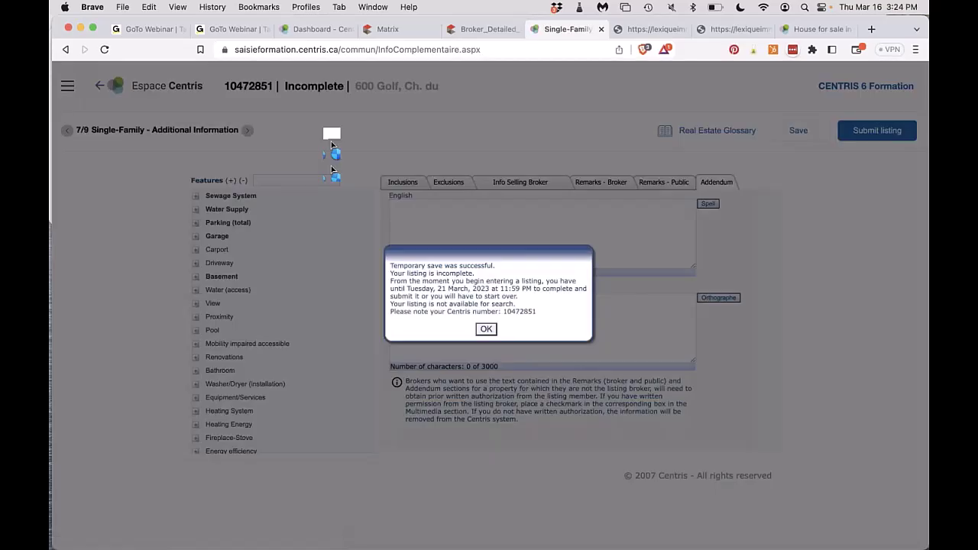
left_click(486, 329)
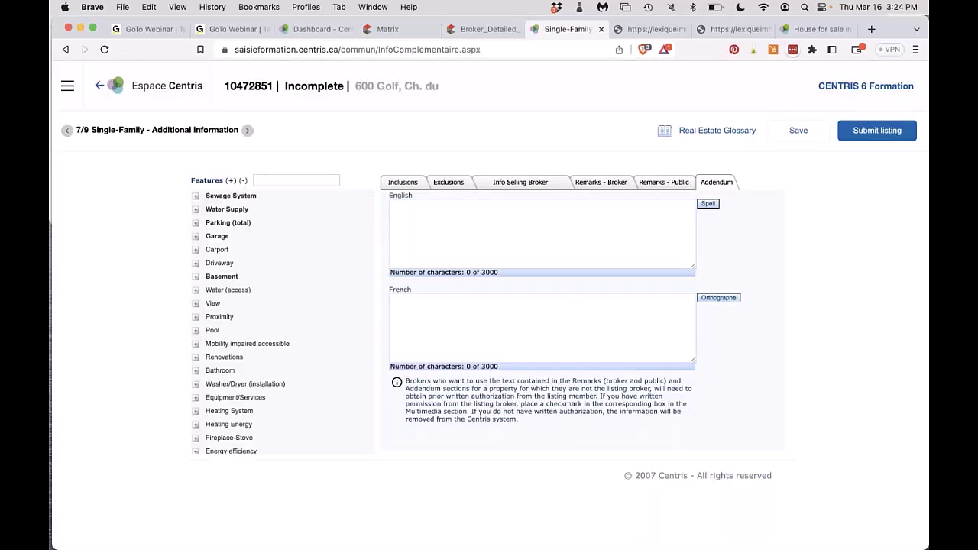
Add an open house visit dated March 19, 2023.
left_click(248, 133)
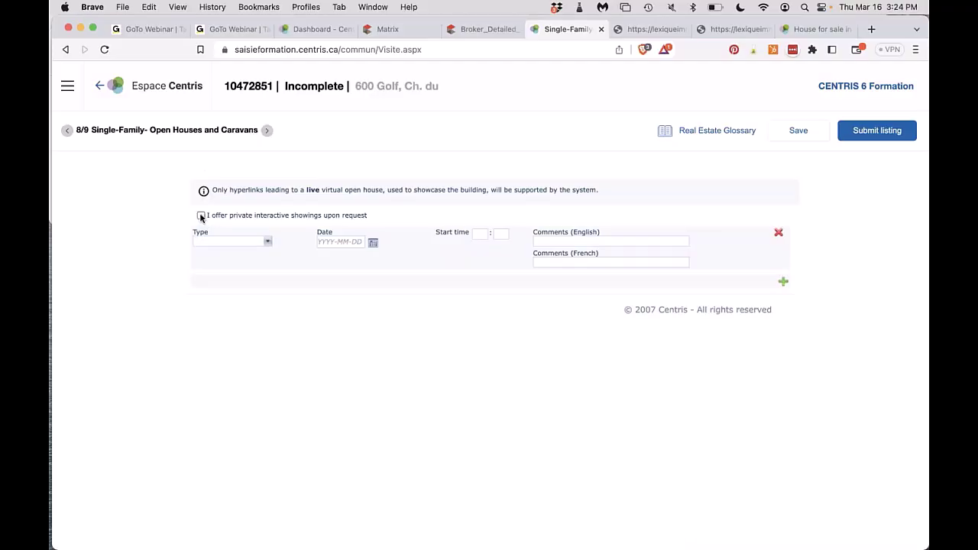
left_click(197, 242)
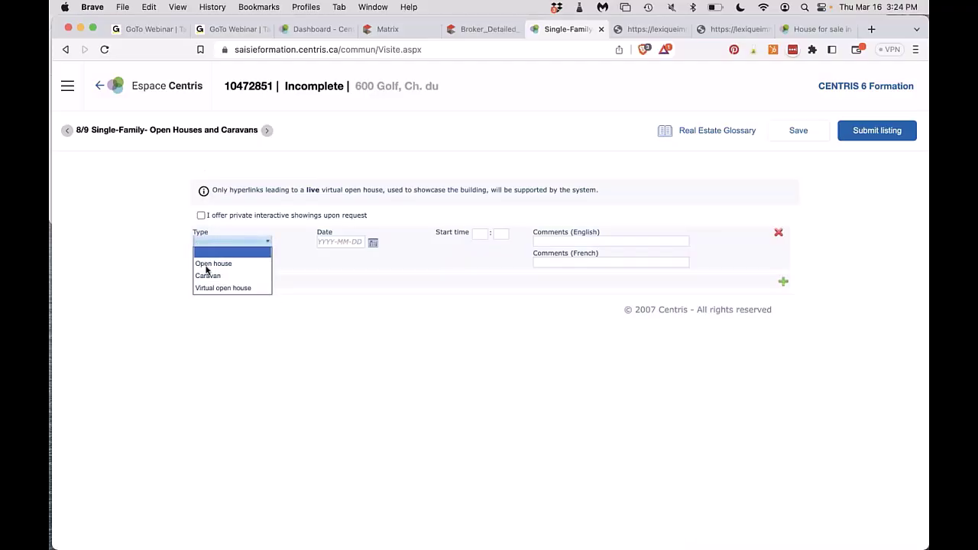
left_click(213, 263)
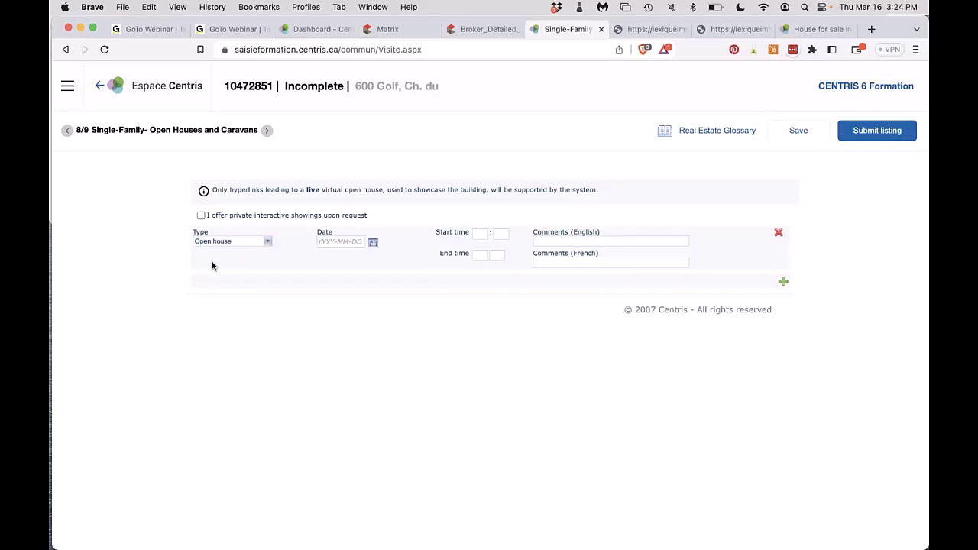
left_click(372, 243)
left_click(331, 357)
Set the open house start hour to 14 and end hour to 16.
left_click(478, 234)
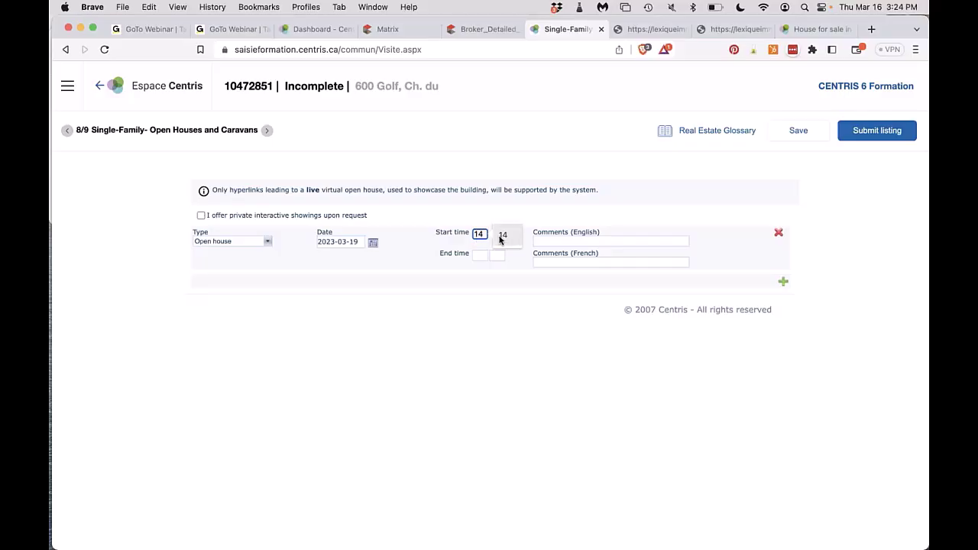
left_click(501, 235)
left_click(480, 254)
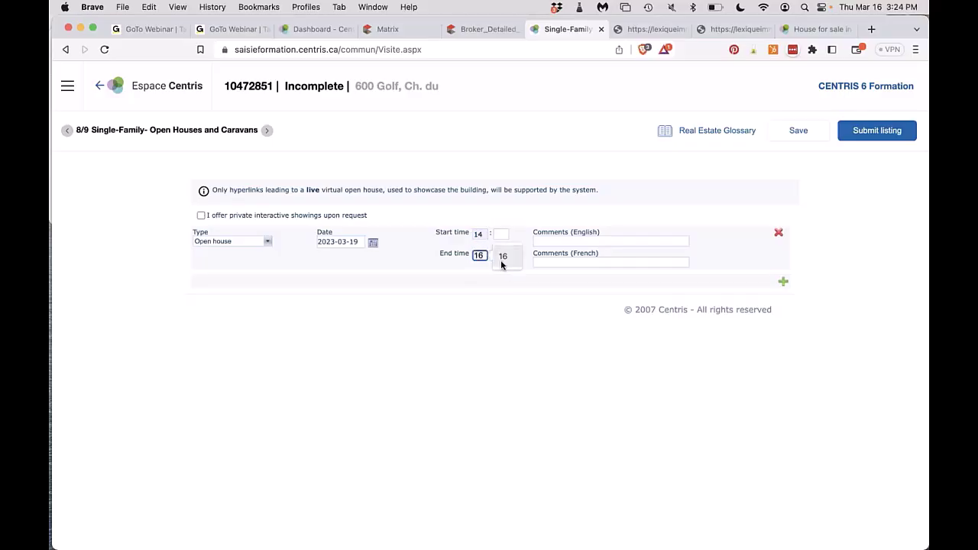
left_click(501, 256)
left_click(480, 234)
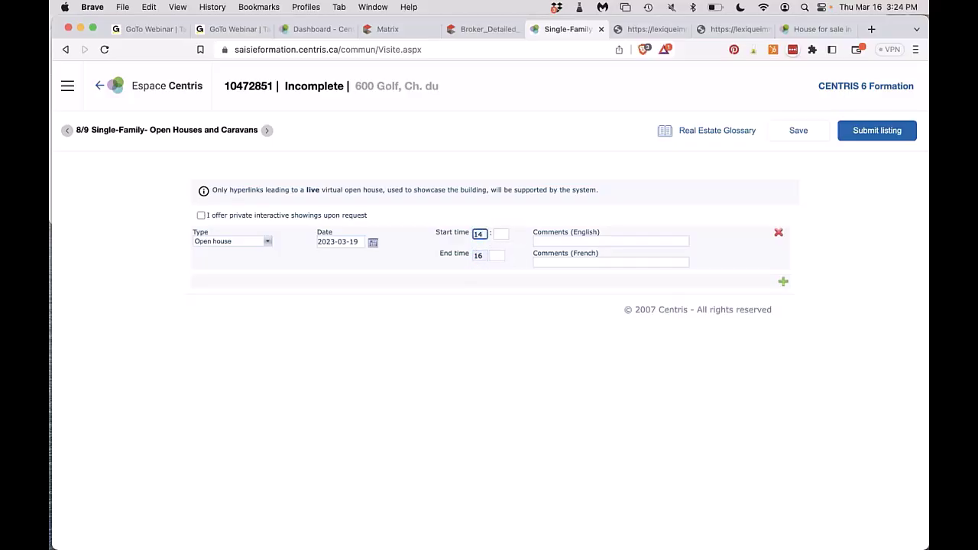
left_click(479, 255)
left_click(480, 234)
key("BackSpace")
key("BackSpace")
type("2")
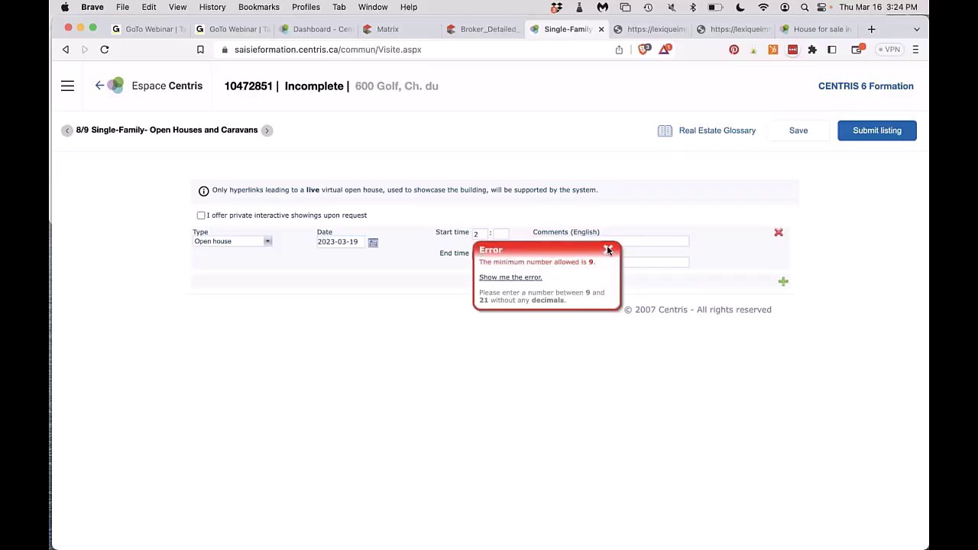
left_click(609, 250)
Set both start and end minutes to 00 and adjust the end hour.
left_click(497, 234)
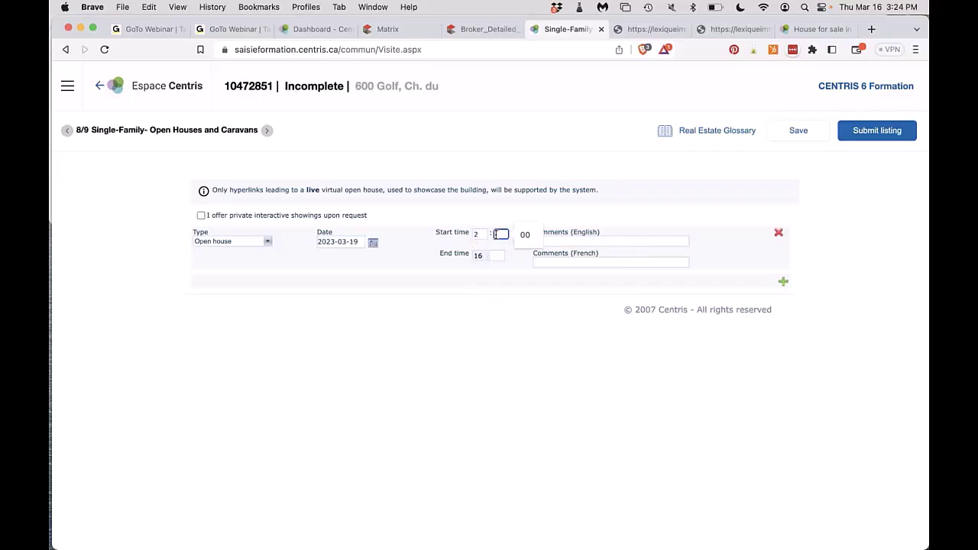
left_click(526, 235)
left_click(480, 256)
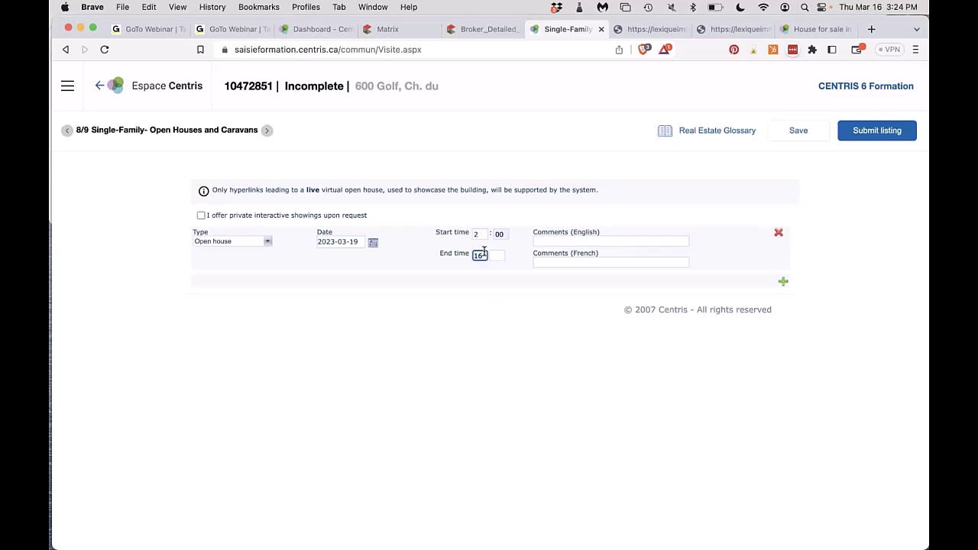
type("4")
left_click(497, 256)
left_click(521, 256)
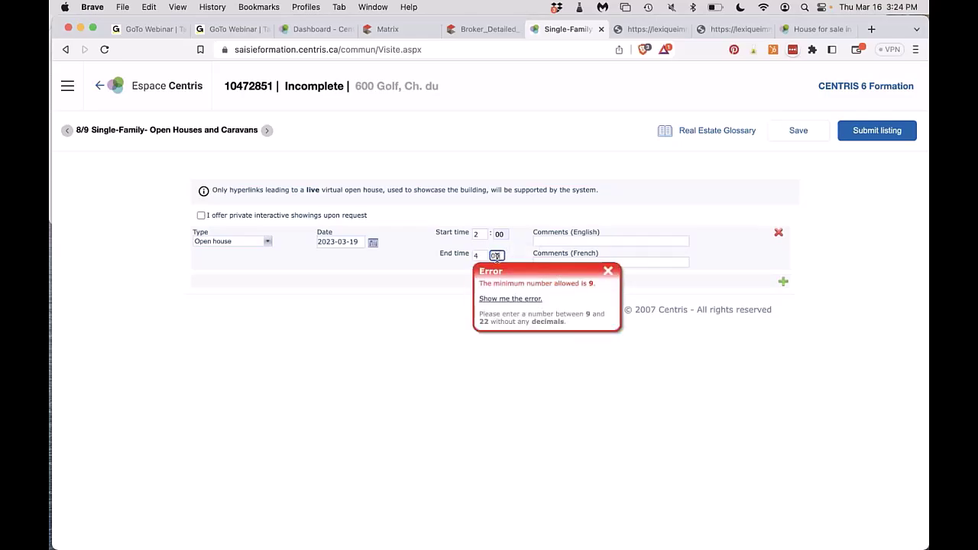
left_click(609, 273)
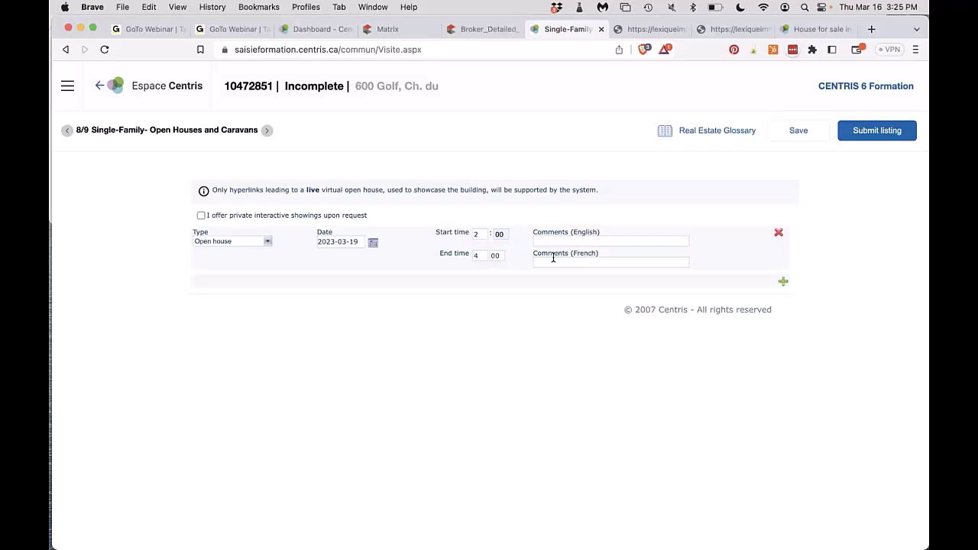
Correct the times to 14:00–16:00 after the invalid-value alert and add a second visit row.
left_click(783, 285)
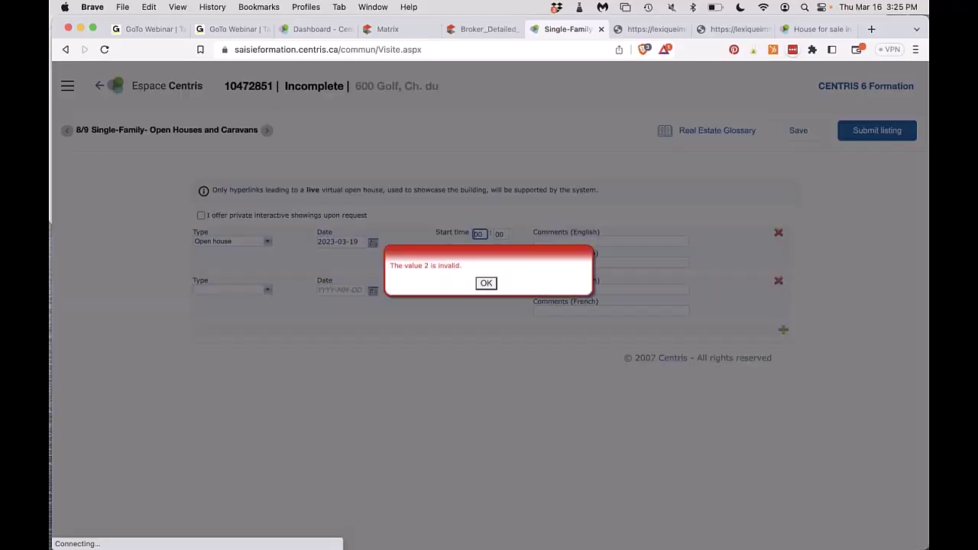
left_click(483, 284)
left_click(609, 250)
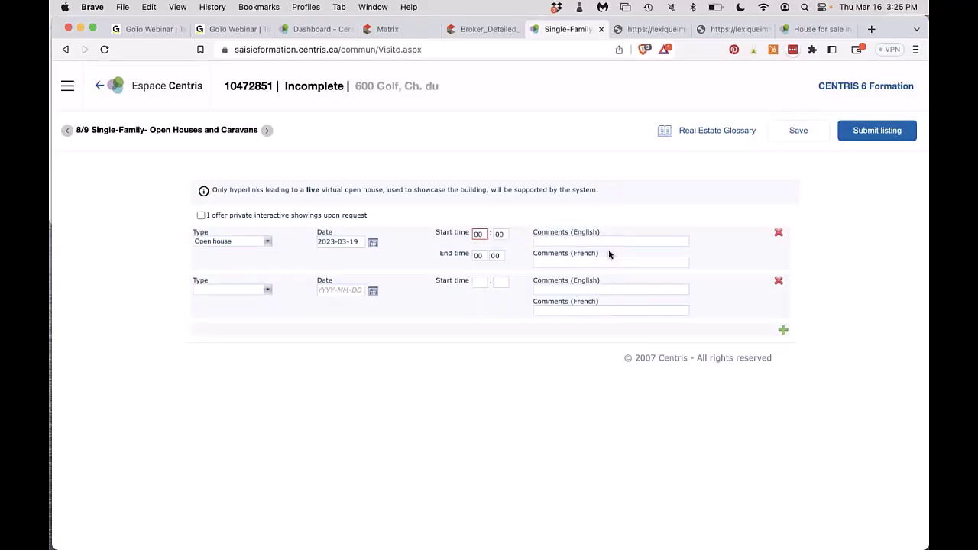
left_click(480, 234)
type("14")
left_click(479, 256)
type("16")
left_click(255, 290)
left_click(255, 291)
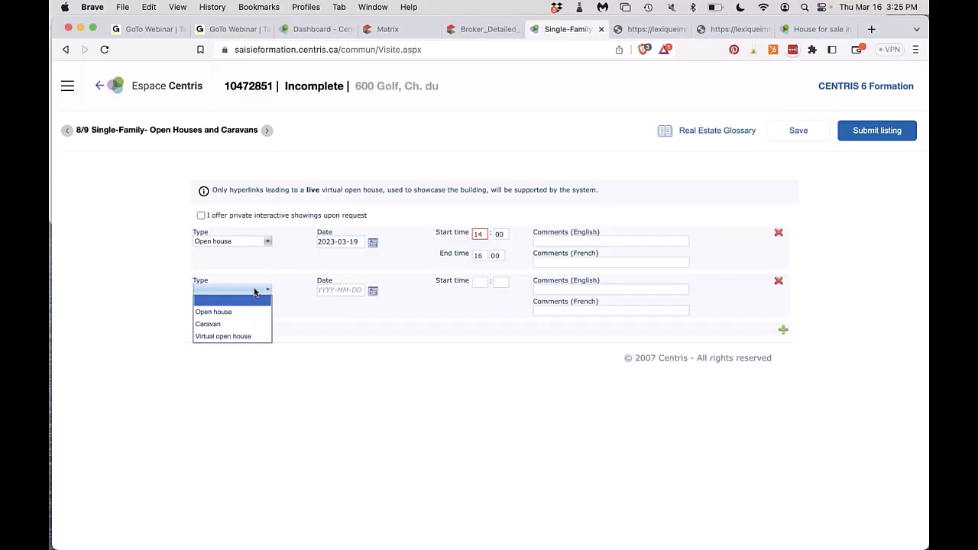
Try Virtual open house, then Caravan, as the second visit's type.
left_click(230, 336)
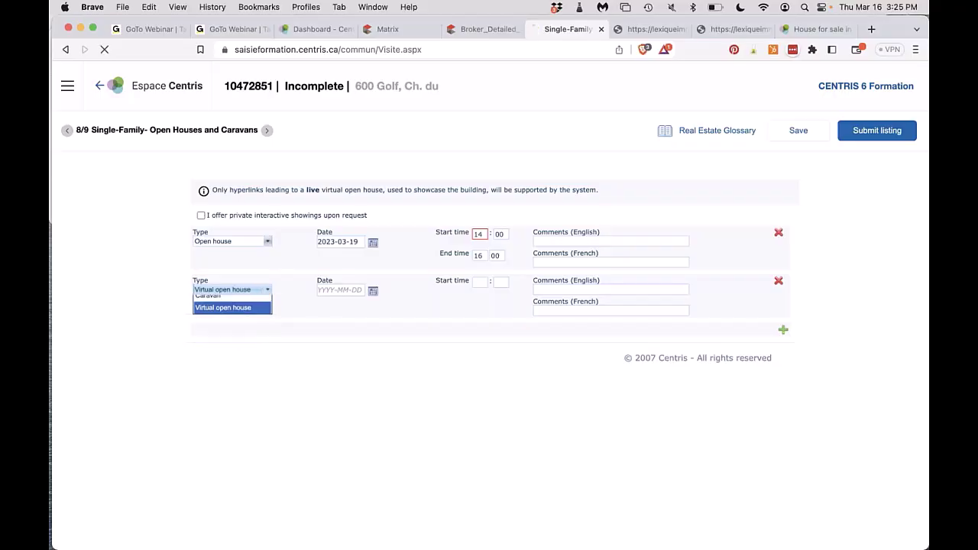
left_click(604, 289)
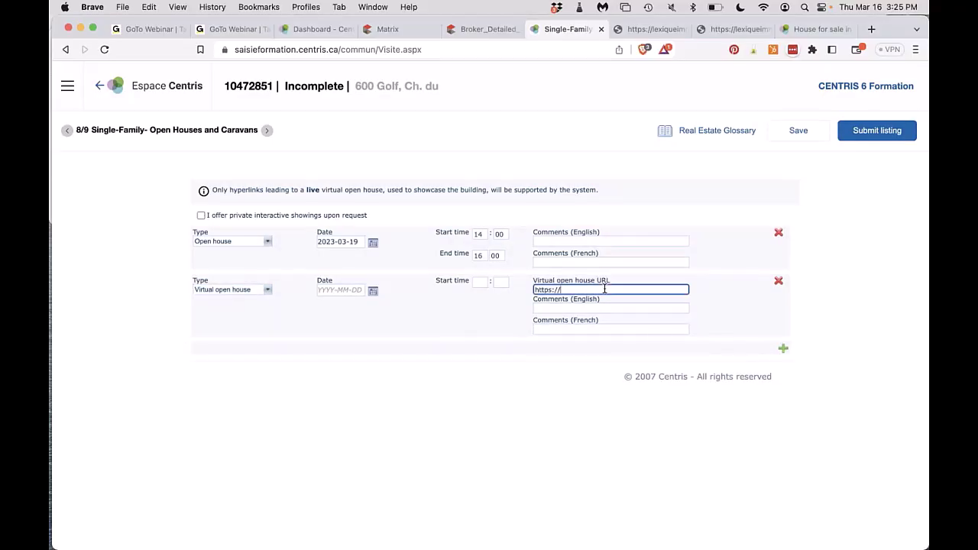
left_click(221, 290)
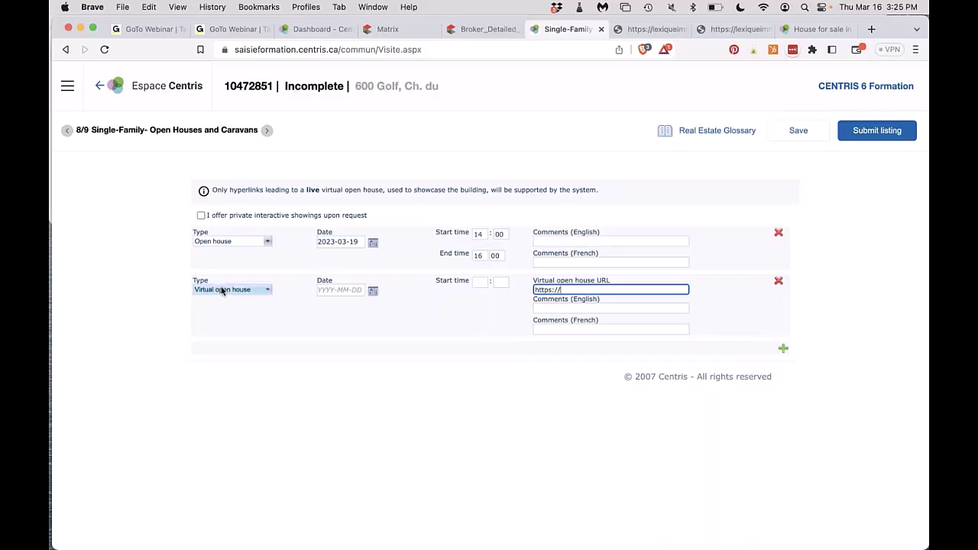
left_click(221, 290)
left_click(217, 324)
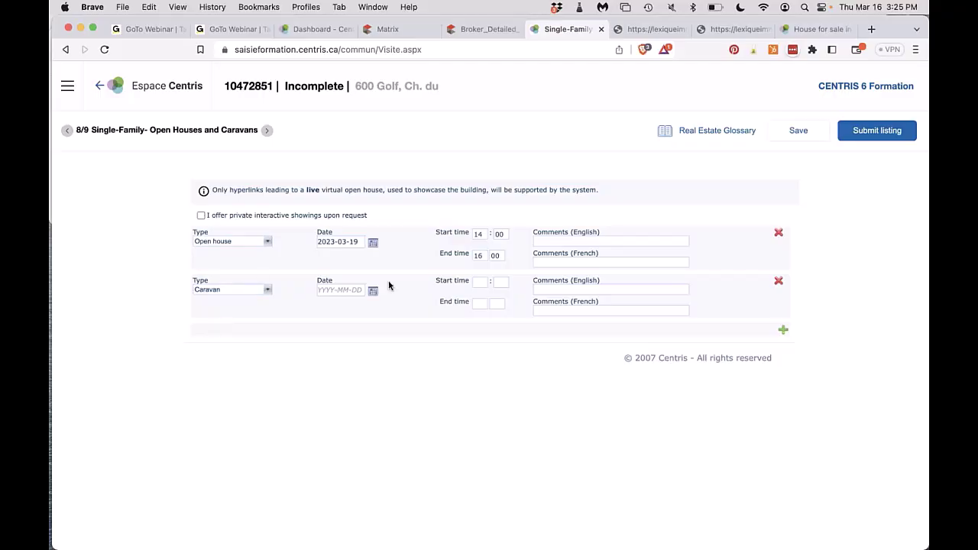
Delete the second visit row and offer private interactive showings upon request.
left_click(778, 281)
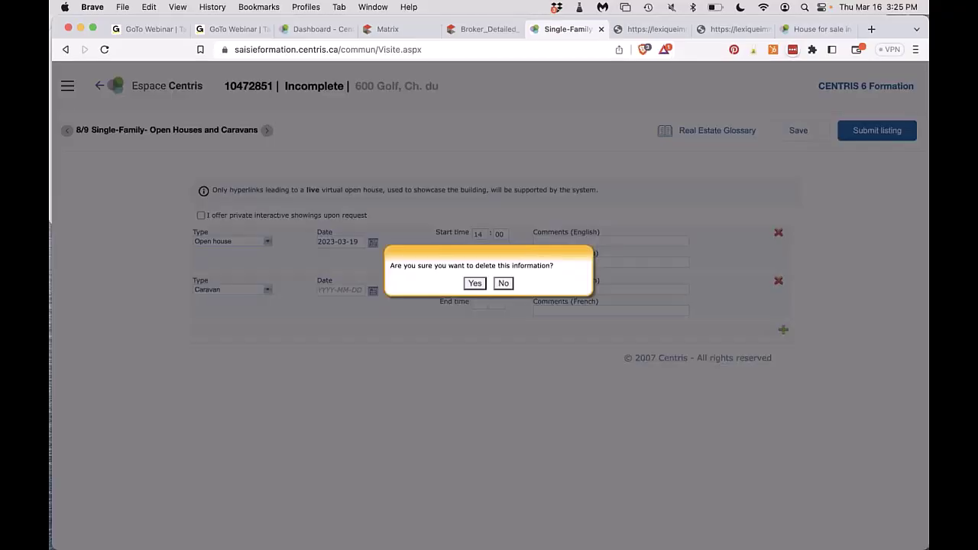
left_click(475, 283)
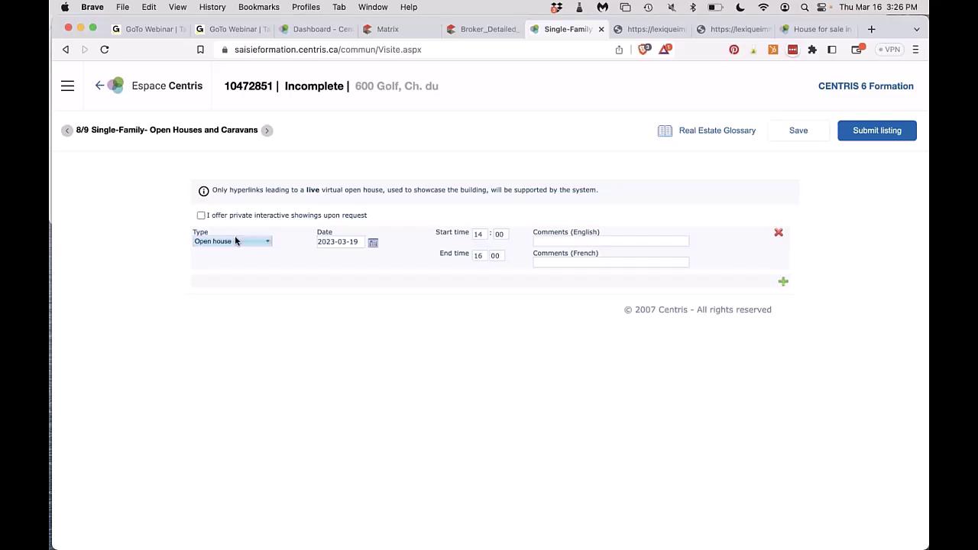
left_click(200, 216)
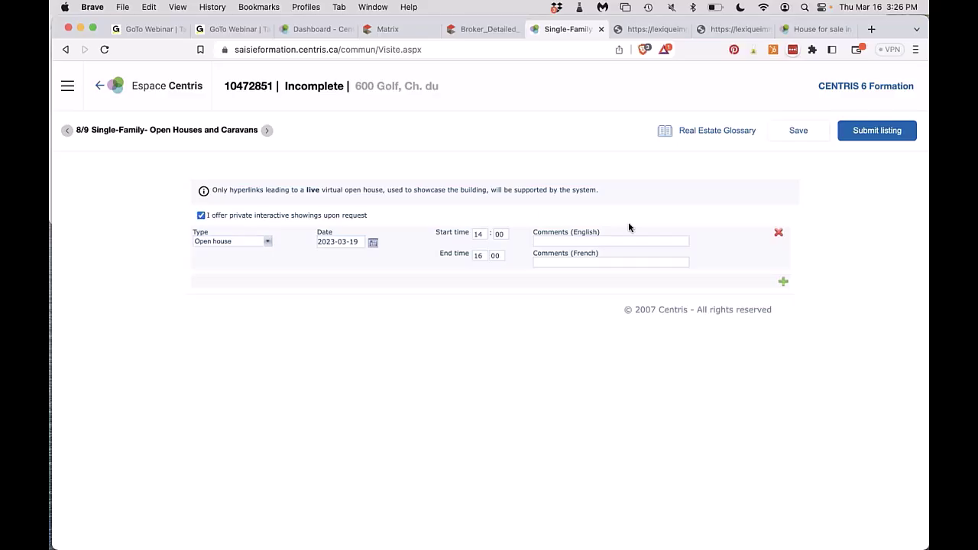
Move to step 9/9 Multimedia and confirm written authorization regarding copyright.
left_click(267, 130)
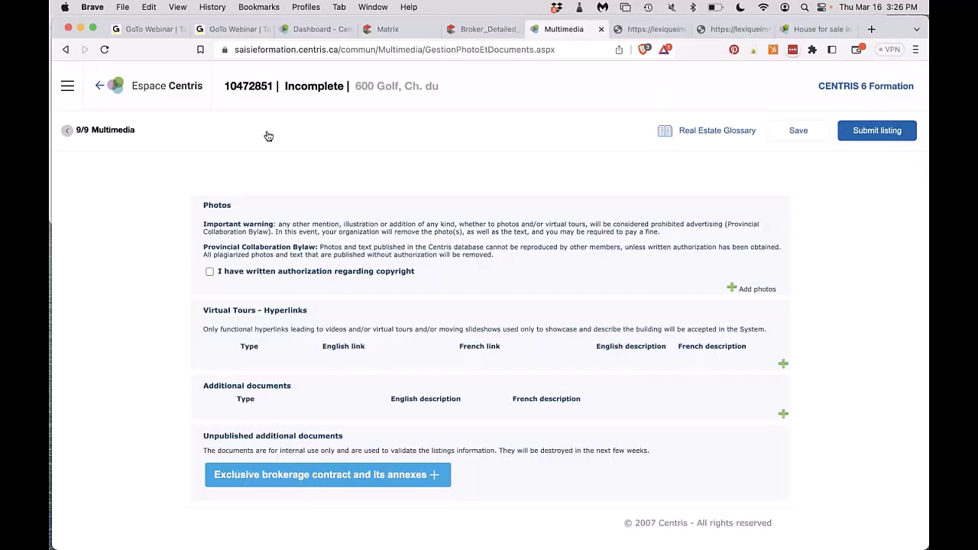
left_click(210, 271)
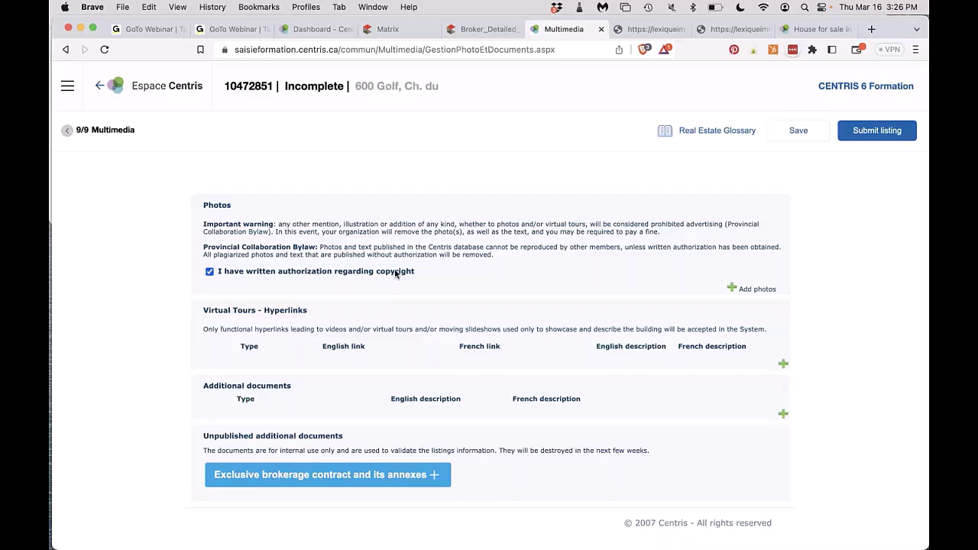
Upload the 10.06.19 AM building screenshot from the Desktop as a listing photo.
left_click(734, 289)
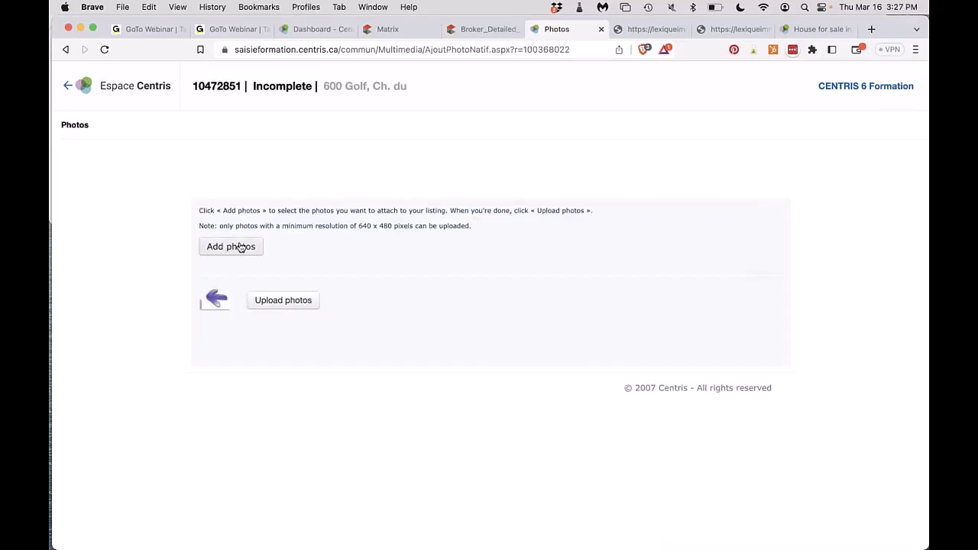
left_click(240, 247)
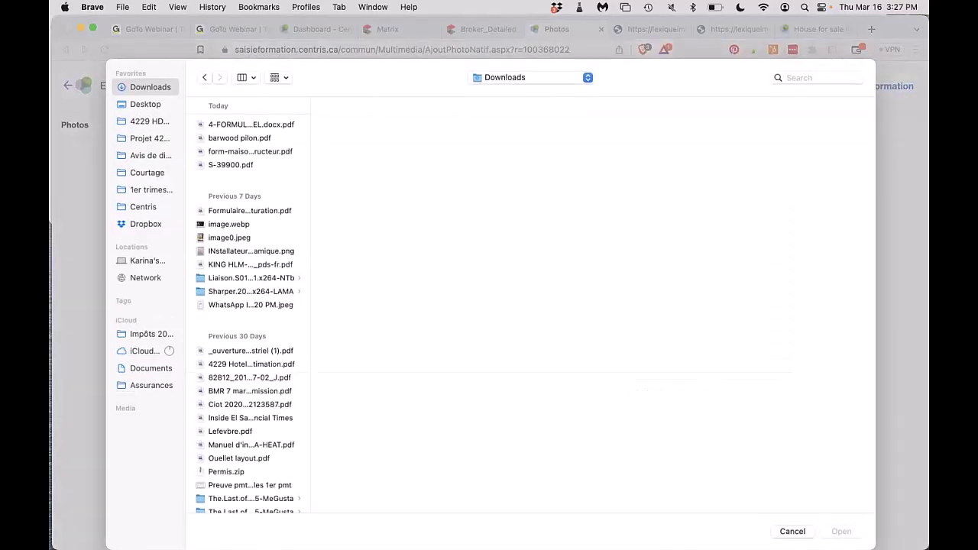
left_click(144, 105)
left_click(214, 245)
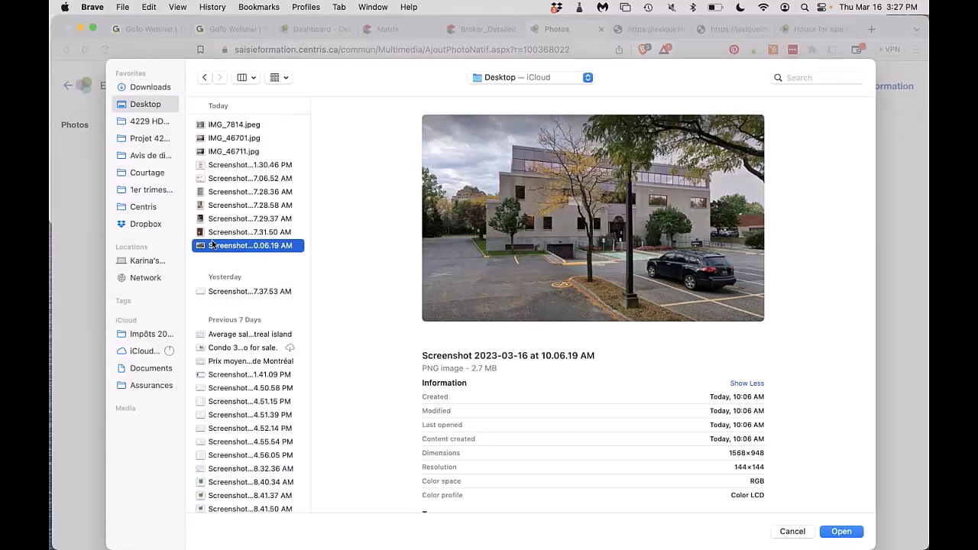
double_click(214, 246)
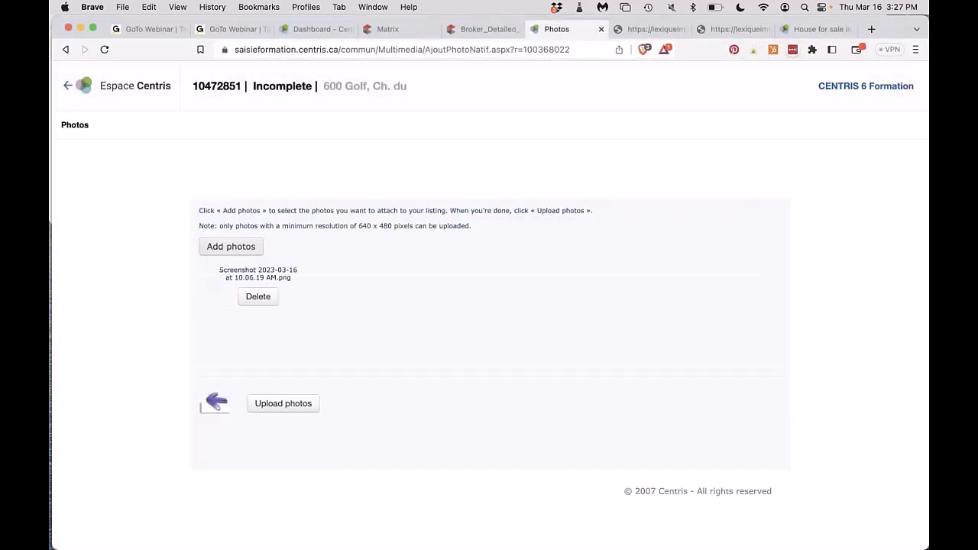
left_click(280, 409)
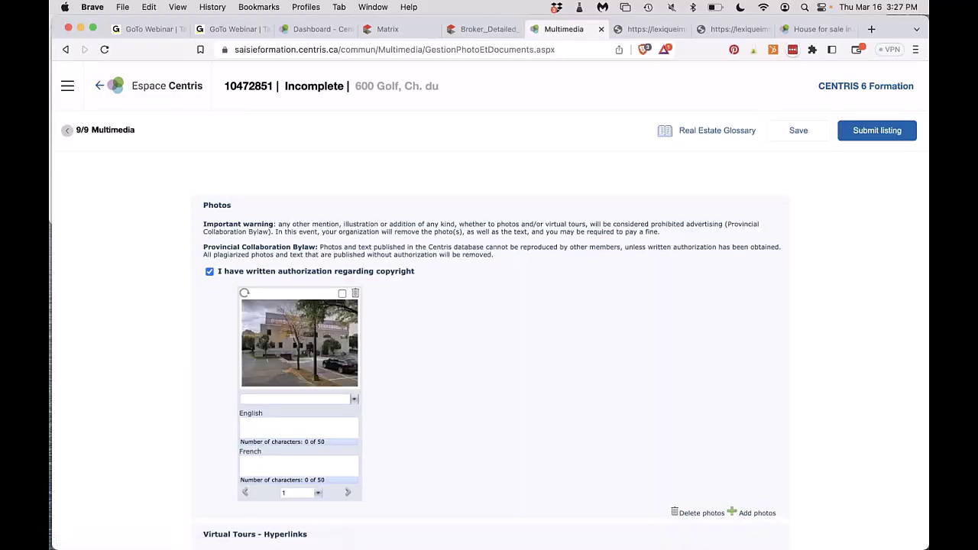
Categorize the photo as Frontage, rotate it a quarter turn, and review its position options.
left_click(277, 399)
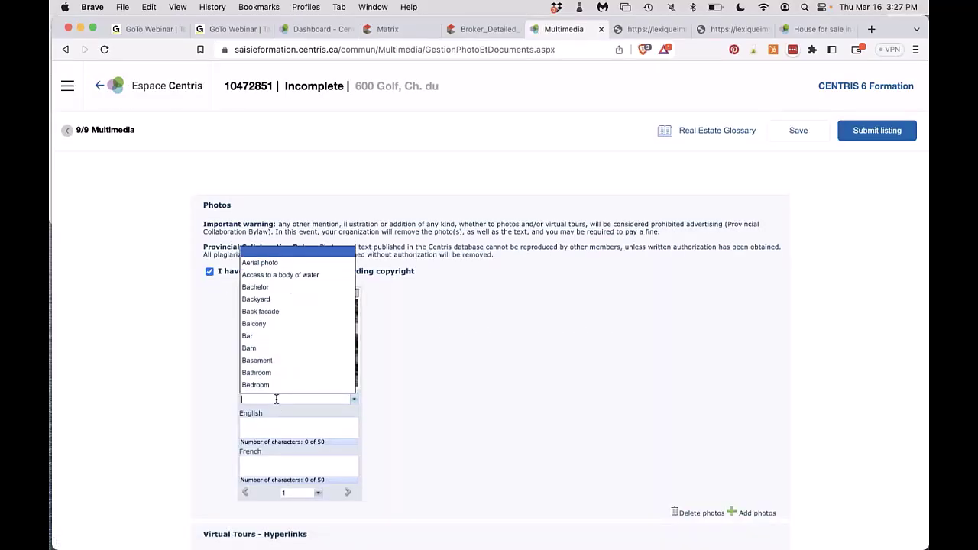
type("f")
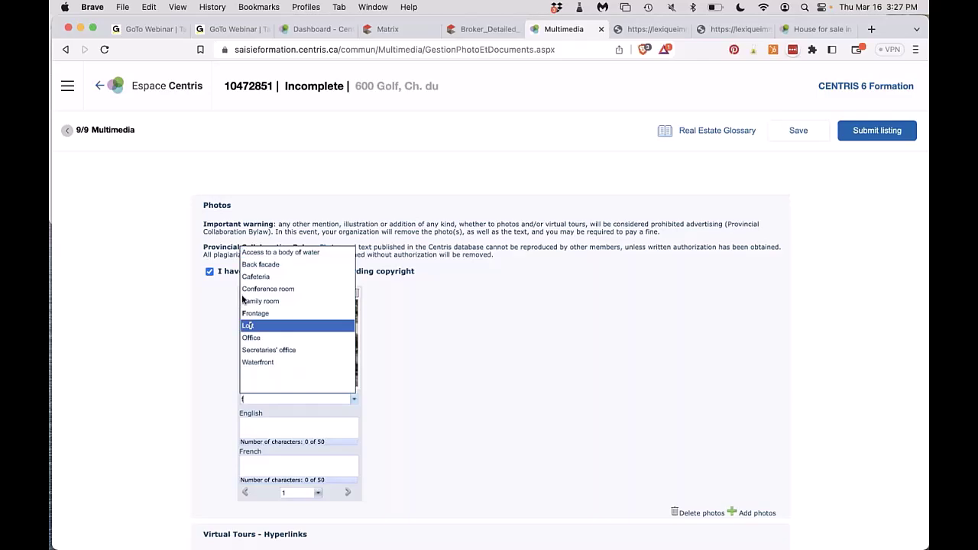
left_click(256, 313)
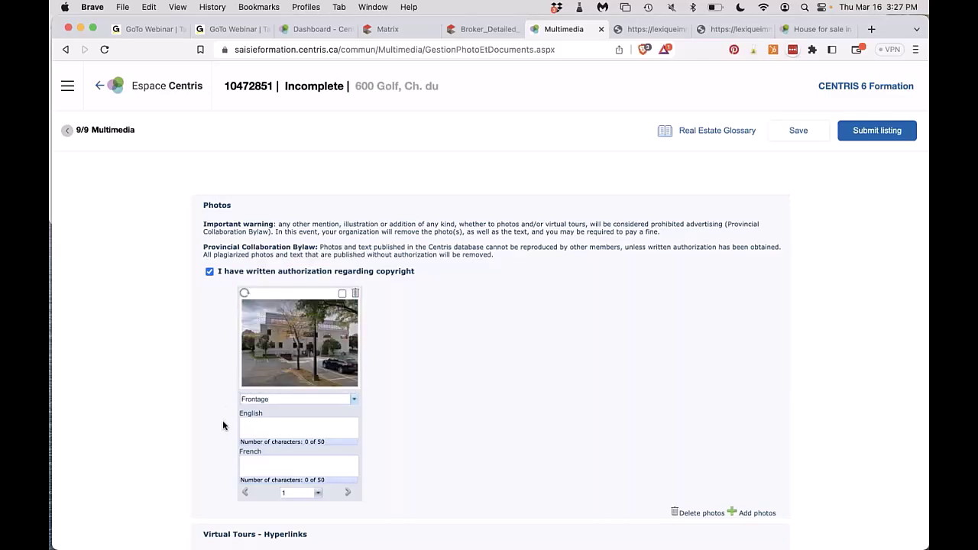
left_click(258, 427)
left_click(245, 295)
left_click(318, 493)
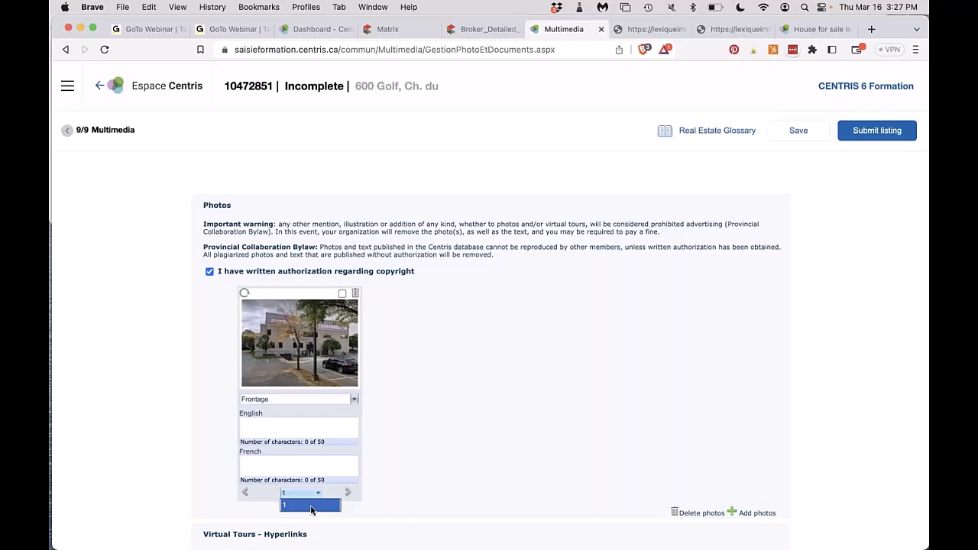
left_click(375, 498)
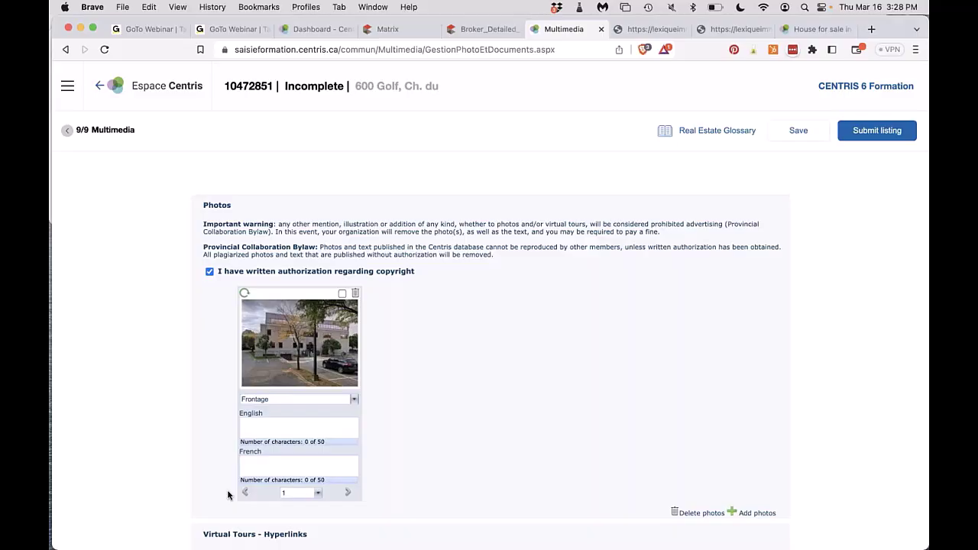
scroll(227, 495, "down", 3)
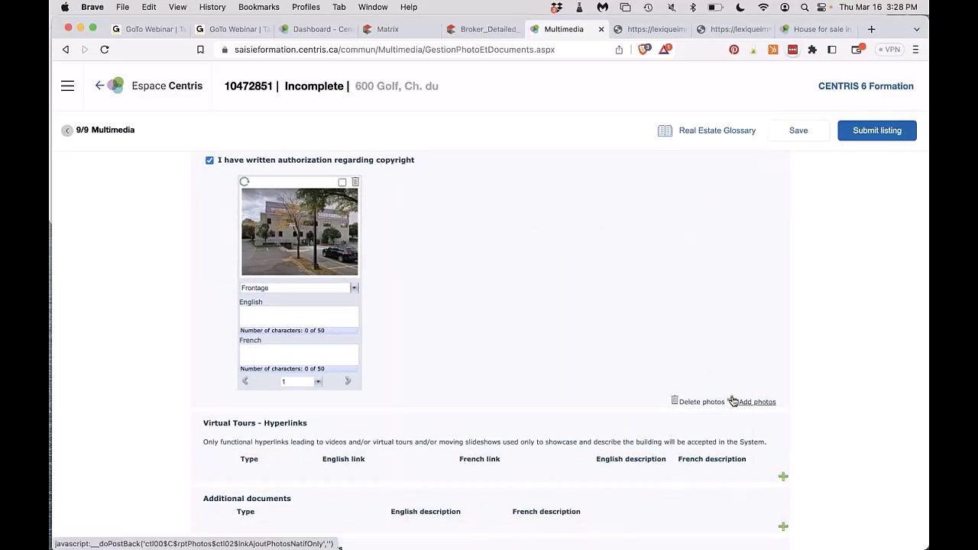
scroll(711, 397, "down", 1)
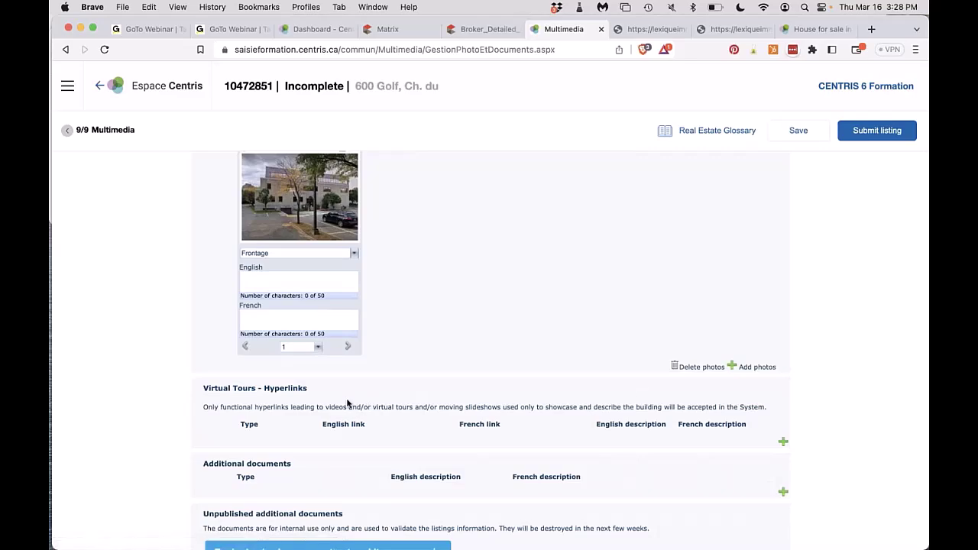
left_click(783, 442)
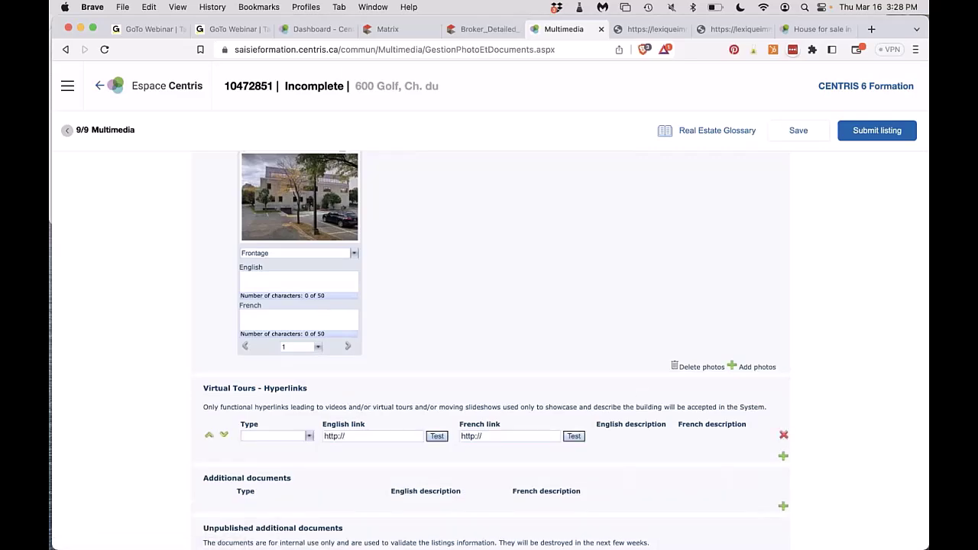
left_click(784, 435)
left_click(593, 119)
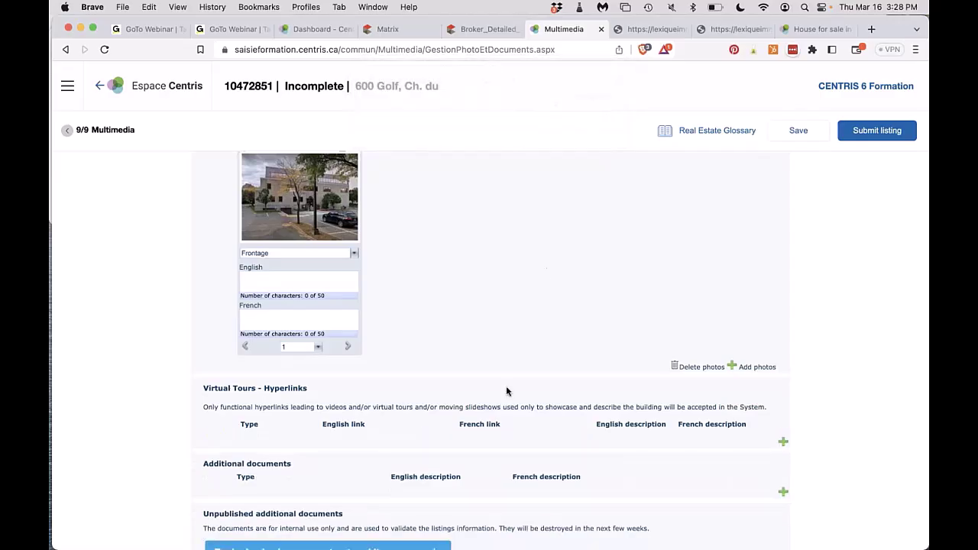
scroll(506, 391, "down", 2)
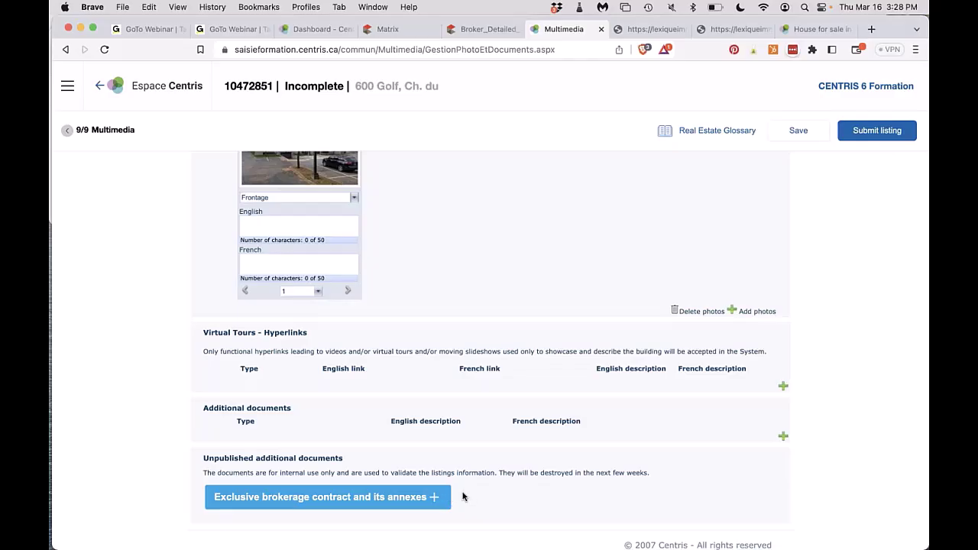
triple_click(204, 460)
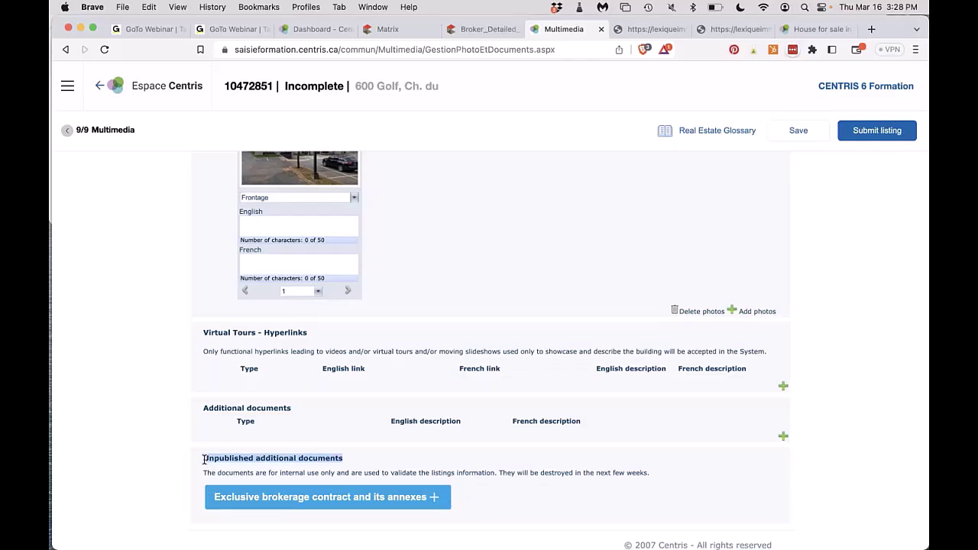
triple_click(263, 473)
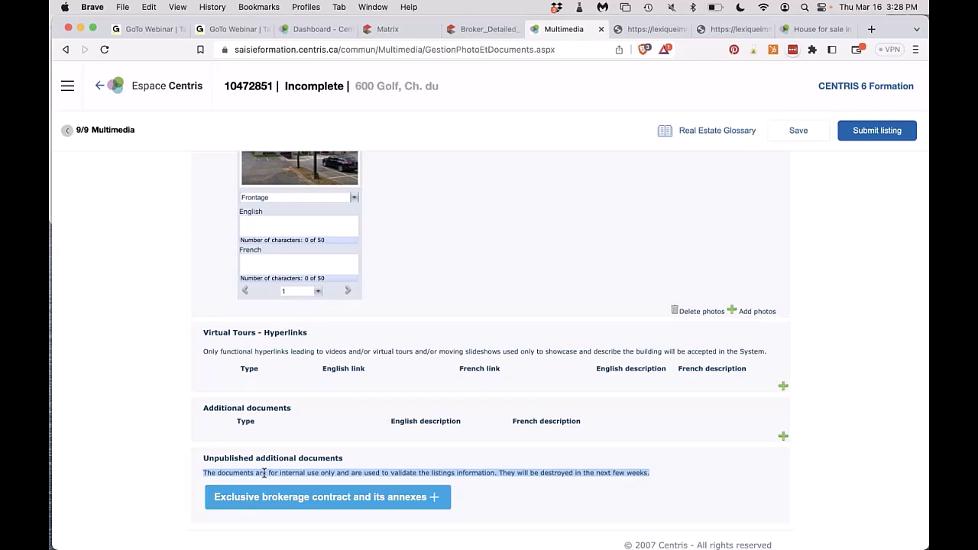
Upload Formulaire de facturation.pdf from Downloads as an additional listing document.
left_click(784, 439)
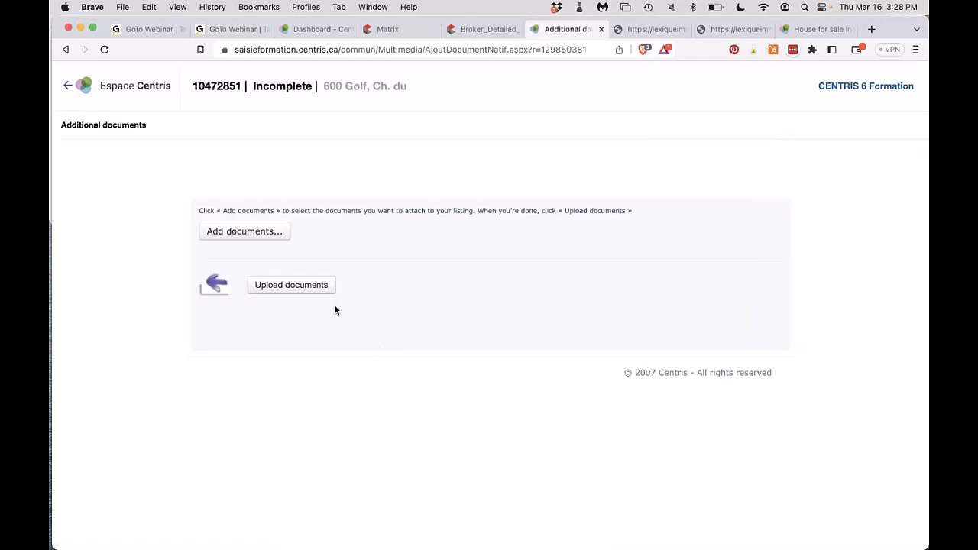
left_click(236, 231)
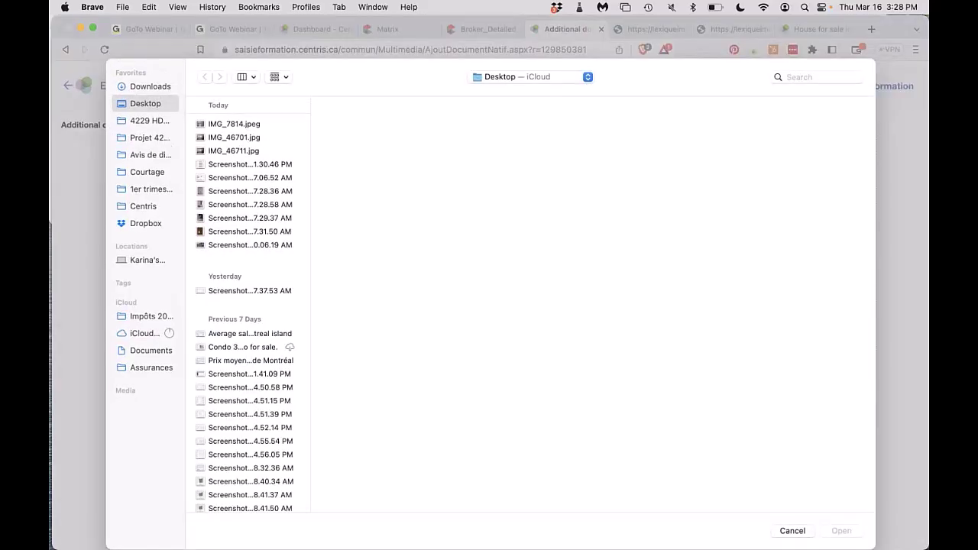
left_click(213, 290)
left_click(145, 87)
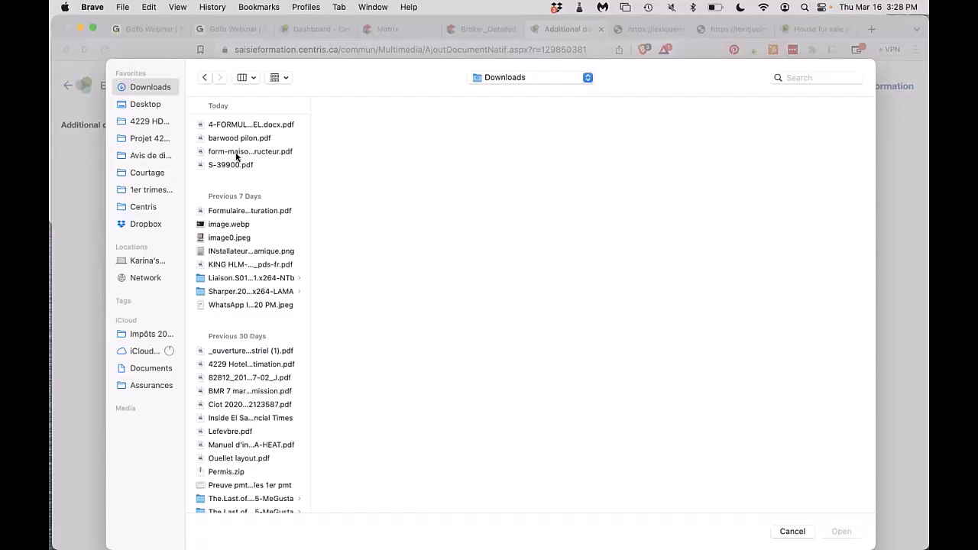
double_click(233, 211)
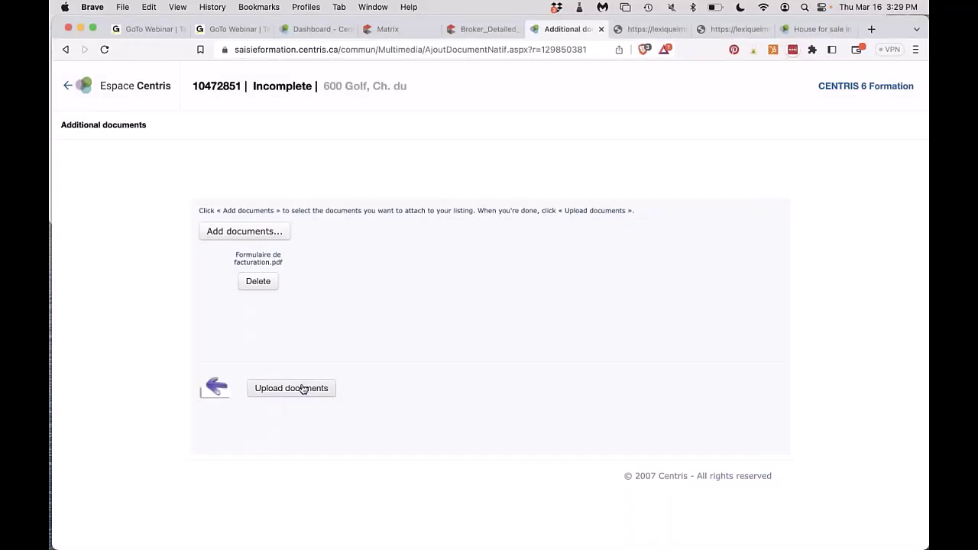
left_click(313, 387)
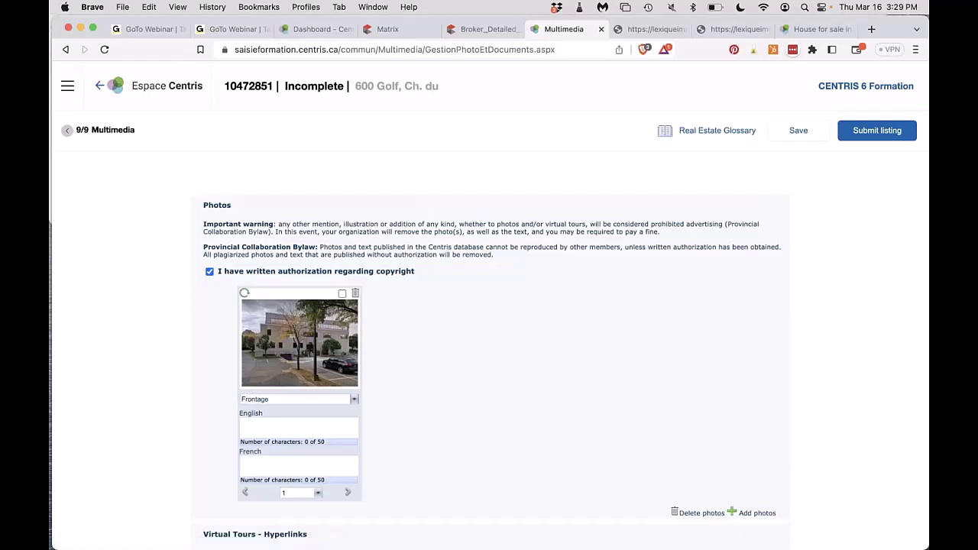
scroll(267, 404, "down", 5)
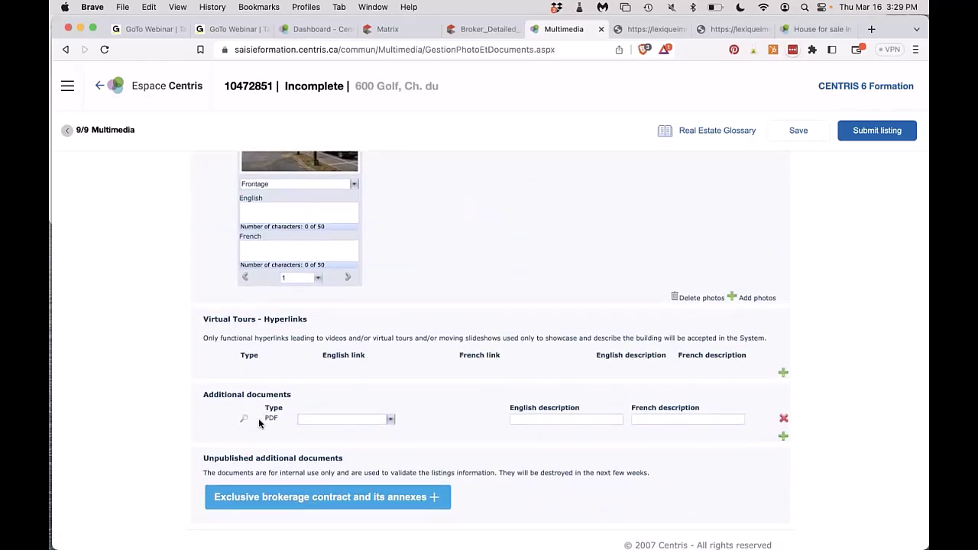
Set the PDF's document type to Seller's Declaration with signing date 2023-03-16.
left_click(326, 421)
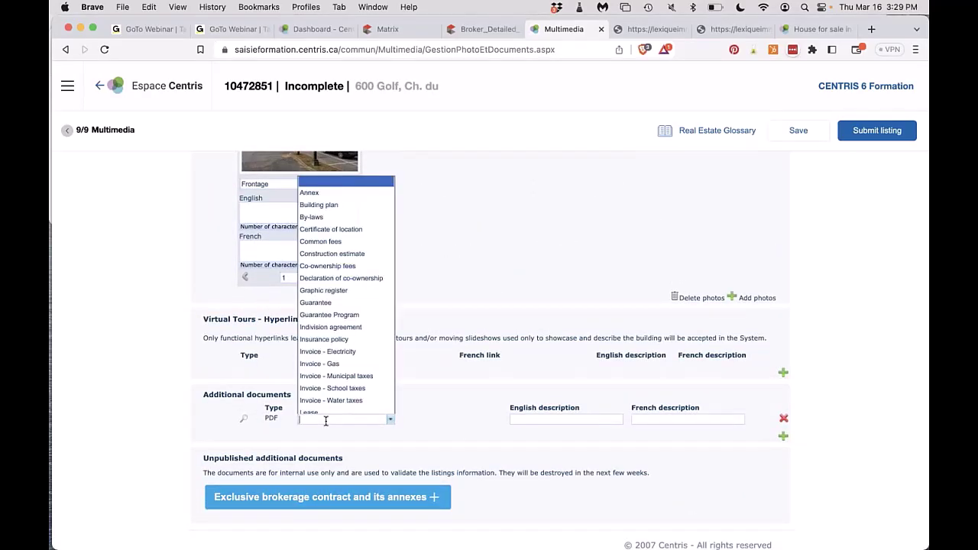
scroll(344, 359, "down", 3)
scroll(360, 277, "up", 3)
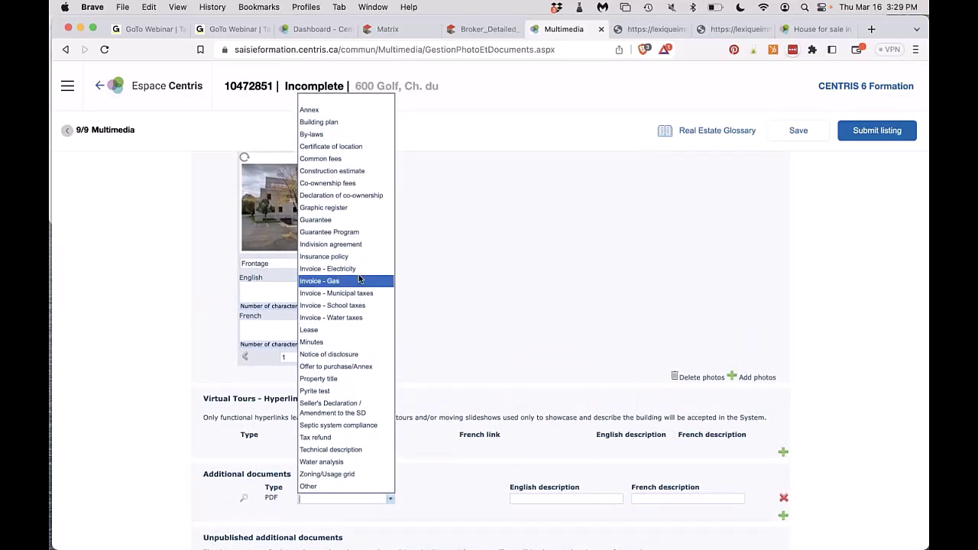
left_click(339, 414)
left_click(498, 499)
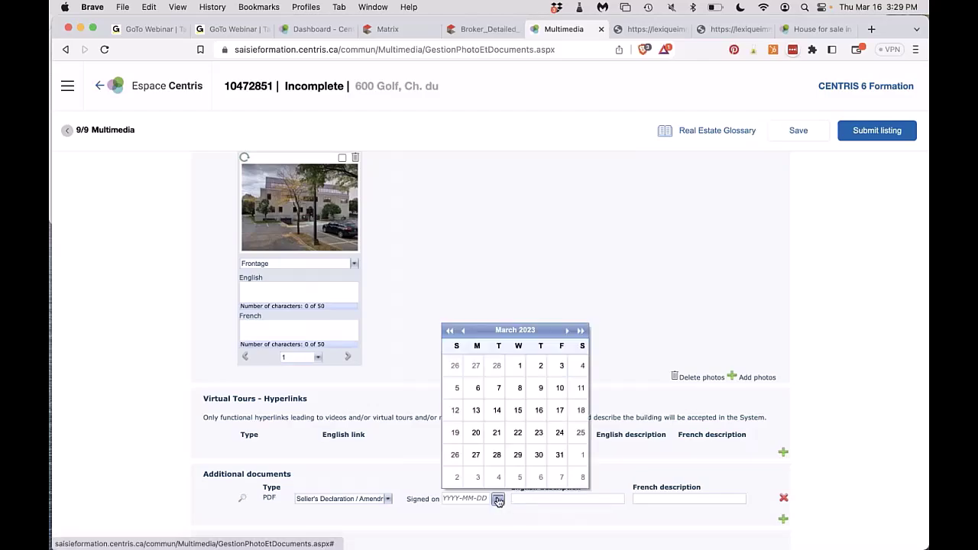
left_click(539, 411)
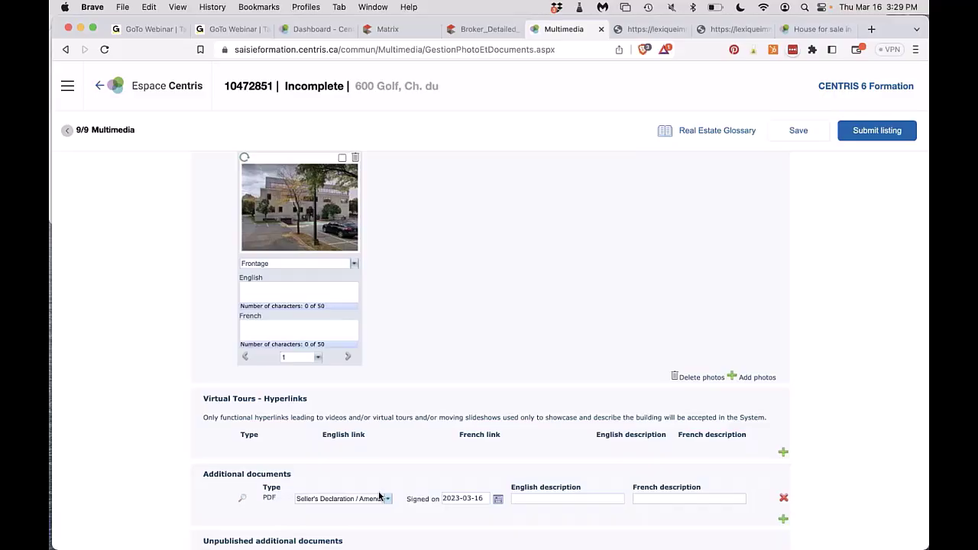
Change the PDF type to Other, described 'Roof replacement' and 'Refection de la toiture'.
left_click(368, 498)
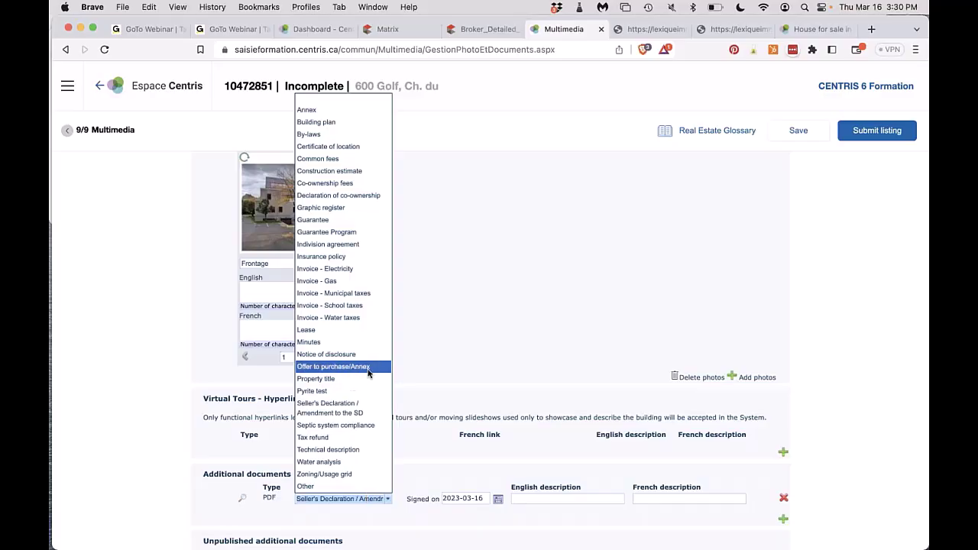
left_click(301, 486)
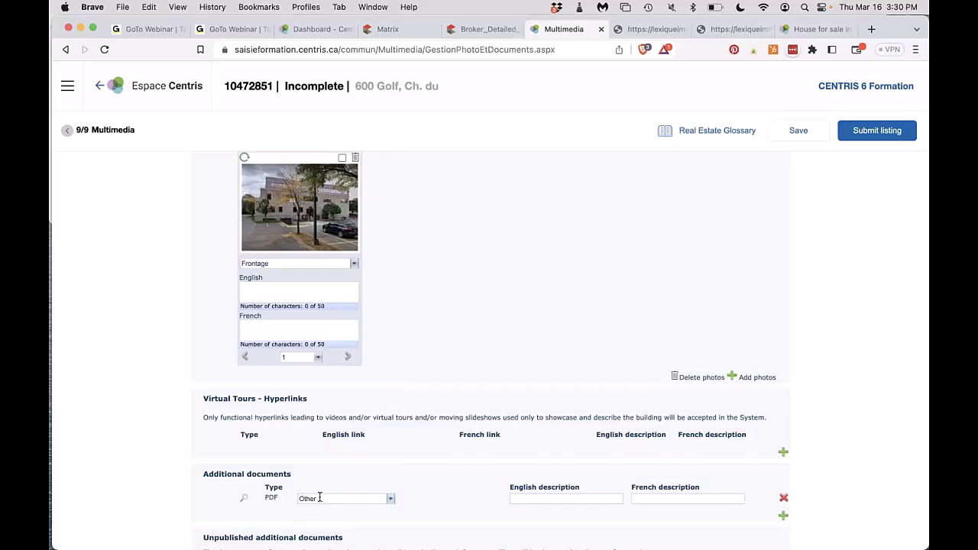
left_click(562, 498)
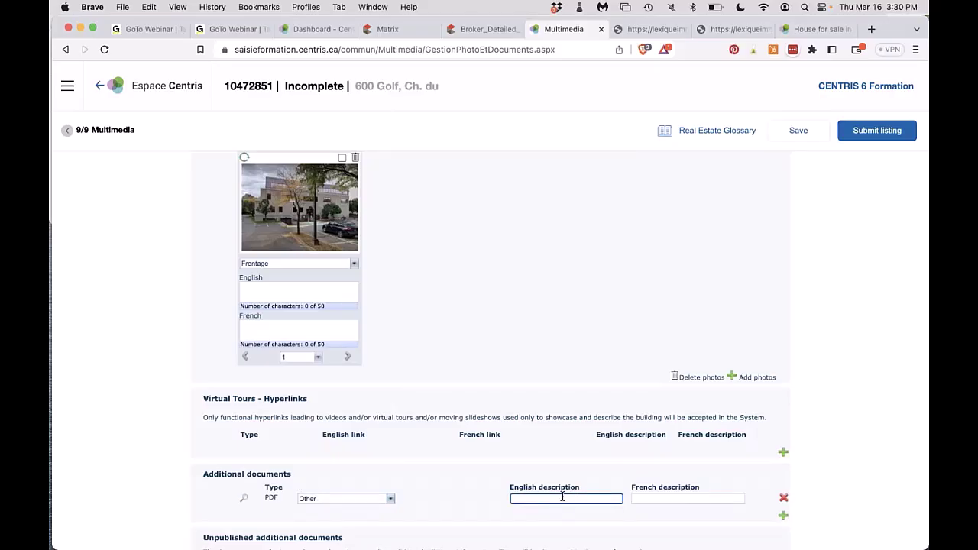
type("Roof replacement")
left_click(676, 497)
type("Ref")
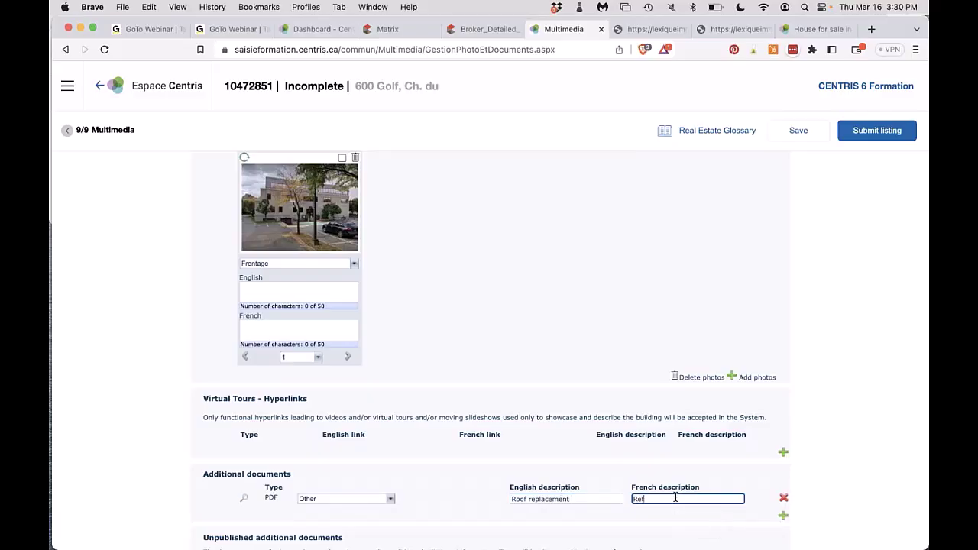
type("ection de la toiture")
scroll(676, 498, "down", 2)
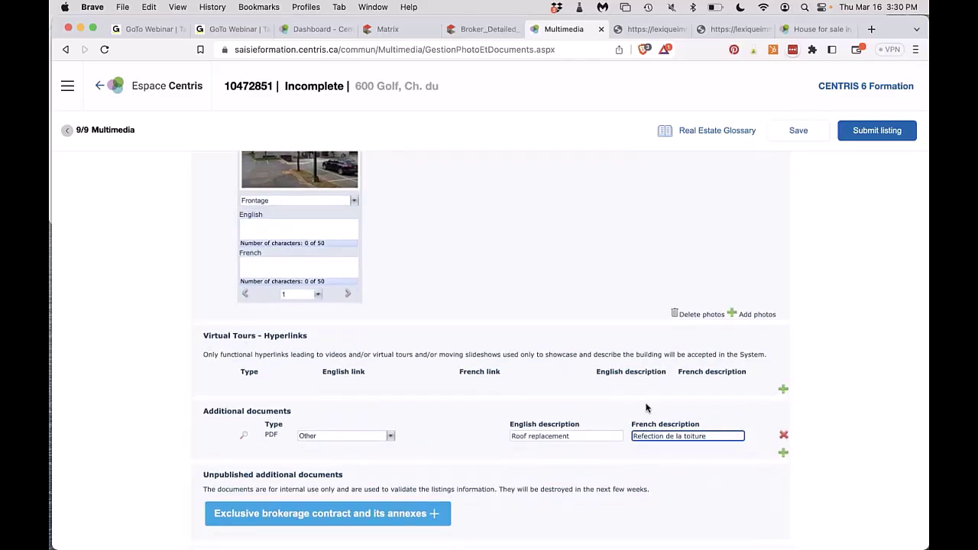
scroll(646, 408, "down", 1)
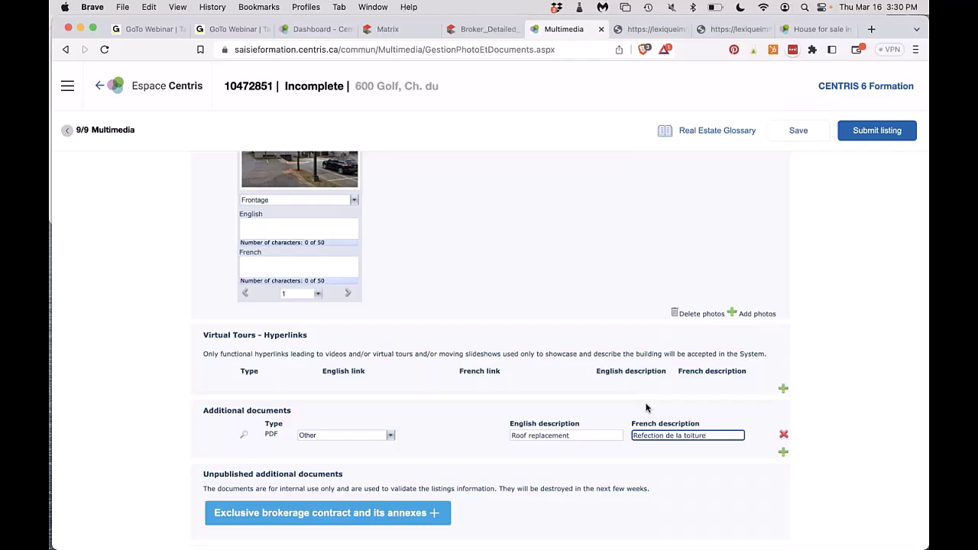
Submit the listing and review the 33 reported errors.
left_click(862, 135)
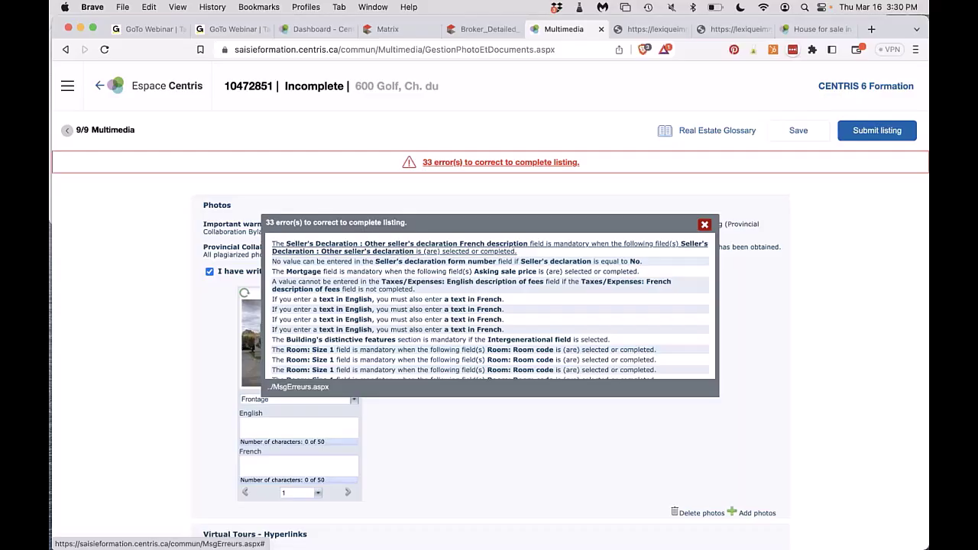
scroll(458, 341, "down", 5)
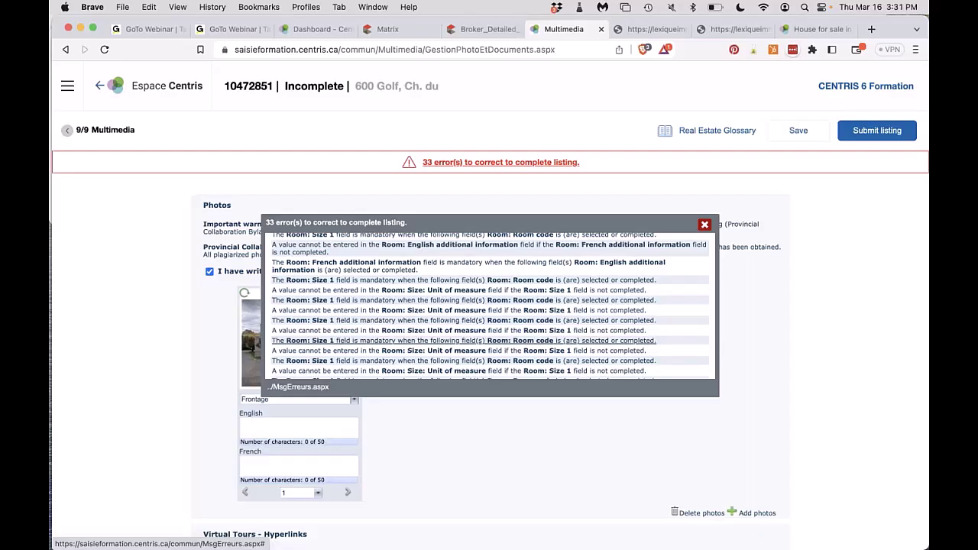
scroll(463, 306, "up", 5)
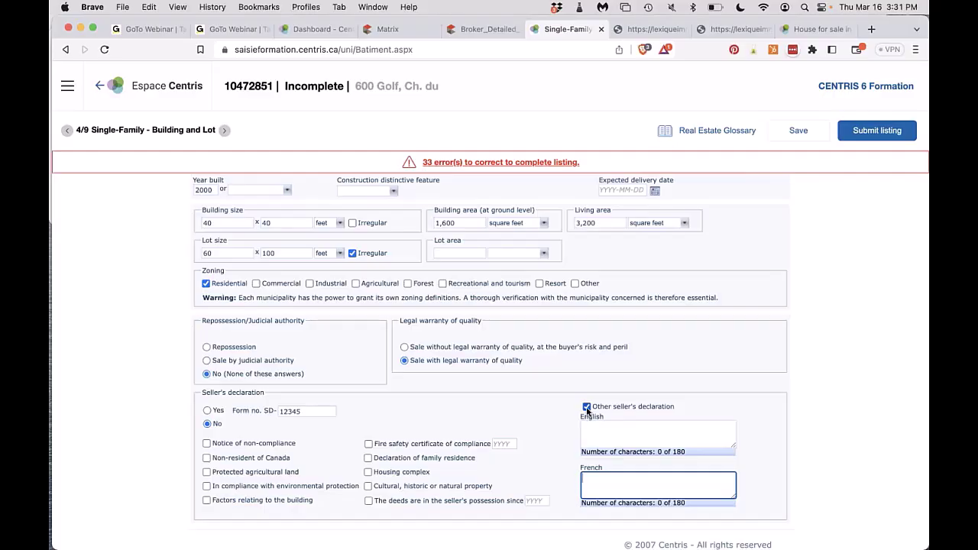
Drop the Other seller's declaration texts, resubmit, and answer Yes to the seller's declaration.
left_click(587, 407)
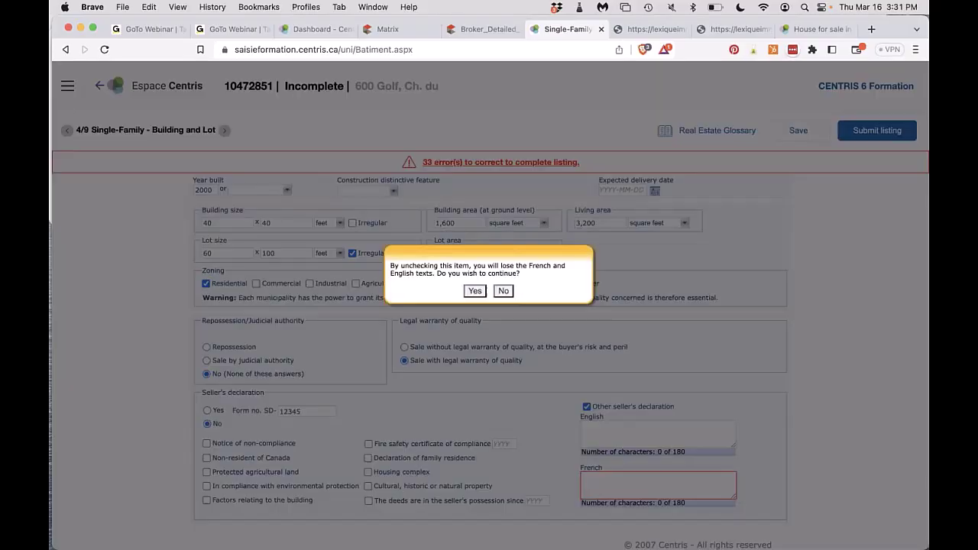
left_click(473, 290)
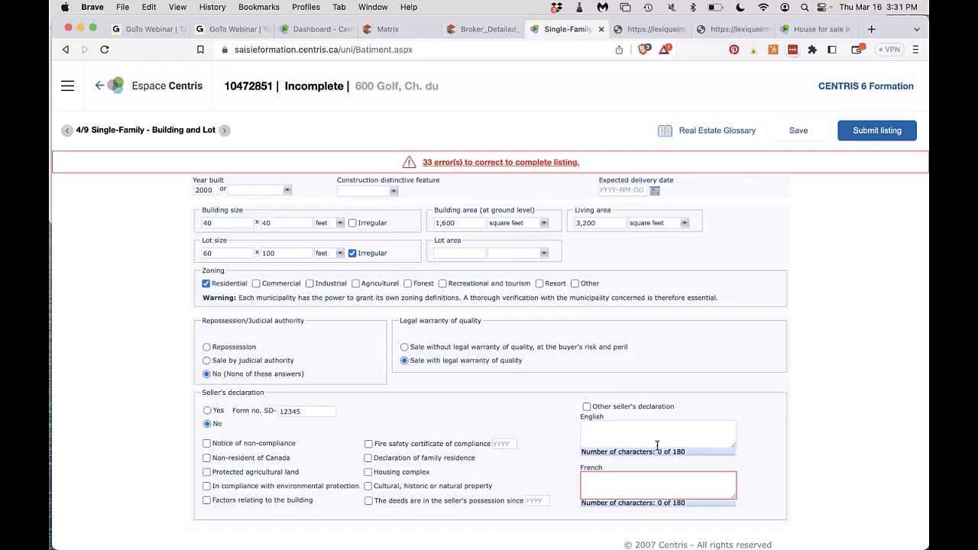
left_click(877, 131)
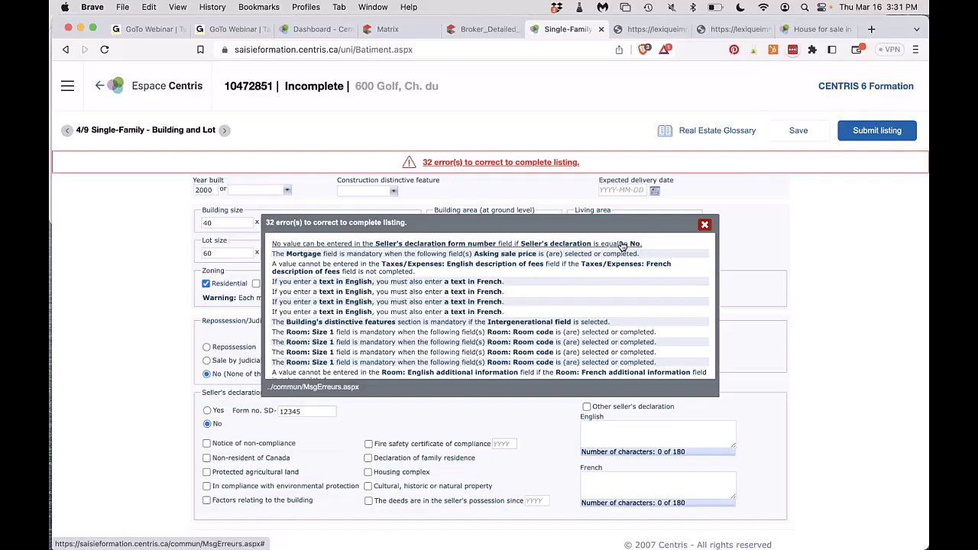
left_click(207, 412)
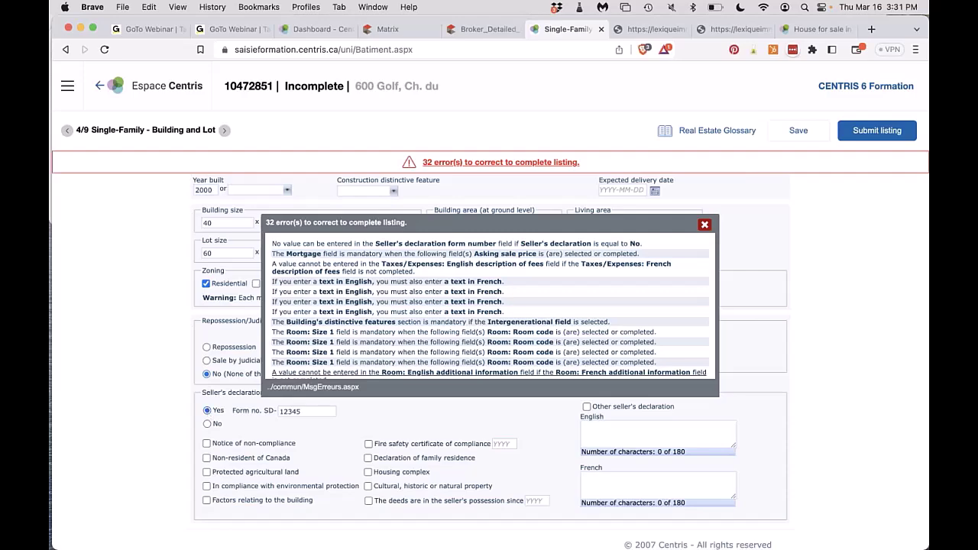
Correct the seller's declaration form number to 12345.
left_click(428, 244)
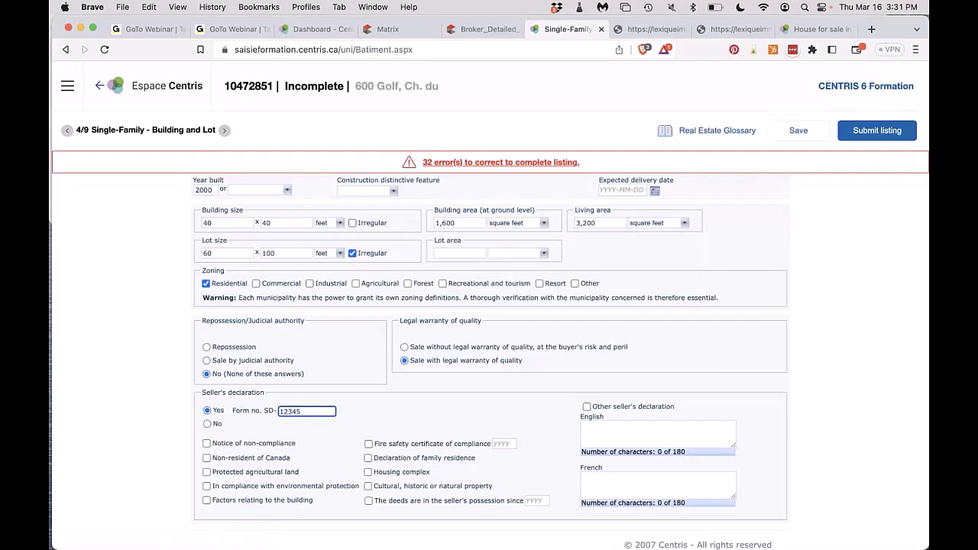
left_click(461, 164)
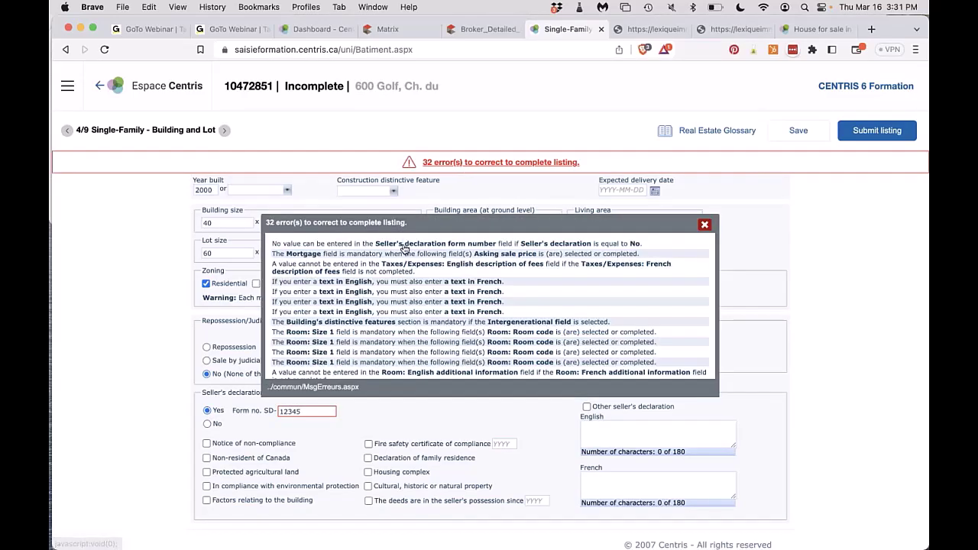
left_click(436, 244)
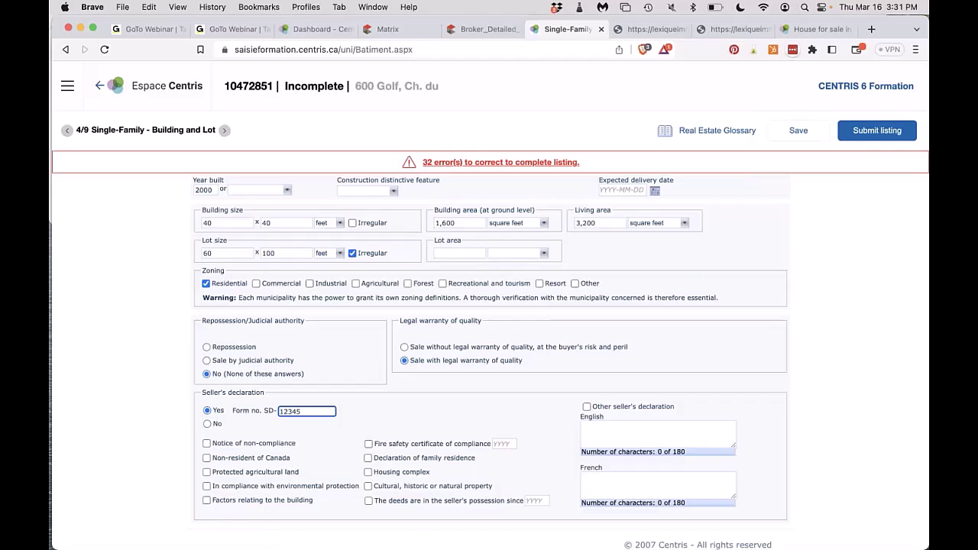
left_click(452, 163)
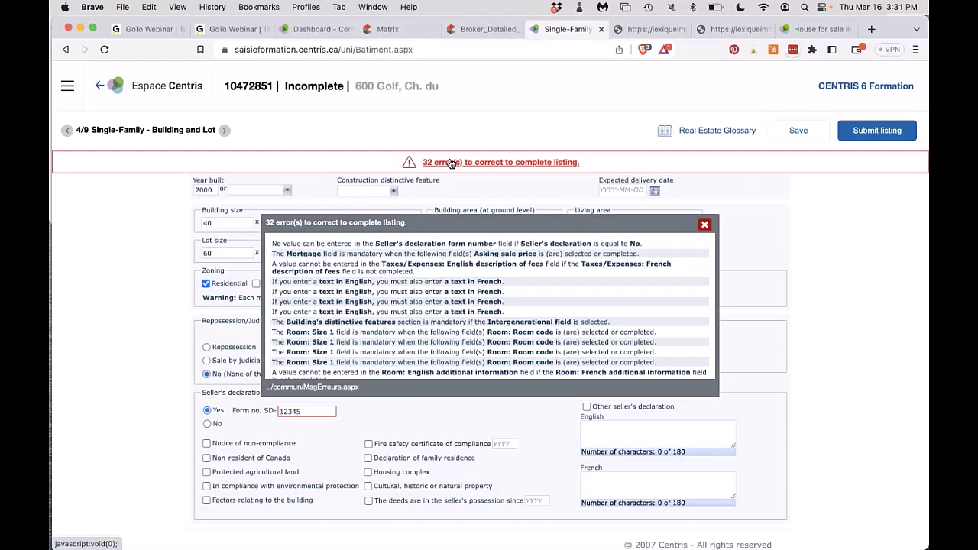
left_click(297, 413)
key("BackSpace")
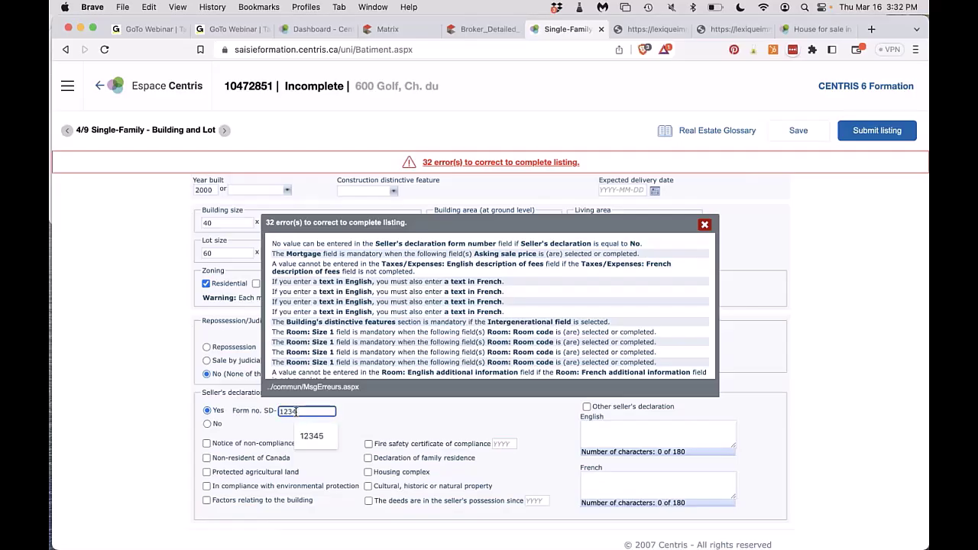
type("5")
Jump from the error list to the Taxes and Expenses description error.
left_click(588, 253)
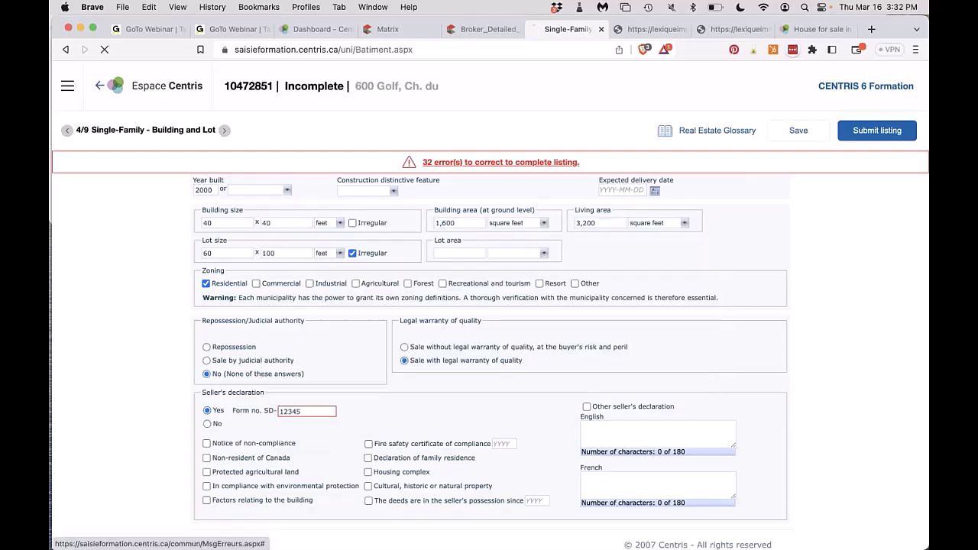
left_click(530, 163)
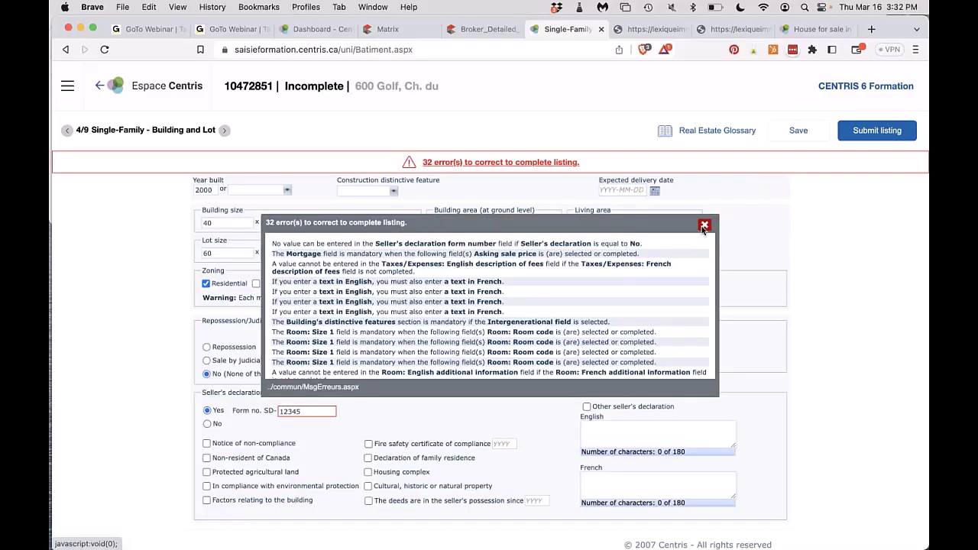
left_click(627, 267)
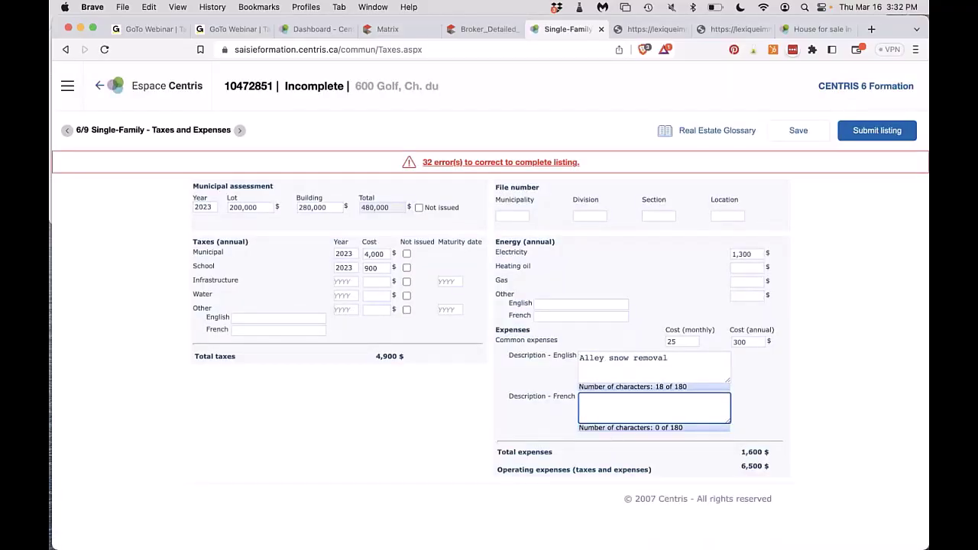
Copy 'Alley snow removal' into the French expense description, resubmit, and go to the Mortgage error.
left_click(606, 360)
key("super+a")
key("super+c")
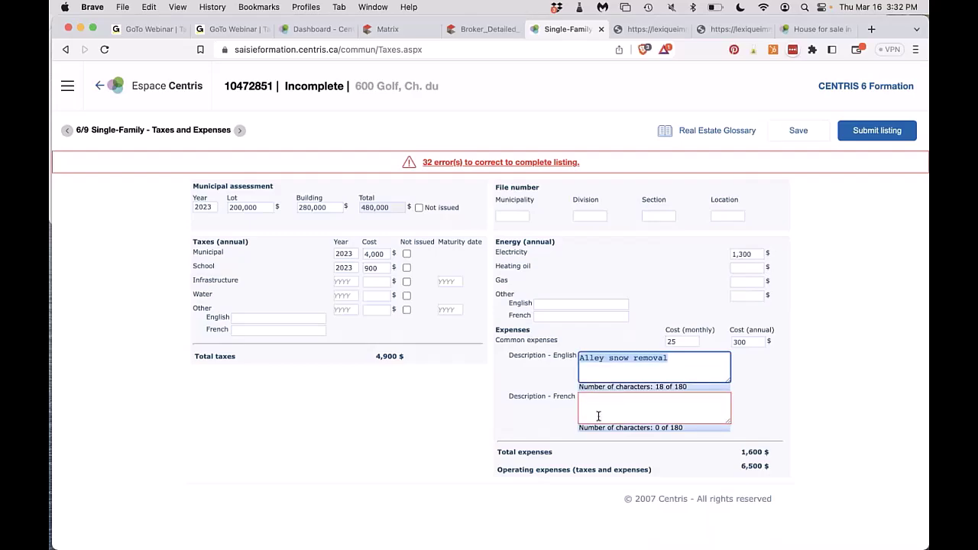
left_click(599, 416)
key("super+v")
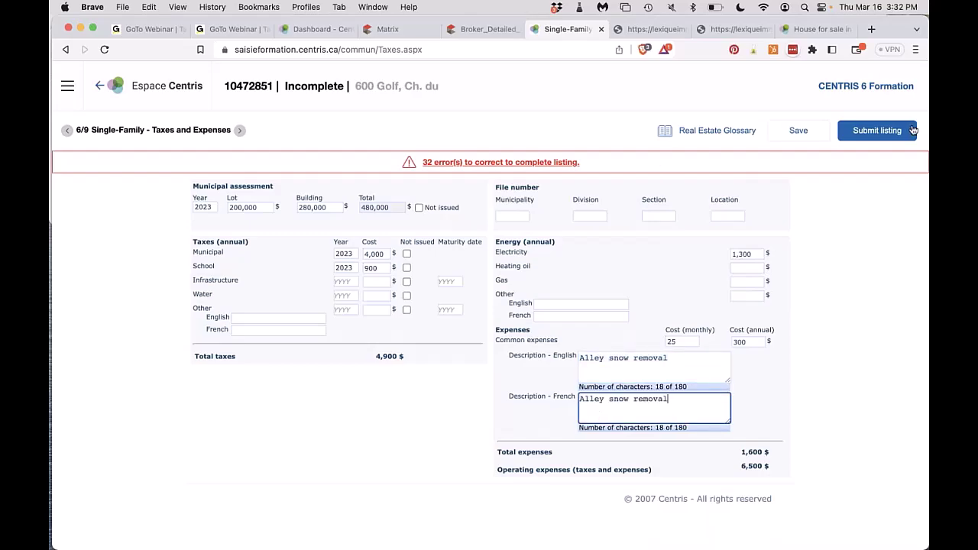
left_click(876, 130)
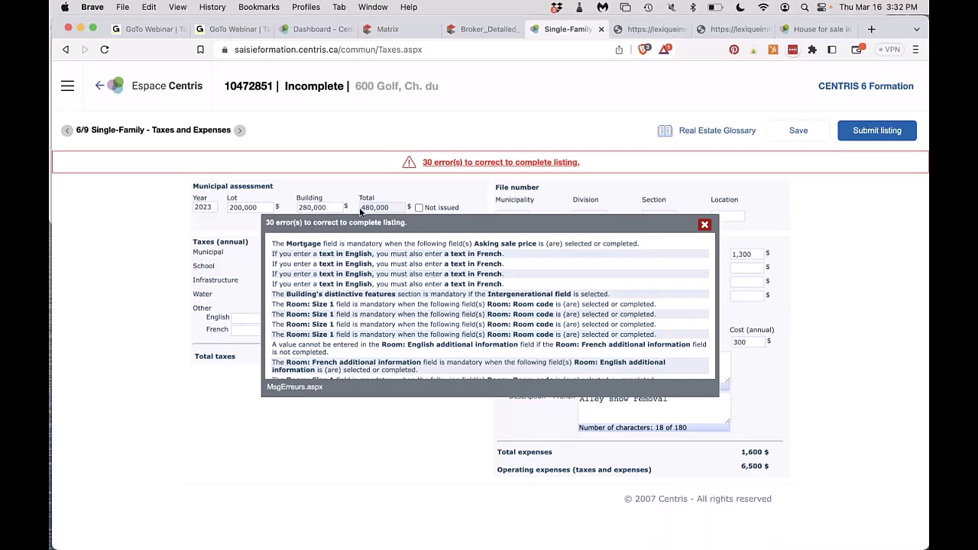
left_click(350, 244)
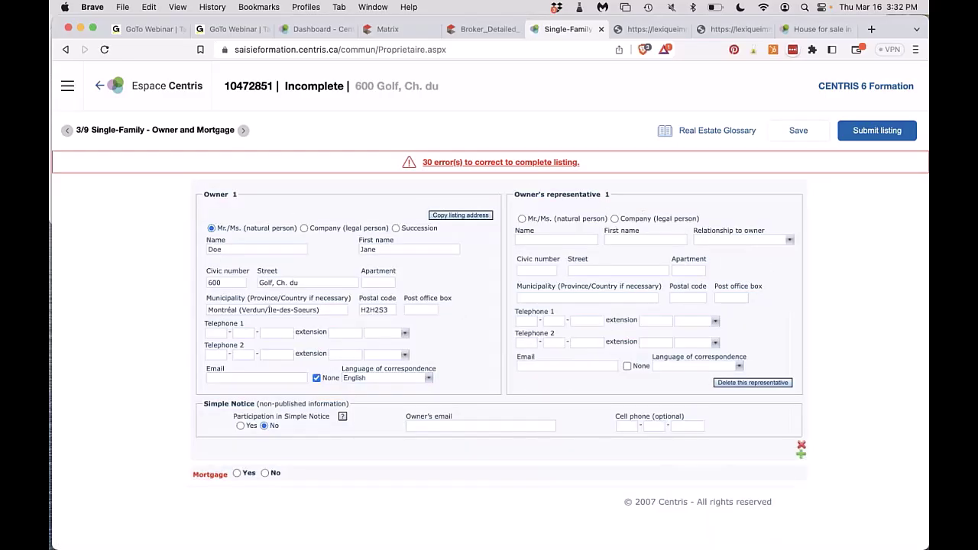
Set the mortgage to Yes with creditor CIBC, qualified assumption and balance 2500000.
left_click(265, 473)
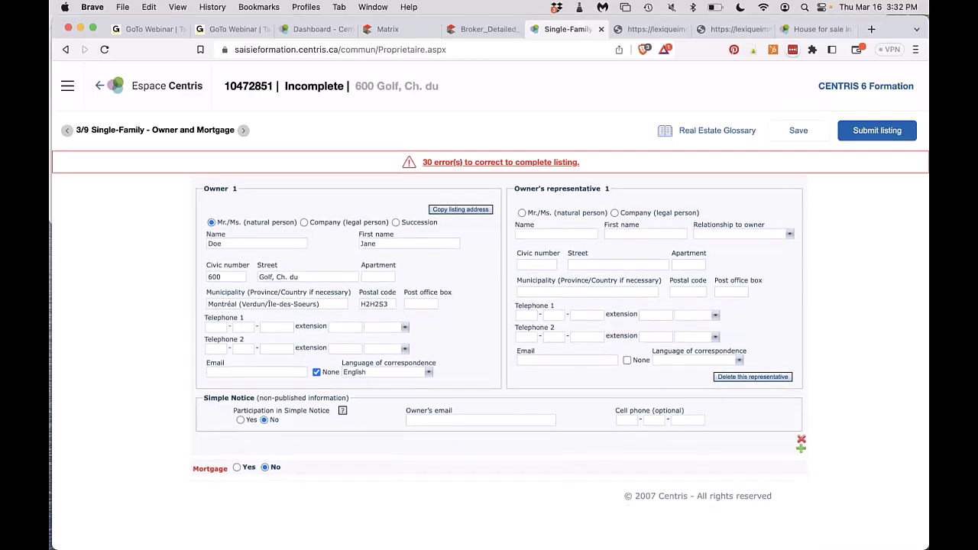
left_click(236, 474)
scroll(234, 476, "down", 2)
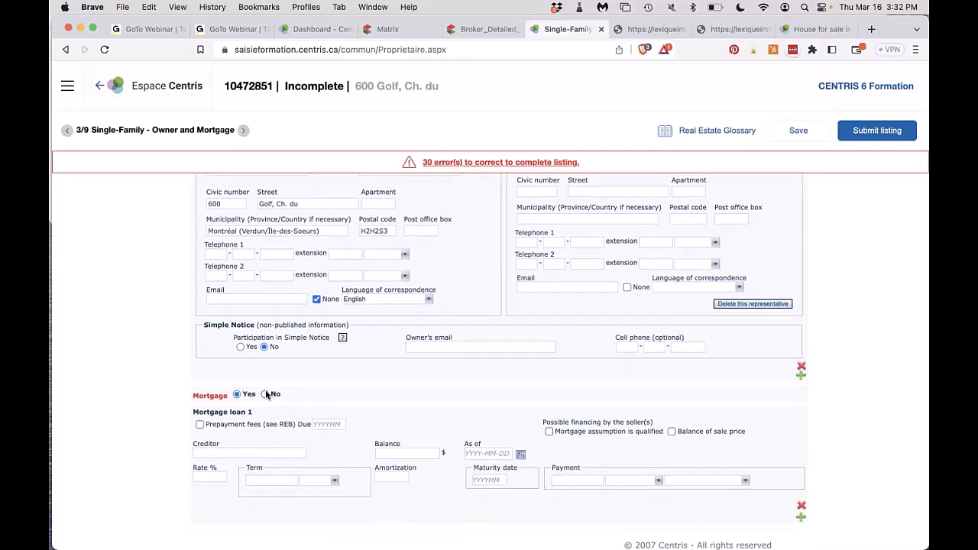
left_click(221, 452)
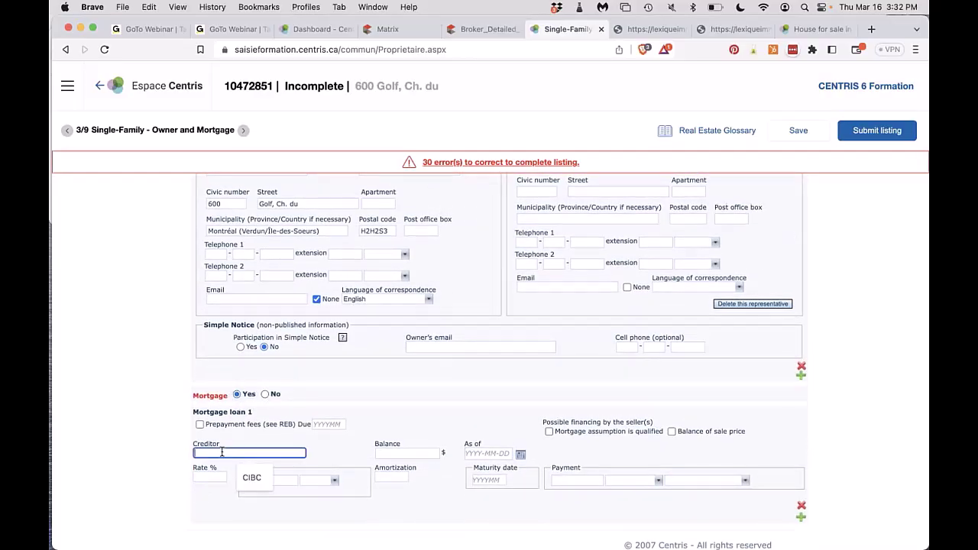
left_click(251, 478)
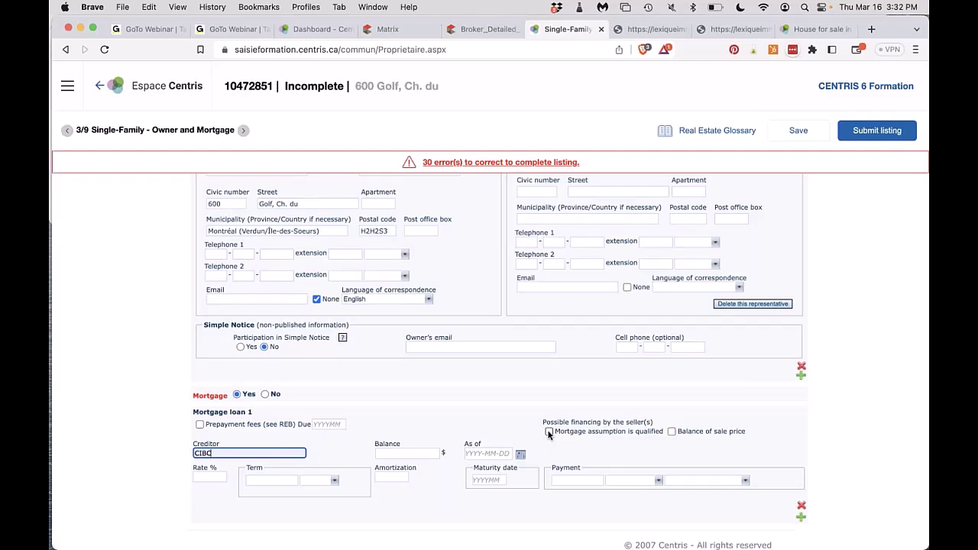
left_click(549, 432)
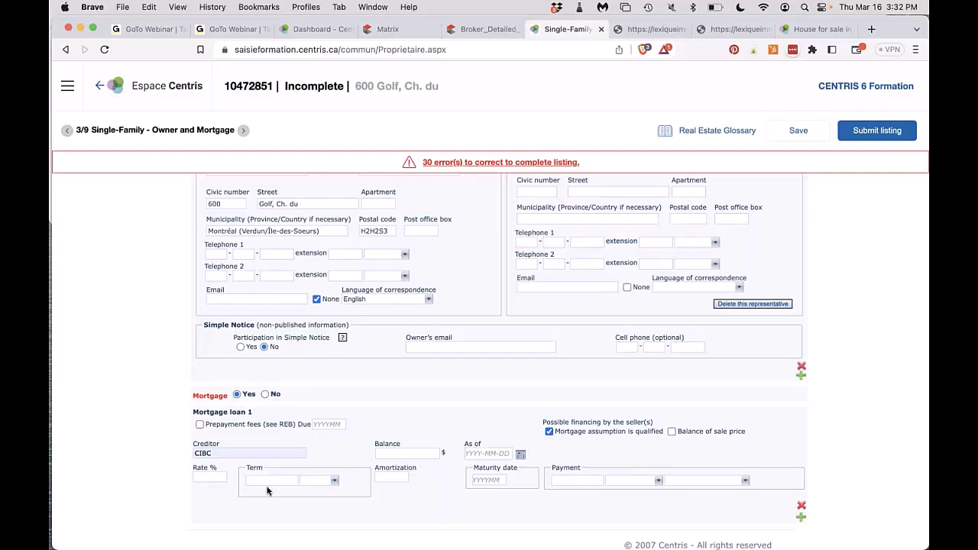
left_click(207, 479)
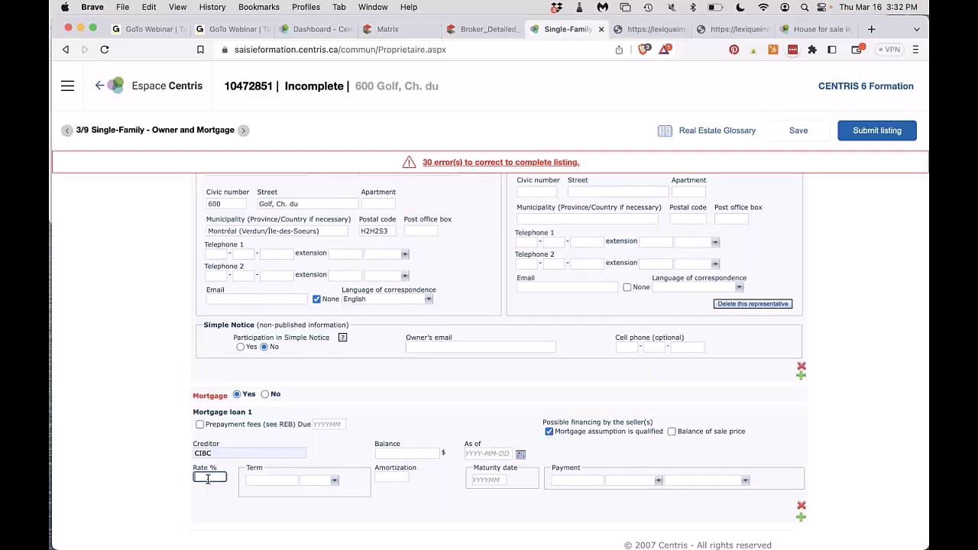
left_click(423, 451)
left_click(405, 477)
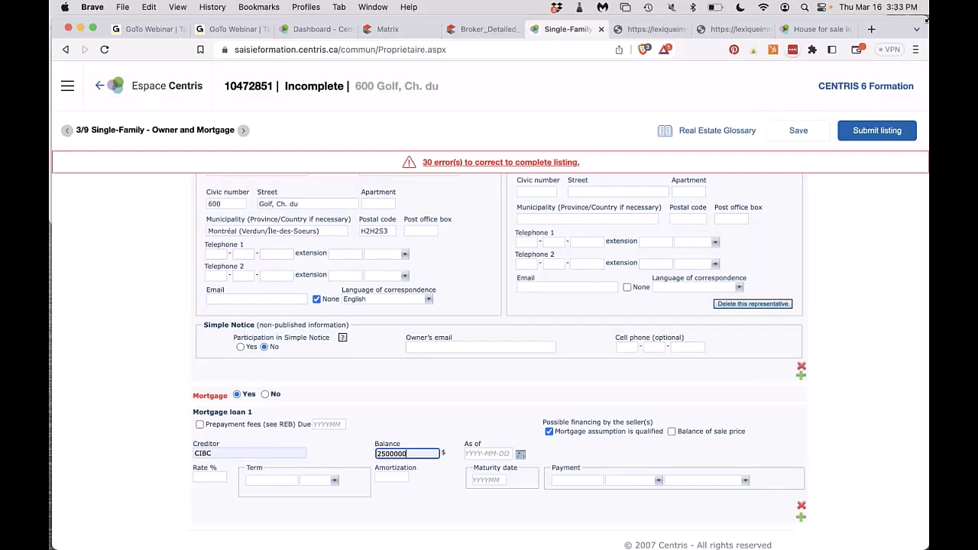
Resubmit the listing, then switch to the Centris Zone dashboard.
left_click(846, 137)
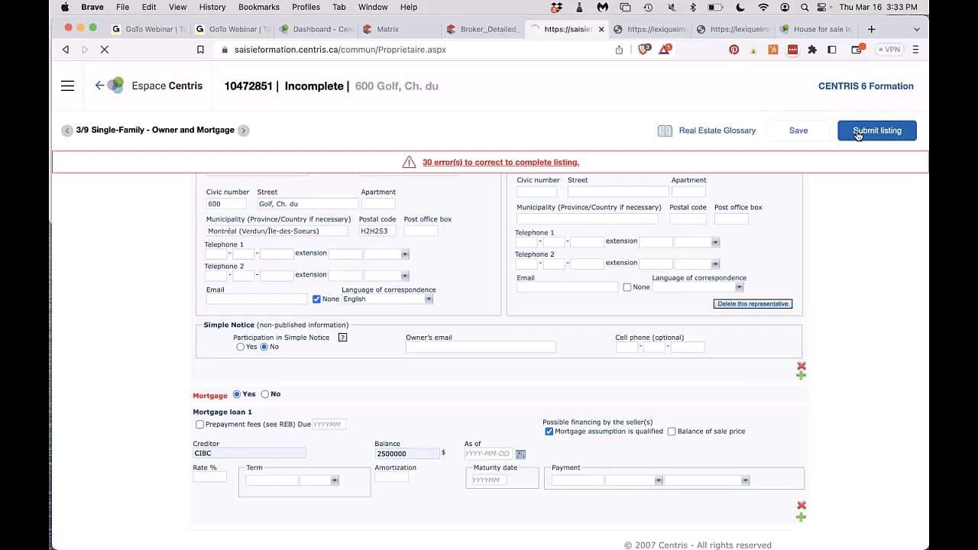
scroll(377, 273, "down", 3)
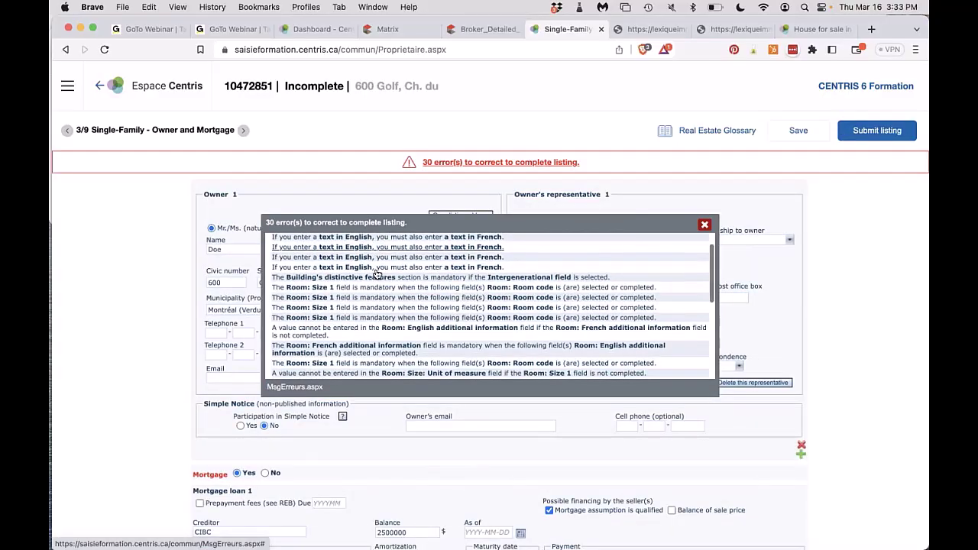
scroll(377, 273, "down", 3)
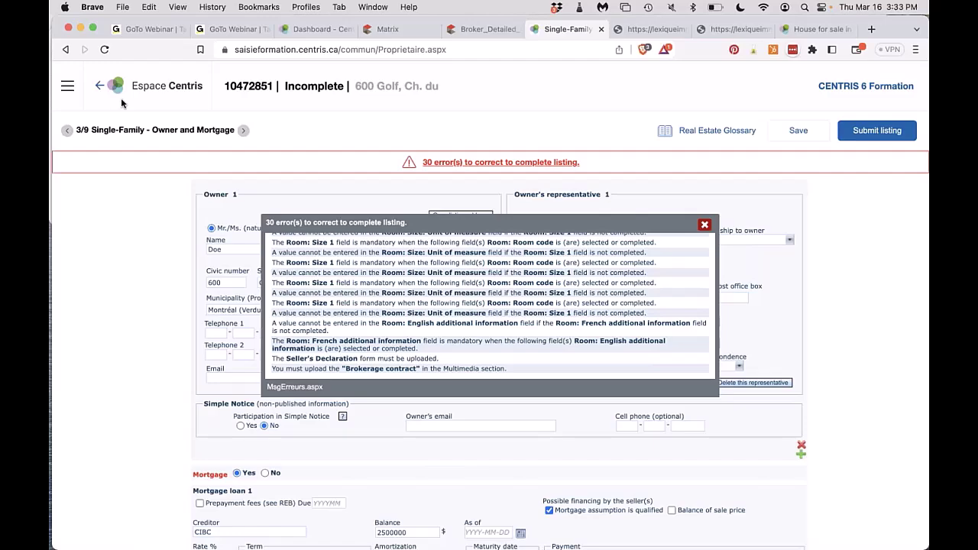
left_click(315, 29)
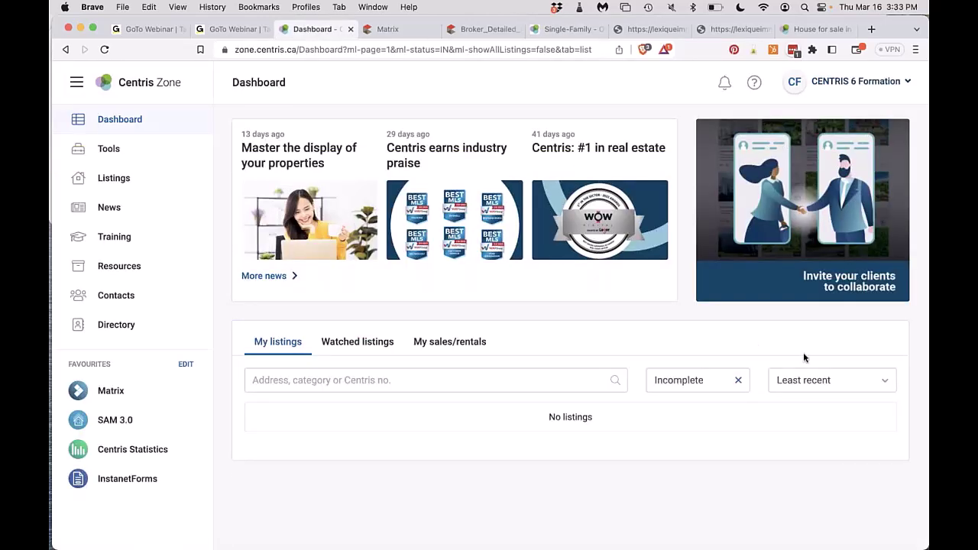
Change the My listings status filter from Incomplete to Active.
left_click(694, 381)
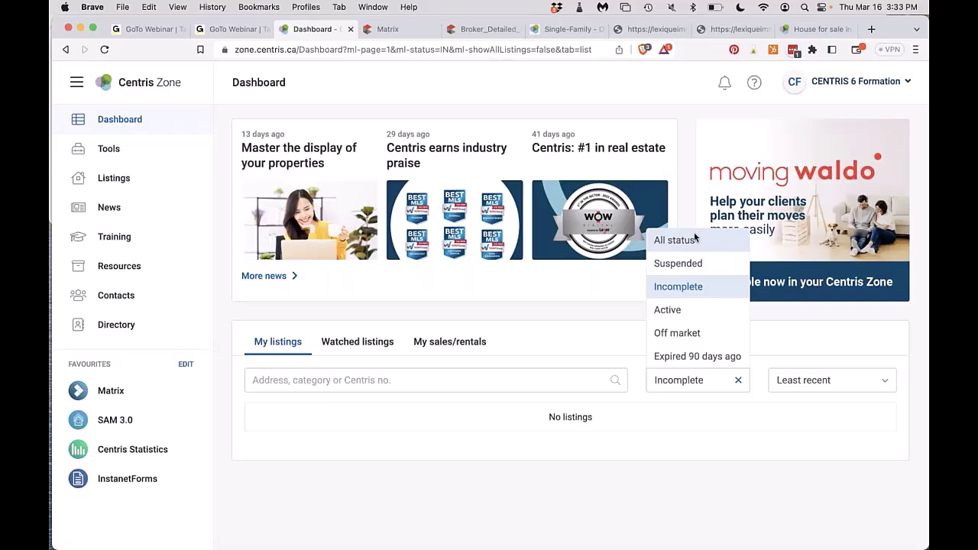
left_click(677, 309)
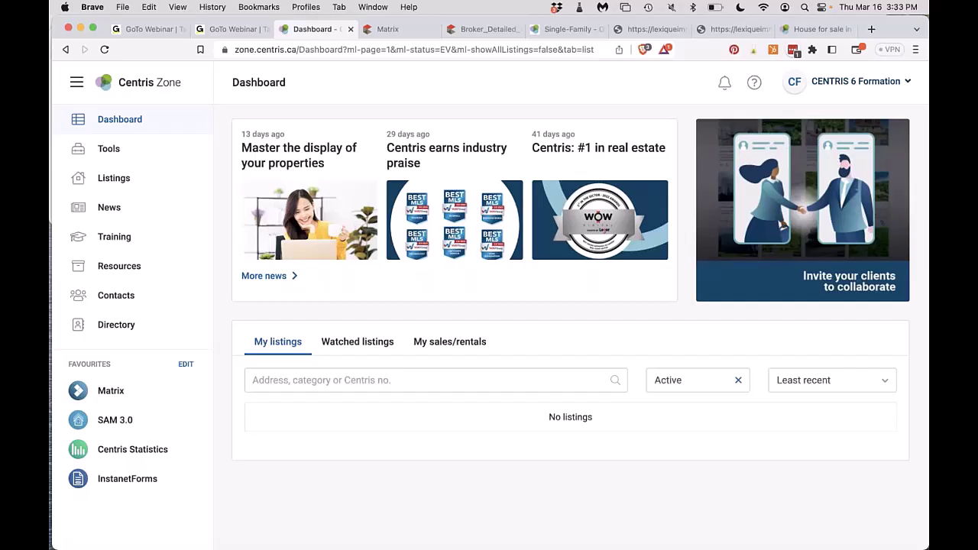
Open News and read the 'Brokerload your listings via your Centris Zone' article.
left_click(109, 208)
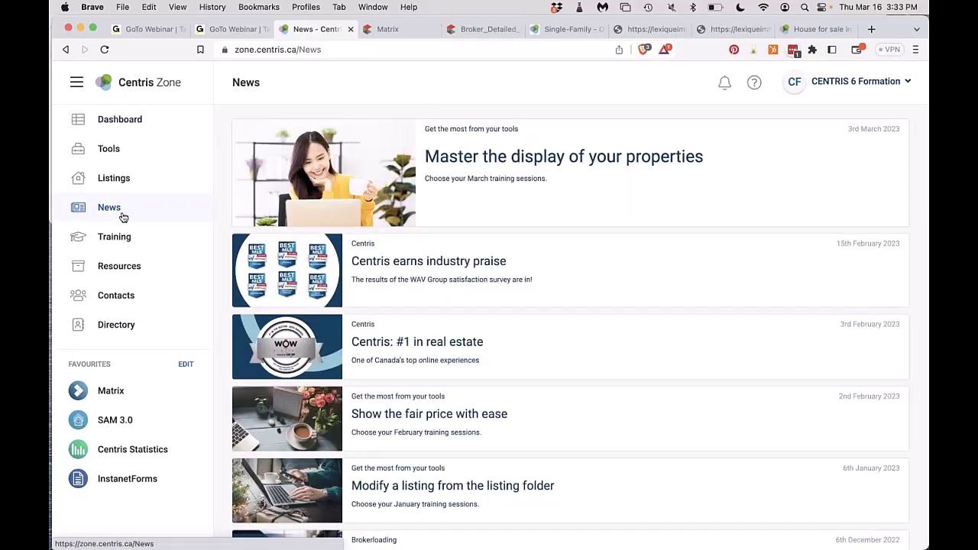
scroll(318, 336, "down", 3)
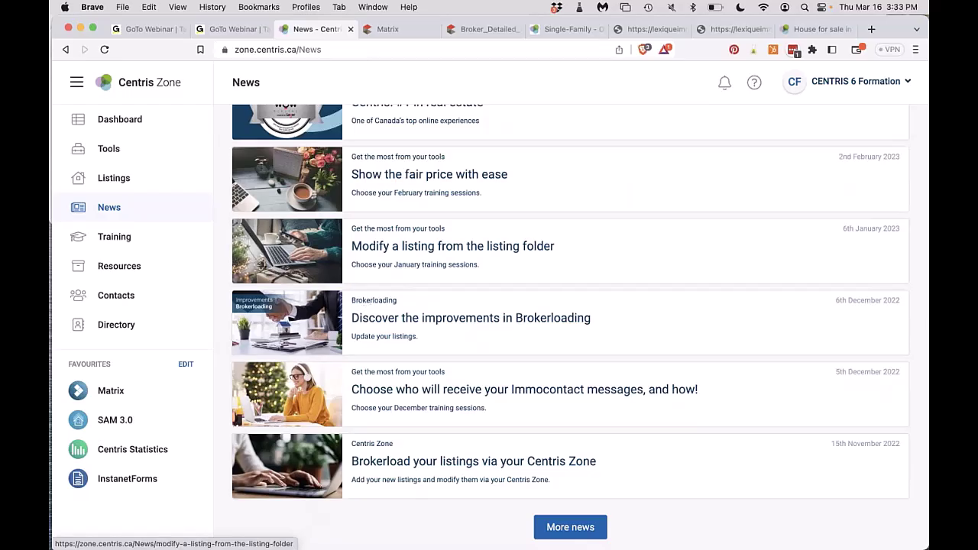
left_click(447, 262)
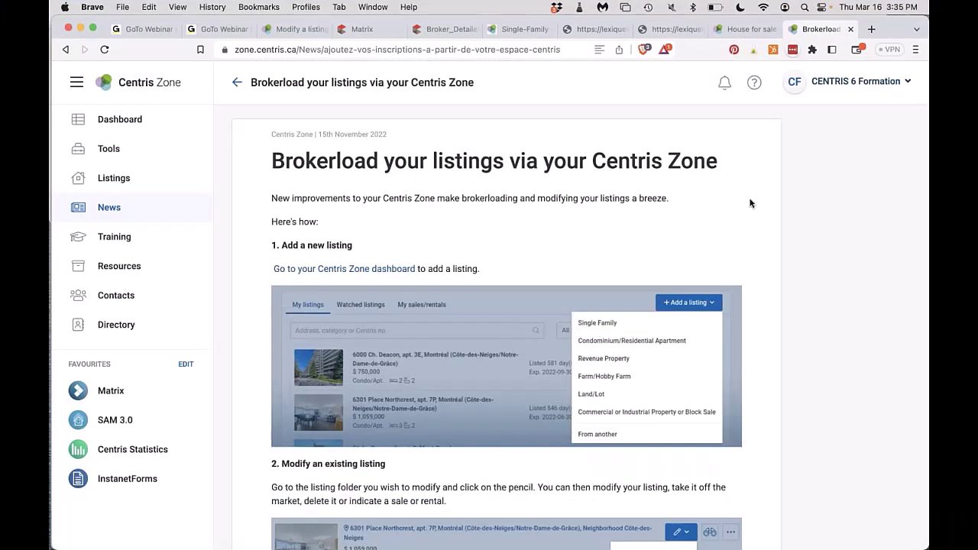
scroll(750, 202, "down", 5)
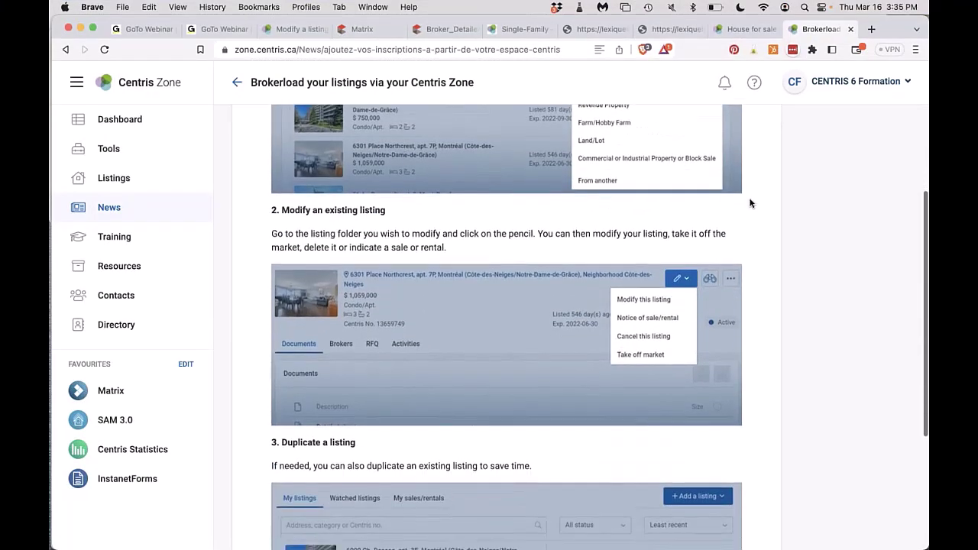
scroll(750, 203, "up", 2)
scroll(750, 203, "up", 3)
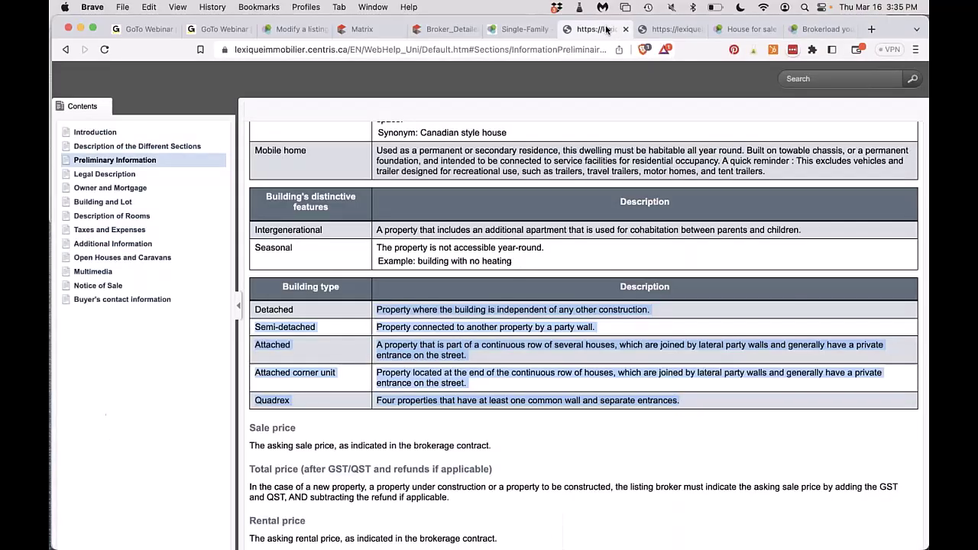
Close the English and French real estate glossary tabs.
left_click(609, 30)
left_click(625, 29)
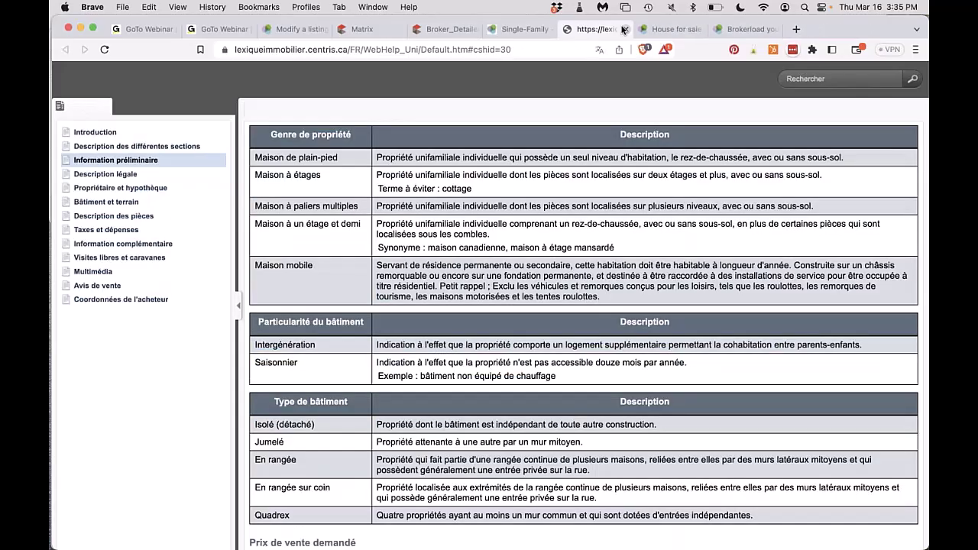
left_click(625, 29)
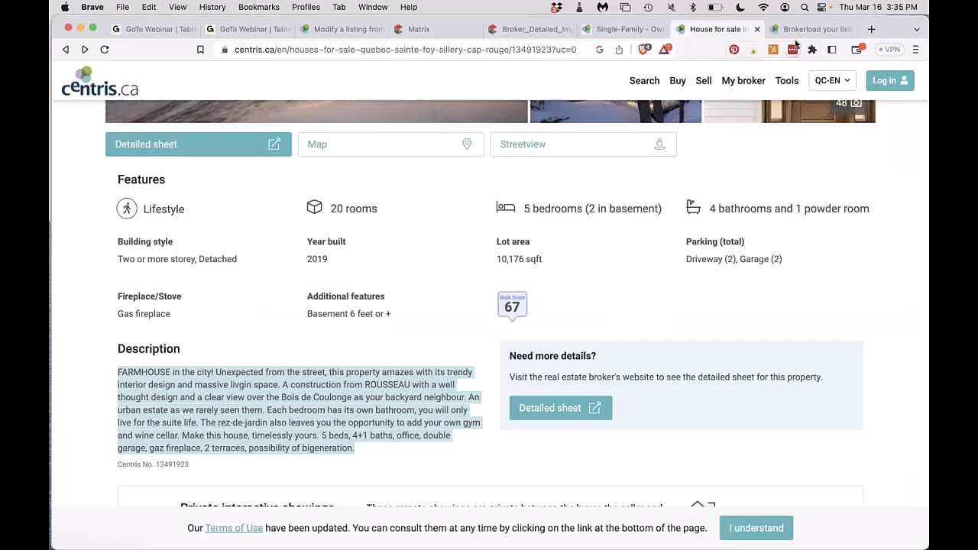
Scroll through the Brokerload article, then return to the single-family listing form.
left_click(797, 28)
scroll(578, 358, "down", 2)
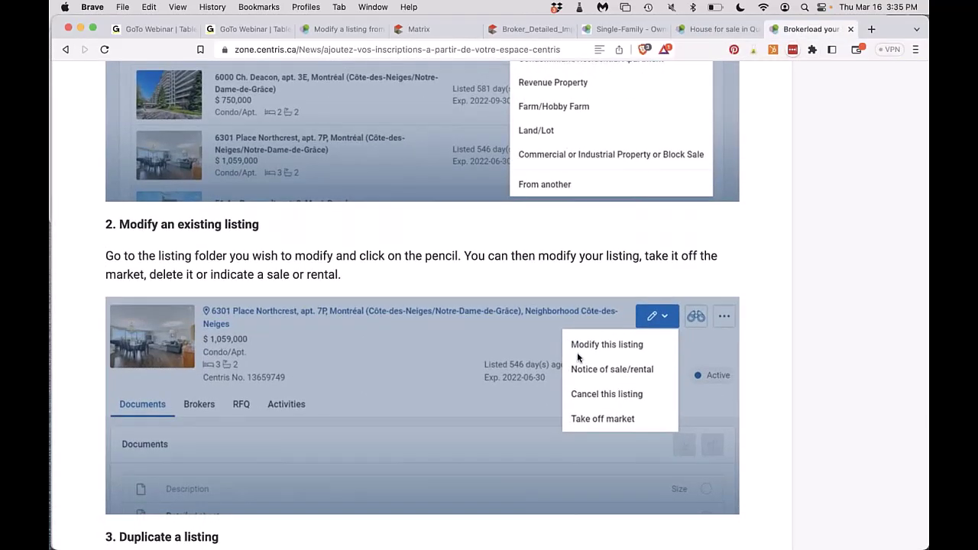
scroll(578, 356, "down", 1)
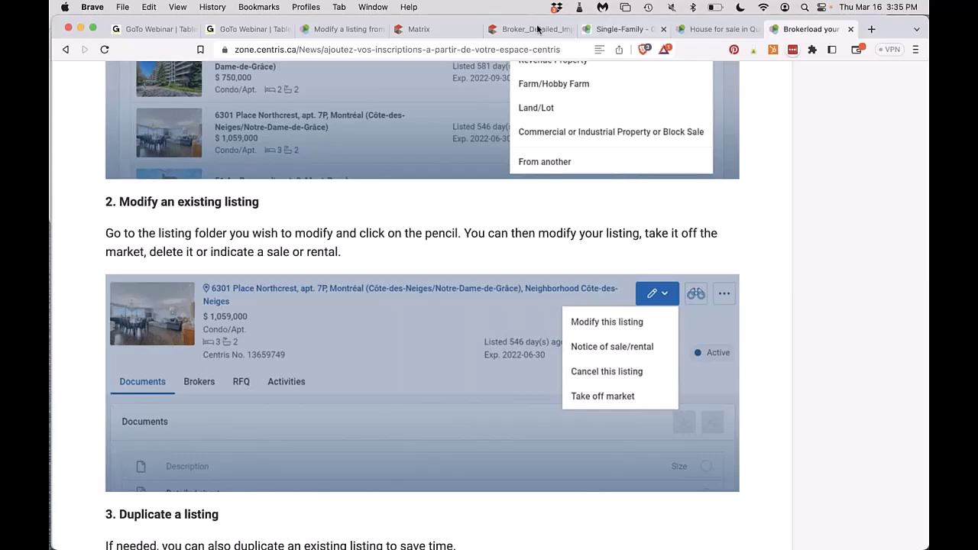
left_click(611, 29)
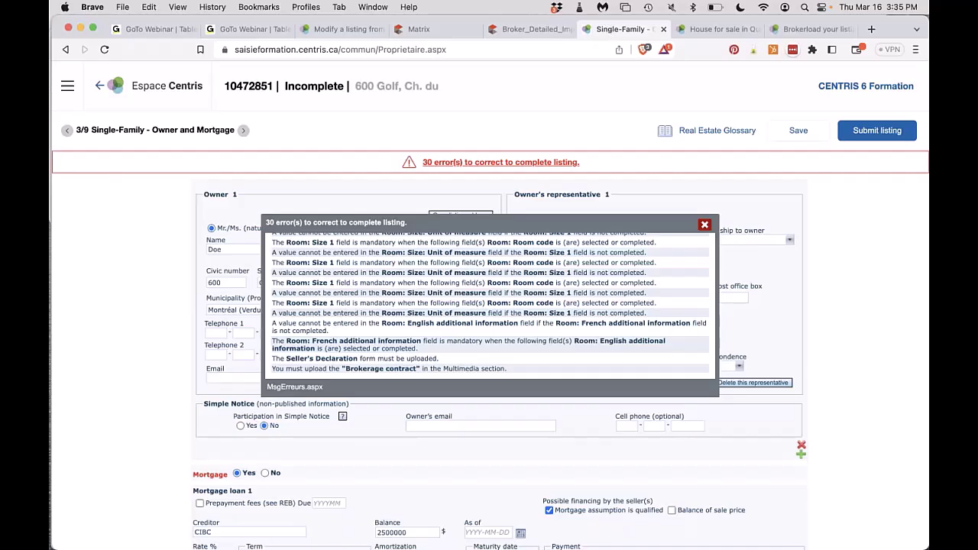
Set the CPP date to 2023-03-31 in Preliminary Information, then switch to Matrix.
left_click(705, 224)
left_click(68, 86)
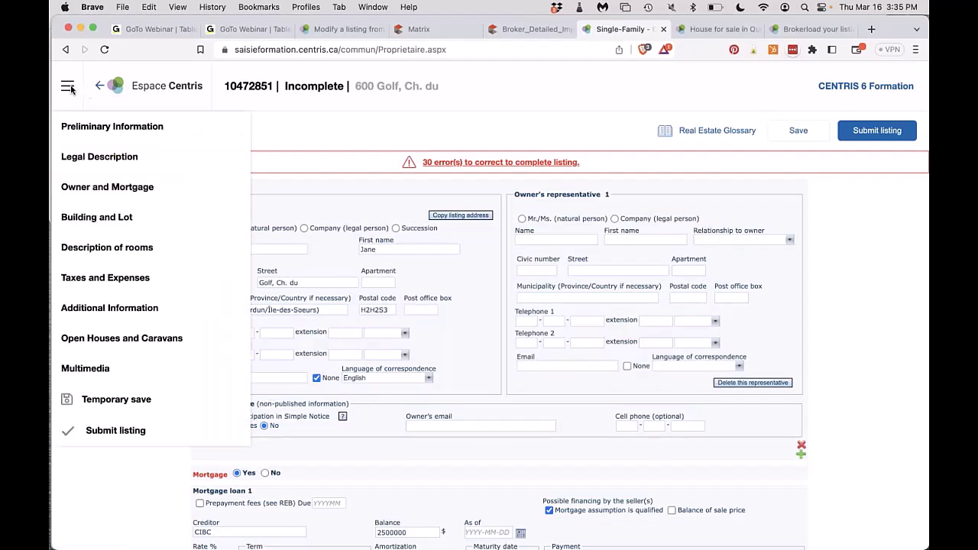
left_click(84, 157)
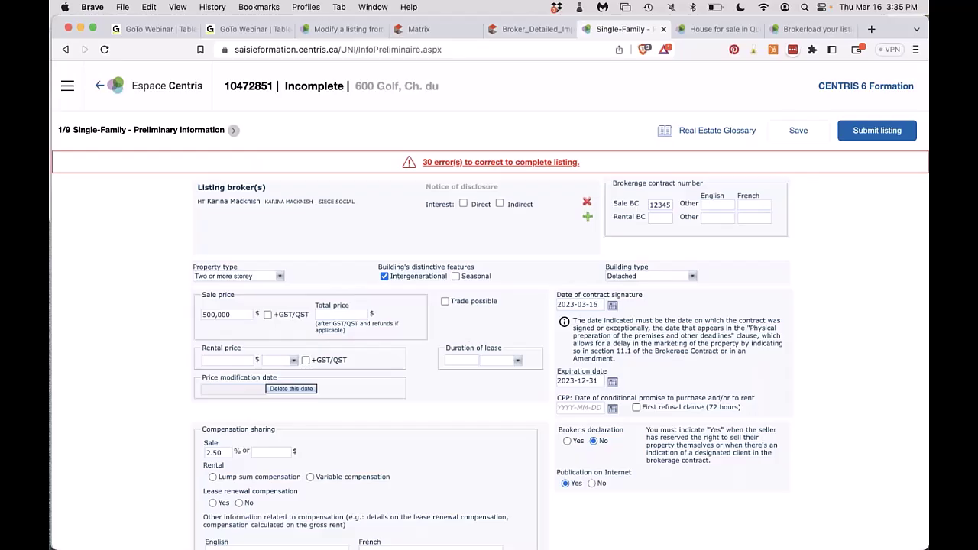
left_click(612, 411)
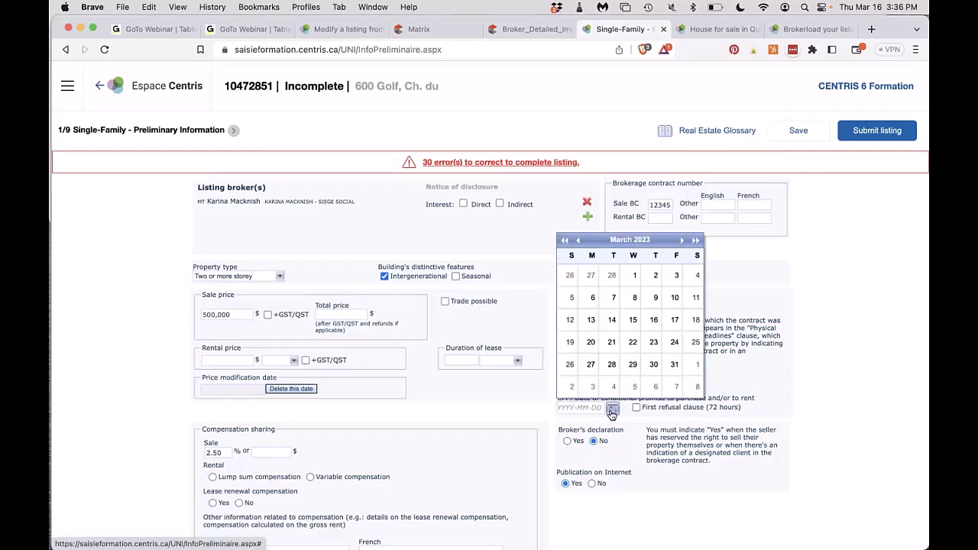
left_click(654, 320)
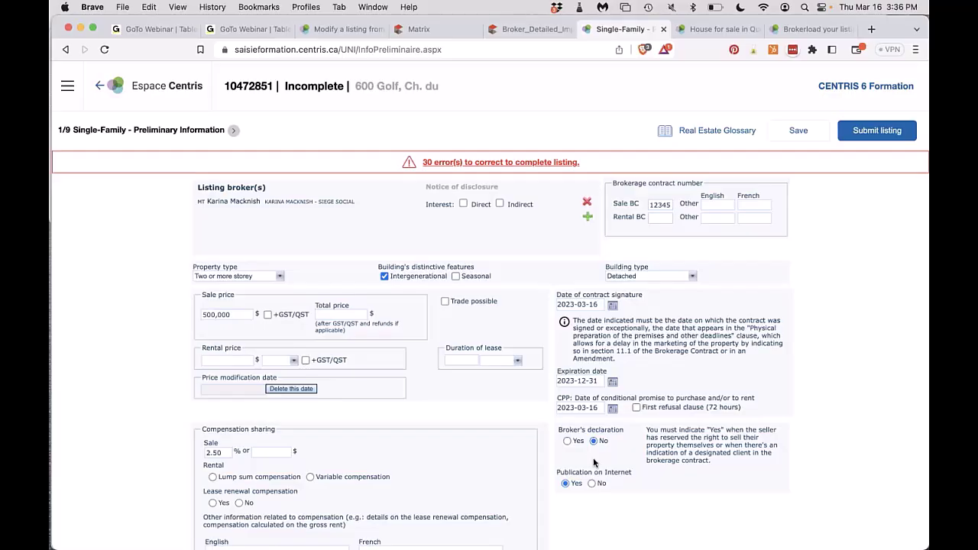
left_click(613, 410)
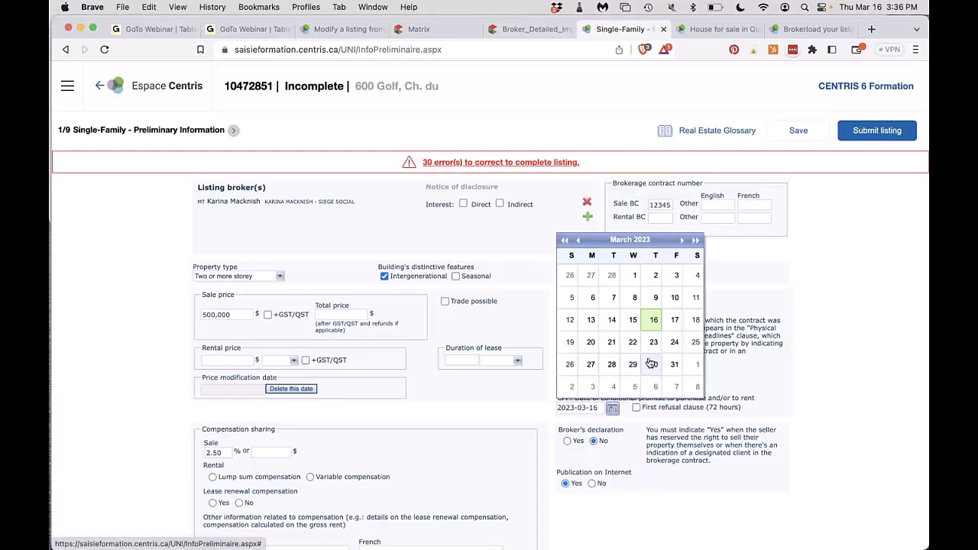
left_click(674, 366)
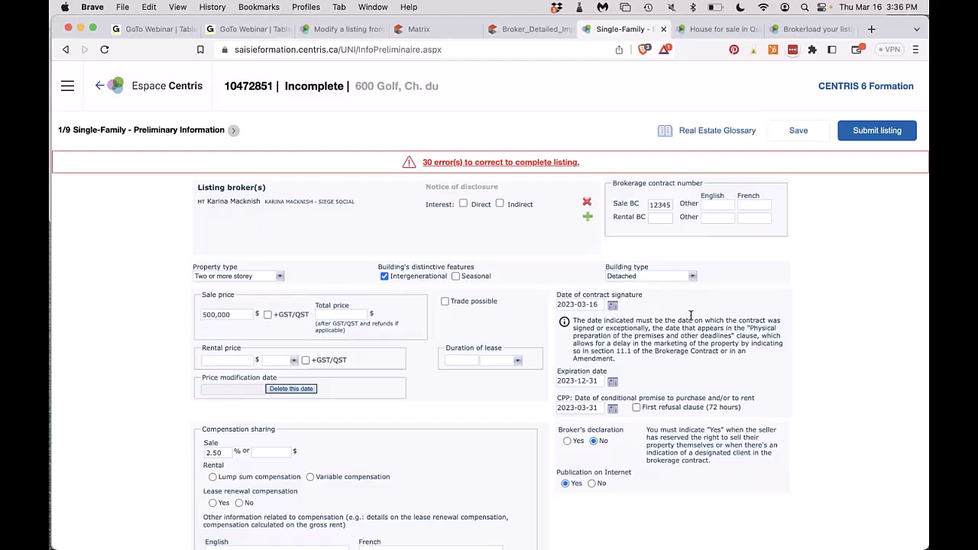
left_click(428, 30)
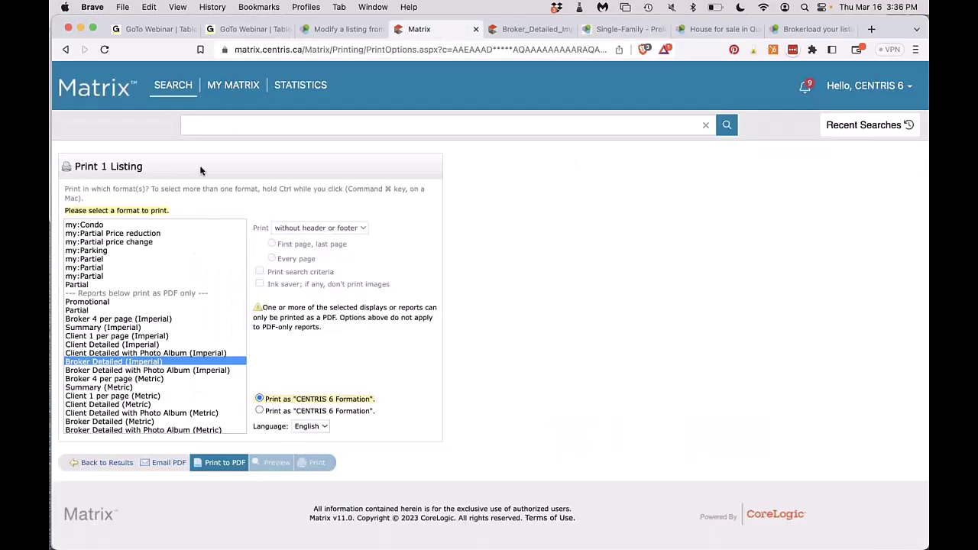
Return to the Matrix search results and advance to listing 27, the $2,295,000 house.
left_click(65, 50)
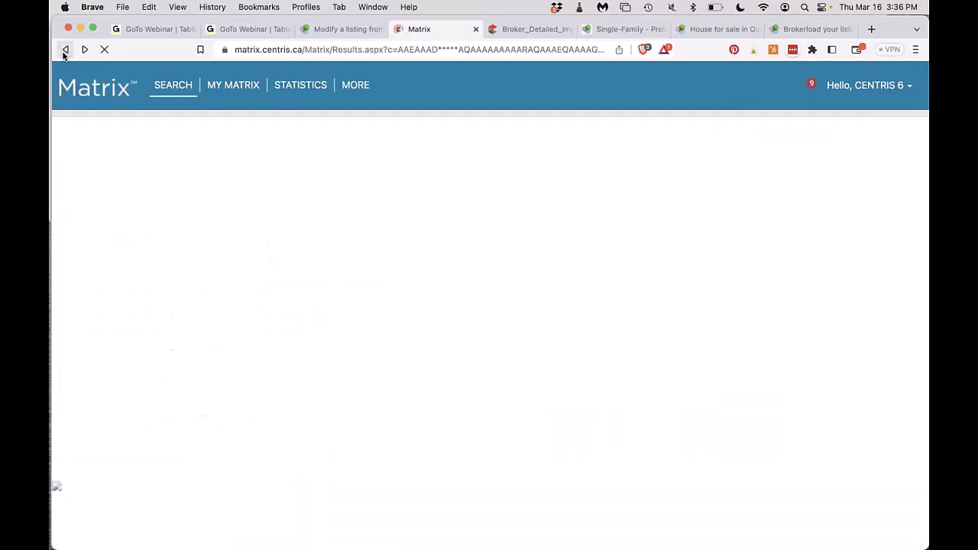
right_click(65, 50)
left_click(76, 156)
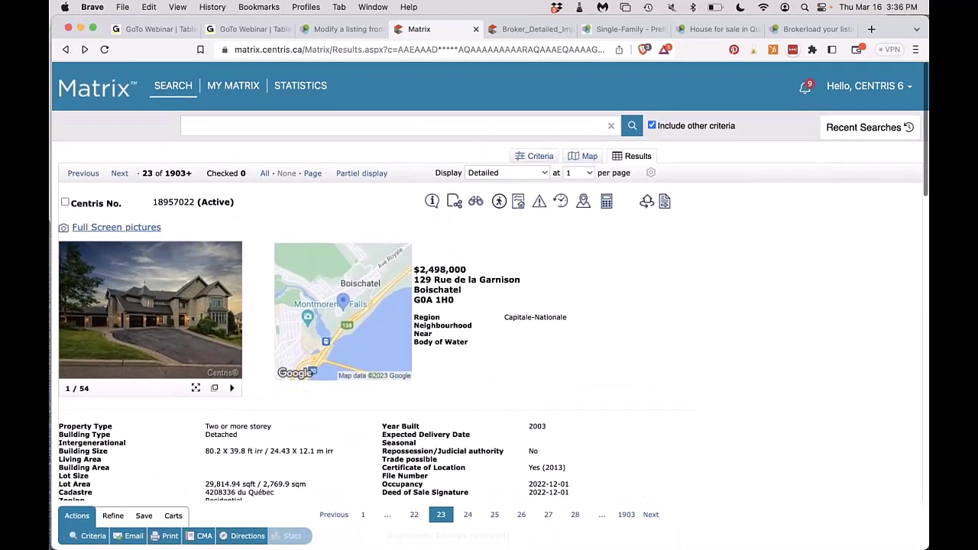
left_click(65, 50)
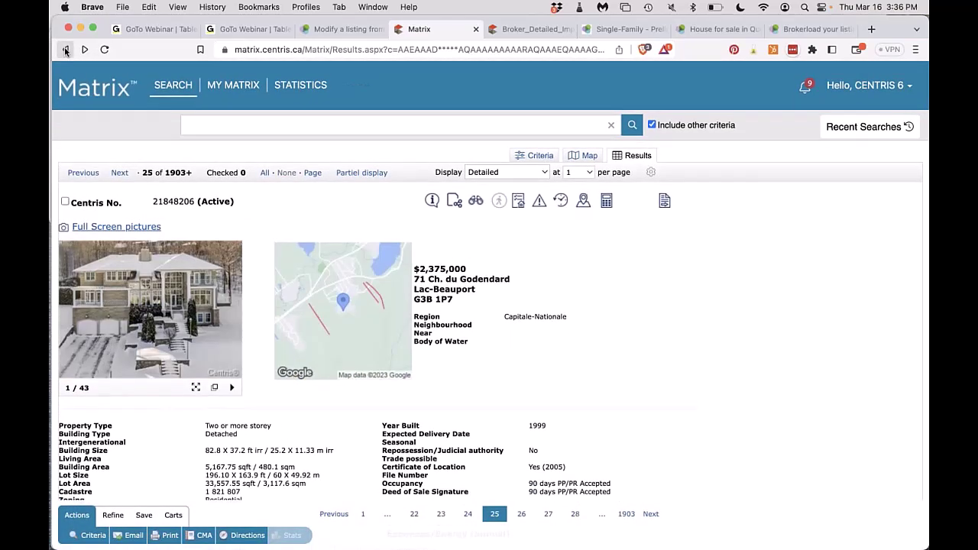
left_click(65, 50)
left_click(65, 50)
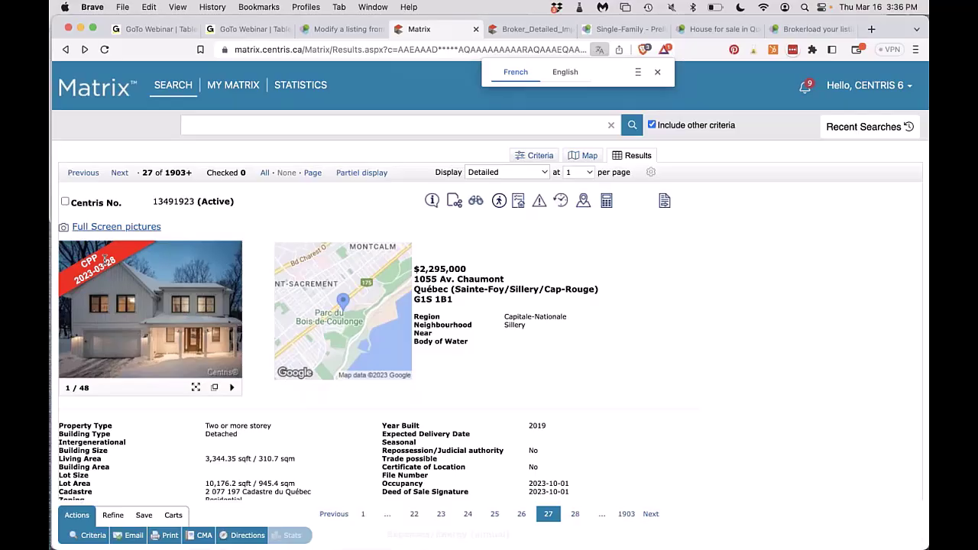
Check the house's centris.ca page and its Matrix broker, owner and mortgage details, then open 'Modify a listing from the listing folder'.
left_click(707, 31)
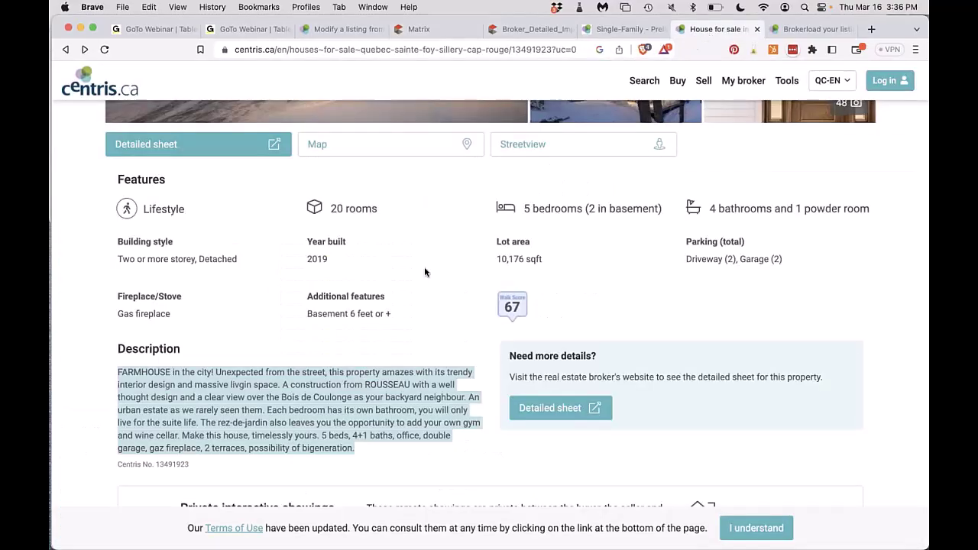
scroll(425, 273, "up", 10)
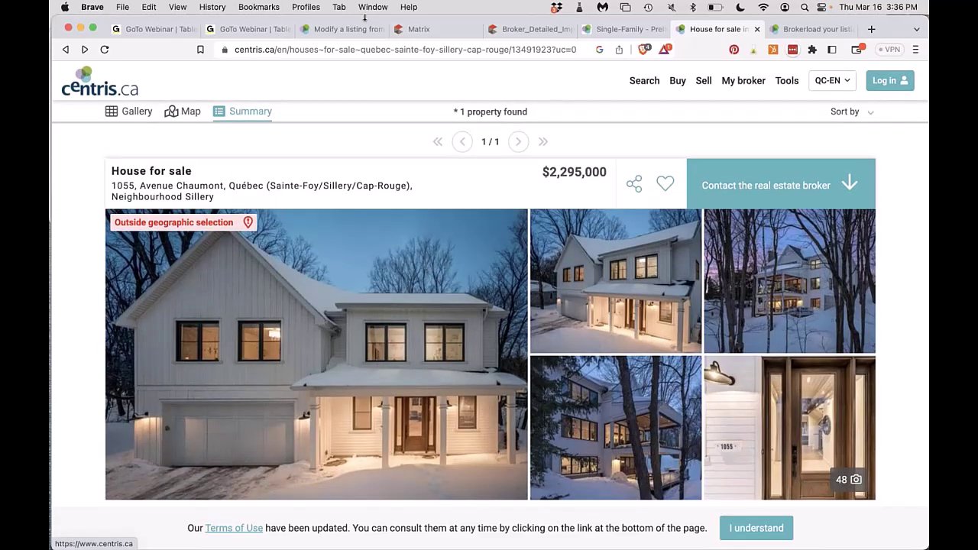
left_click(418, 29)
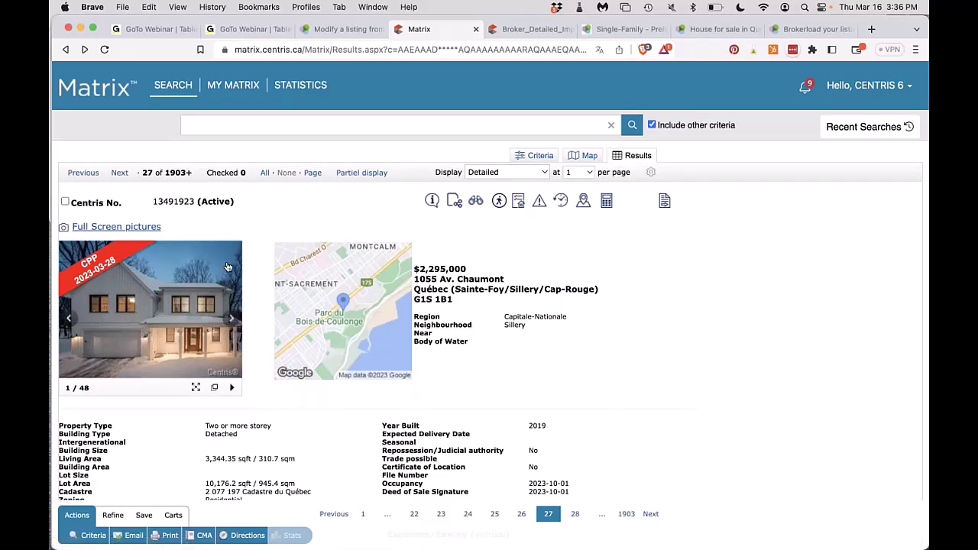
left_click(432, 201)
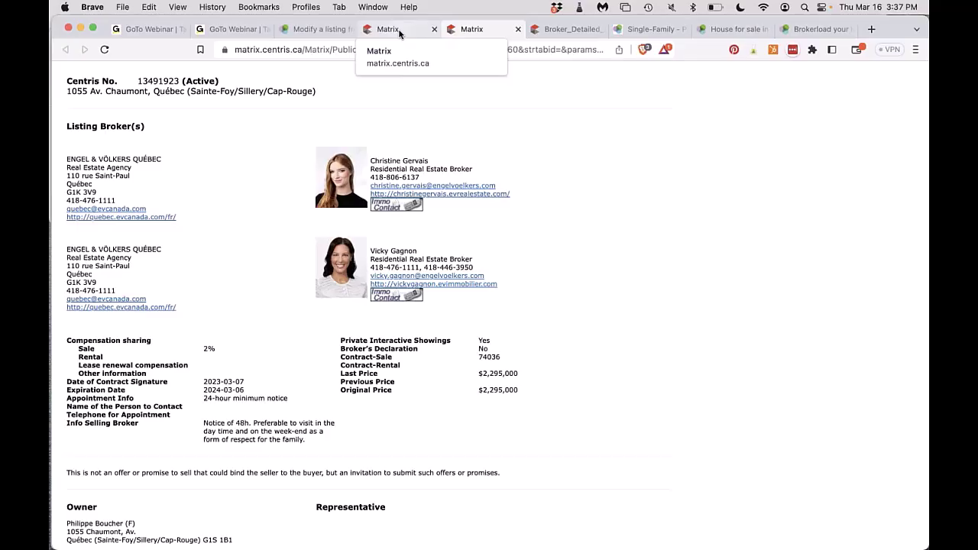
left_click(399, 33)
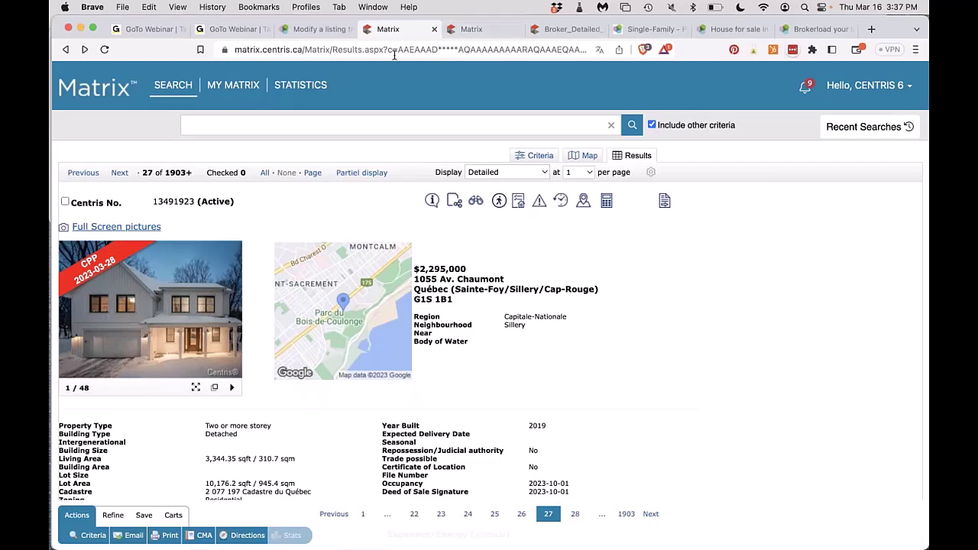
left_click(327, 31)
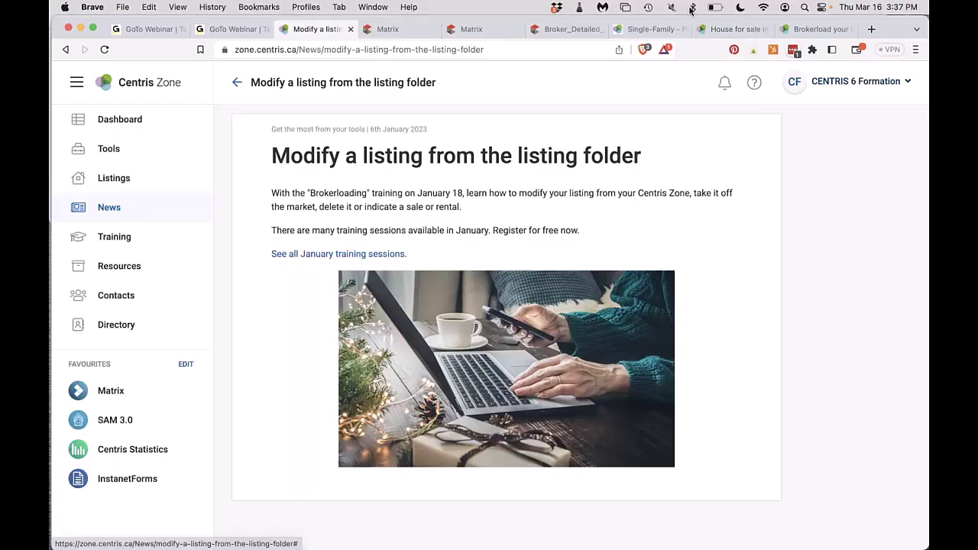
left_click(654, 29)
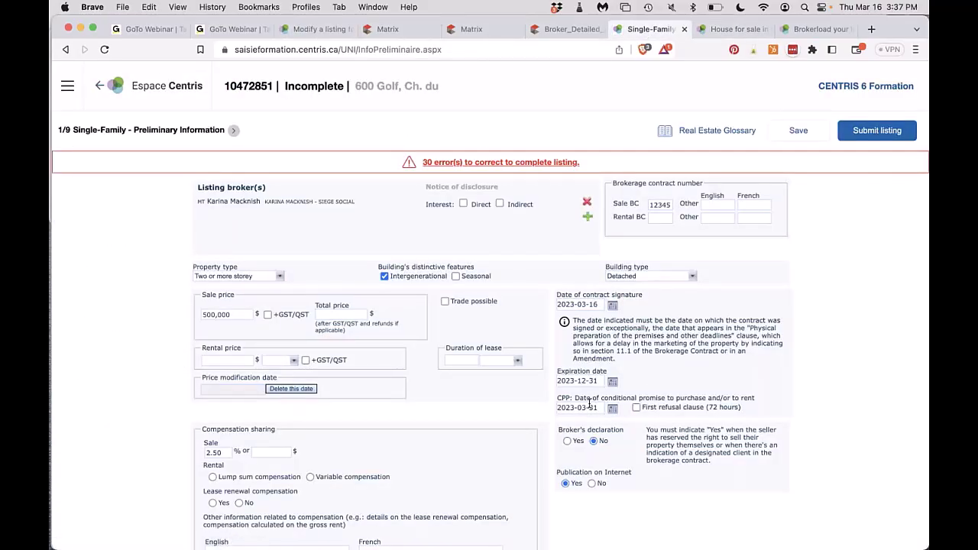
left_click(229, 316)
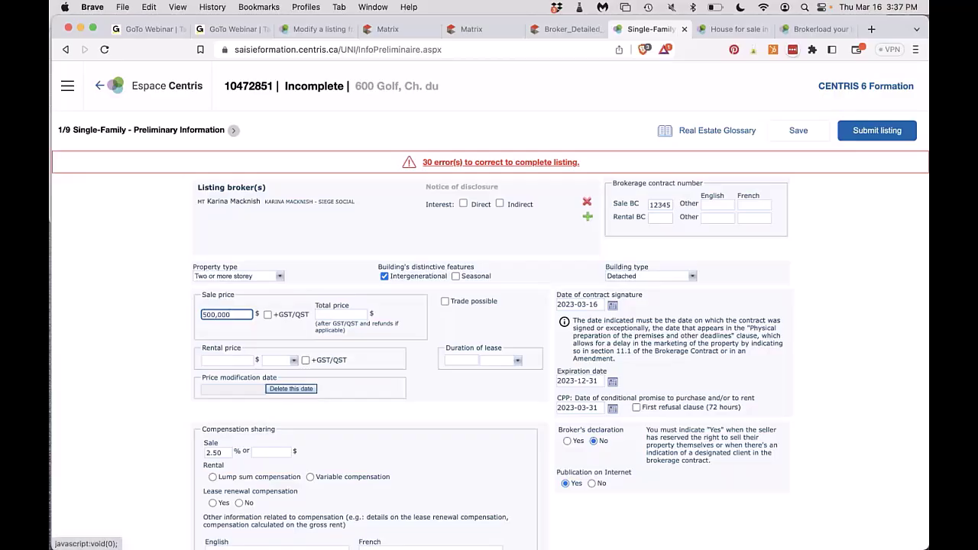
left_click(613, 382)
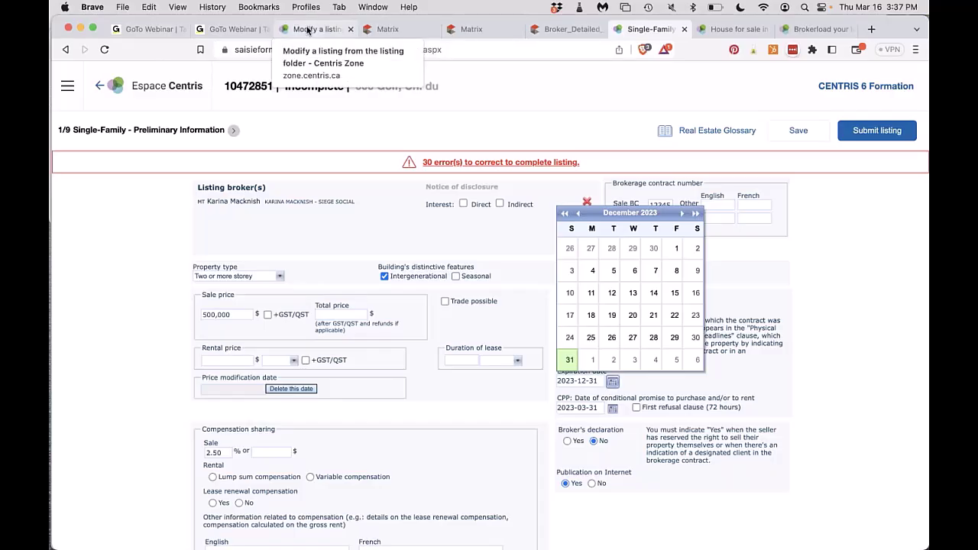
left_click(309, 30)
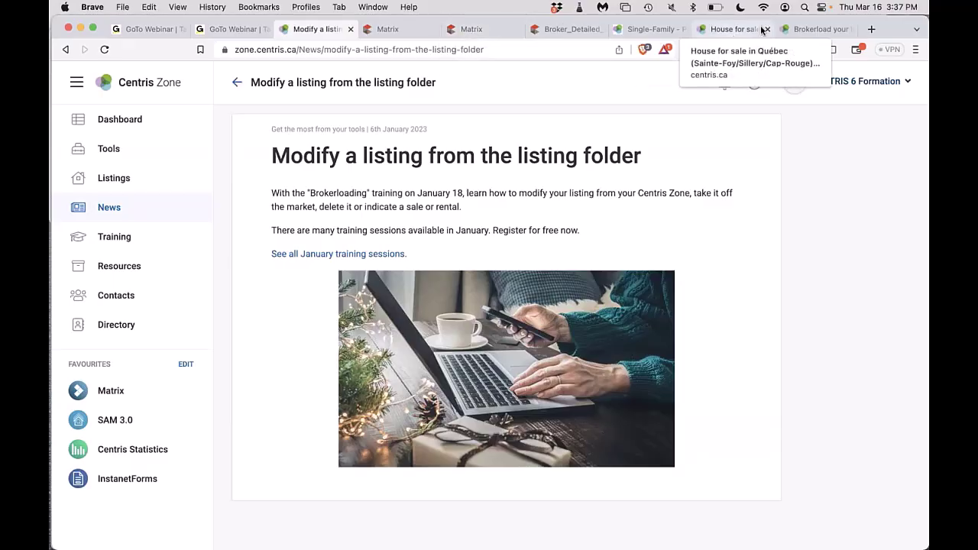
Open the Brokerload guide article and scroll down to its '3. Duplicate a listing' section.
left_click(816, 29)
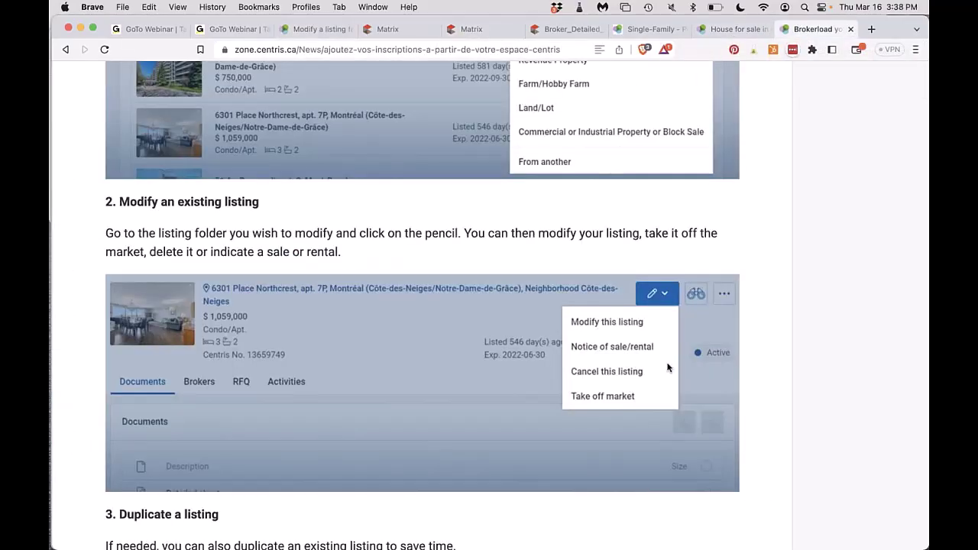
scroll(668, 368, "down", 5)
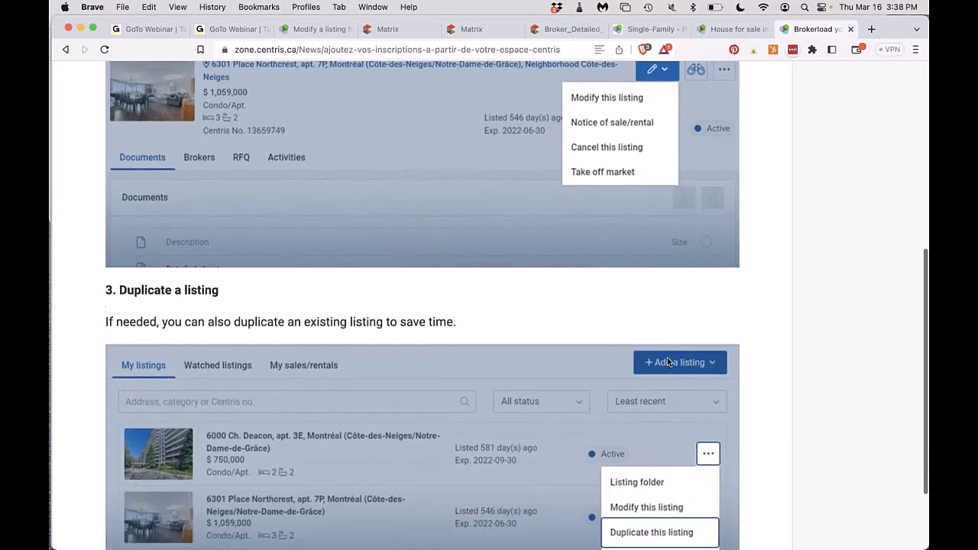
scroll(668, 358, "down", 4)
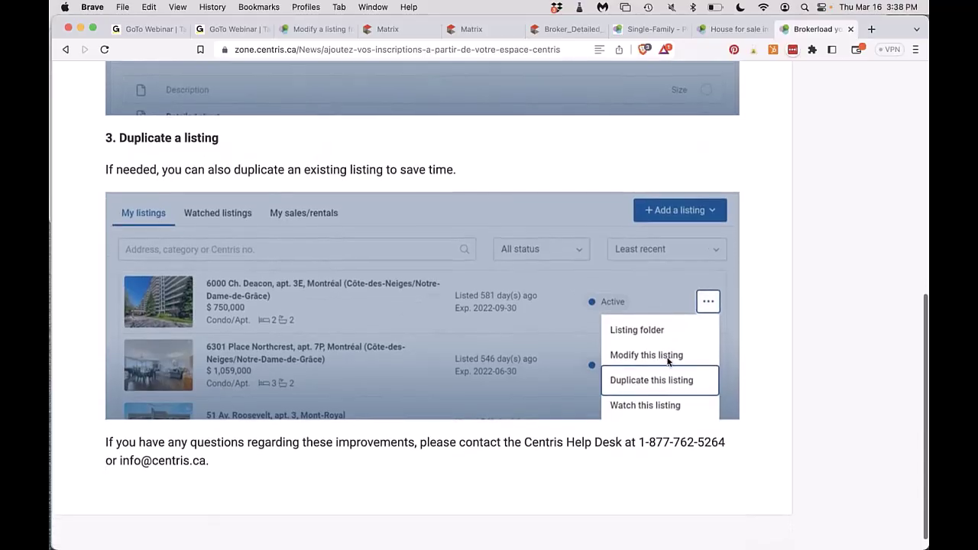
scroll(667, 361, "down", 1)
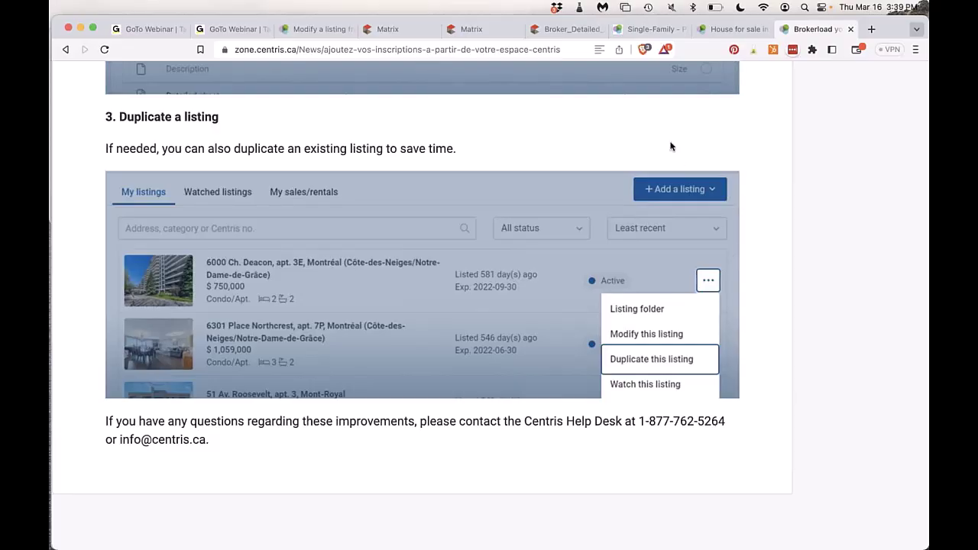
left_click(645, 125)
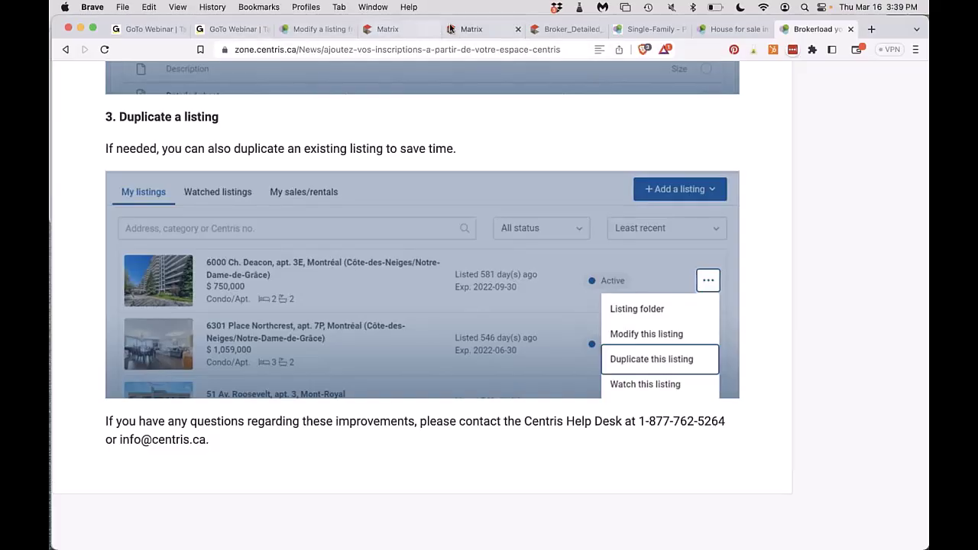
Show the Training page's help panel: 365-day hours, online chat, telephone, private consultation and screen sharing.
left_click(363, 29)
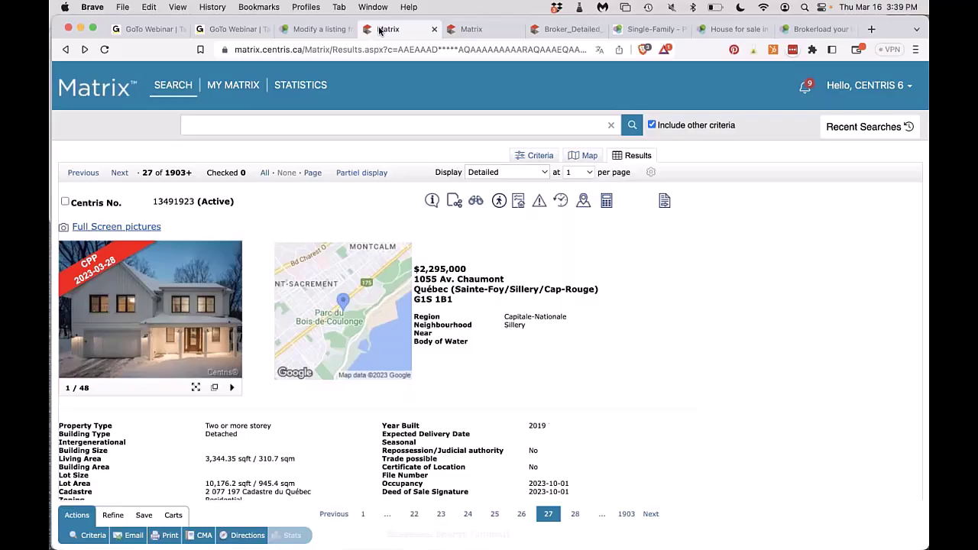
left_click(314, 30)
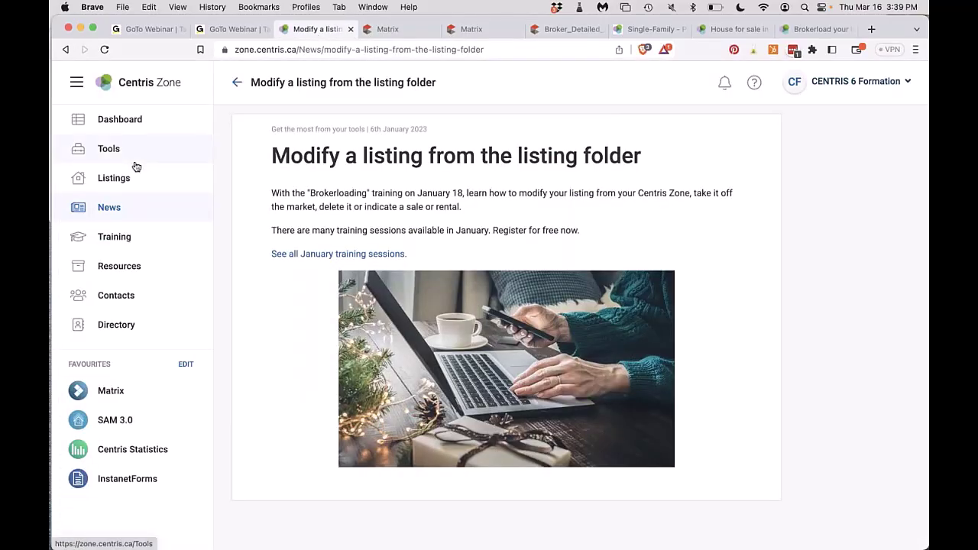
left_click(115, 239)
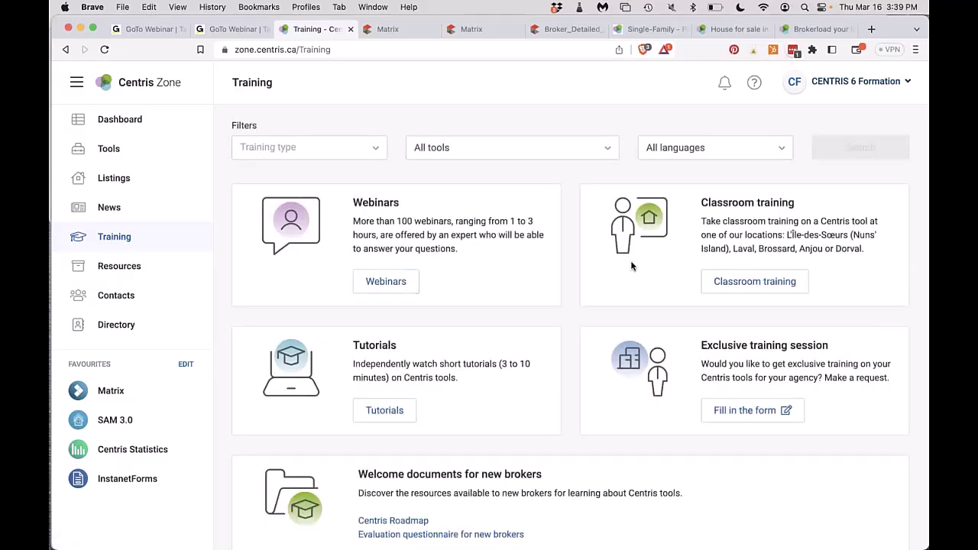
left_click(754, 86)
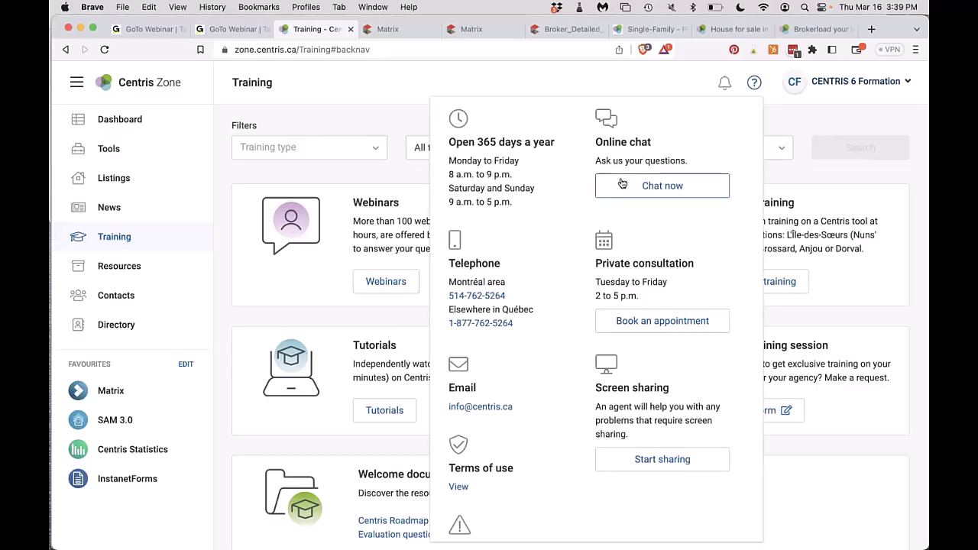
scroll(530, 369, "down", 1)
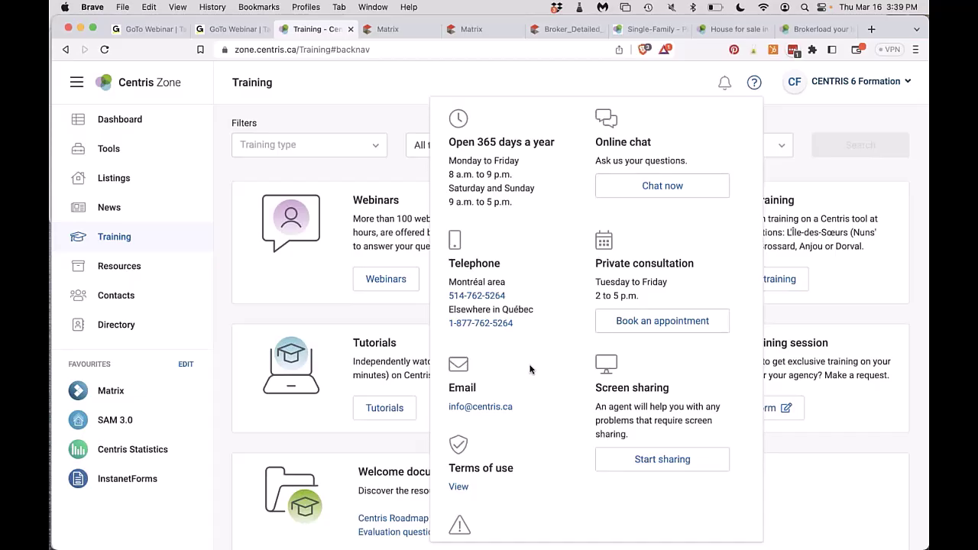